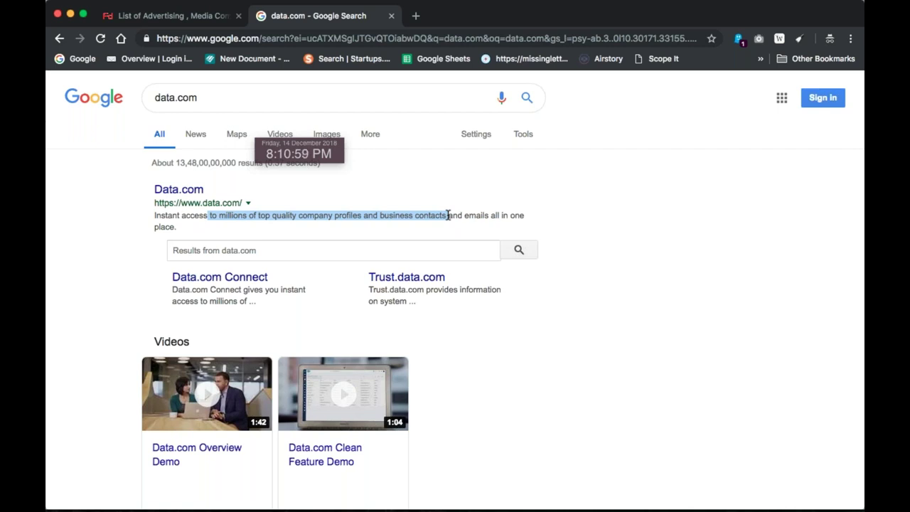
Load salesforce.com in a new tab by typing 'sales' and accepting the autocomplete
left_click(416, 16)
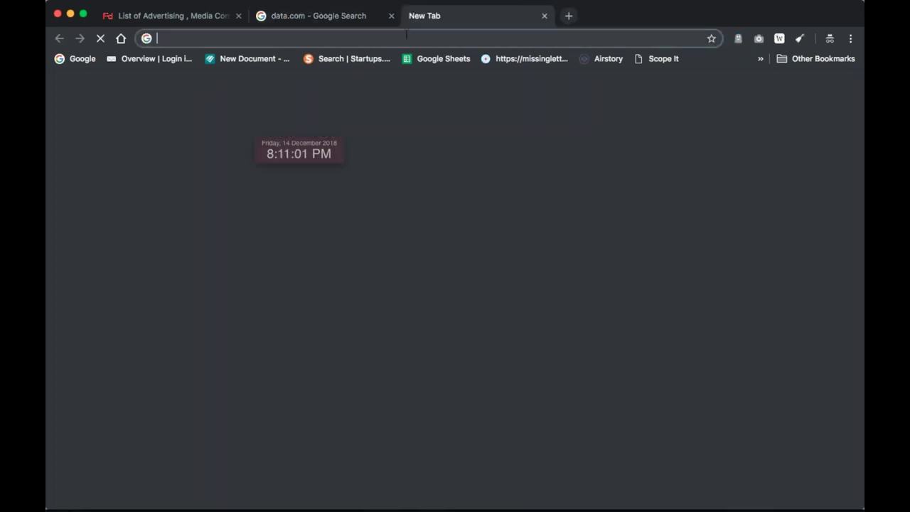
type("d")
key("BackSpace")
key("BackSpace")
type("sales")
key("Return")
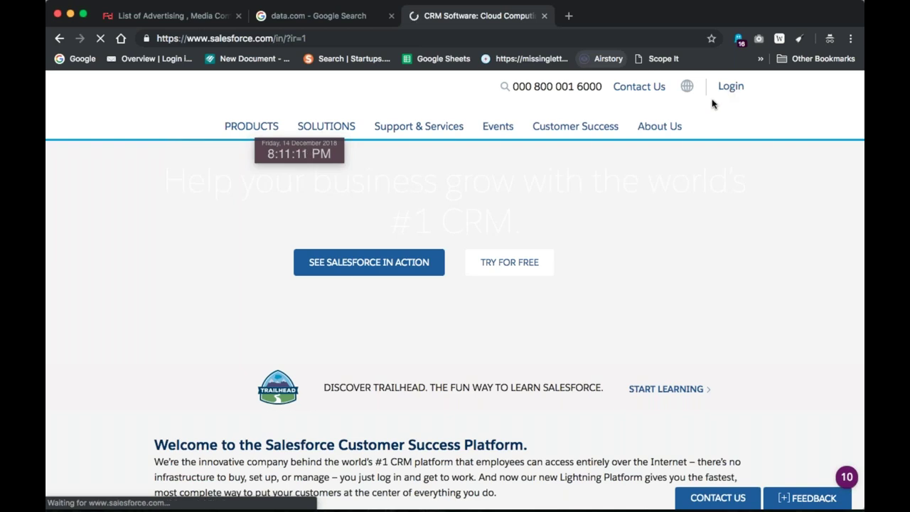
Log in to Salesforce using the saved Chrome username and password
scroll(713, 103, "down", 1)
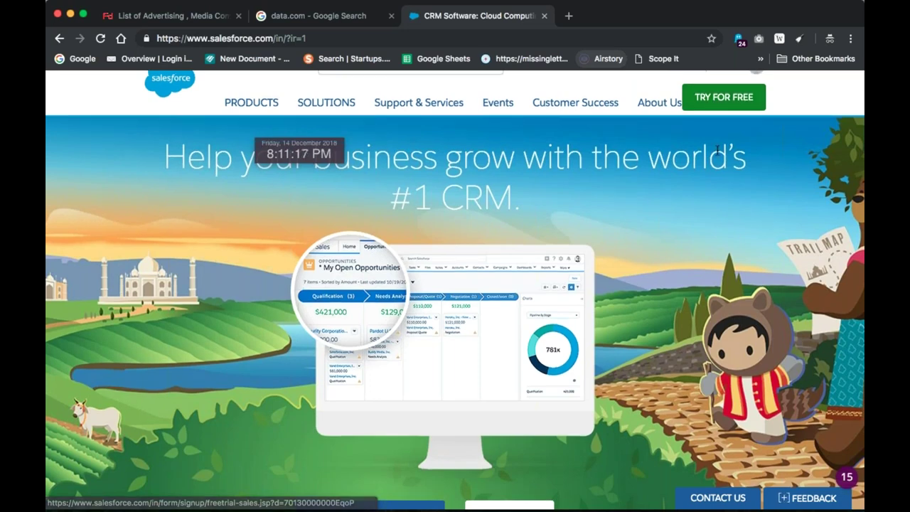
scroll(716, 151, "up", 1)
left_click(732, 88)
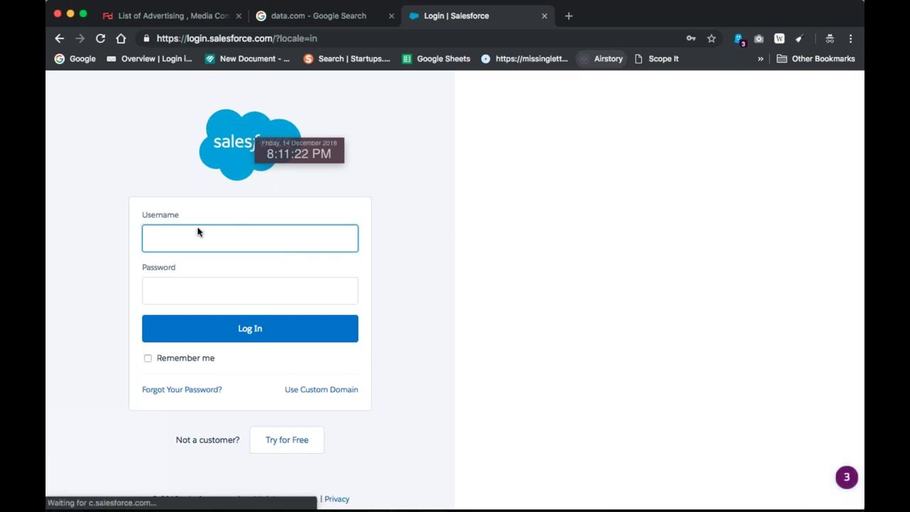
left_click(197, 231)
left_click(205, 268)
left_click(250, 327)
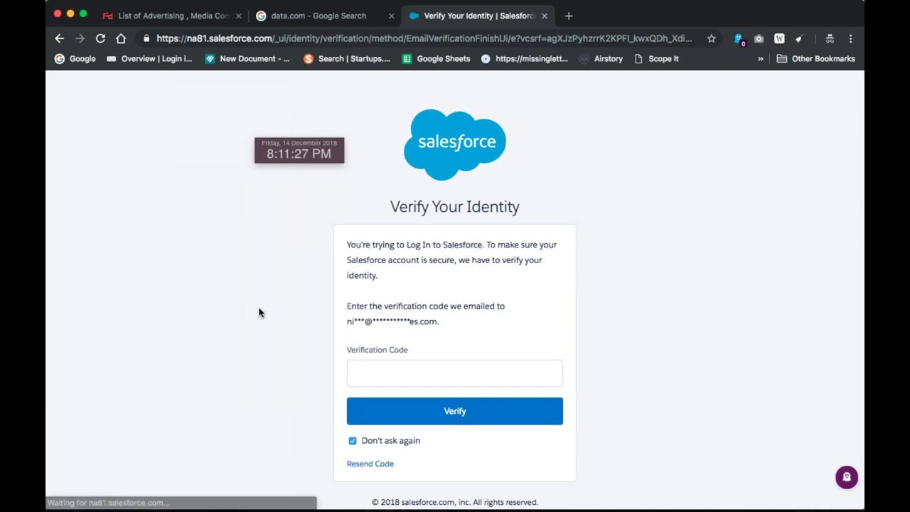
Fetch the emailed verification code from the mail app to verify the login
left_click(421, 376)
key("super+Tab")
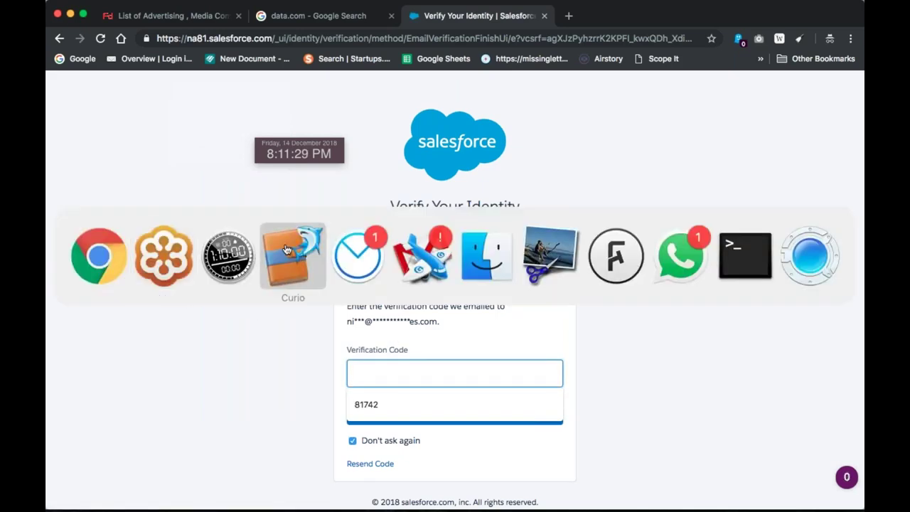
left_click(429, 250)
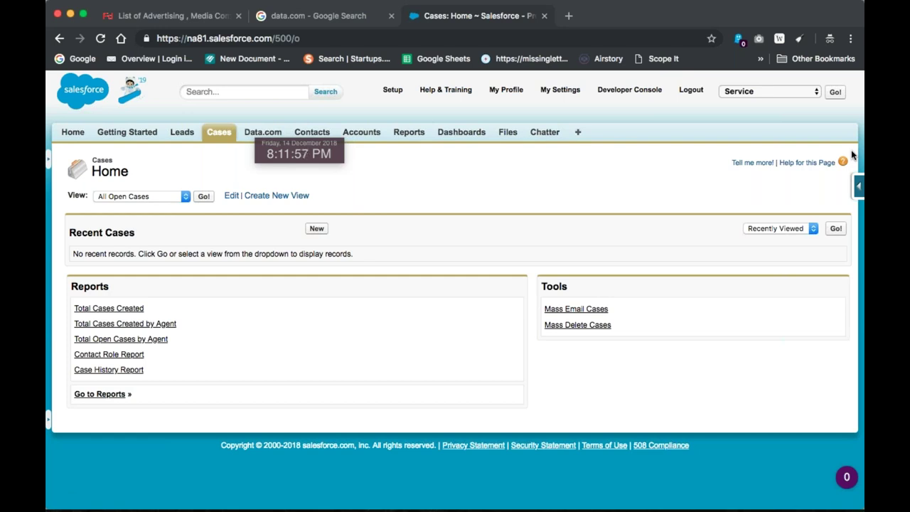
Open the Data.com contact search and set the Location filter to India
left_click_drag(318, 146, 683, 14)
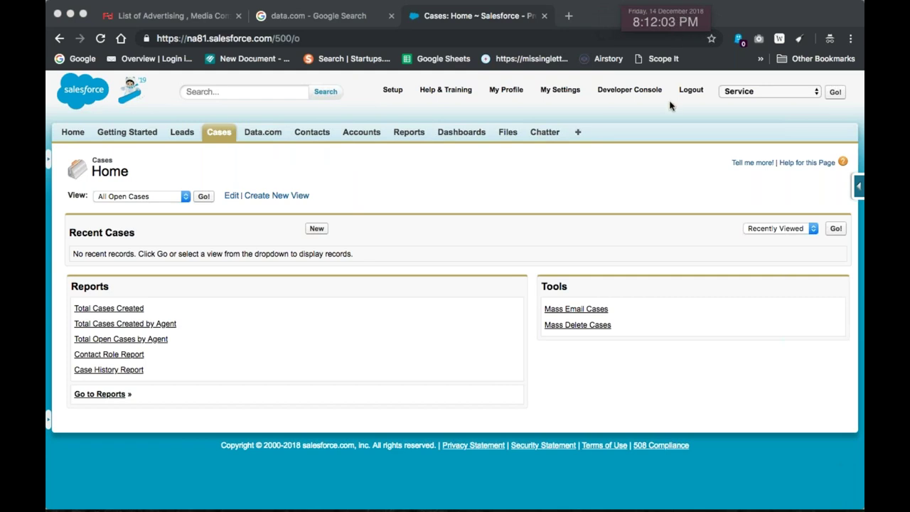
left_click(262, 134)
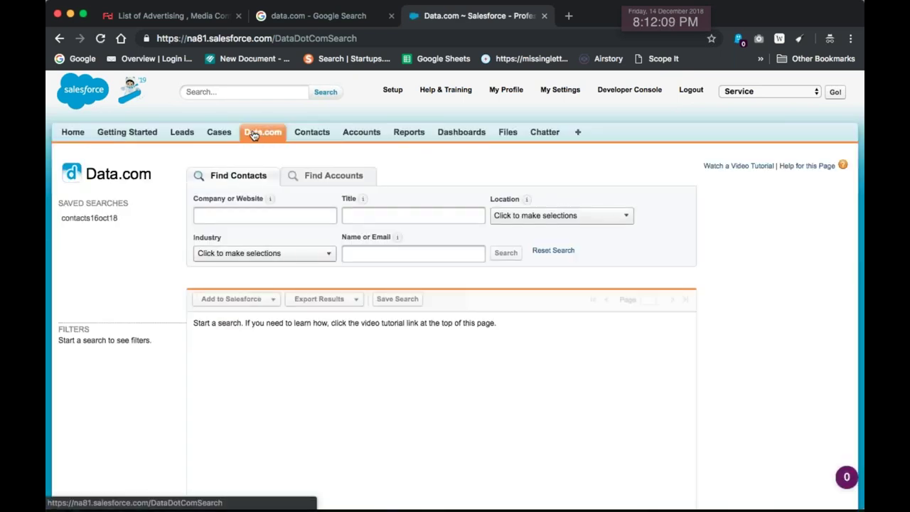
left_click(566, 217)
left_click(538, 236)
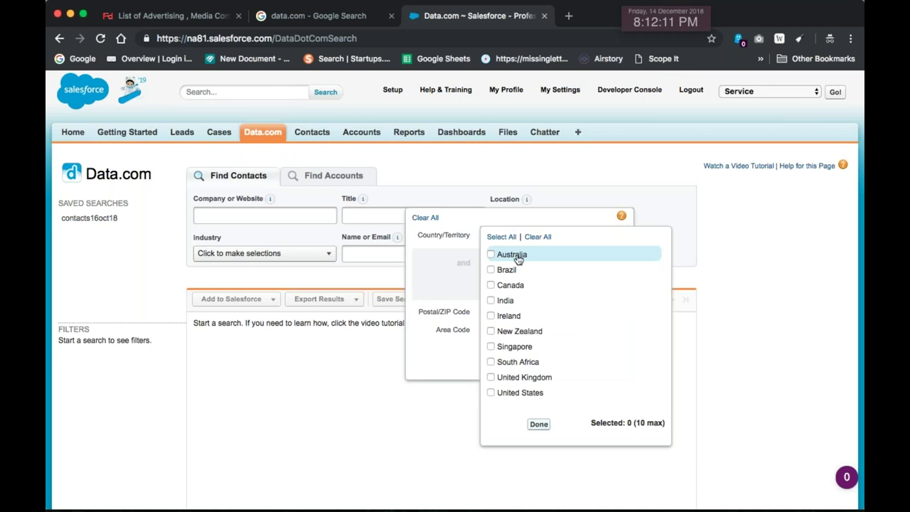
left_click(504, 301)
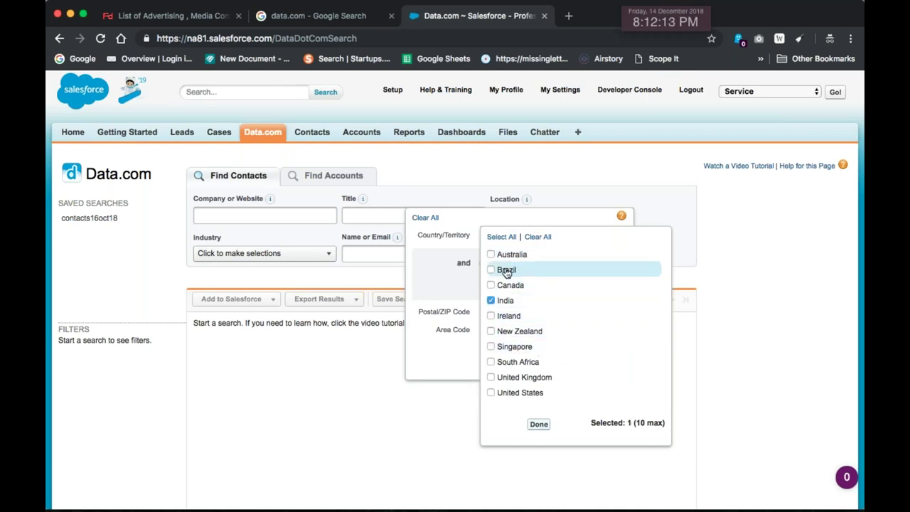
left_click(451, 359)
left_click(521, 359)
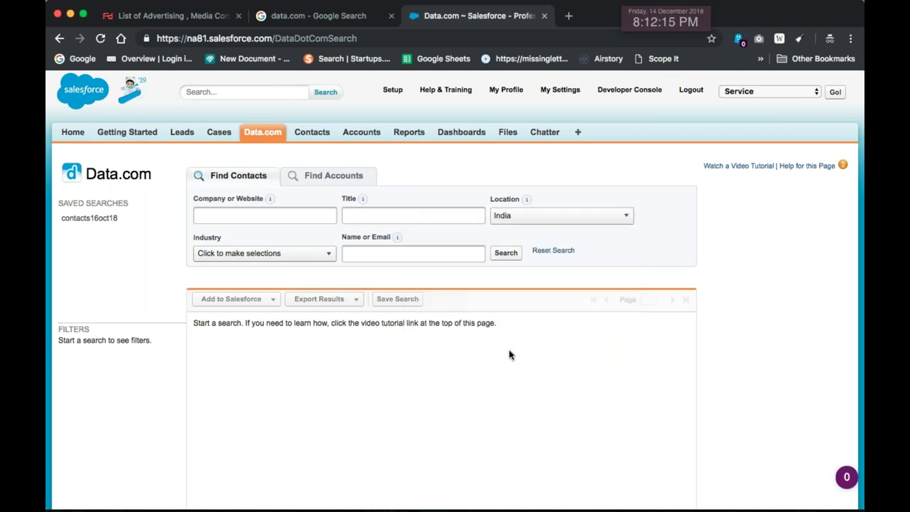
Add Education as the Industry filter and run the contact search
left_click(244, 216)
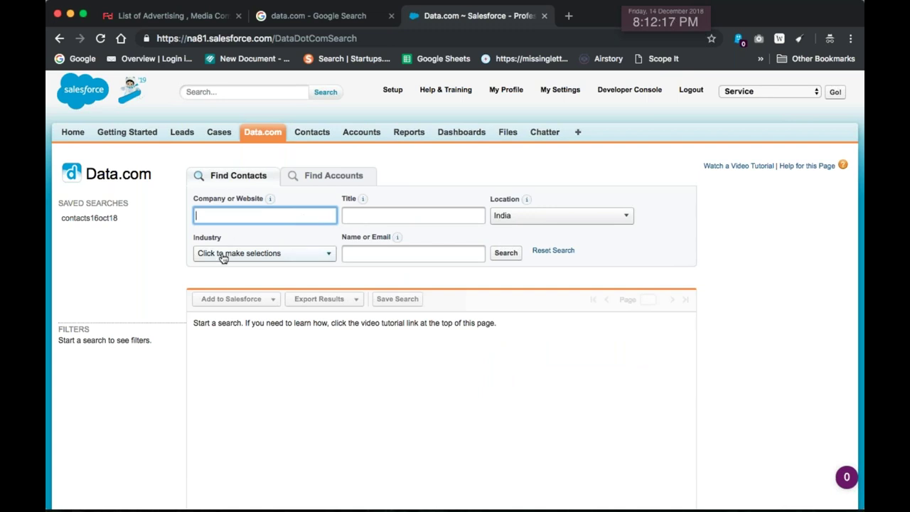
left_click(223, 257)
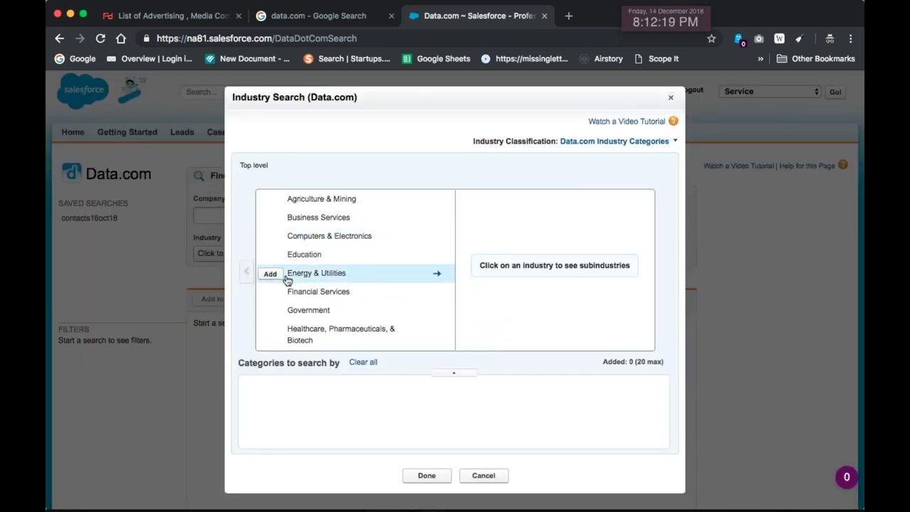
left_click(271, 255)
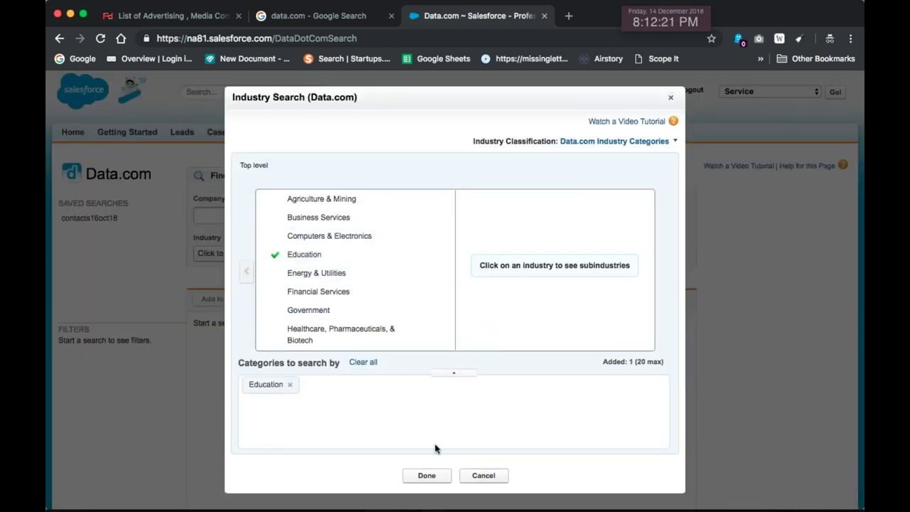
left_click(425, 475)
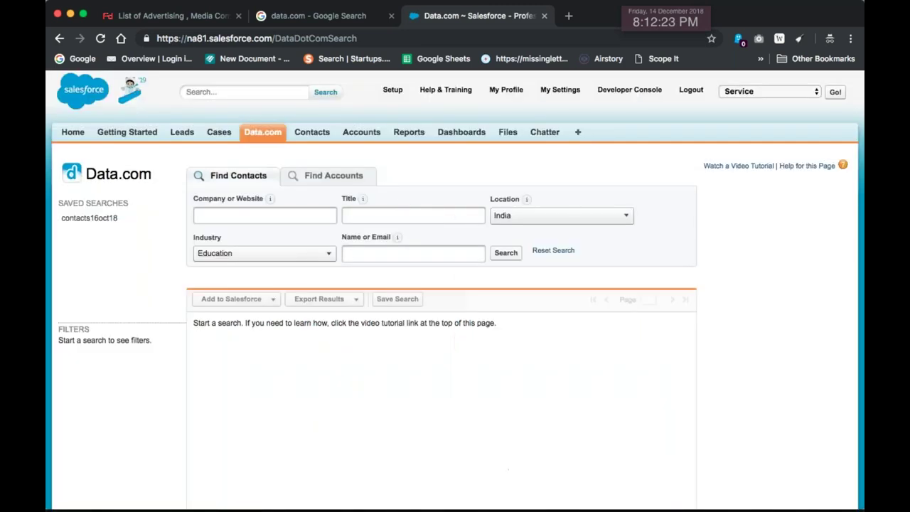
left_click(517, 253)
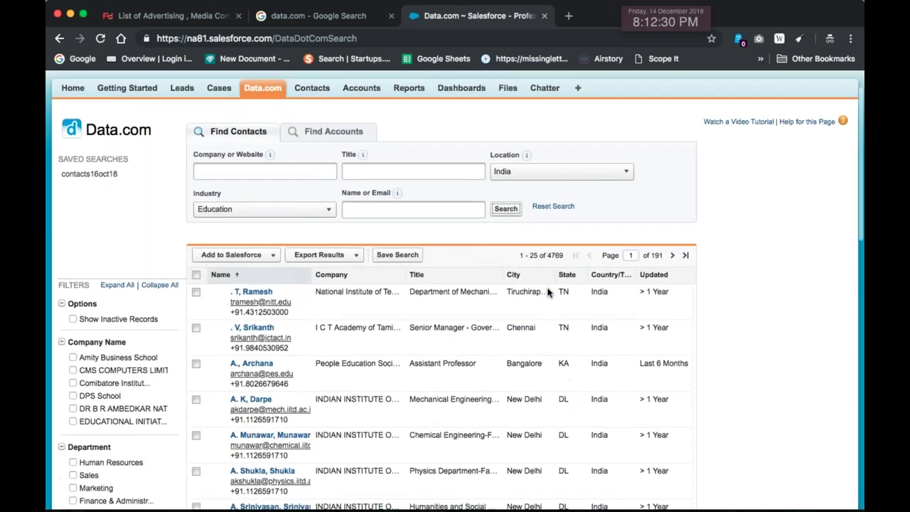
Scroll through the results and highlight the 4769 matching contact count
scroll(548, 289, "down", 2)
left_click_drag(548, 251, 567, 254)
scroll(569, 265, "down", 1)
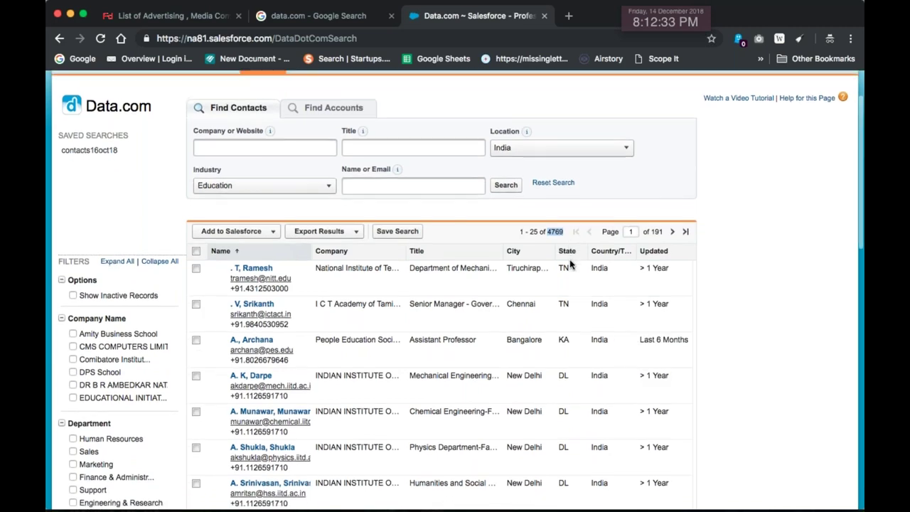
scroll(569, 262, "down", 2)
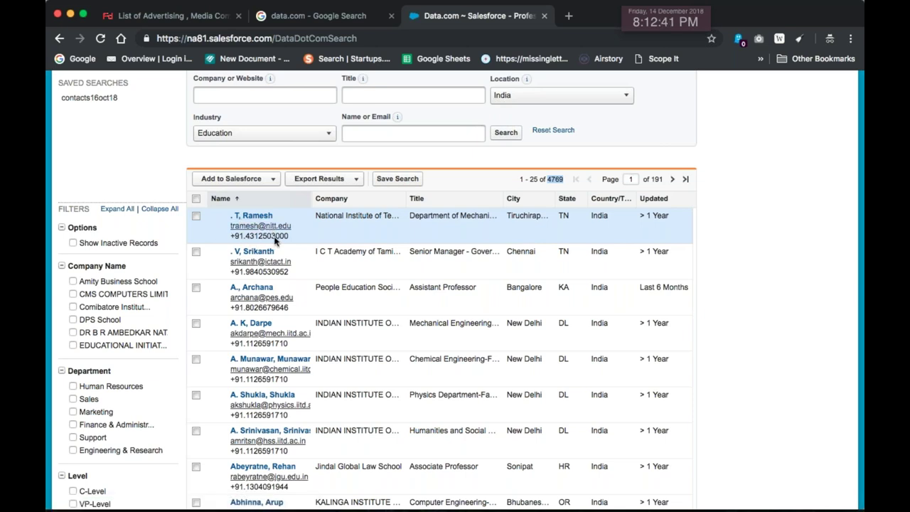
scroll(274, 240, "down", 1)
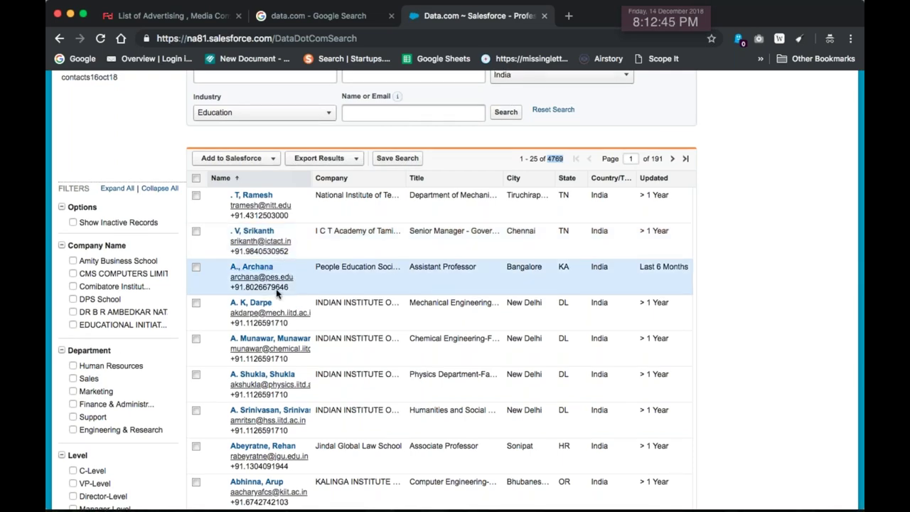
scroll(270, 284, "down", 3)
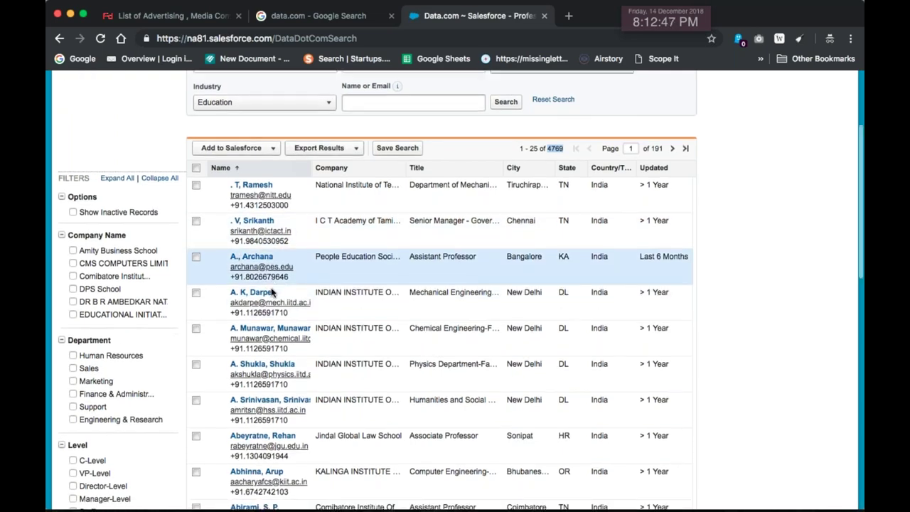
scroll(324, 318, "up", 6)
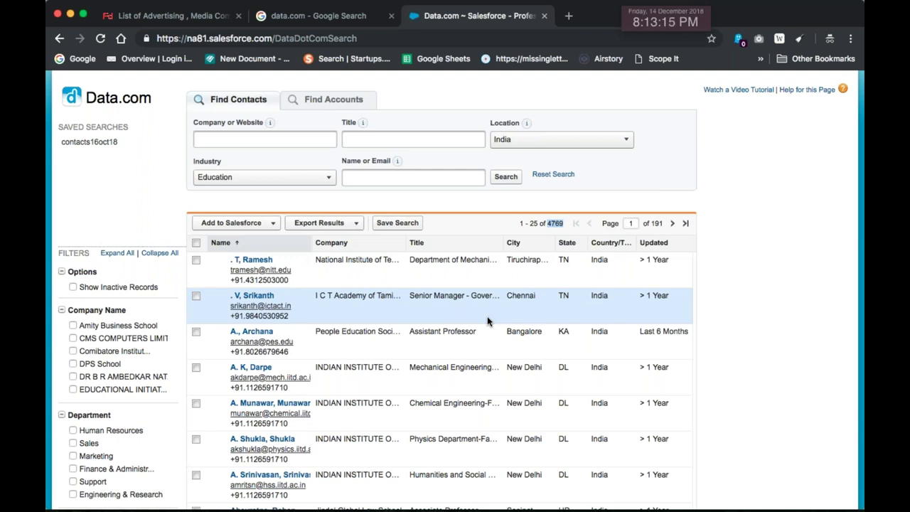
left_click(554, 223)
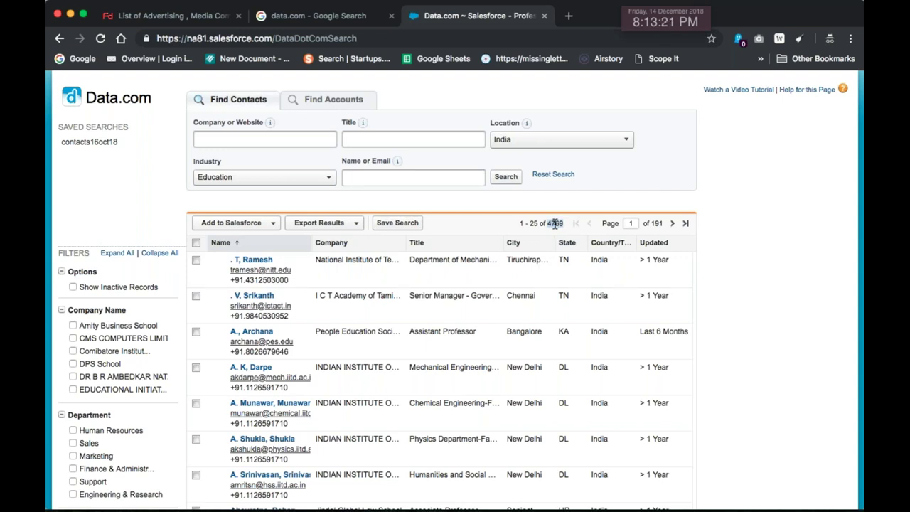
Launch OutWit Hub from Spotlight by searching 'outwi'
key("super+space")
type("outl")
key("BackSpace")
type("wi")
key("Return")
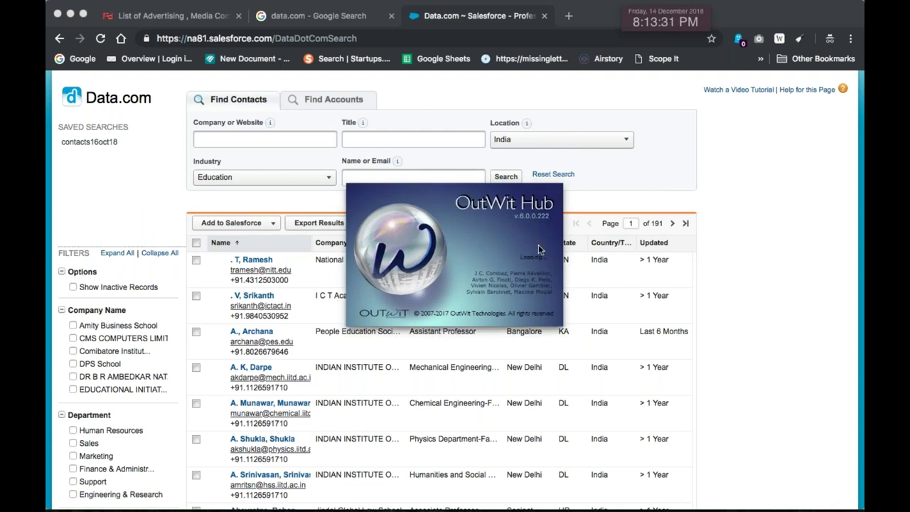
Select the Data.com address in Chrome, then switch to OutWit Hub from the Dock
left_click(384, 35)
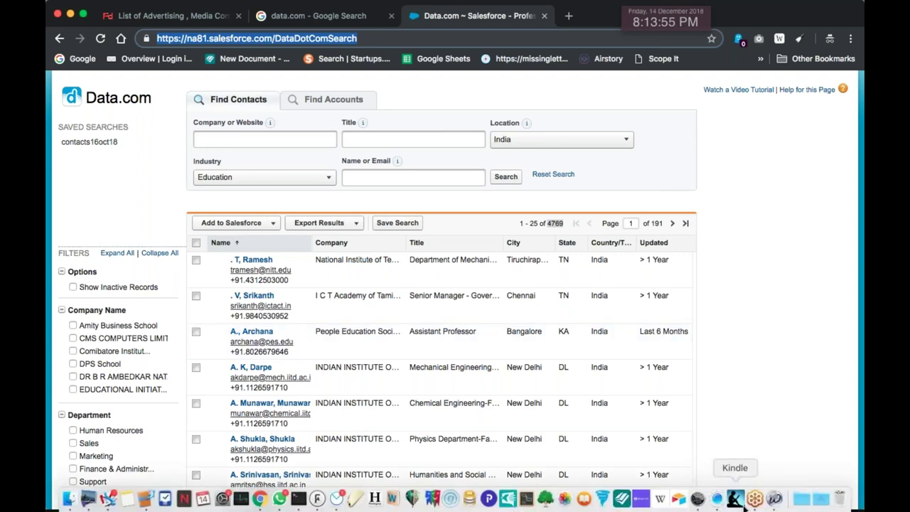
left_click(774, 500)
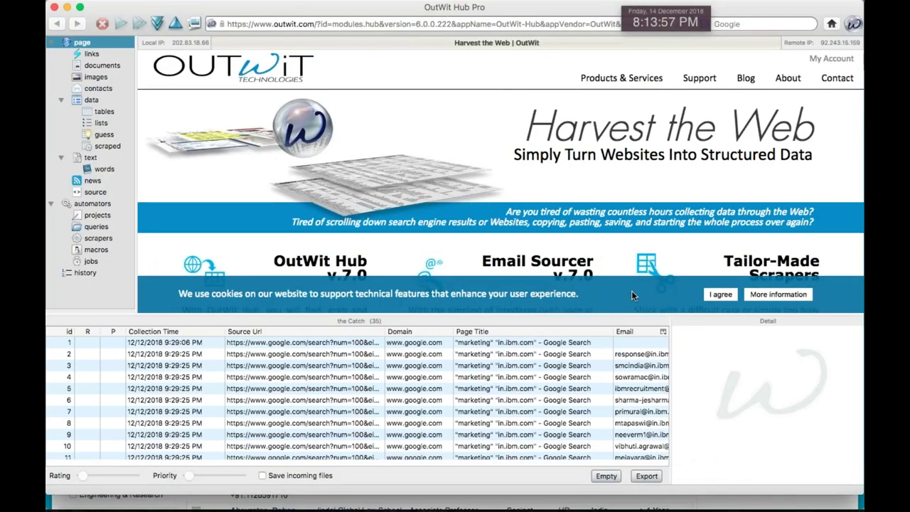
Empty the catch and load data.com in OutWit Hub's browser
left_click(606, 476)
left_click(418, 24)
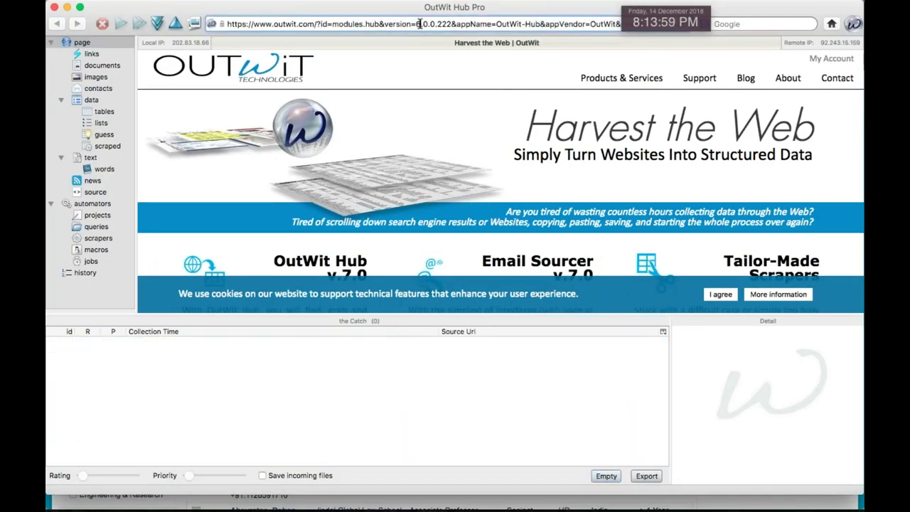
key("super+a")
type("data.com")
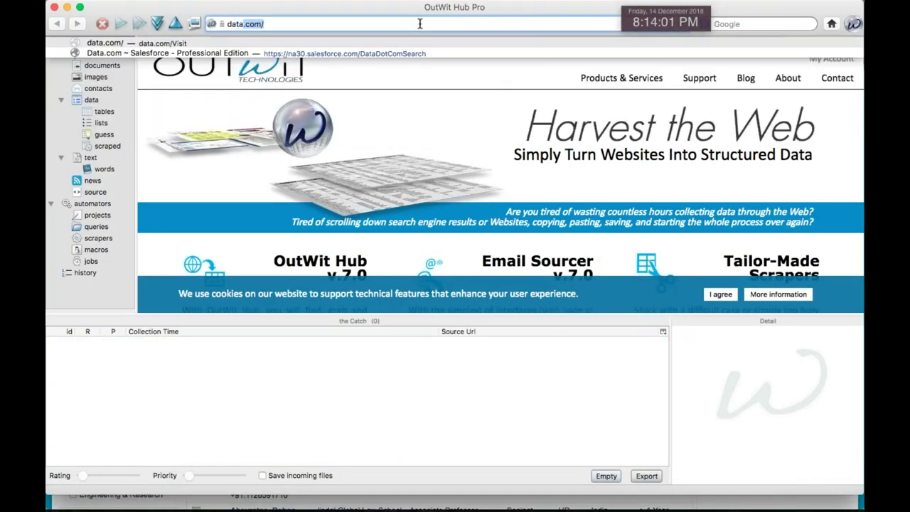
key("Return")
key("Return")
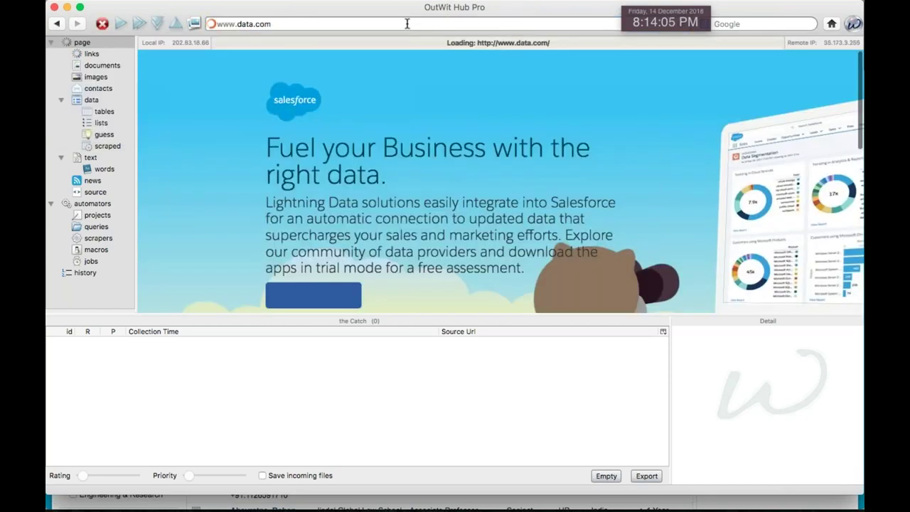
Load salesforce.com by typing 's' and accepting the autocompleted address
left_click(407, 24)
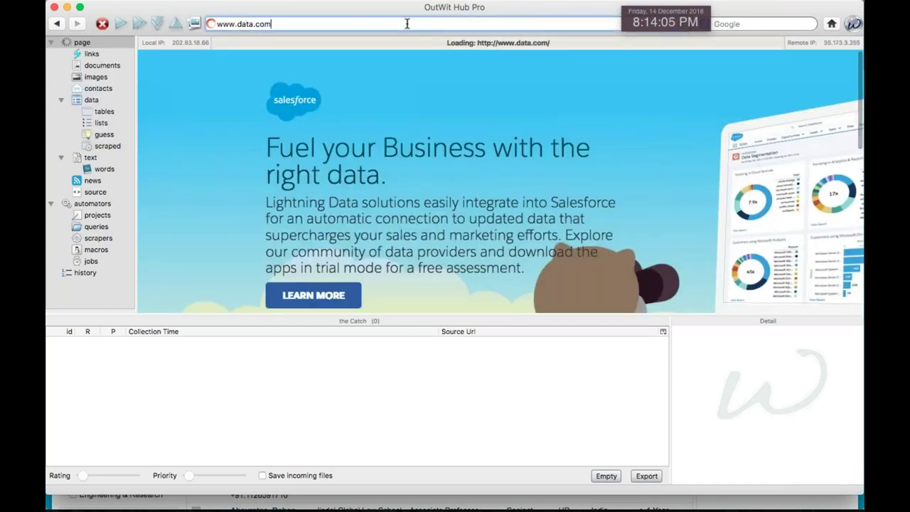
key("super+a")
type("s")
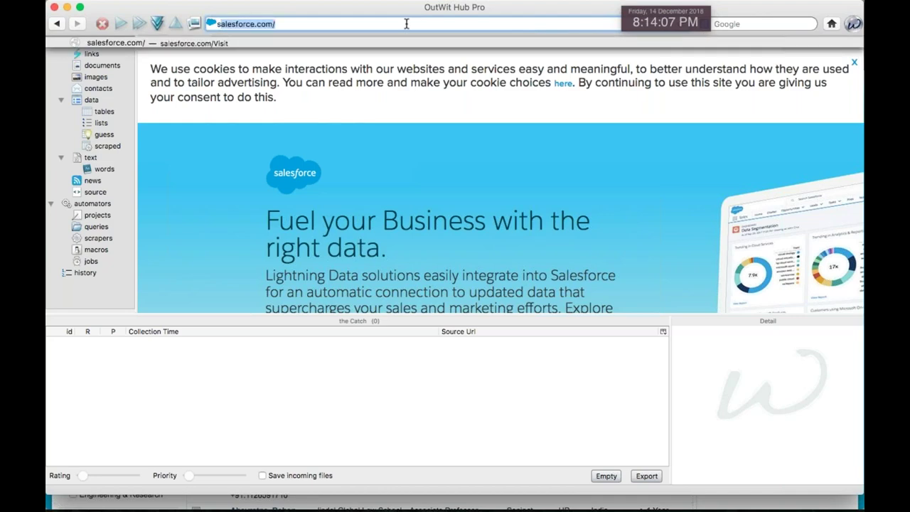
key("Return")
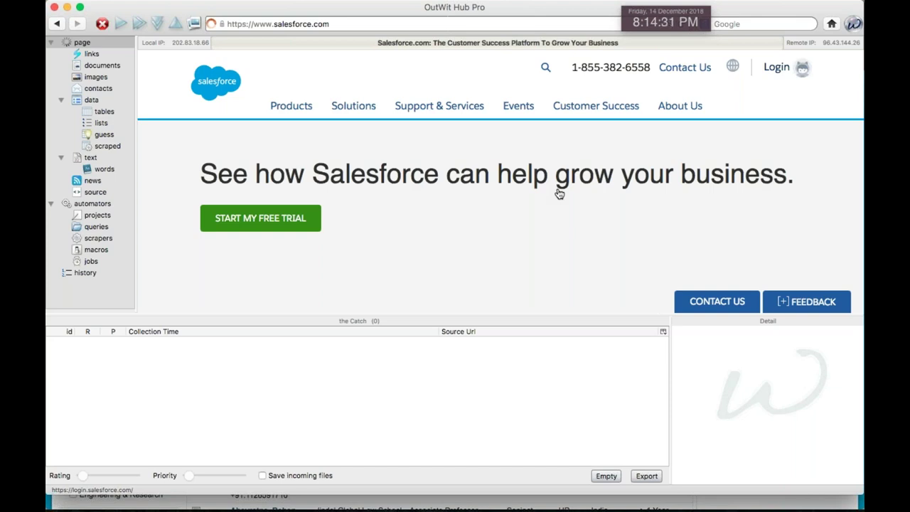
Log in to Salesforce inside OutWit Hub with the account username and password
scroll(559, 199, "down", 1)
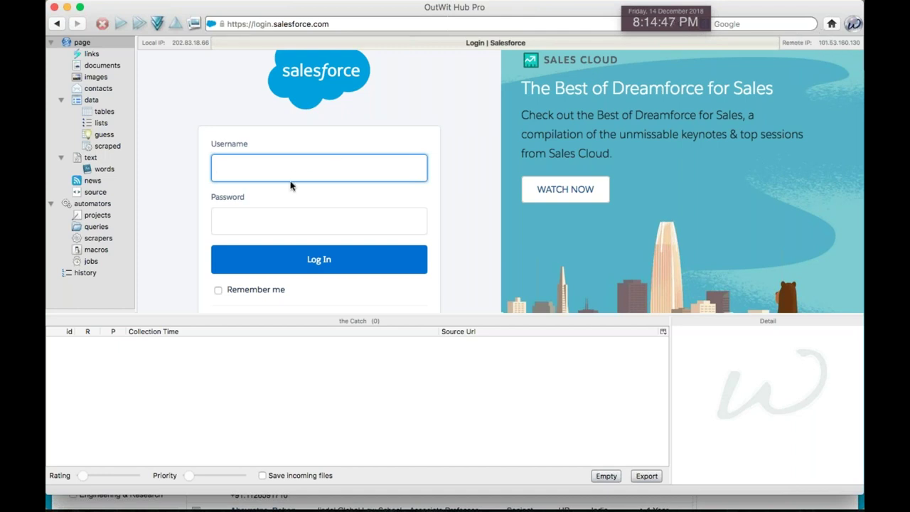
key("Tab")
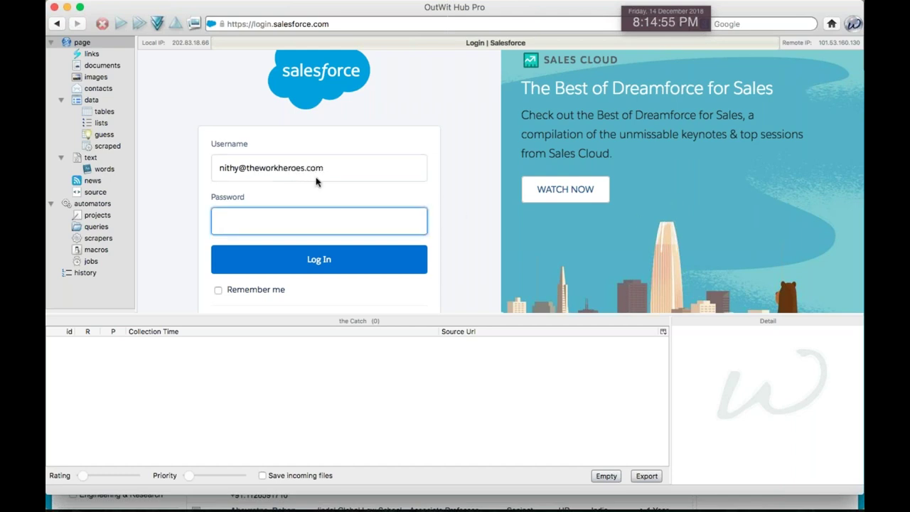
key("super+Tab")
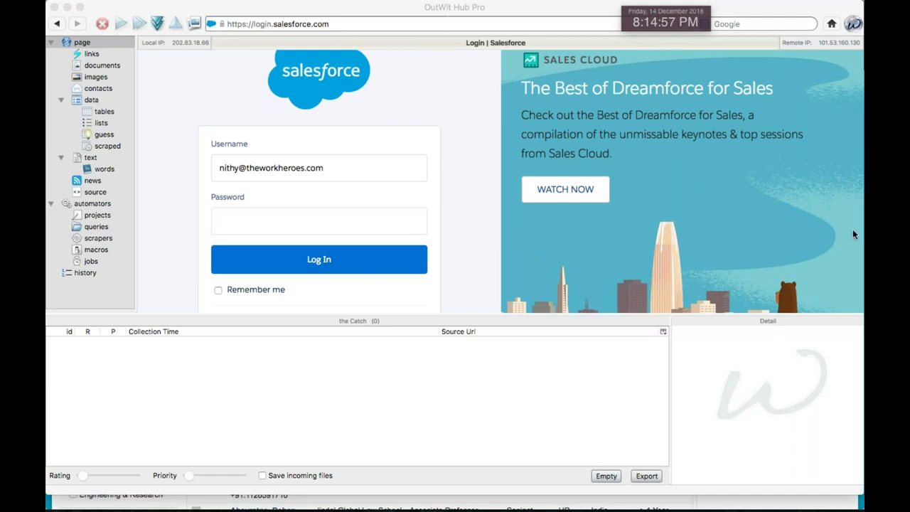
left_click(279, 222)
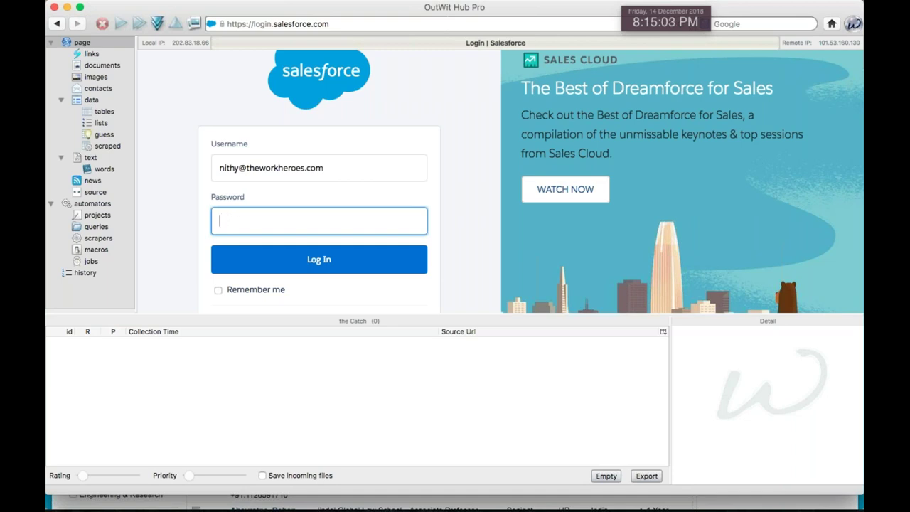
type("••••••••")
key("Return")
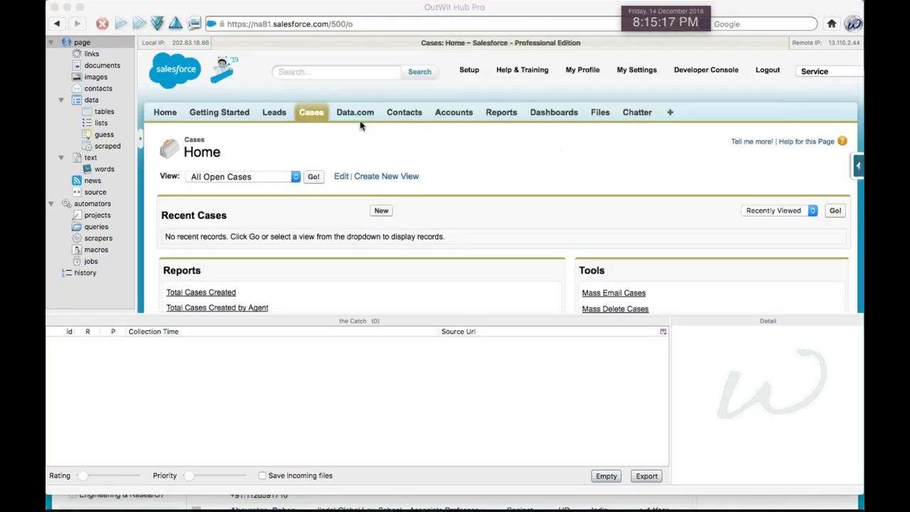
Open the Data.com contact search and tick only India under Country/Territory
left_click(358, 113)
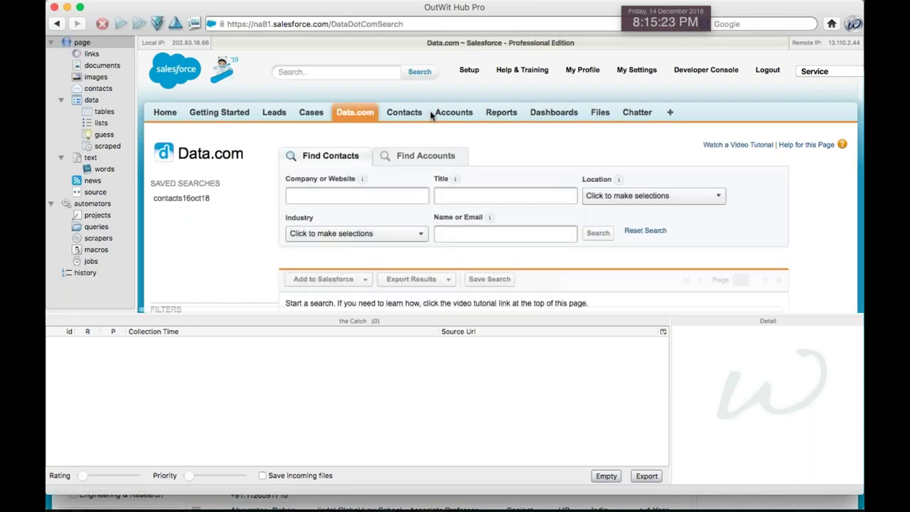
left_click(646, 197)
left_click(611, 215)
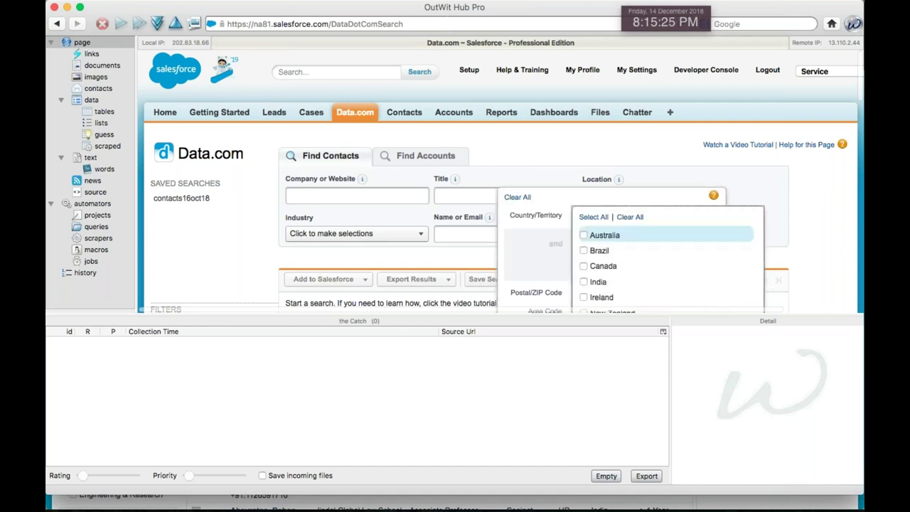
scroll(579, 275, "down", 2)
left_click(584, 263)
left_click(584, 247)
left_click(584, 264)
scroll(604, 284, "down", 3)
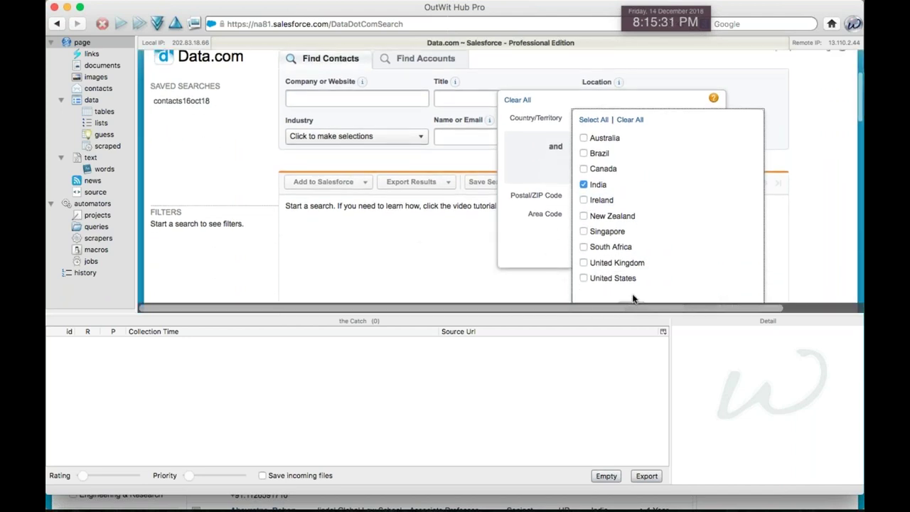
scroll(632, 298, "down", 3)
left_click(632, 259)
left_click(610, 194)
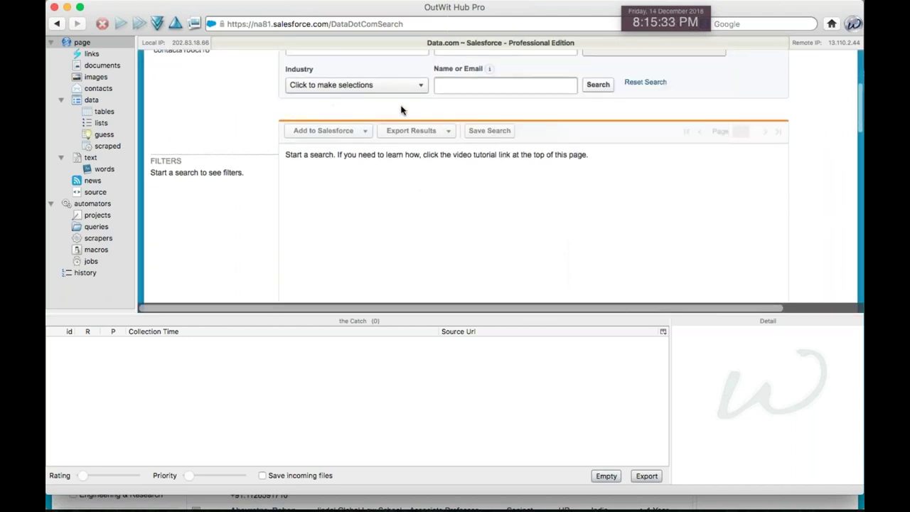
Recheck the India location filter and run the search, returning 85462 contacts
scroll(426, 121, "up", 3)
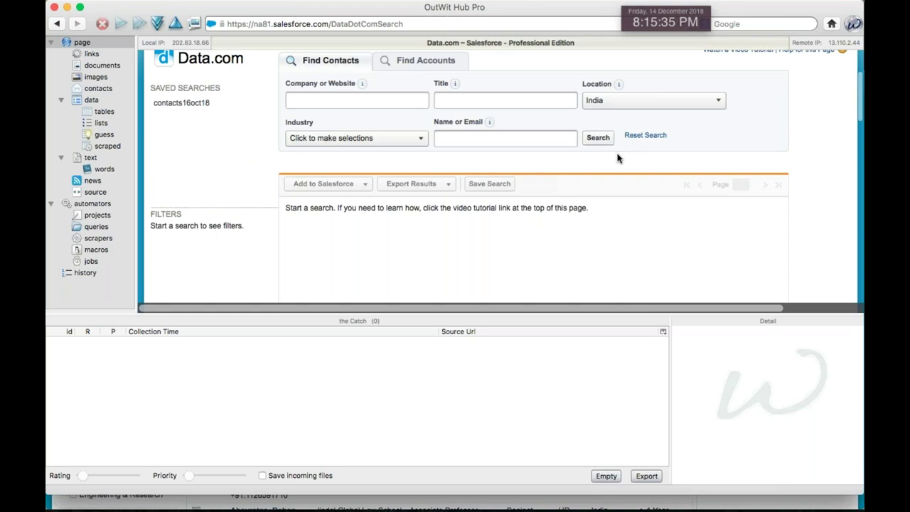
scroll(618, 158, "up", 1)
left_click(619, 133)
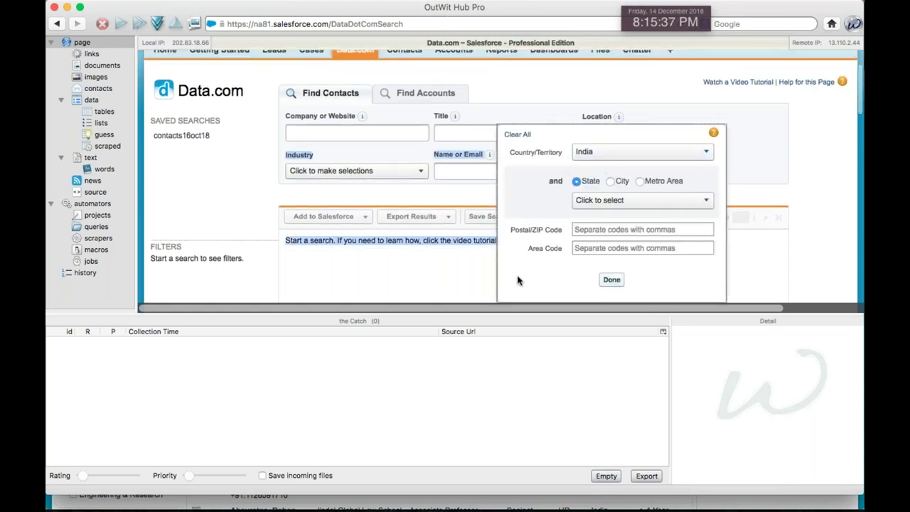
left_click(715, 137)
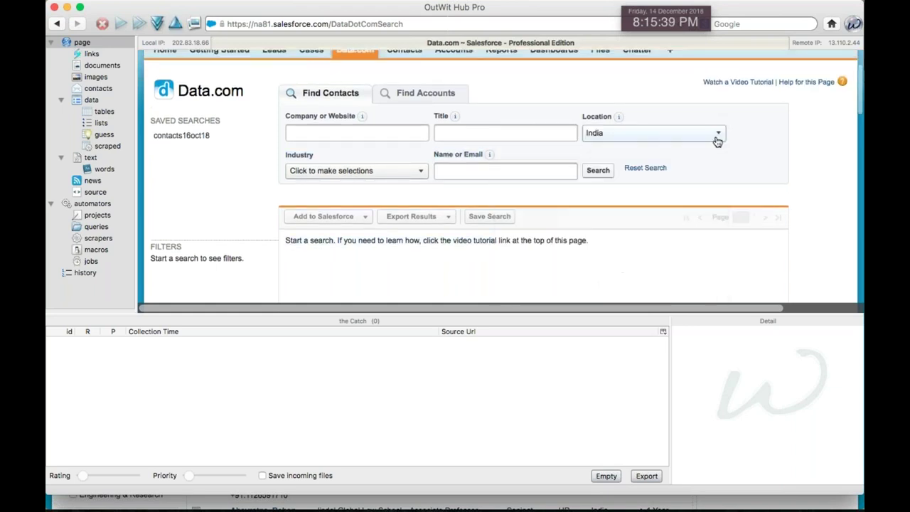
left_click(597, 172)
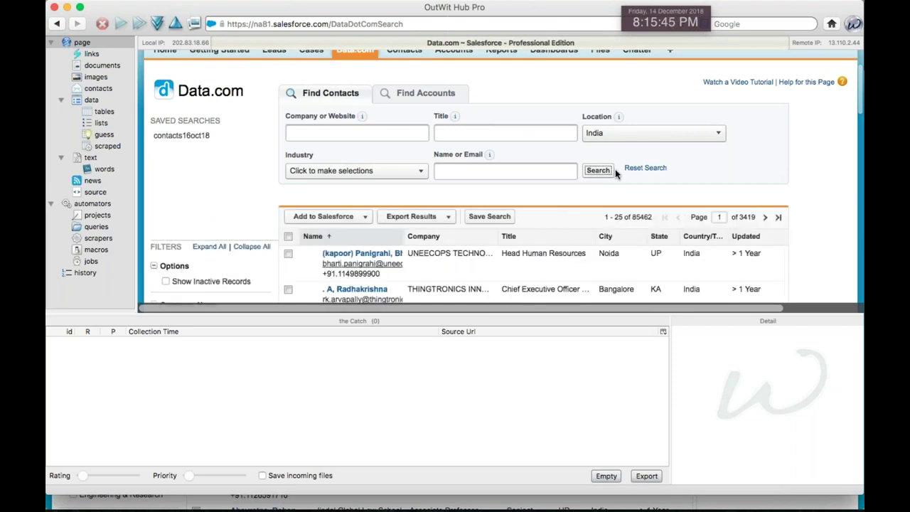
scroll(486, 254, "down", 2)
Enable Deduplicate and Keep Order, then send the 25 scraped contacts to the catch
scroll(425, 268, "down", 6)
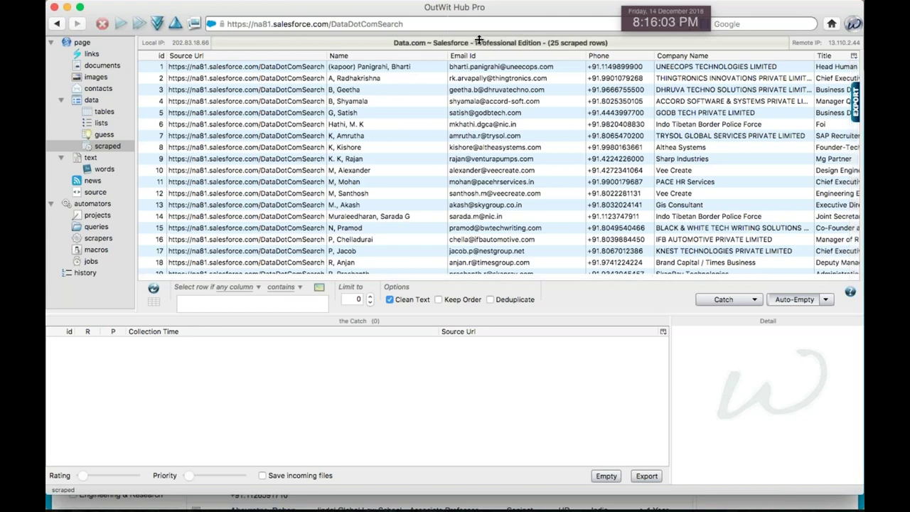
left_click_drag(479, 40, 496, 193)
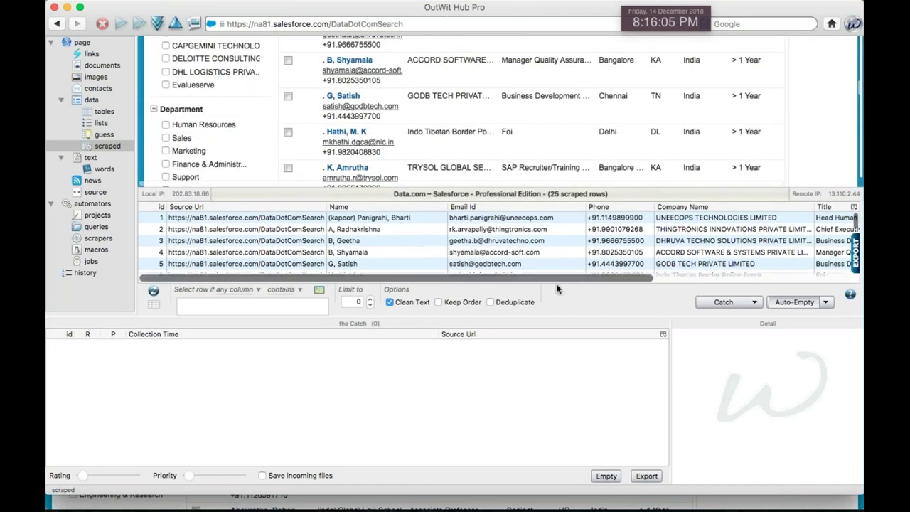
left_click(511, 304)
left_click(452, 304)
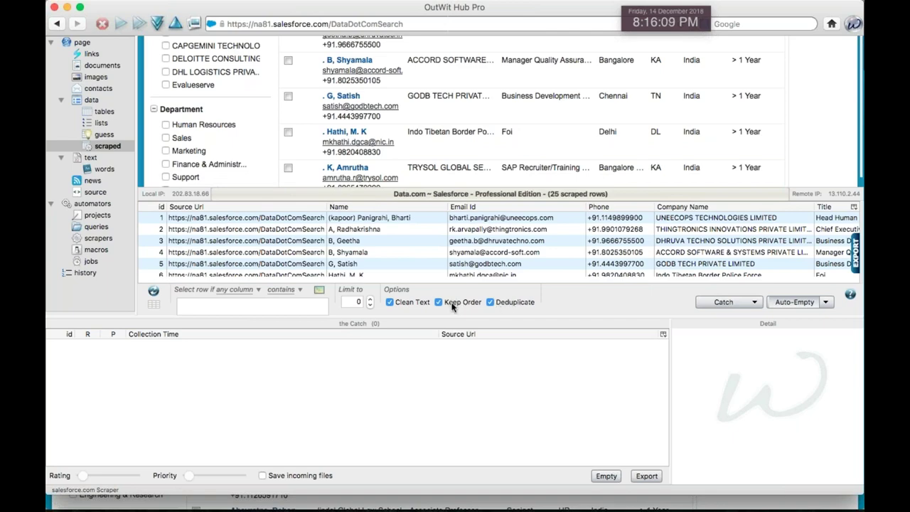
left_click(733, 305)
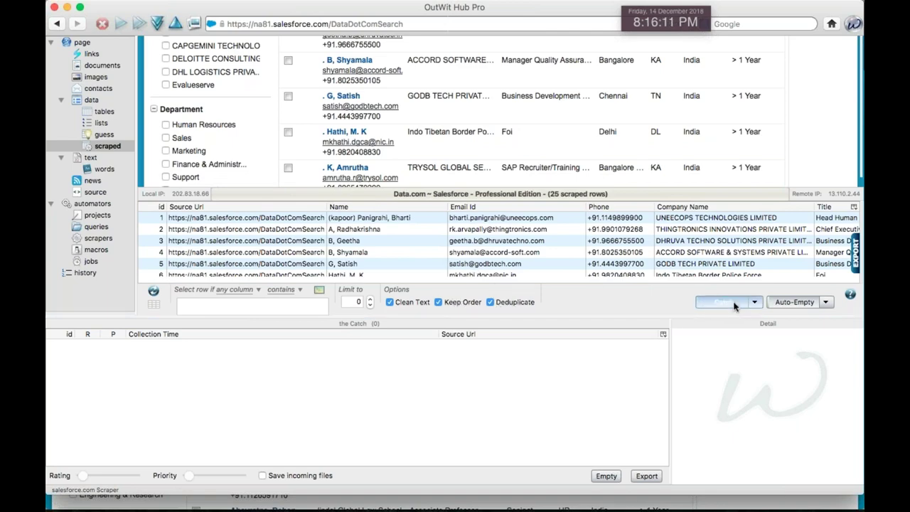
scroll(540, 398, "right", 10)
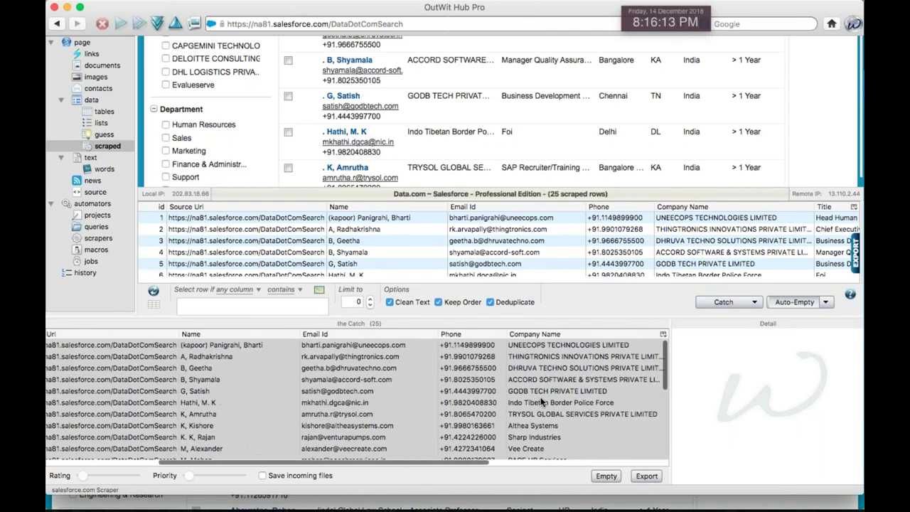
scroll(487, 278, "down", 7)
scroll(497, 114, "up", 10)
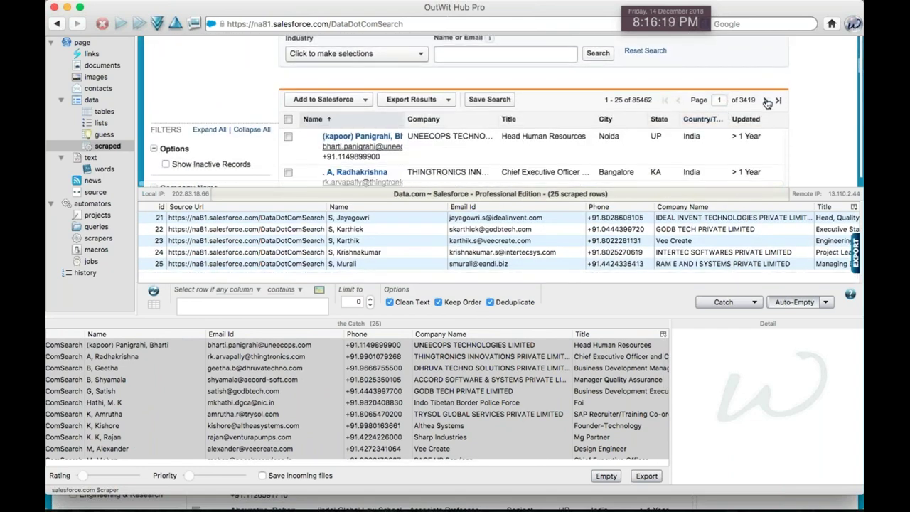
Advance through result pages 2 to 6 so the scraper holds 150 rows, then switch to Chrome
left_click(765, 100)
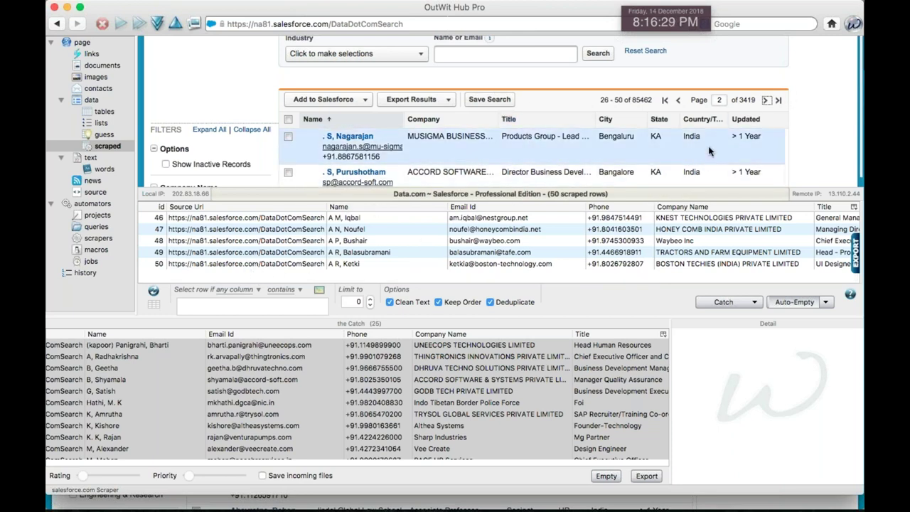
left_click(765, 101)
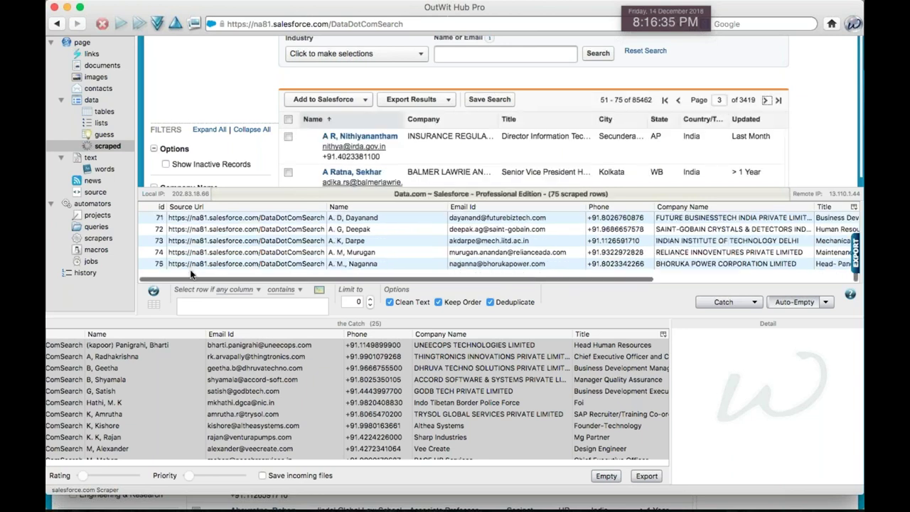
left_click(766, 100)
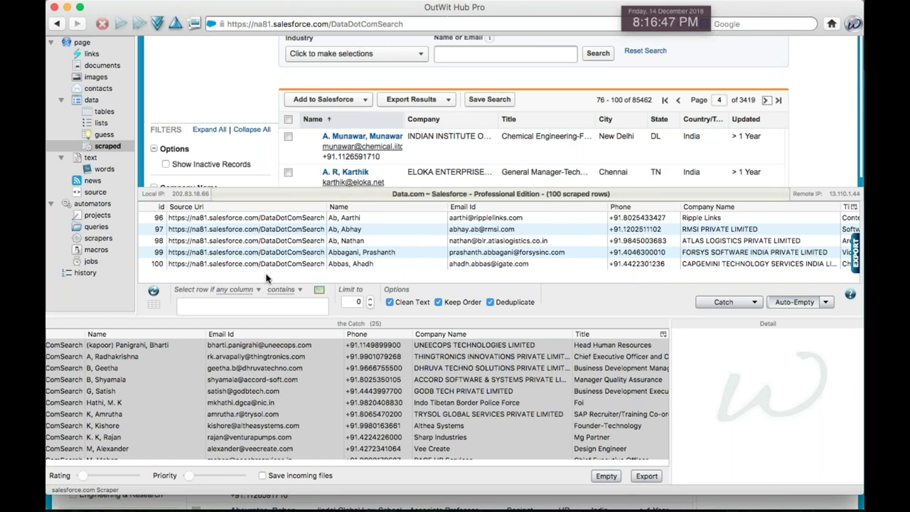
left_click(765, 99)
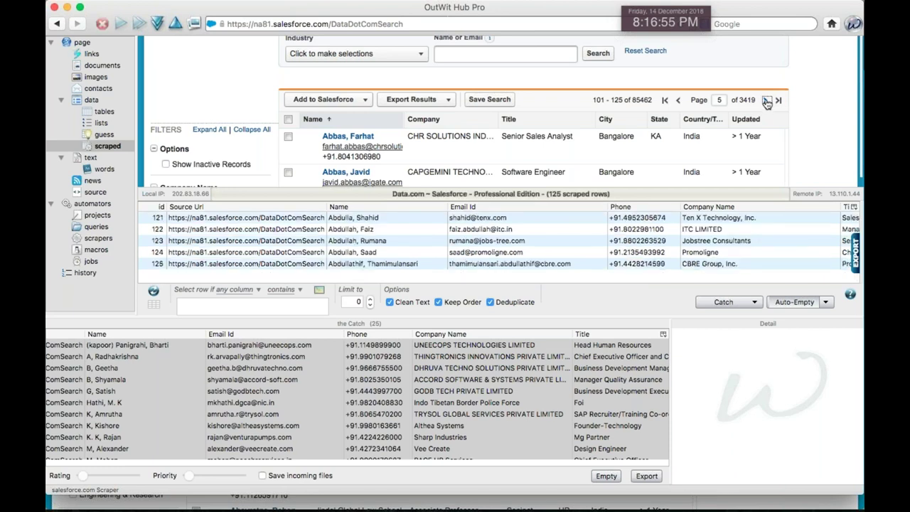
left_click(765, 100)
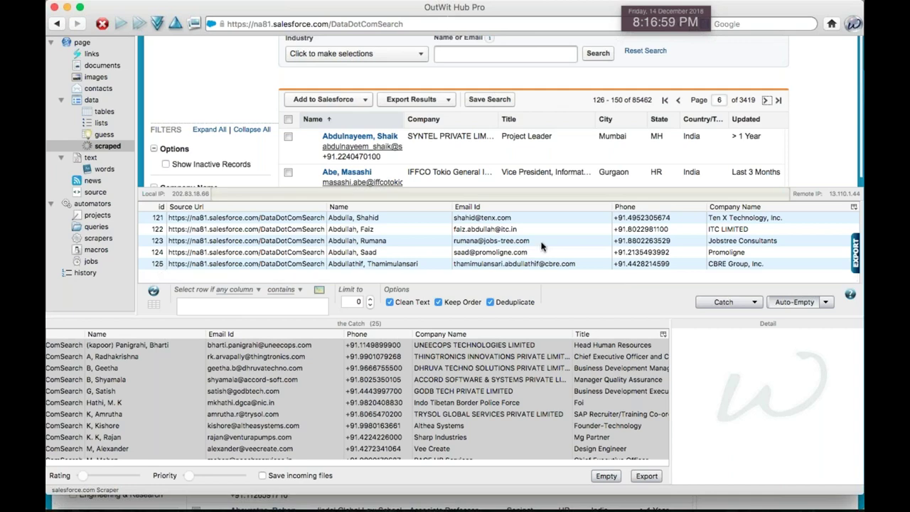
scroll(555, 245, "right", 10)
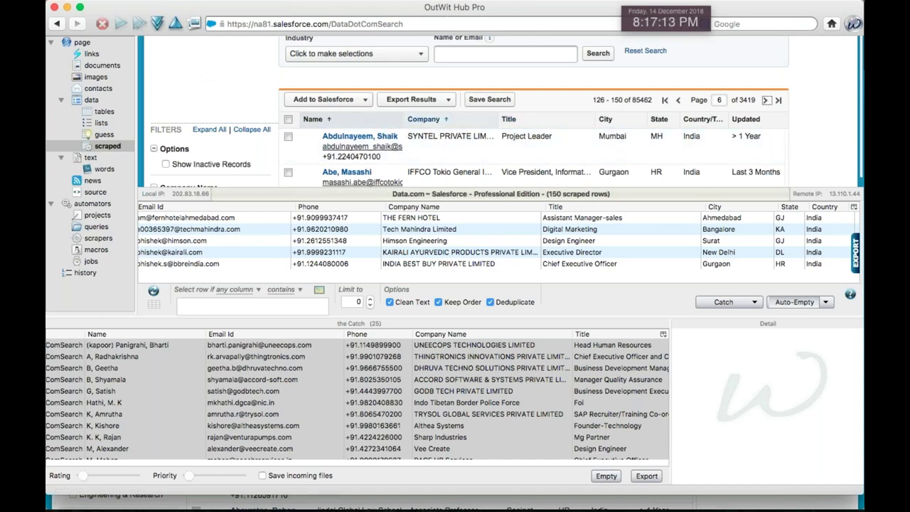
key("super+Tab")
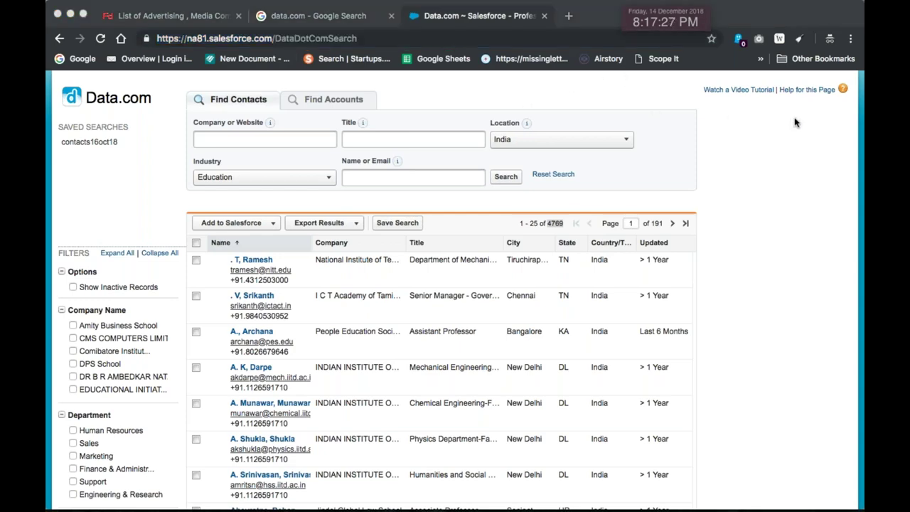
Log out of Salesforce and close its login tab to return to the data.com Google results
scroll(792, 125, "up", 3)
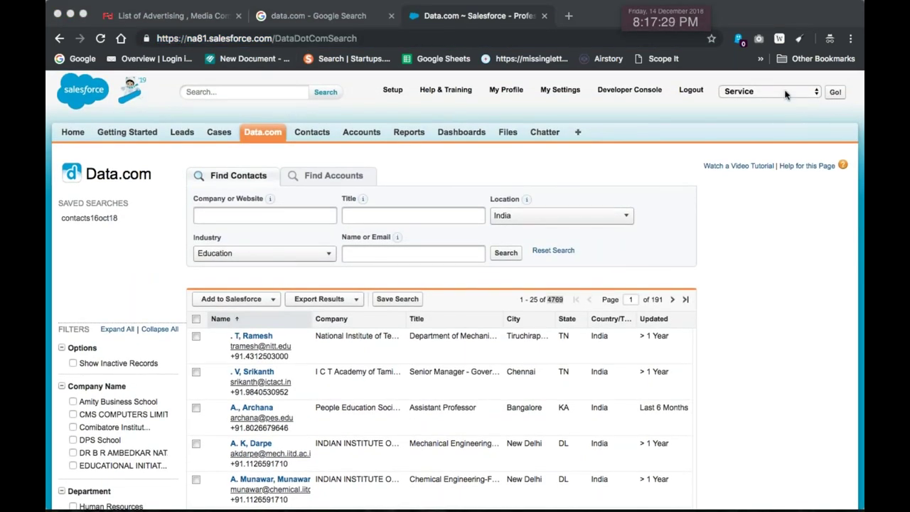
left_click(784, 100)
left_click(693, 93)
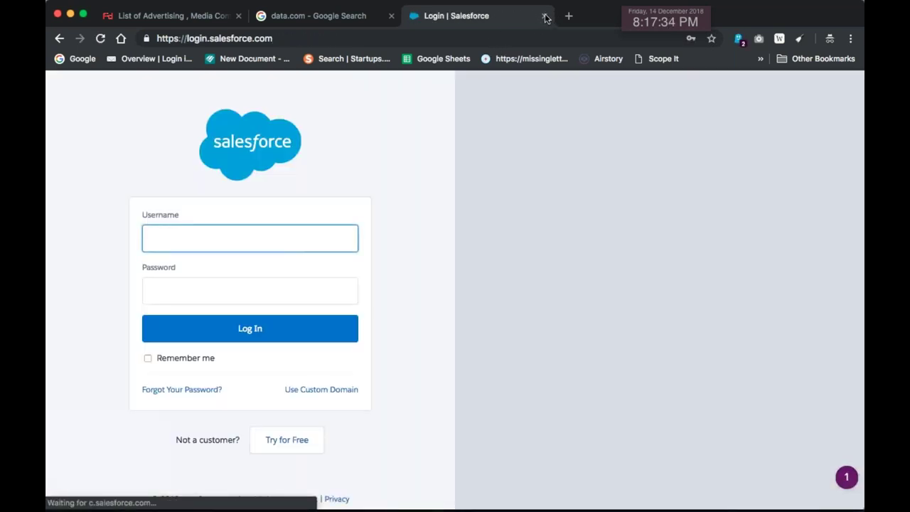
left_click(544, 16)
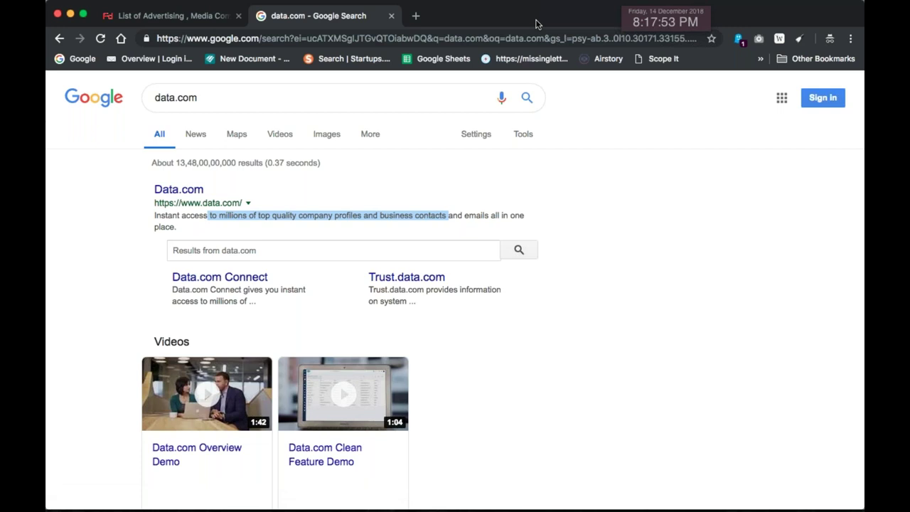
left_click(675, 44)
left_click(675, 216)
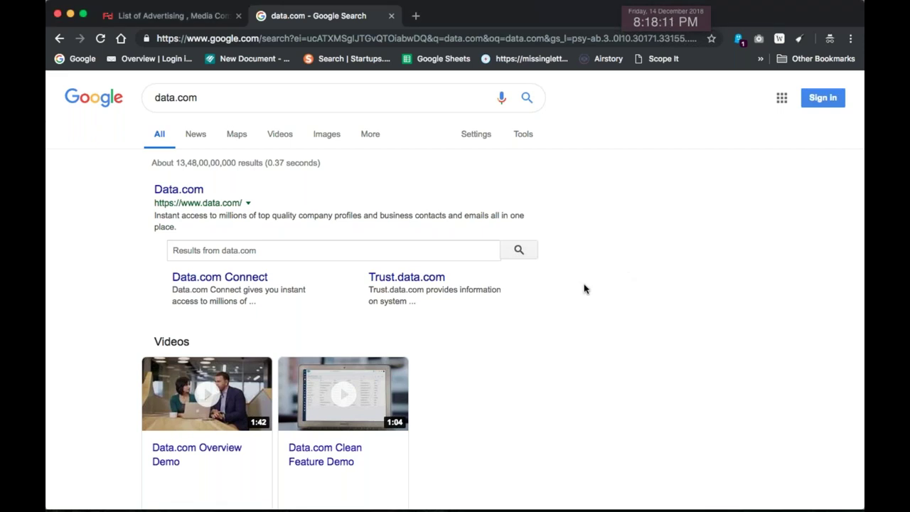
left_click(344, 41)
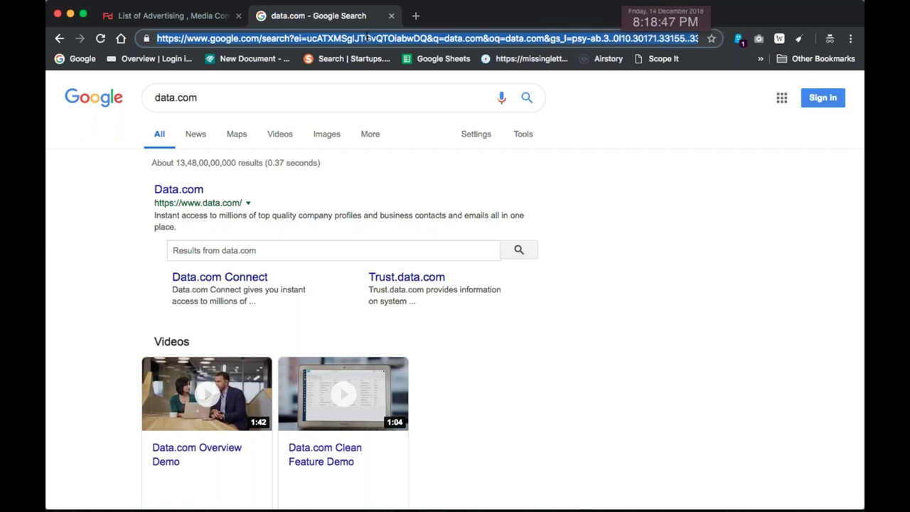
key("shift+End")
key("alt+shift+Left")
key("alt+shift+Left")
key("alt+shift+Left")
key("alt+shift+Left")
key("alt+shift+Left")
key("alt+shift+Left")
key("alt+shift+Left")
key("alt+shift+Left")
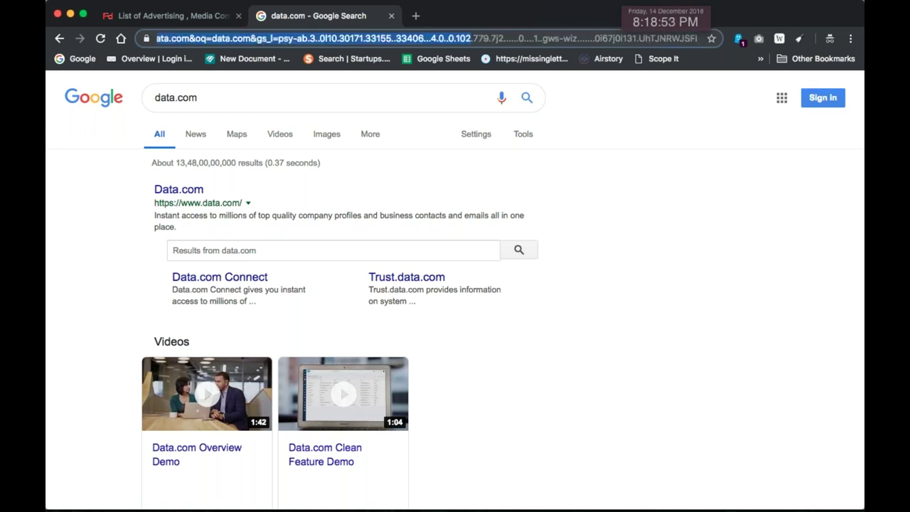
Replace the data.com query with 'zoominfo' and run the Google search
triple_click(257, 93)
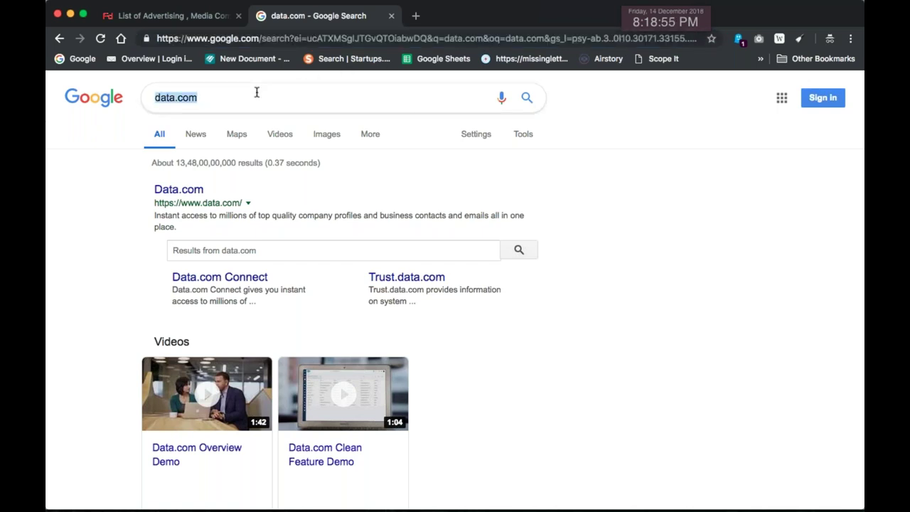
type("zoominfo")
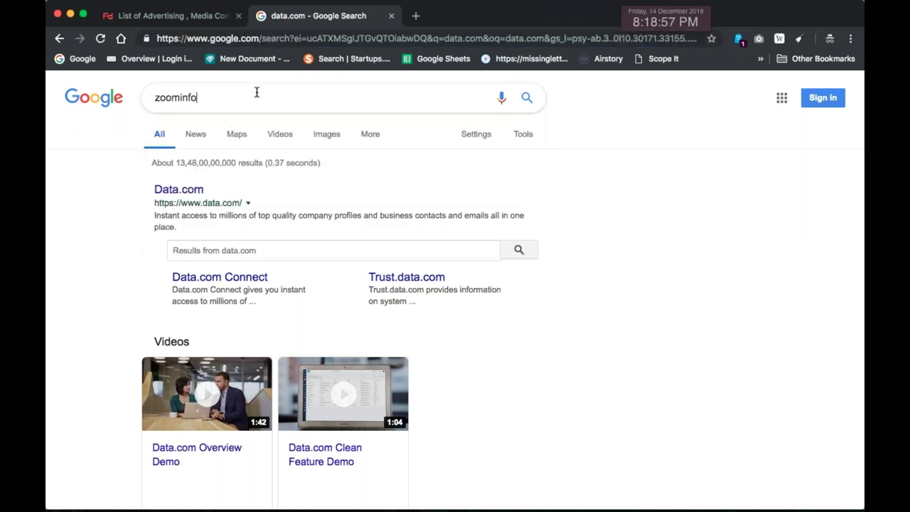
key("Return")
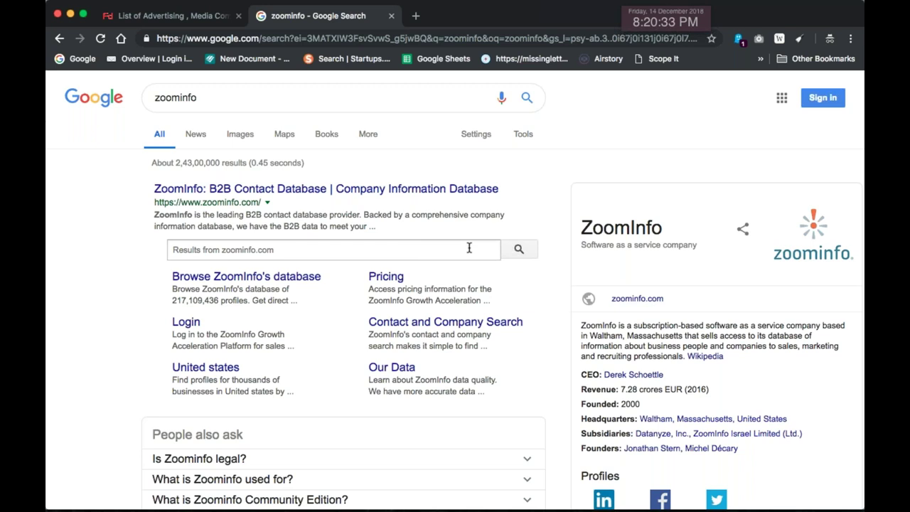
double_click(287, 94)
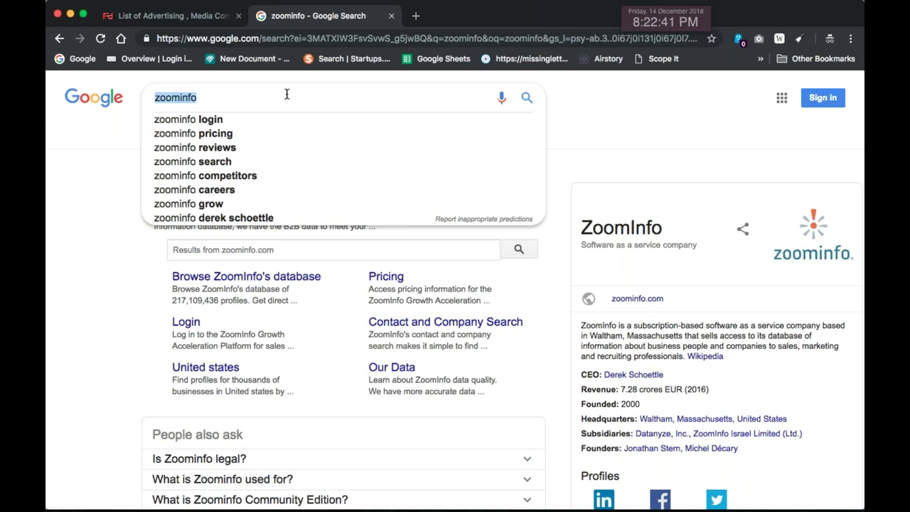
Search Google for 'recruite them' and accept the 'recruit them' spelling correction
key("BackSpace")
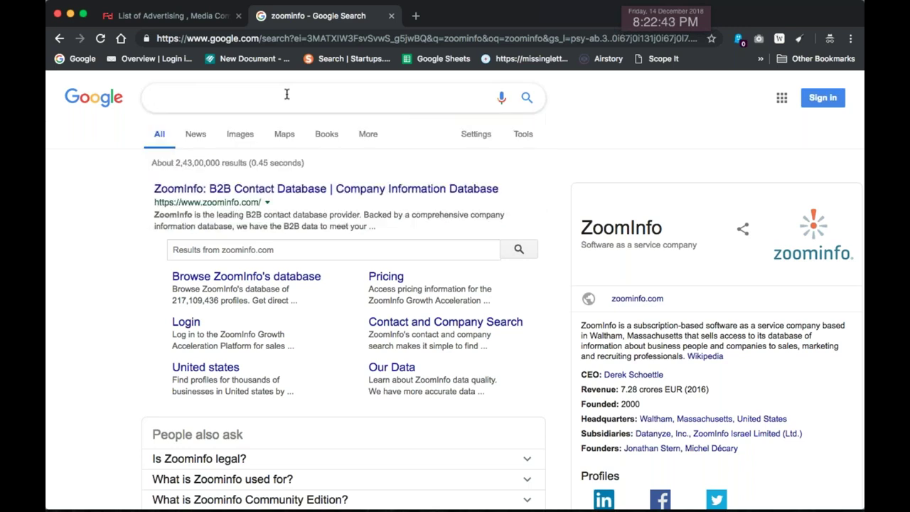
type("red")
key("BackSpace")
type("fr")
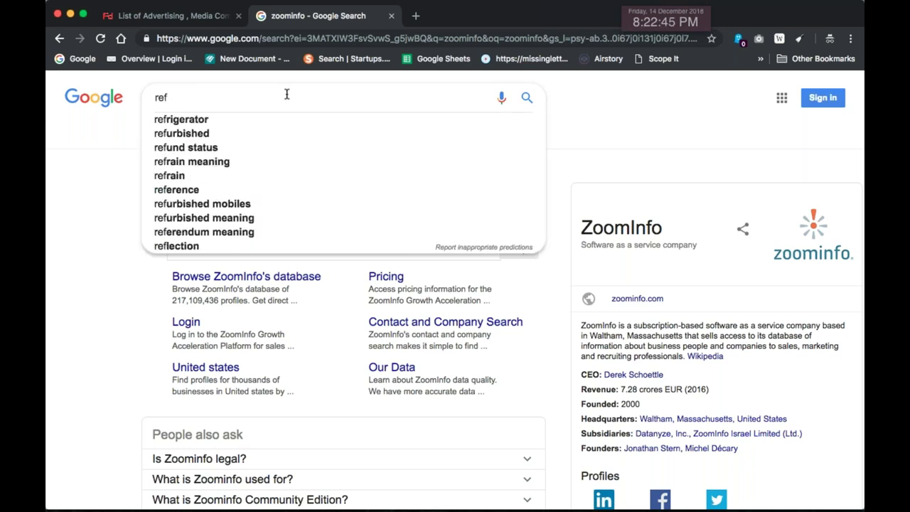
key("BackSpace")
key("BackSpace")
type("cruiteme")
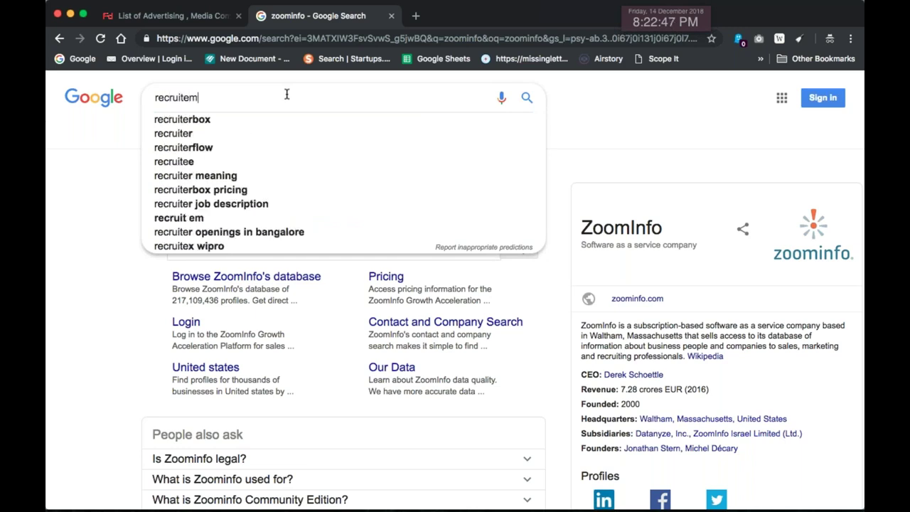
key("BackSpace")
key("BackSpace")
key("BackSpace")
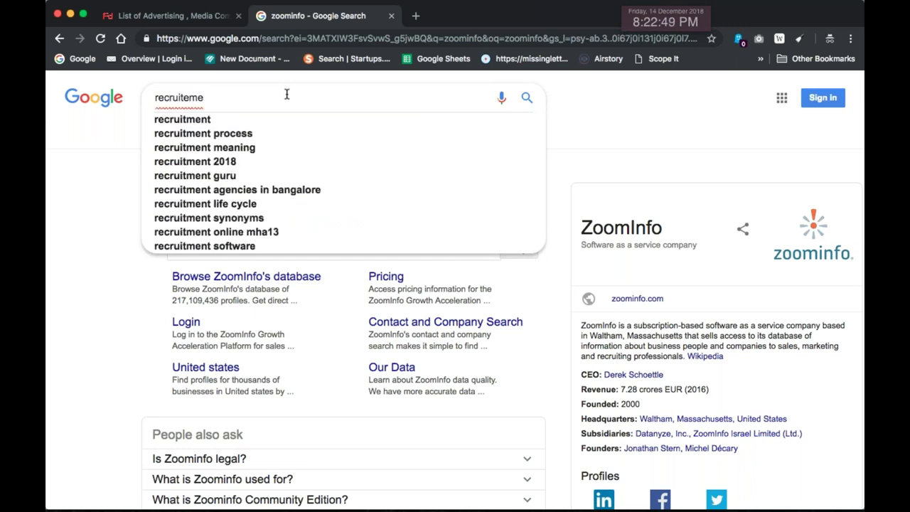
type("them")
key("Return")
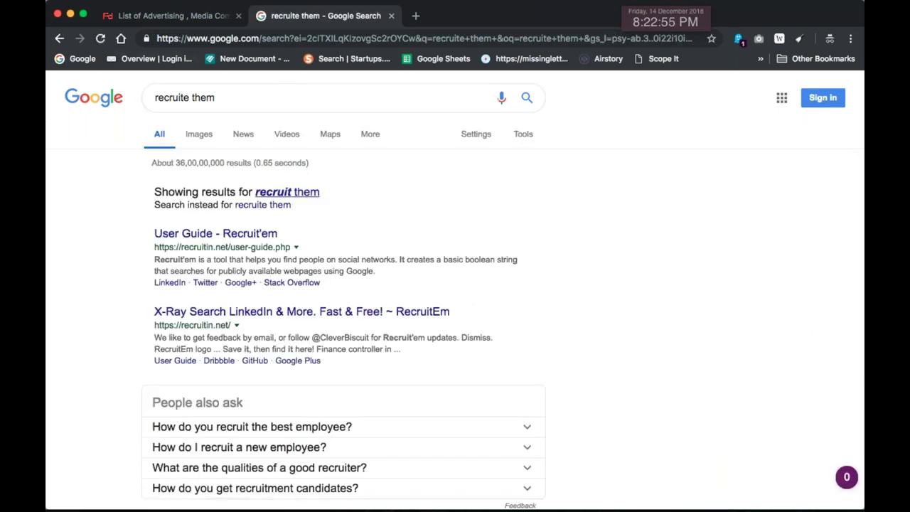
left_click(287, 192)
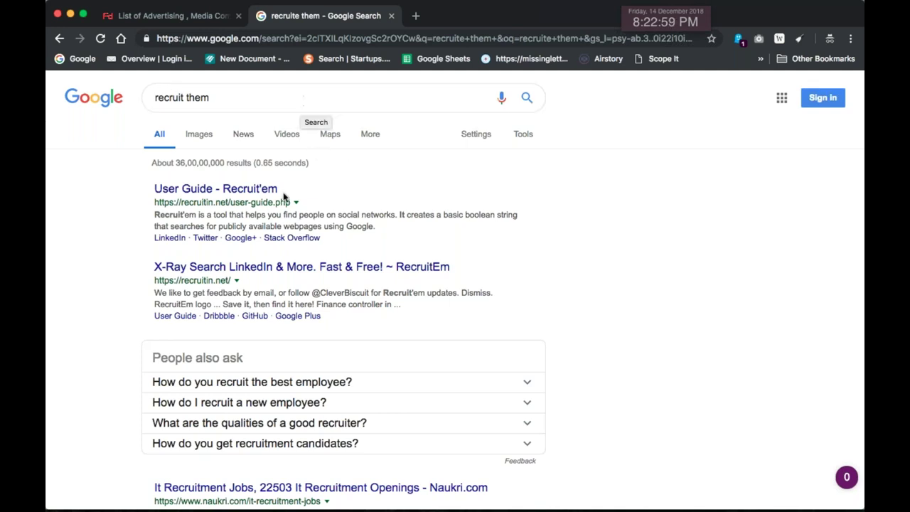
Open the 'User Guide - Recruit'em' result and skim the X-Ray Search guide page
left_click(254, 192)
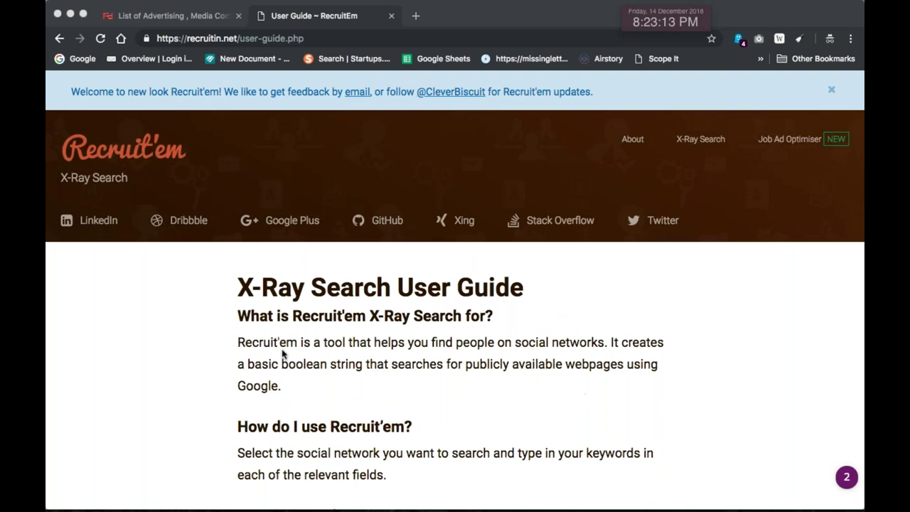
left_click(194, 324)
scroll(699, 300, "down", 3)
scroll(699, 302, "up", 3)
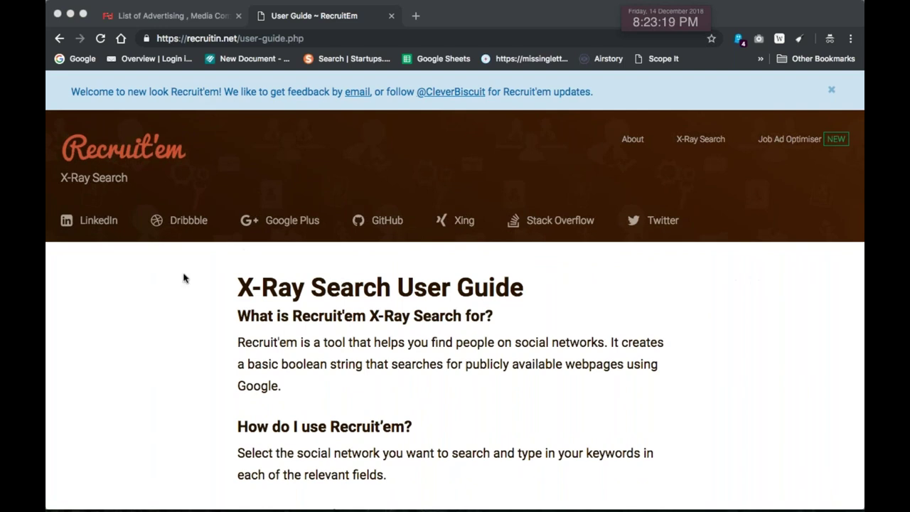
Switch to Recruit'em's LinkedIn profile search form
left_click(107, 224)
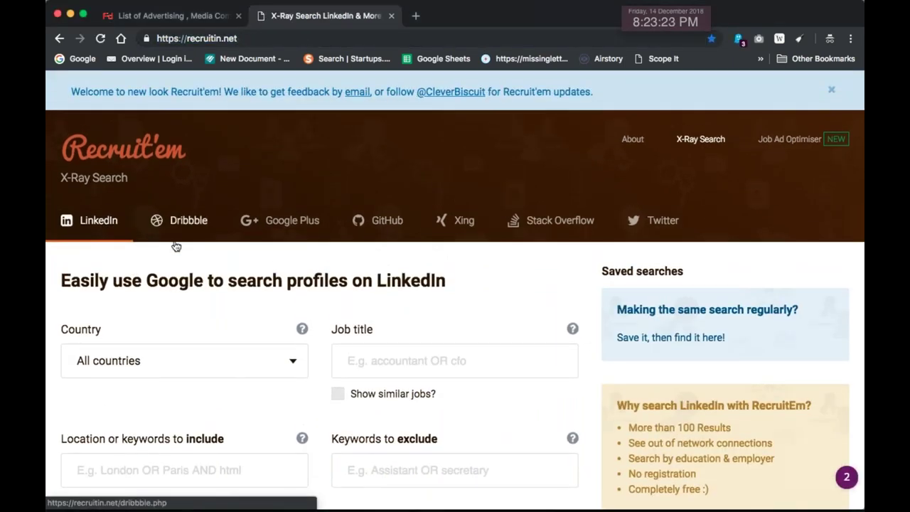
scroll(175, 246, "down", 1)
scroll(175, 245, "down", 2)
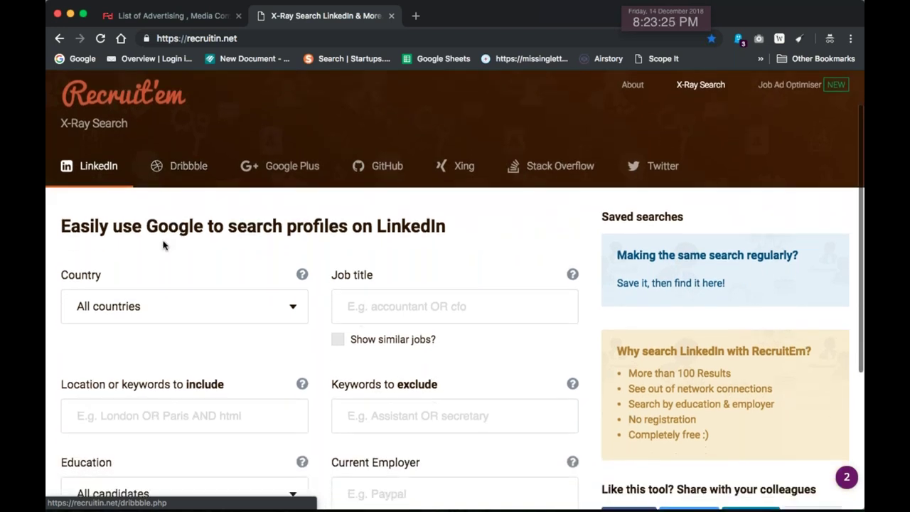
scroll(264, 241, "down", 5)
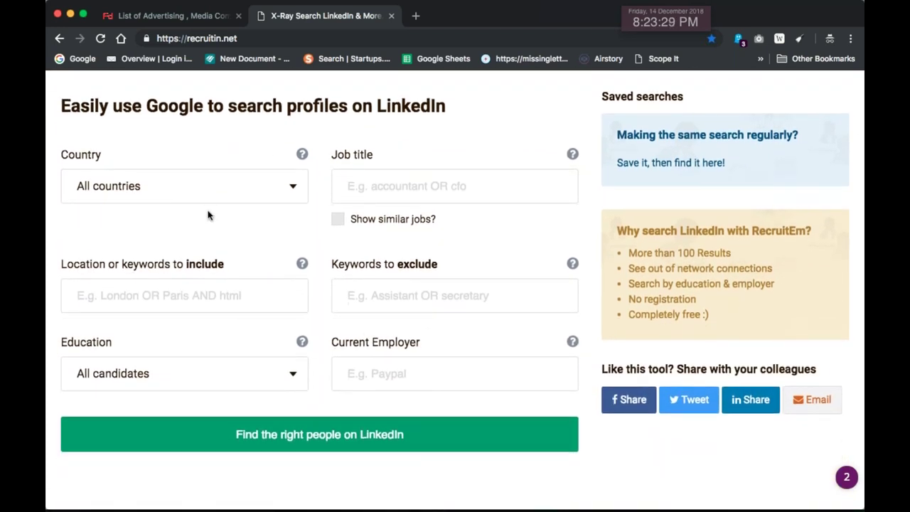
Set the Country to India and enter 'marketing' as the job title
left_click(164, 191)
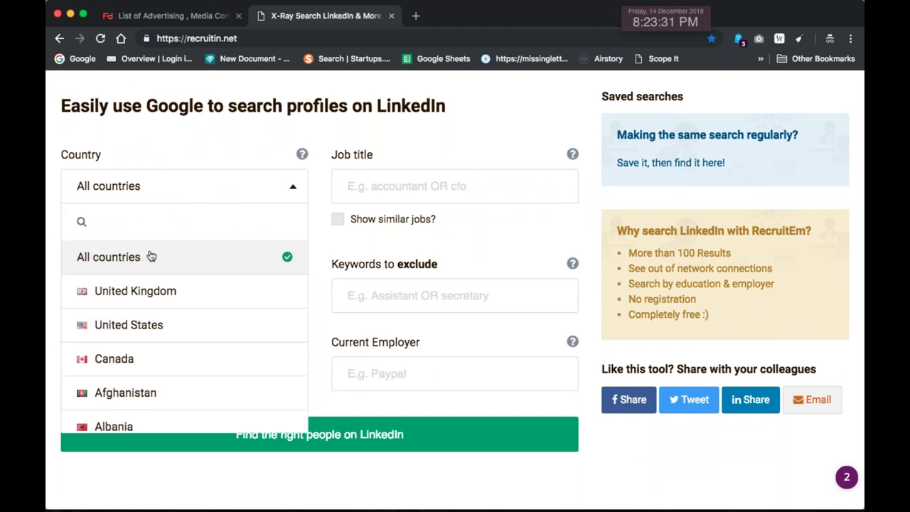
type("india")
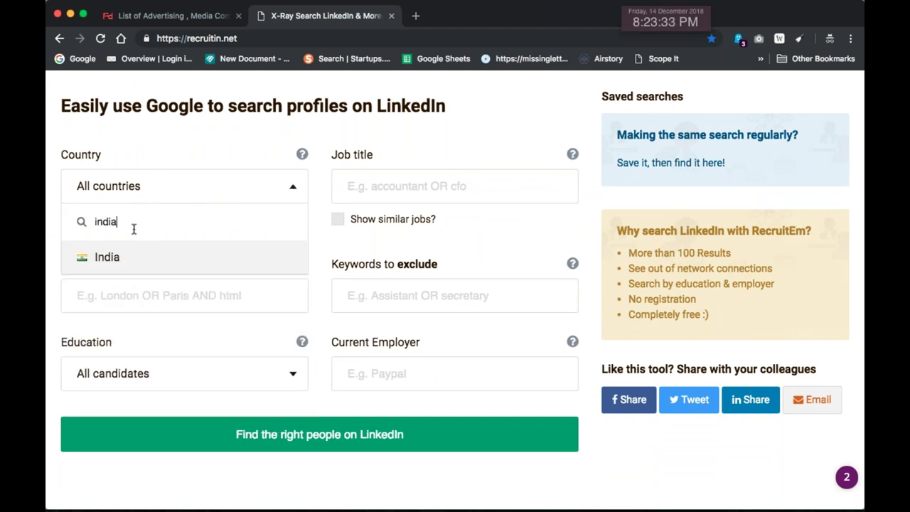
left_click(110, 260)
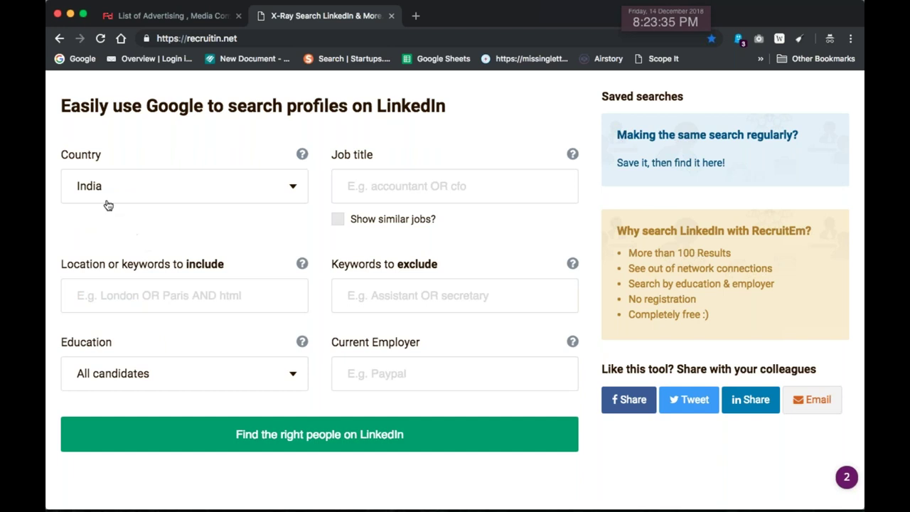
left_click(384, 189)
type("marketing")
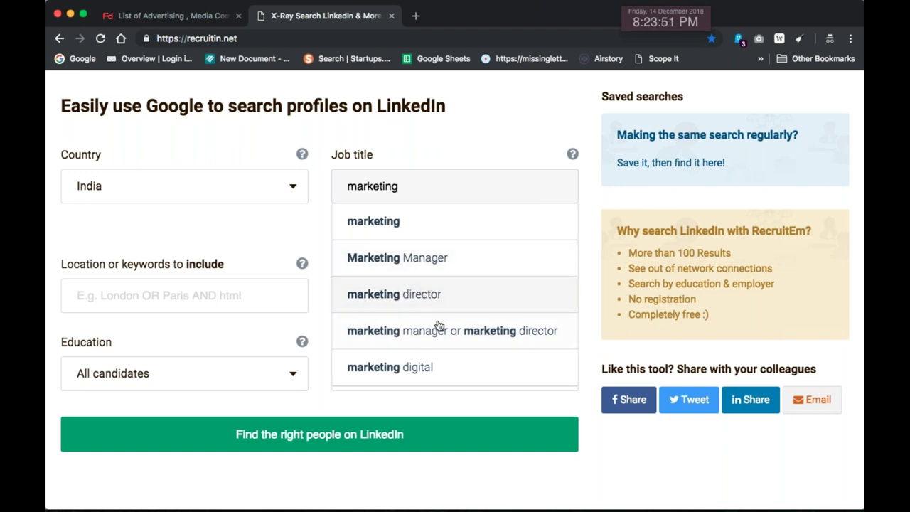
Choose 'marketing director' as the job title and include similar job titles
left_click(400, 290)
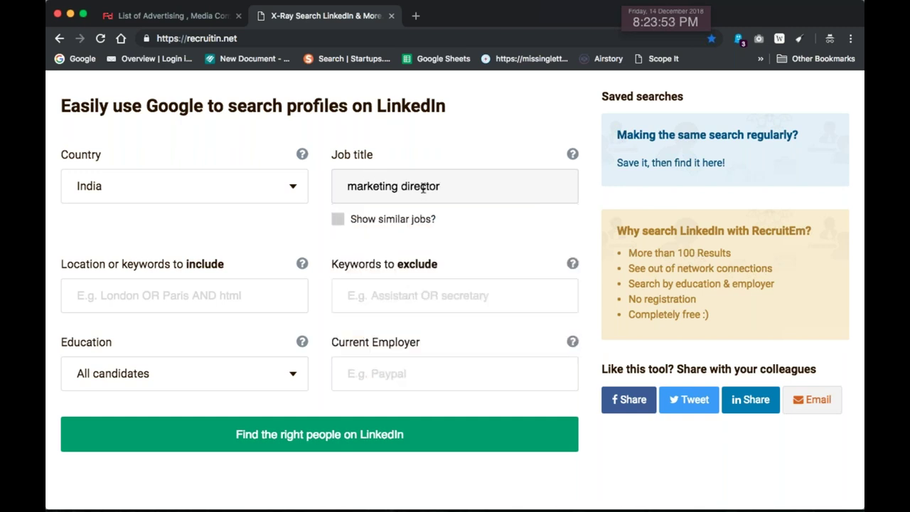
scroll(447, 197, "down", 2)
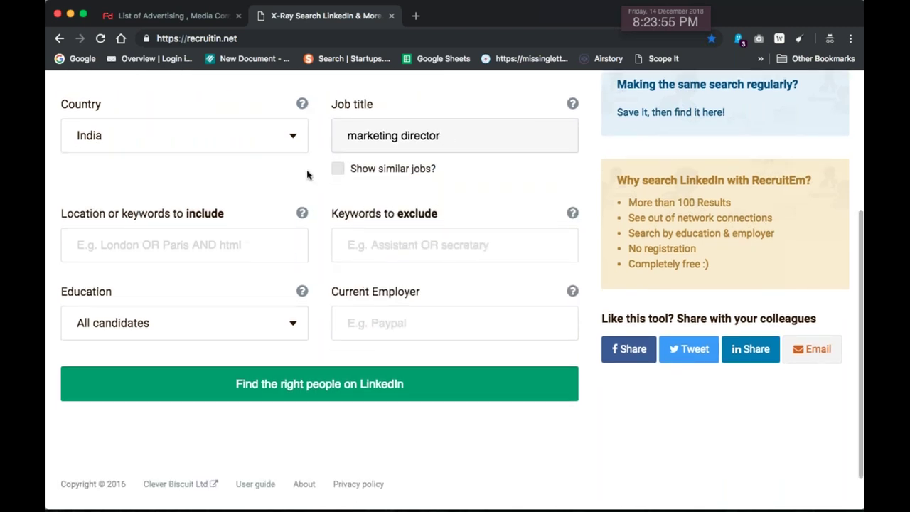
left_click(351, 172)
scroll(450, 187, "down", 1)
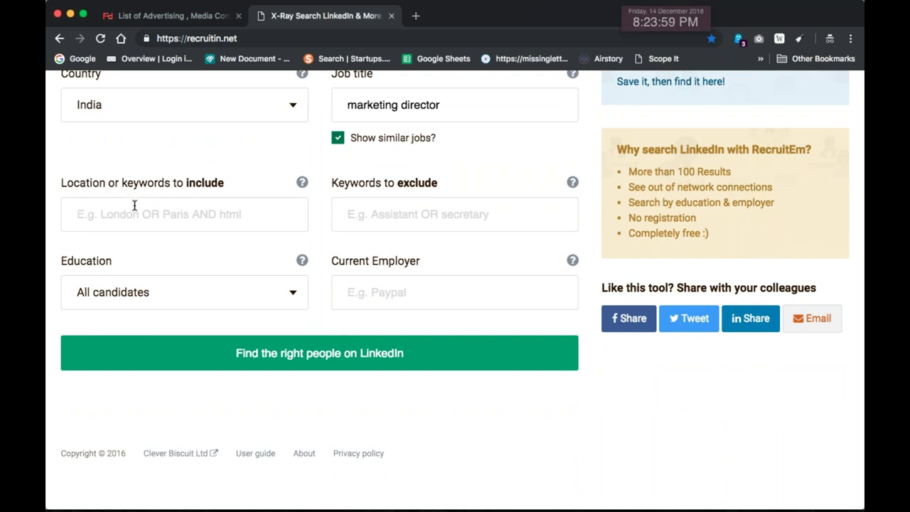
Set the location to include as delhi and exclude the keyword 'job'
left_click(201, 215)
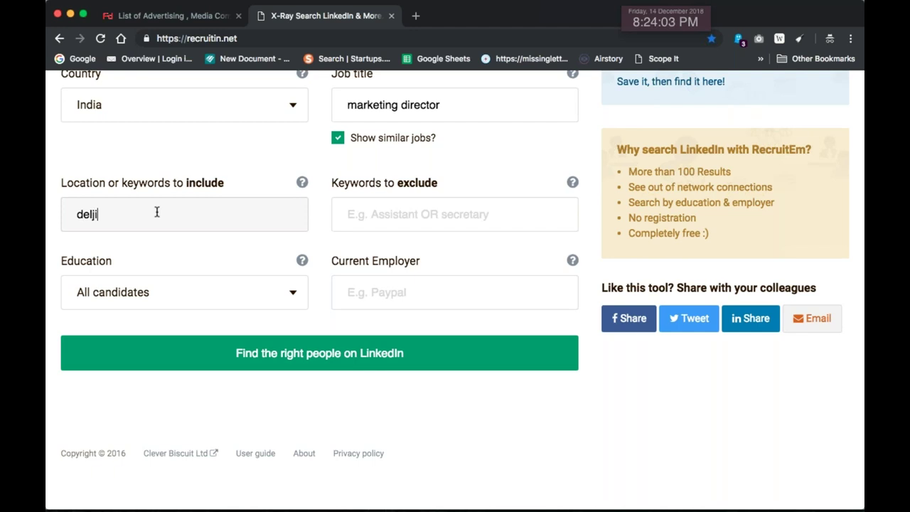
key("BackSpace")
key("BackSpace")
type("lhi")
key("Tab")
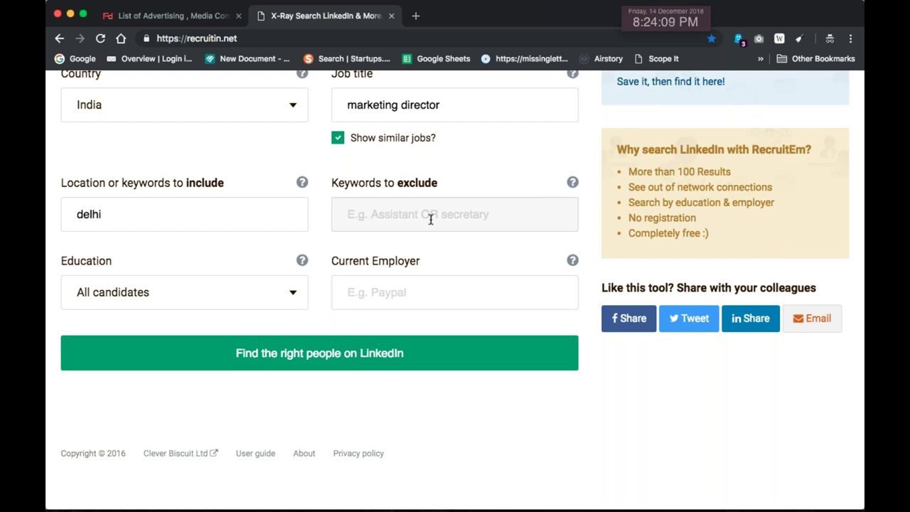
type("job")
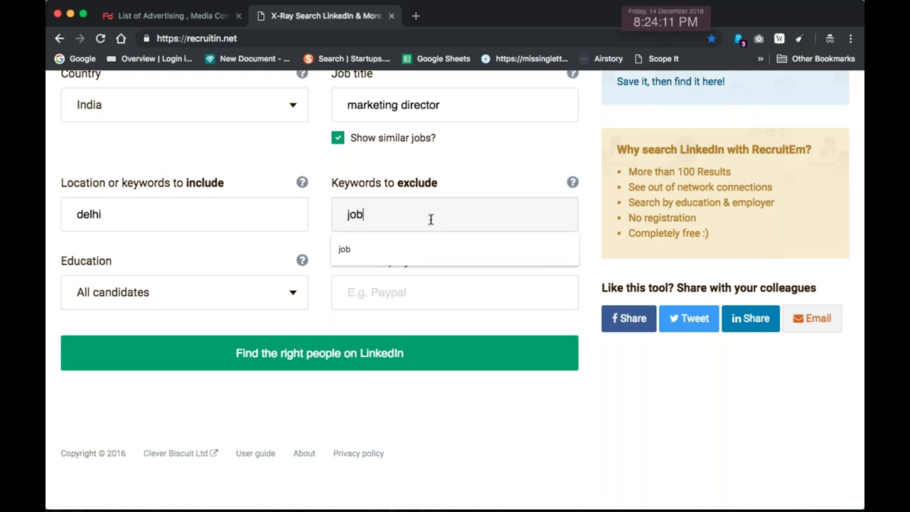
key("Tab")
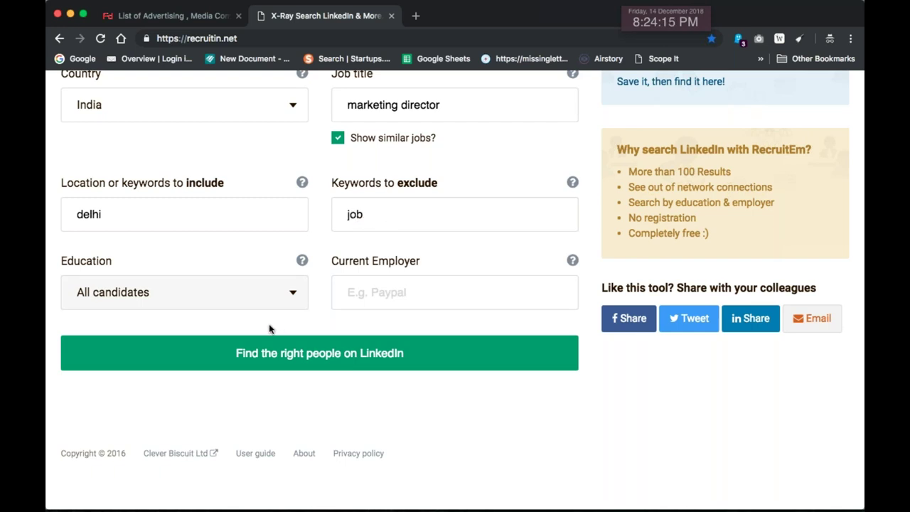
Keep education level at All candidates and submit the LinkedIn search
scroll(213, 291, "down", 1)
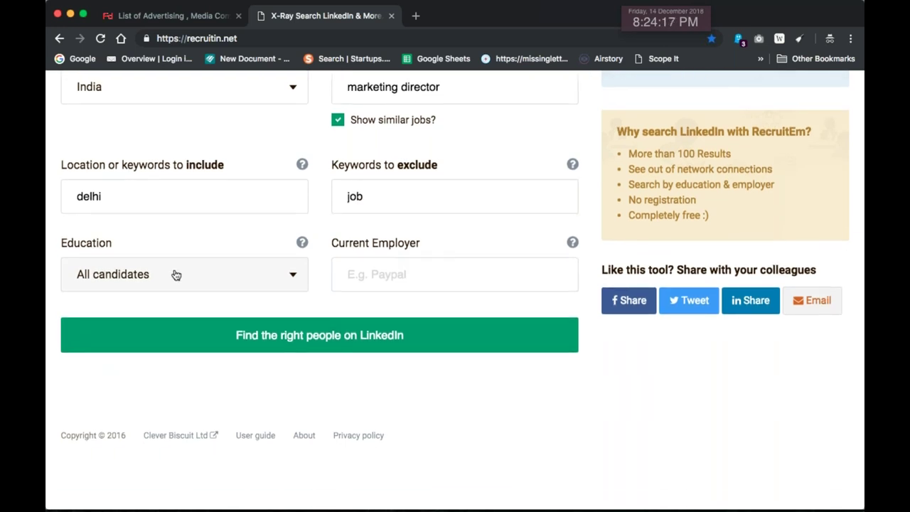
left_click(176, 275)
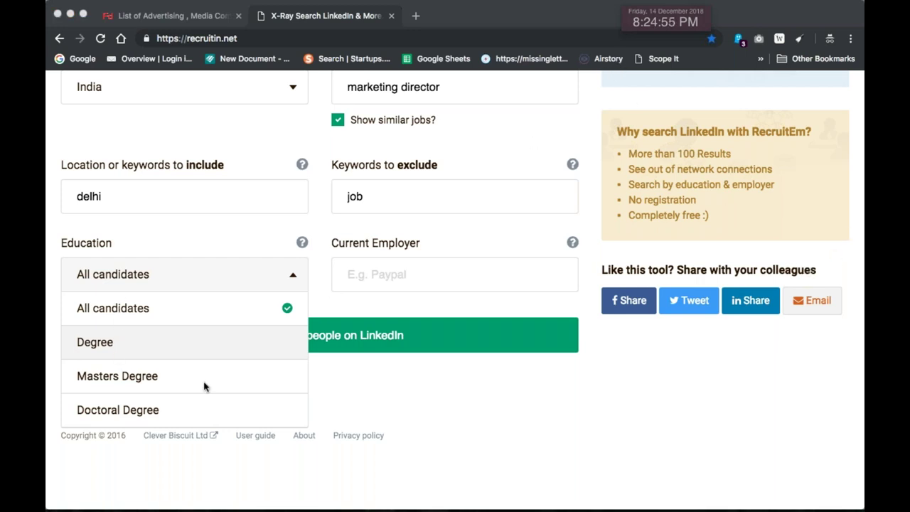
left_click(152, 249)
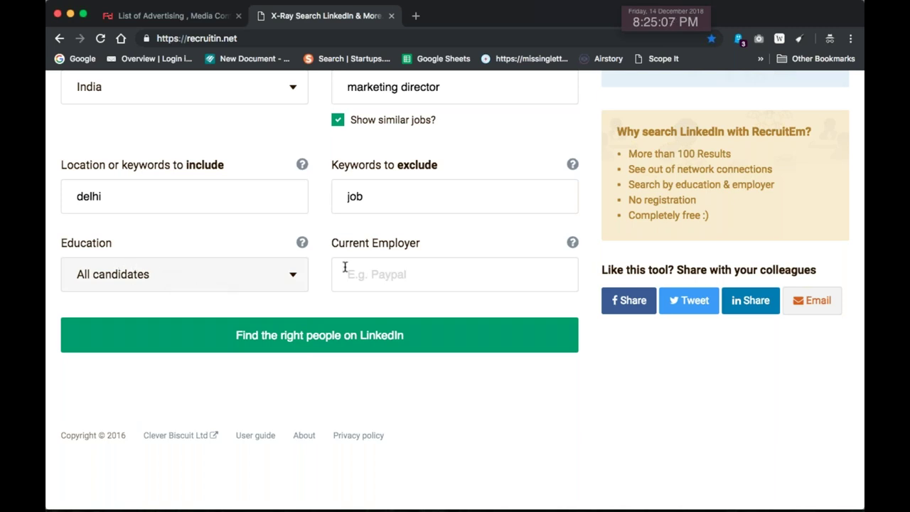
left_click(463, 334)
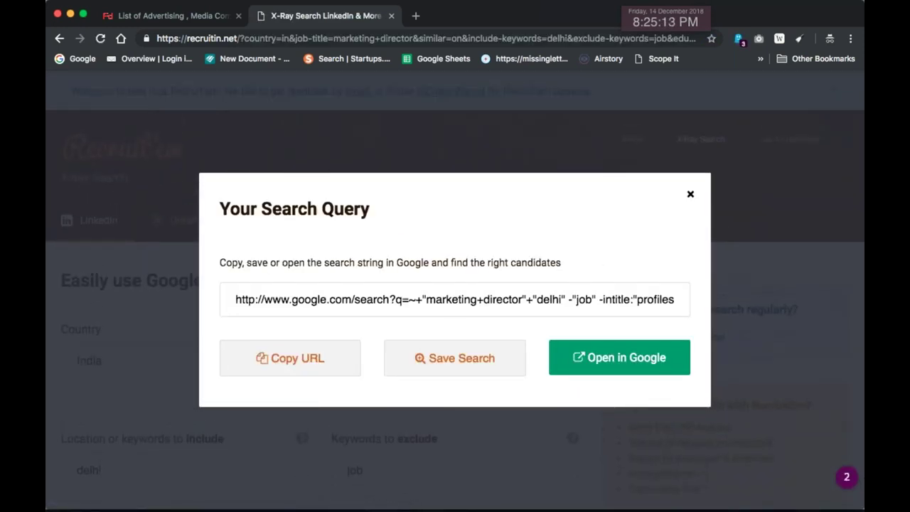
Select the generated X-Ray search string and send it to Google with 'Open in Google'
double_click(319, 302)
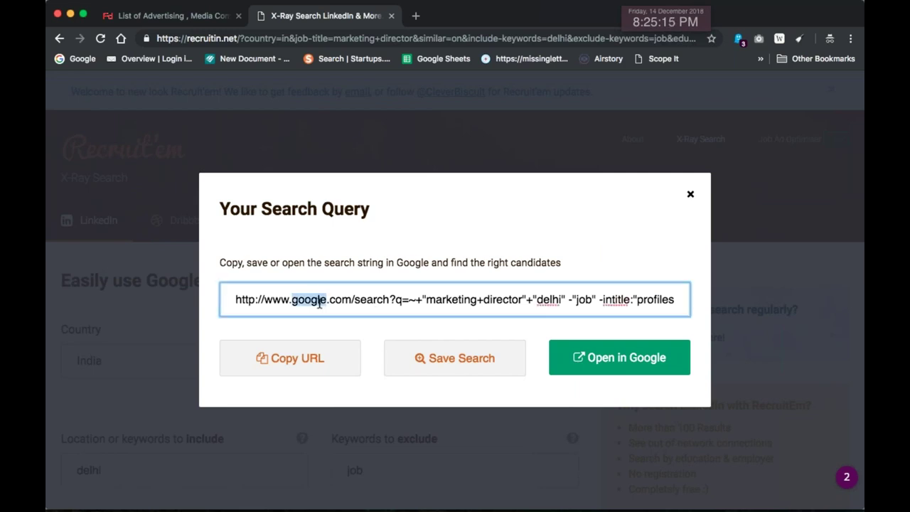
double_click(318, 303)
triple_click(449, 306)
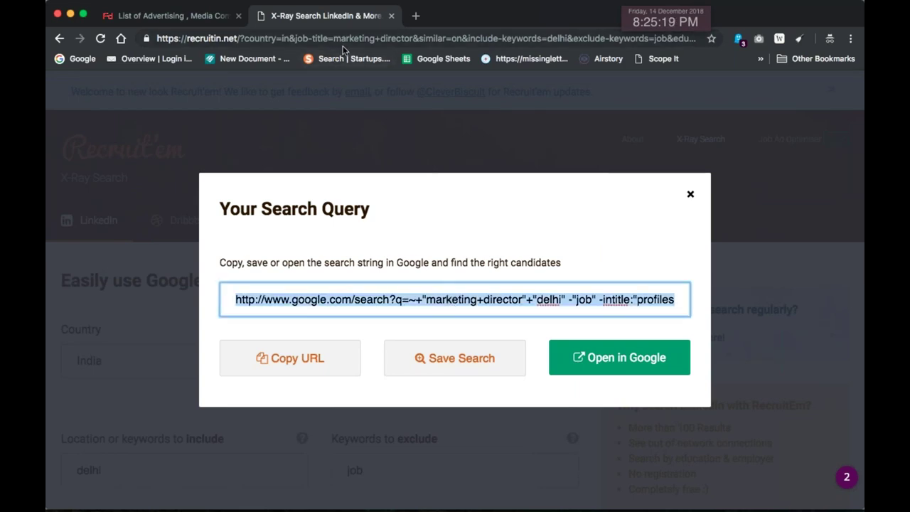
left_click(644, 364)
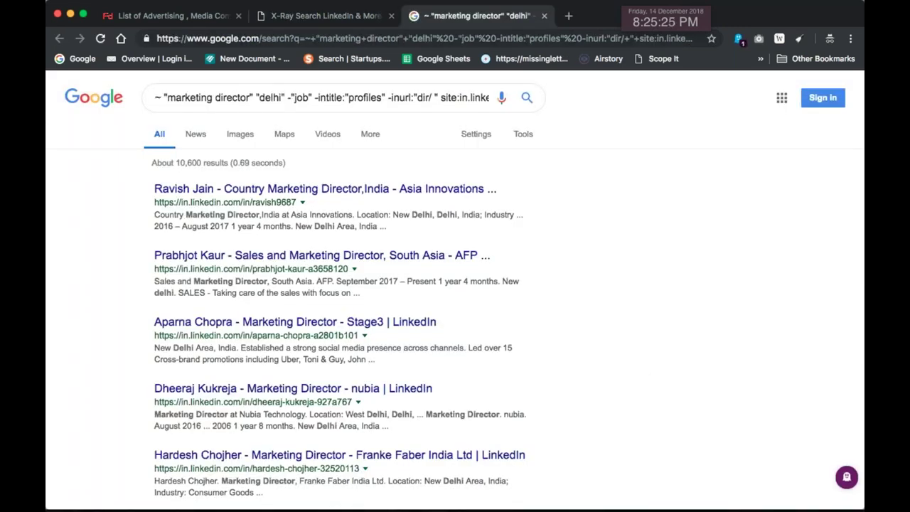
Scroll through the ~10,600 LinkedIn marketing director results for Delhi and back to the top
scroll(549, 298, "down", 1)
scroll(451, 198, "up", 1)
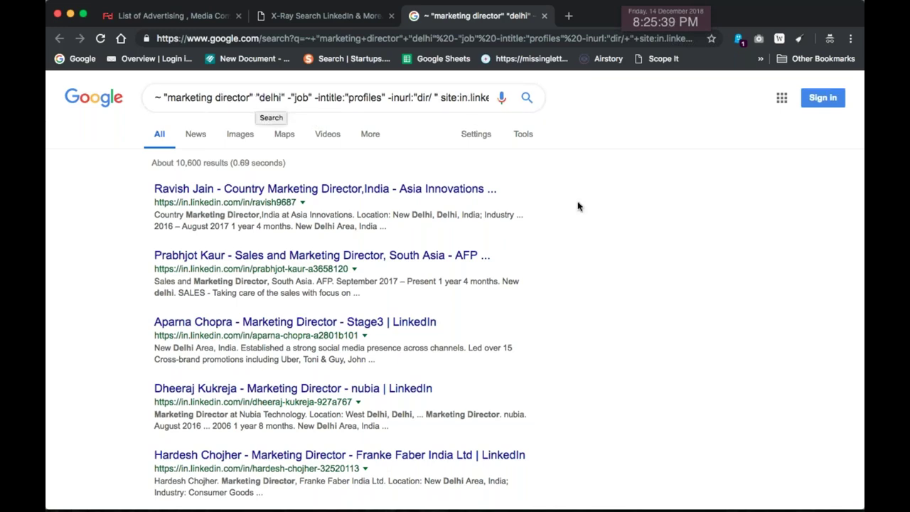
scroll(596, 222, "down", 2)
scroll(595, 223, "down", 5)
scroll(593, 222, "up", 5)
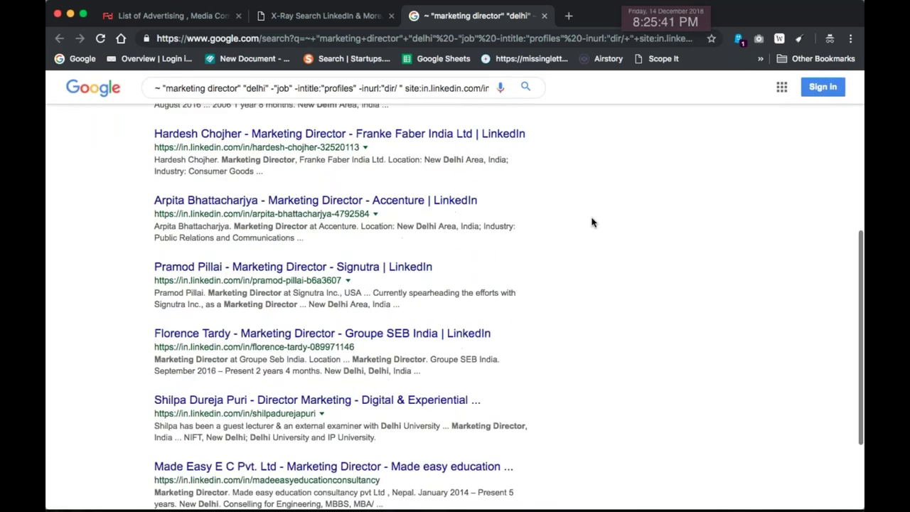
scroll(592, 222, "up", 3)
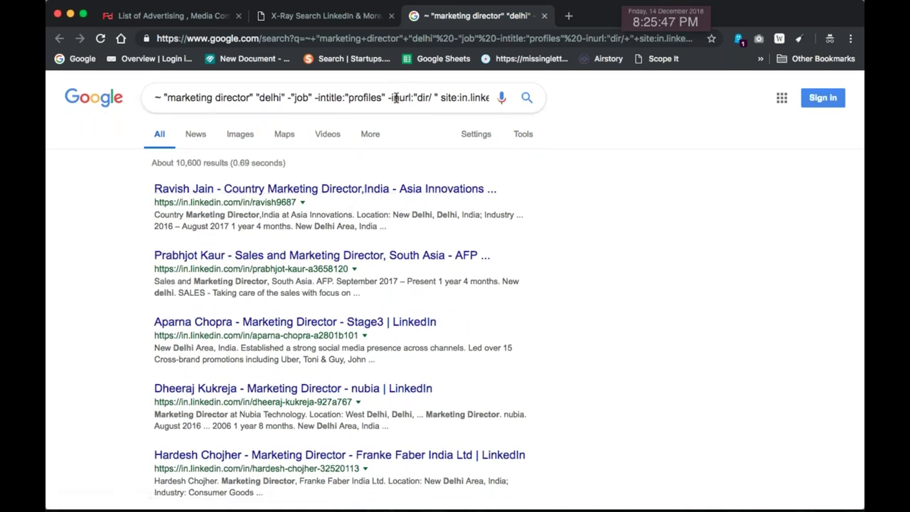
key("End")
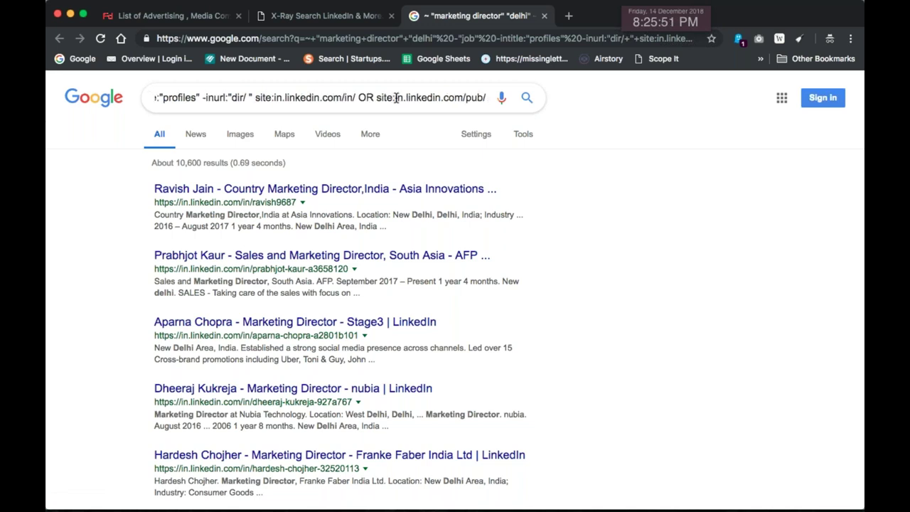
type("\"@g")
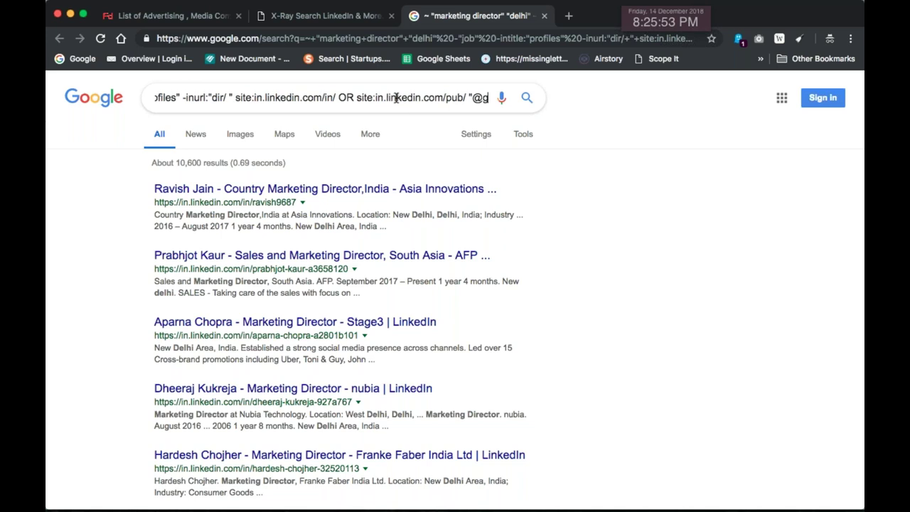
type("mail.com")
type("\"")
key("Return")
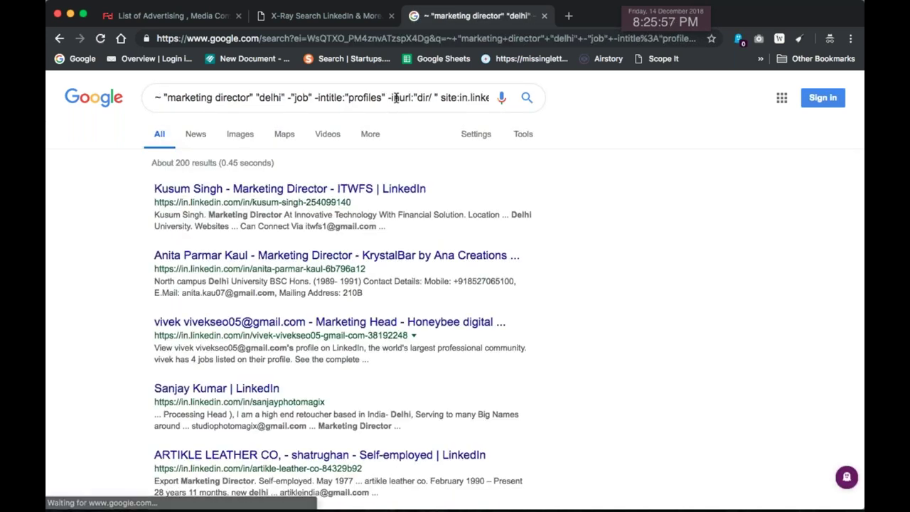
Skim the results, highlighting the Gmail addresses shown in the profile snippets
scroll(607, 263, "down", 1)
left_click_drag(380, 208, 305, 212)
left_click_drag(255, 276, 428, 276)
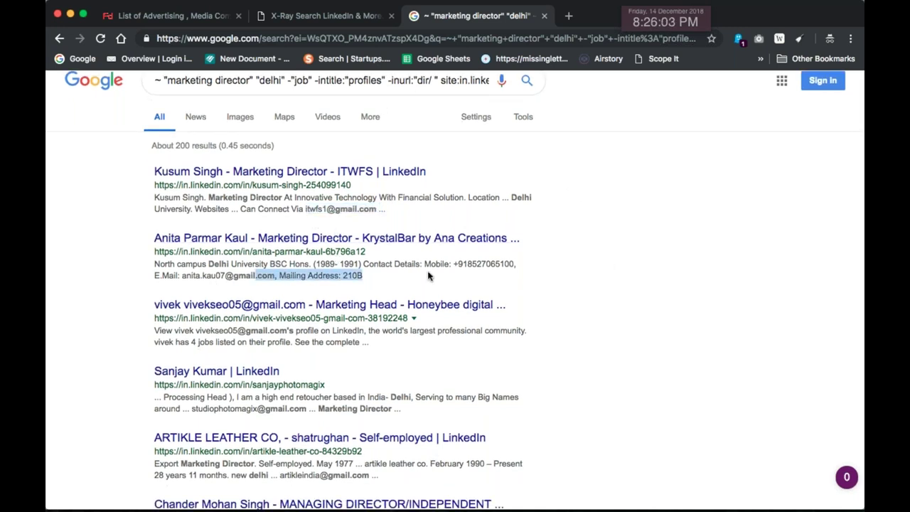
scroll(428, 277, "down", 2)
left_click_drag(308, 258, 188, 269)
scroll(188, 269, "down", 1)
scroll(455, 305, "down", 3)
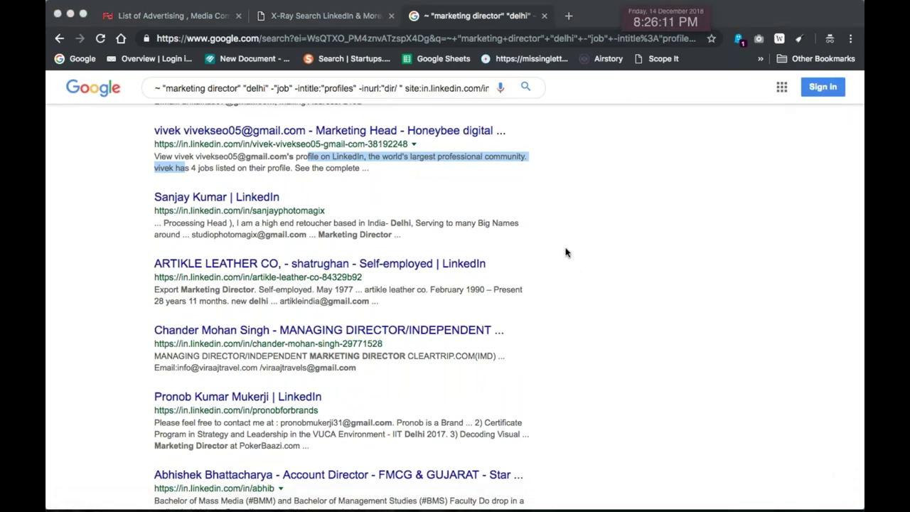
scroll(572, 249, "up", 3)
scroll(577, 246, "up", 3)
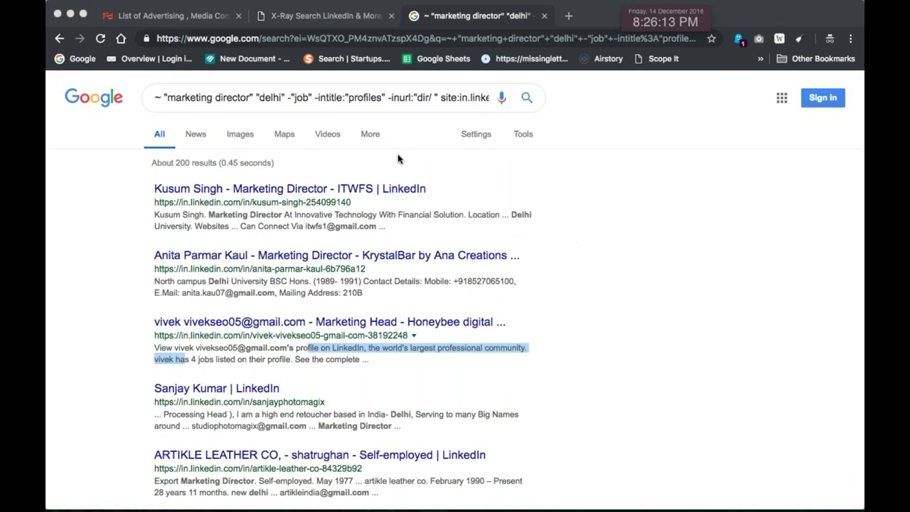
triple_click(349, 100)
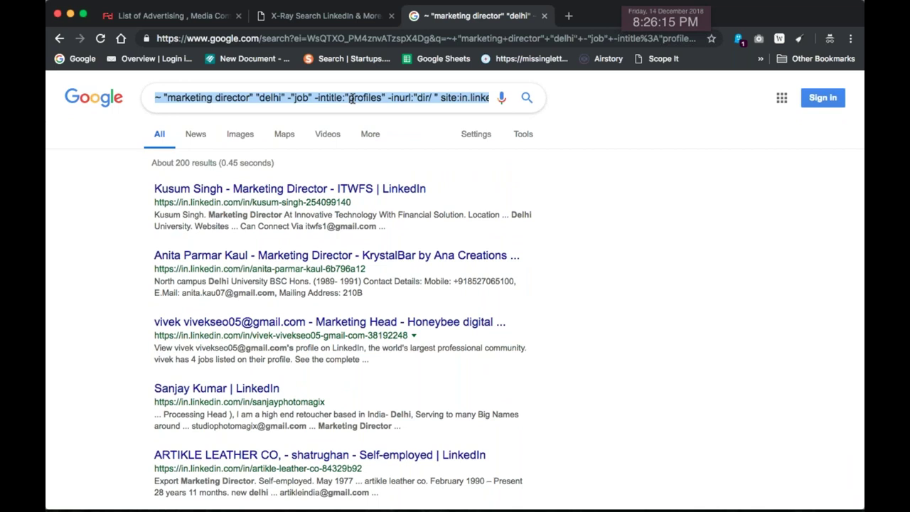
key("Right")
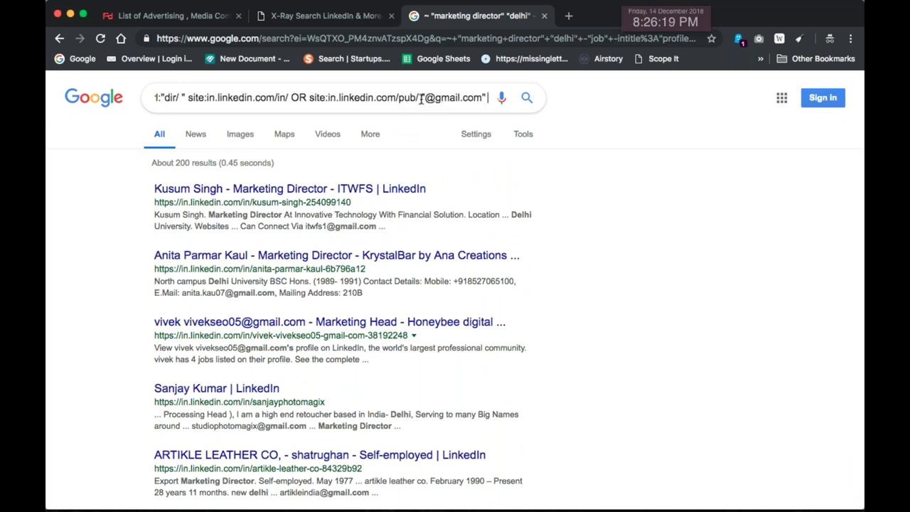
left_click_drag(420, 97, 489, 97)
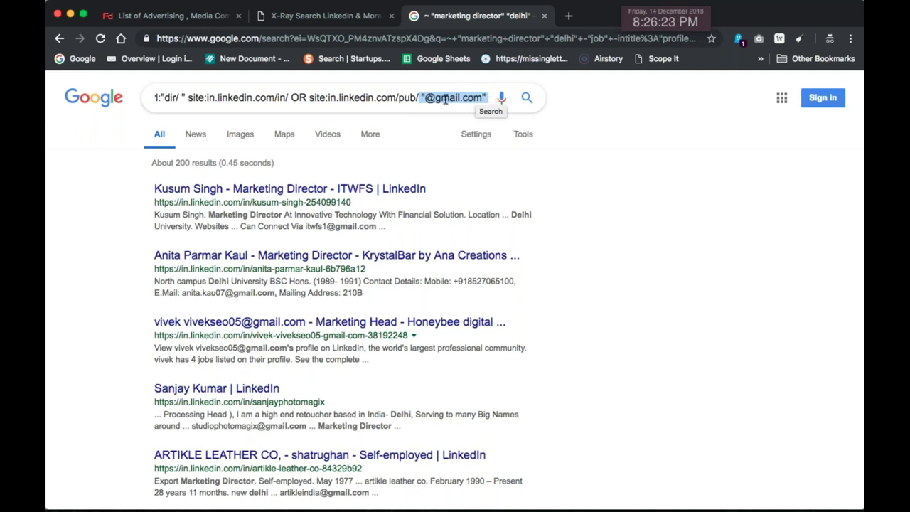
scroll(235, 140, "down", 3)
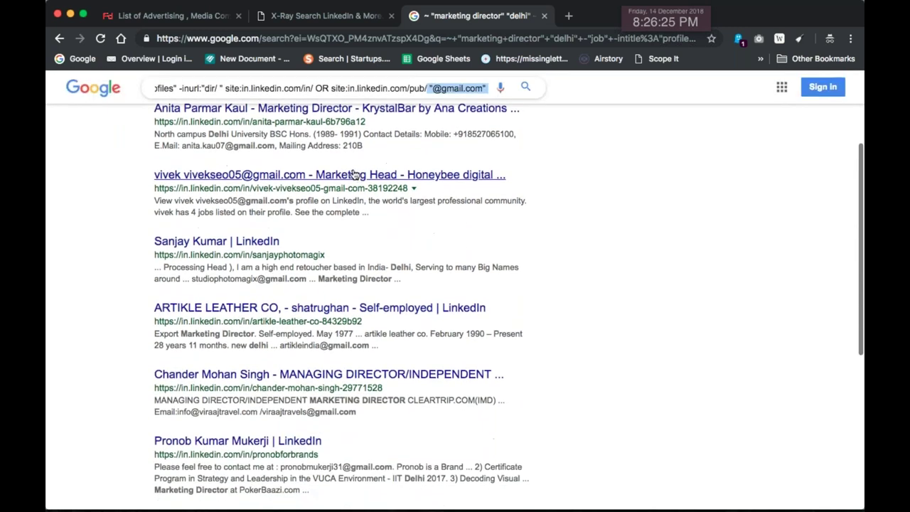
left_click_drag(251, 144, 202, 144)
scroll(309, 168, "up", 3)
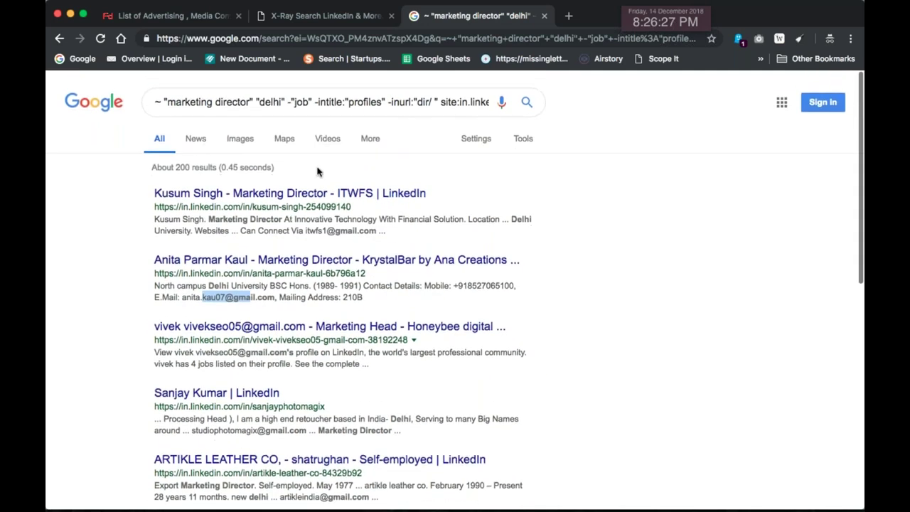
triple_click(373, 97)
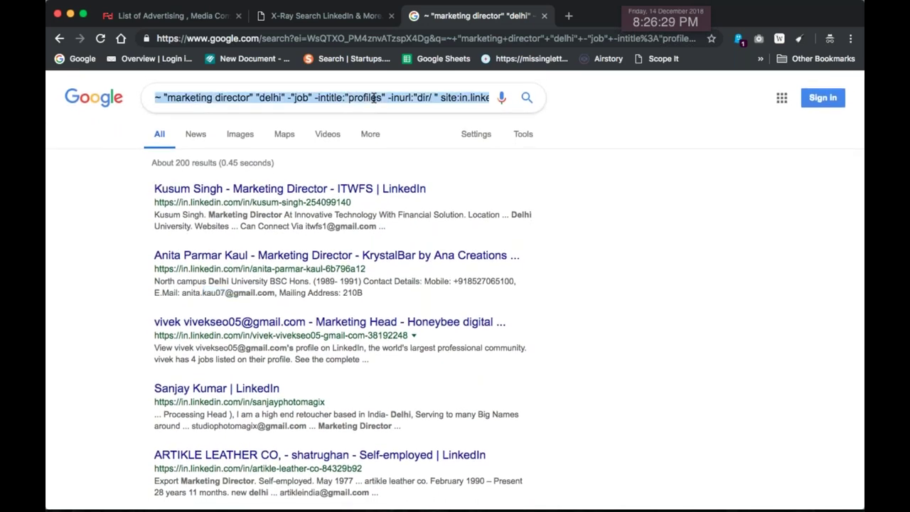
key("super+Tab")
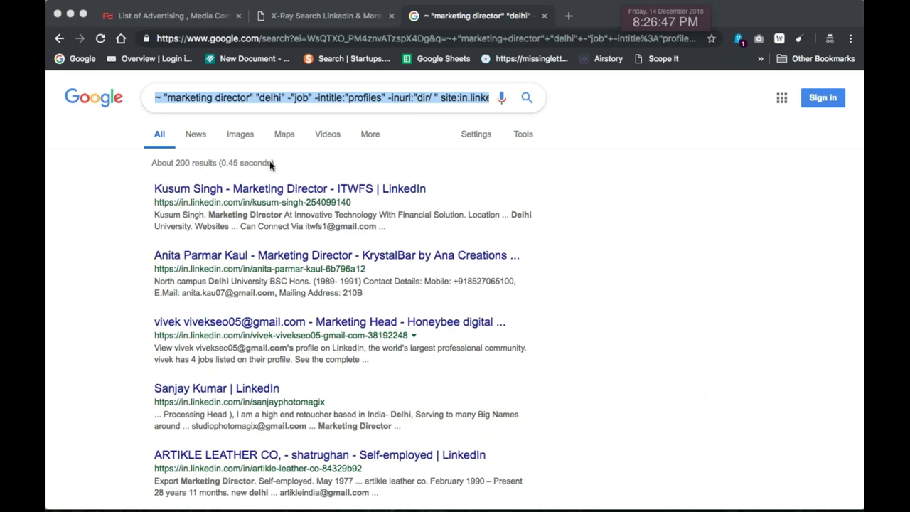
left_click(199, 99)
left_click(268, 96)
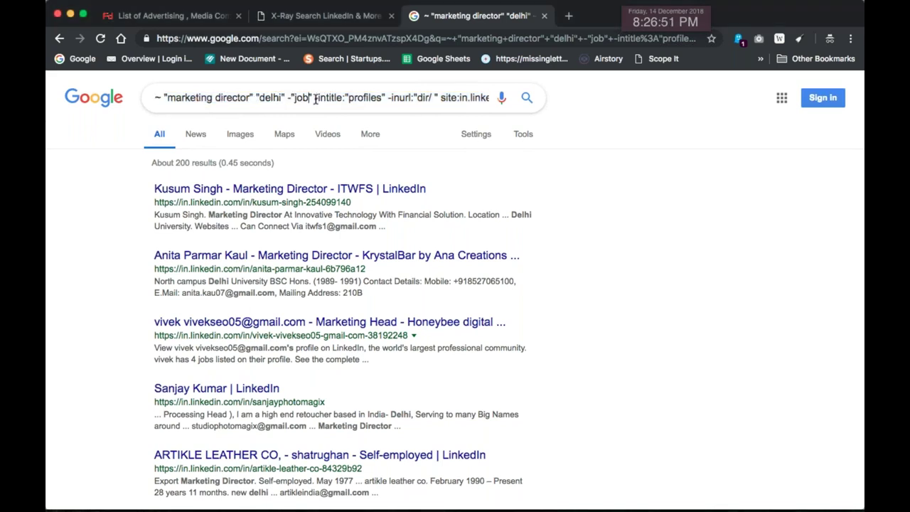
Remove the inurl:"dir/" exclusion and the pub-profile OR clause, then rerun the search
left_click_drag(313, 97, 436, 98)
key("BackSpace")
key("BackSpace")
key("BackSpace")
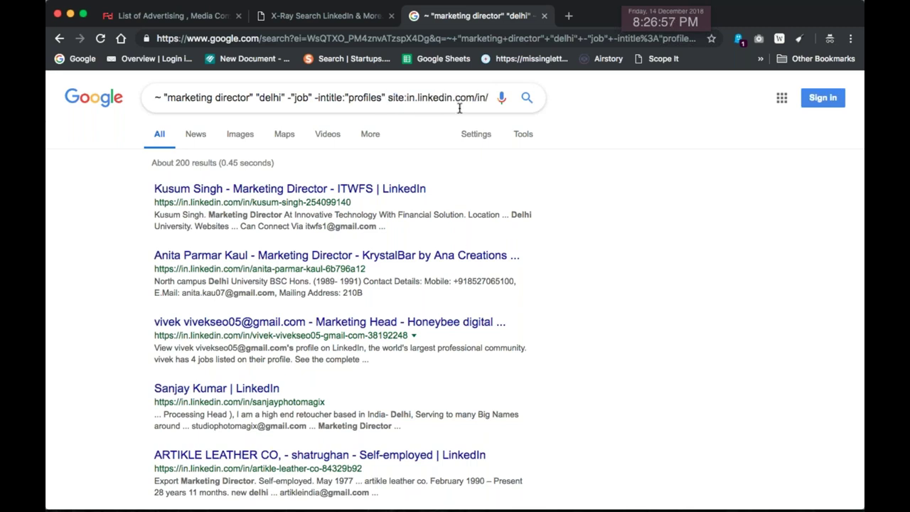
key("super+Right")
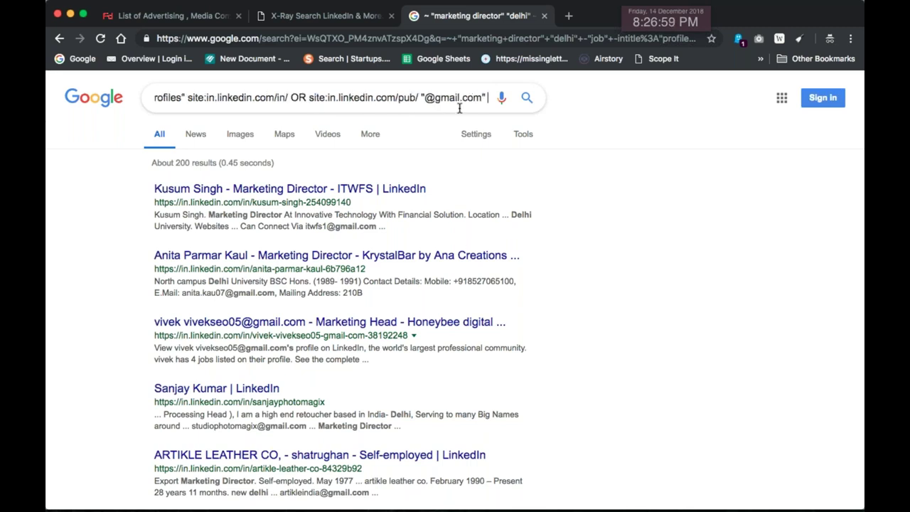
left_click_drag(290, 98, 419, 99)
key("BackSpace")
key("BackSpace")
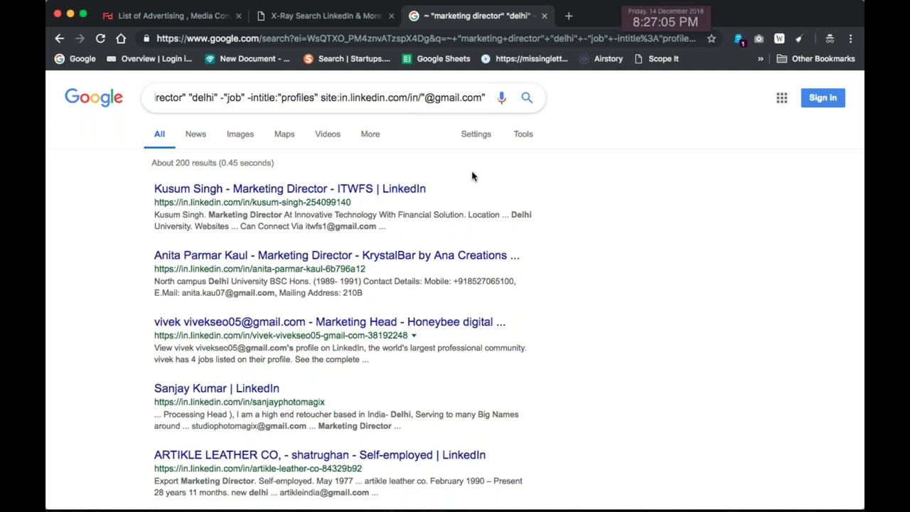
key("Return")
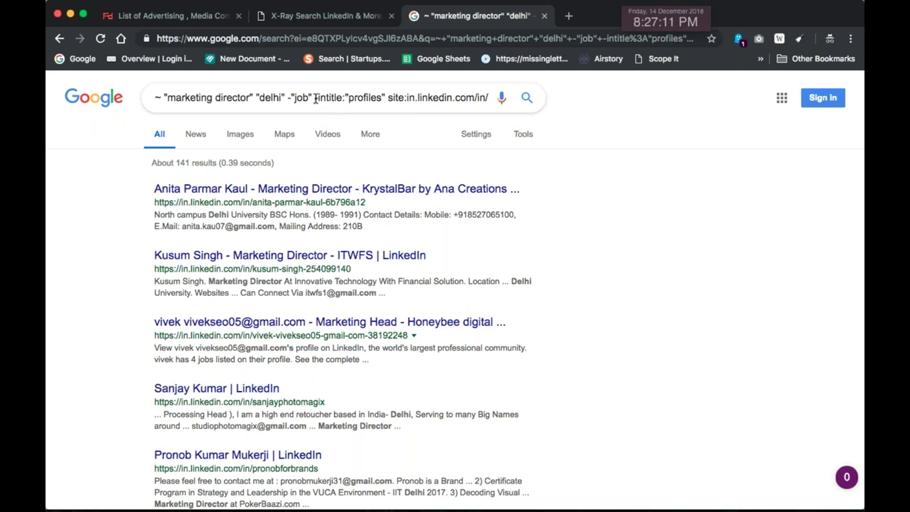
Delete the job and intitle exclusions from the query and rerun it
left_click_drag(287, 98, 384, 97)
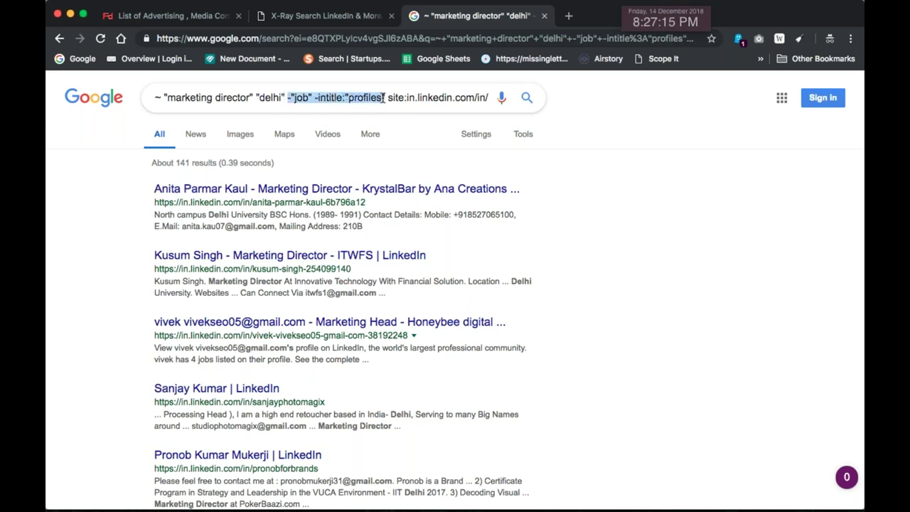
key("BackSpace")
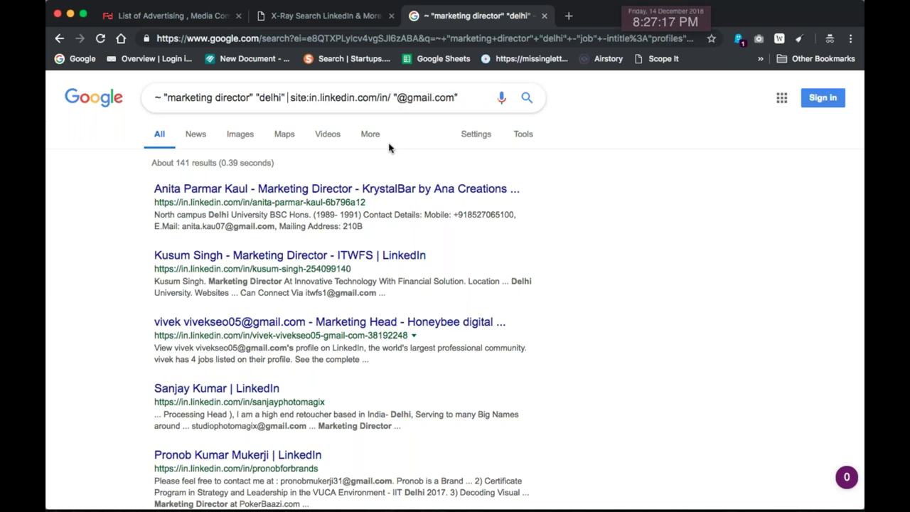
key("BackSpace")
key("Return")
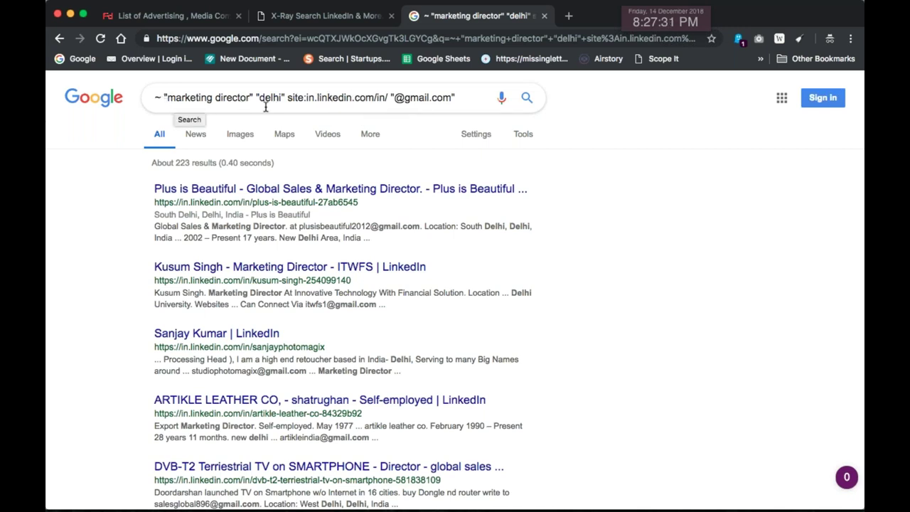
Move the site:in.linkedin.com/in/ filter to the query's start, dropping the leading tilde
left_click_drag(388, 96, 287, 96)
key("ctrl+c")
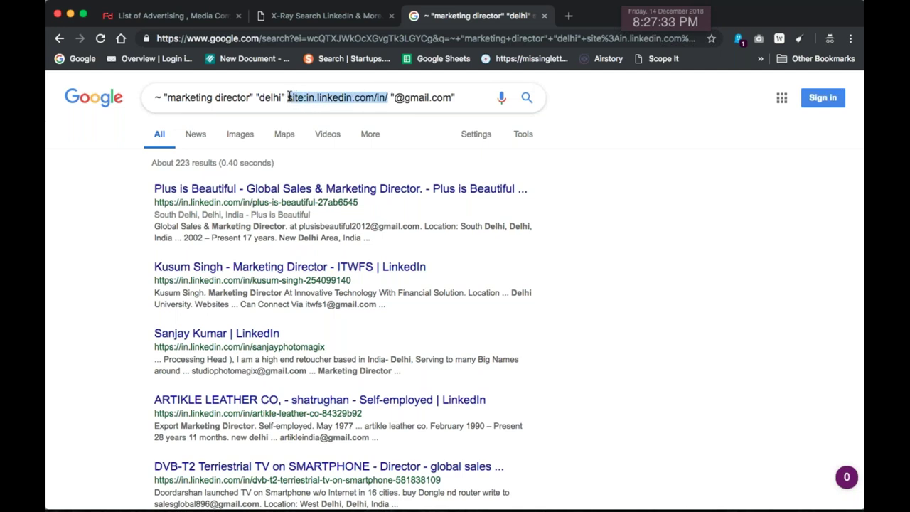
key("BackSpace")
left_click(163, 100)
key("BackSpace")
key("BackSpace")
key("ctrl+v")
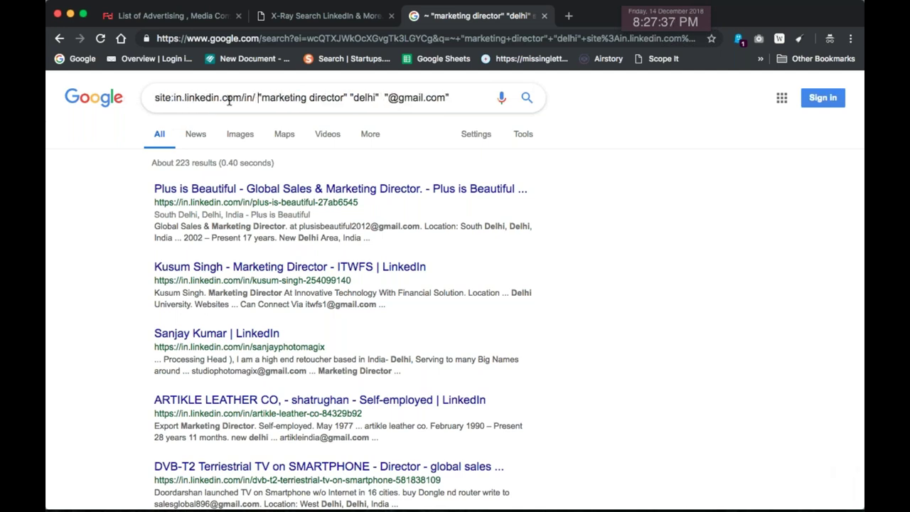
key("Return")
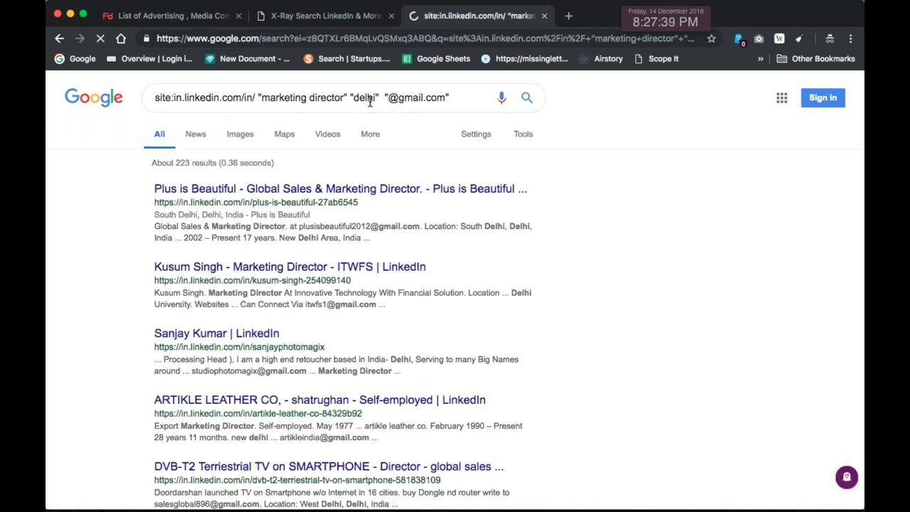
Remove the comma after delhi and change the filter to site:linkedin.com/in/
left_click(378, 101)
key("BackSpace")
left_click(258, 98)
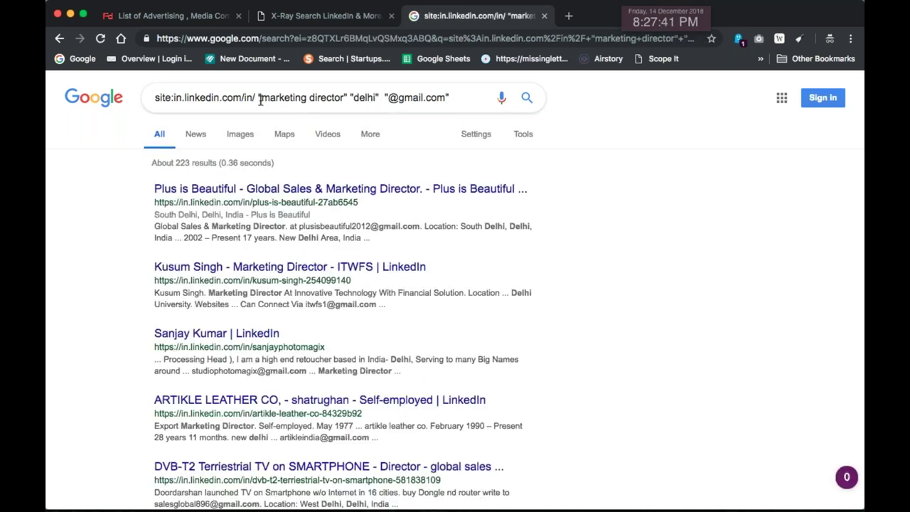
left_click(186, 101)
key("BackSpace")
key("BackSpace")
key("BackSpace")
Run the gmail-filtered LinkedIn marketing director Delhi search and copy the top Inder Trading Inc profile title
key("Return")
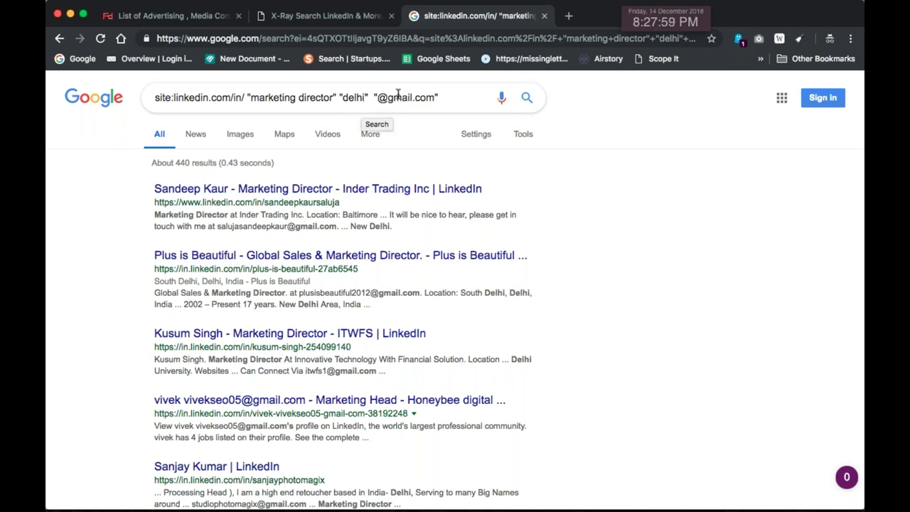
triple_click(364, 104)
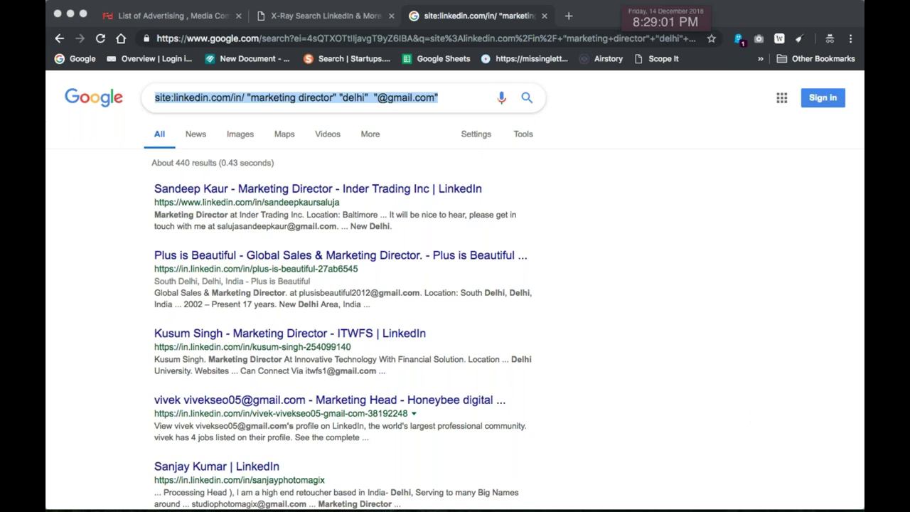
left_click(617, 345)
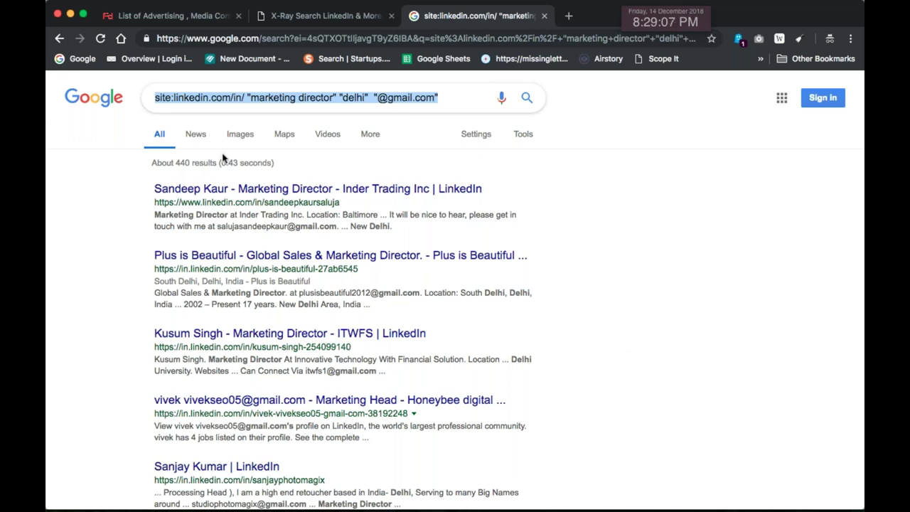
left_click_drag(510, 190, 146, 188)
key("super+c")
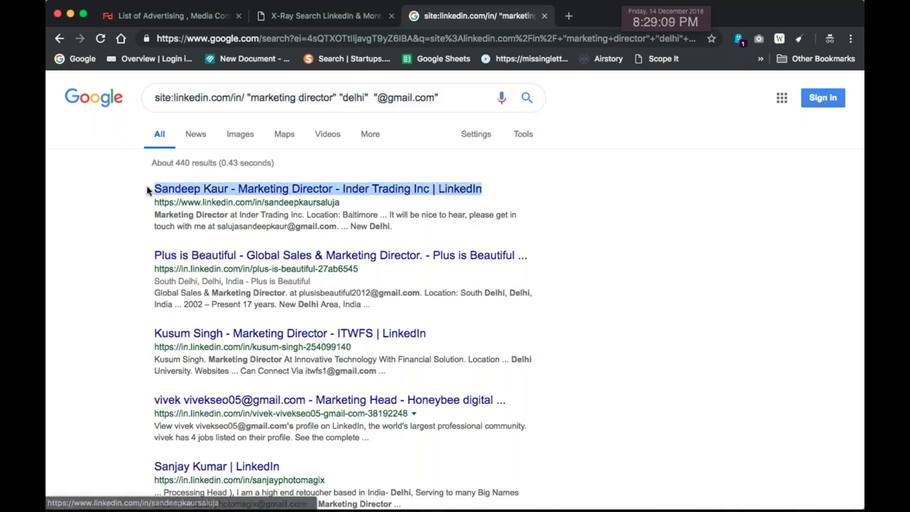
key("super+Tab")
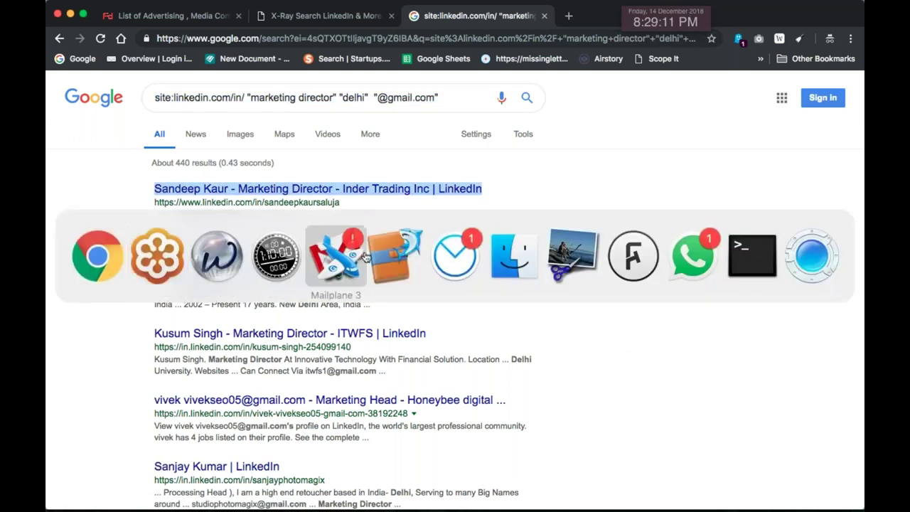
Paste the lead's title into the Lead Sourcing notes at 20 pt and position the box
left_click(392, 258)
key("super+v")
left_click_drag(321, 243, 468, 262)
key("super+plus")
key("super+plus")
key("super+plus")
key("super+plus")
key("super+plus")
key("super+plus")
key("super+plus")
key("super+plus")
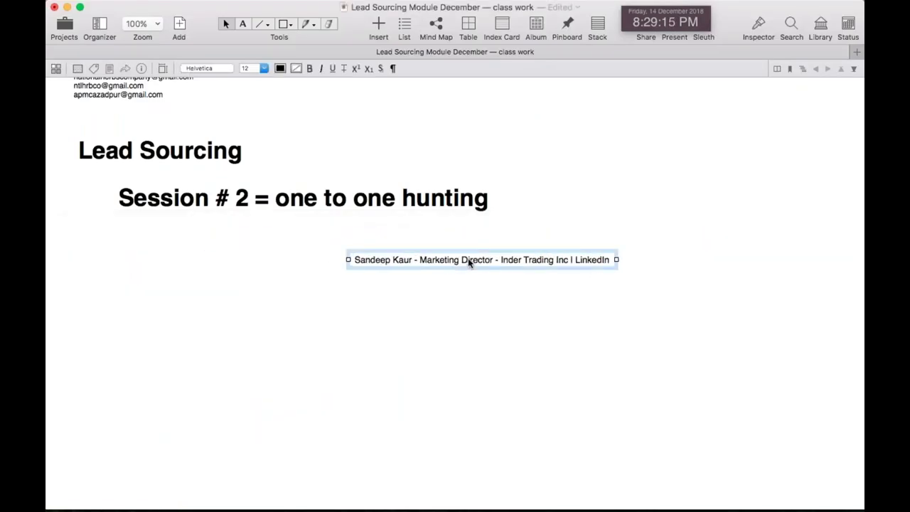
scroll(390, 320, "down", 3)
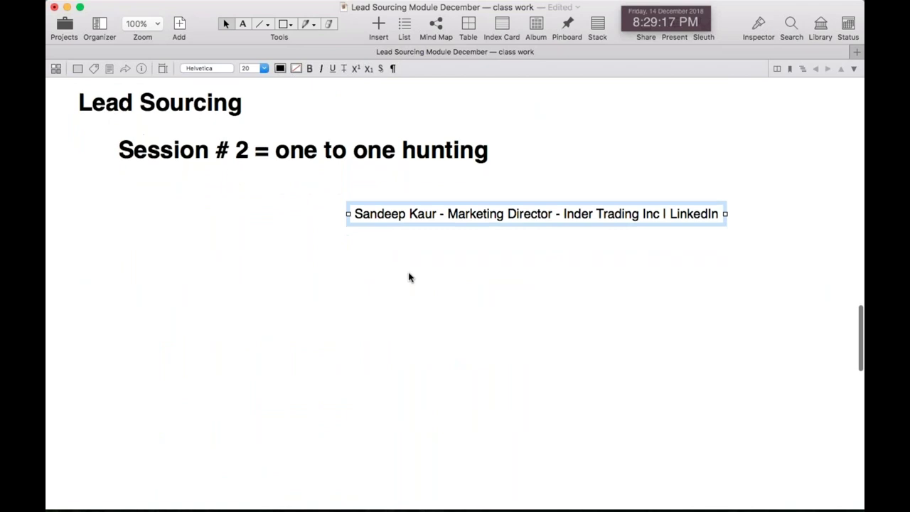
left_click(408, 270)
left_click_drag(428, 203, 322, 193)
left_click_drag(404, 192, 376, 193)
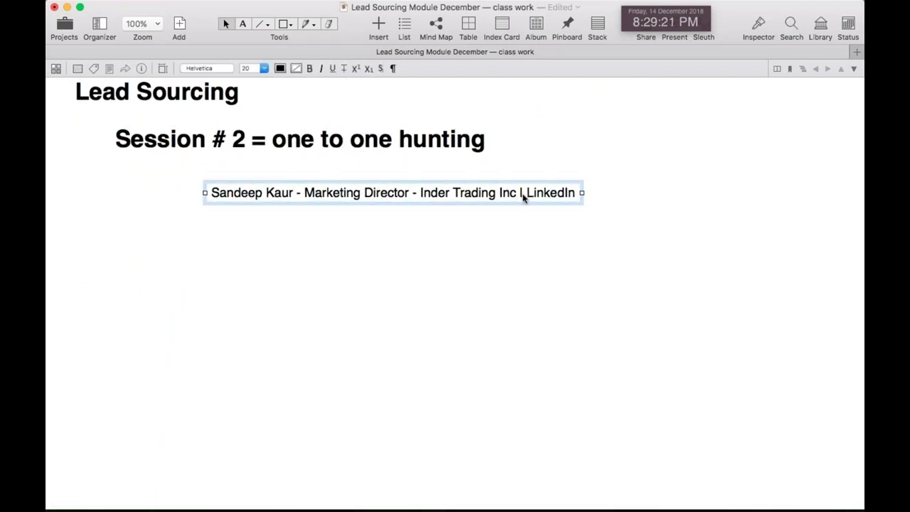
Remove the '| LinkedIn' suffix from the title line and copy 'Inder Trading Inc'
left_click_drag(526, 196, 580, 196)
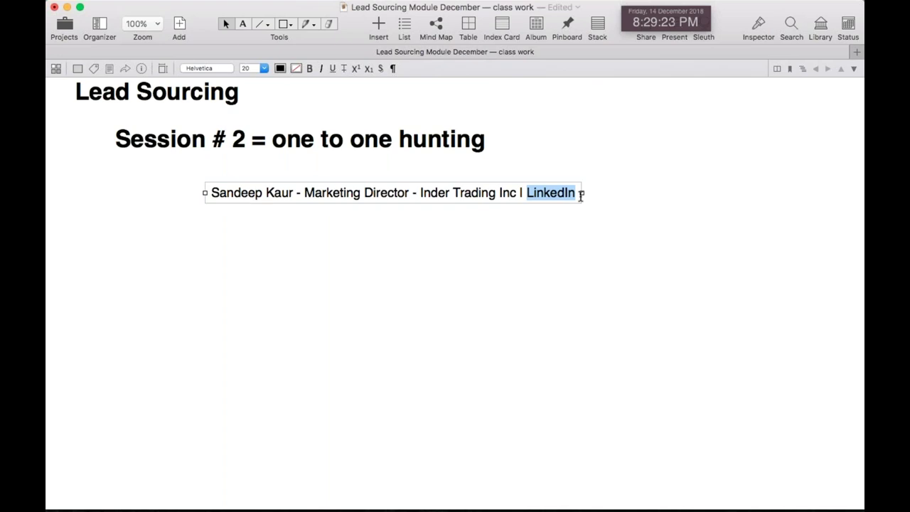
key("BackSpace")
key("BackSpace")
key("BackSpace")
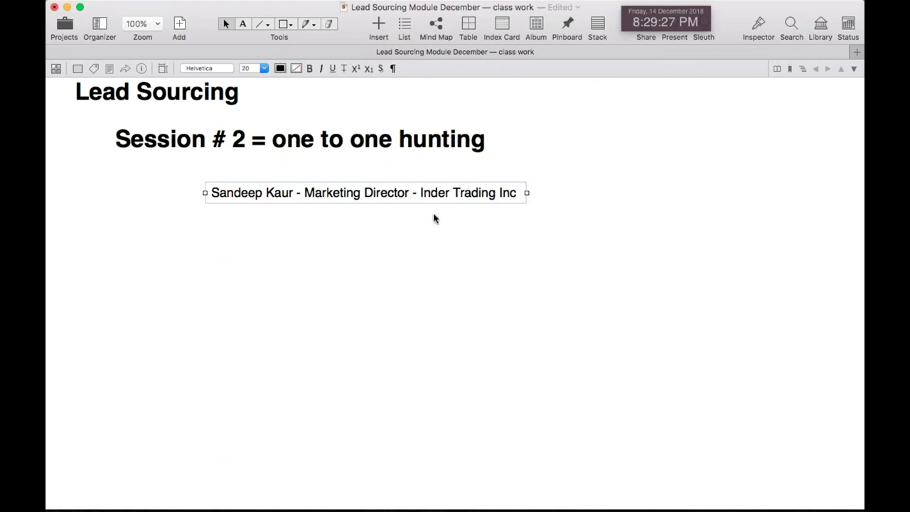
scroll(433, 217, "up", 1)
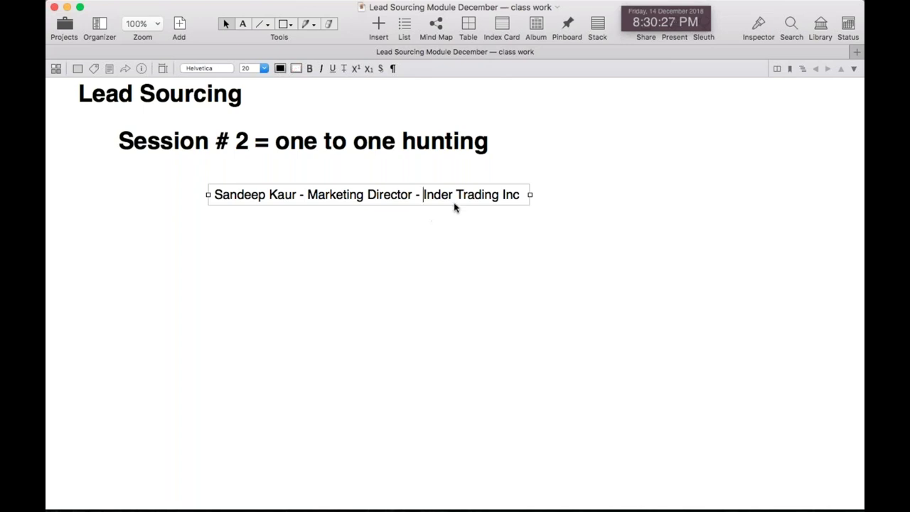
left_click(520, 193, "shift")
key("super+c")
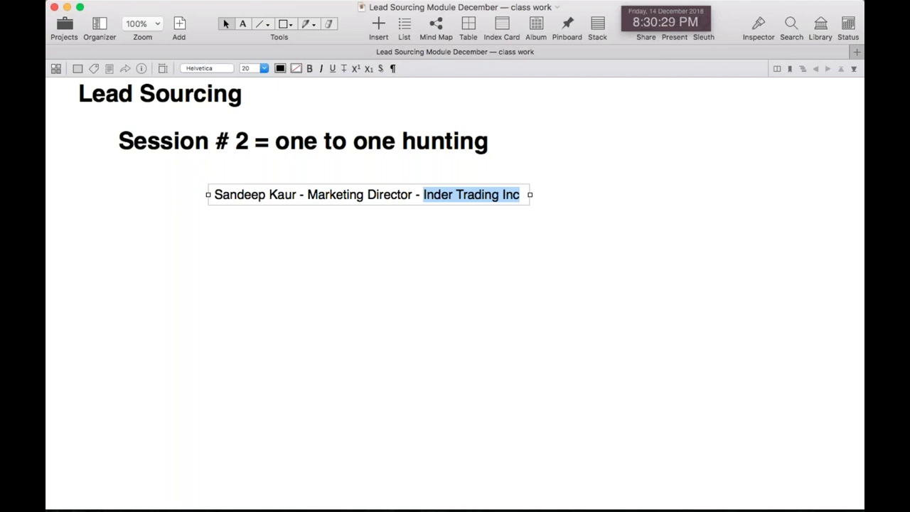
key("super+Tab")
Replace the Google query with 'Inder Trading Inc' and search
left_click(162, 260)
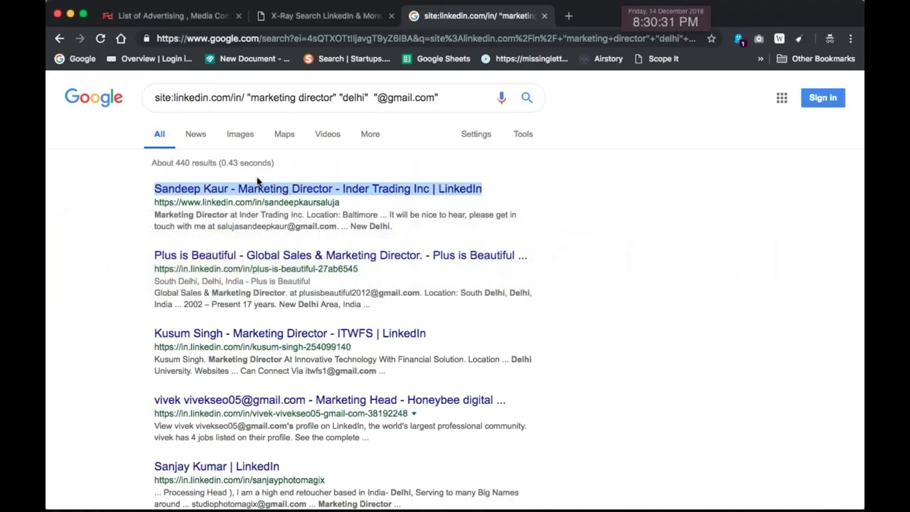
triple_click(320, 98)
key("super+v")
key("Return")
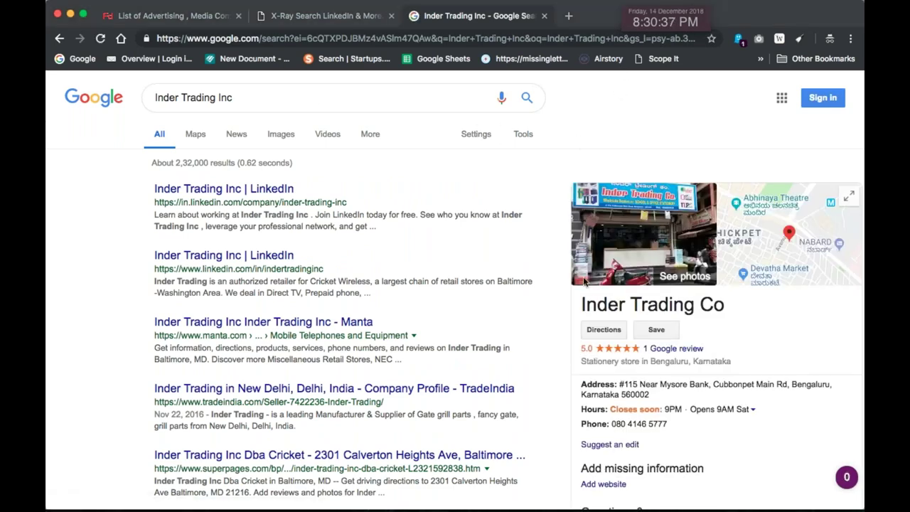
Find the phone number in the Inder Trading Co Bengaluru business panel
scroll(572, 414, "down", 2)
scroll(573, 413, "down", 1)
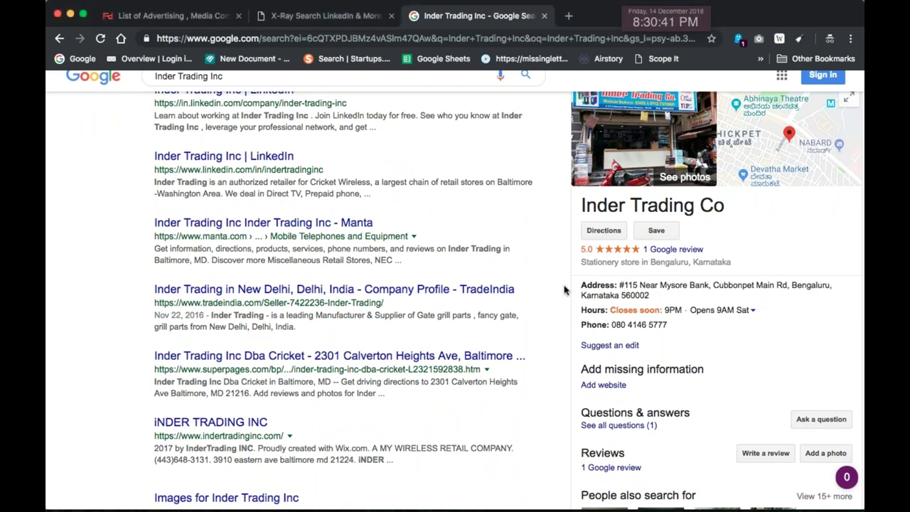
scroll(716, 322, "down", 1)
left_click_drag(668, 306, 585, 304)
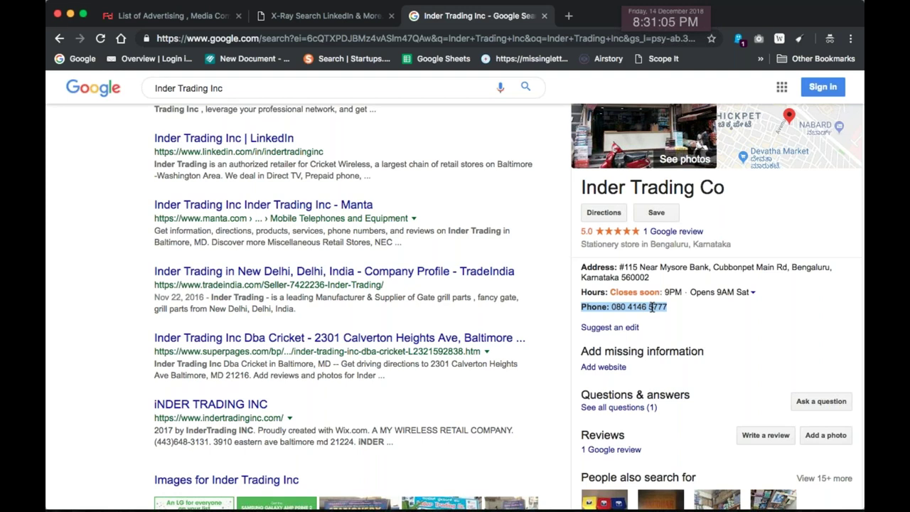
scroll(394, 296, "up", 2)
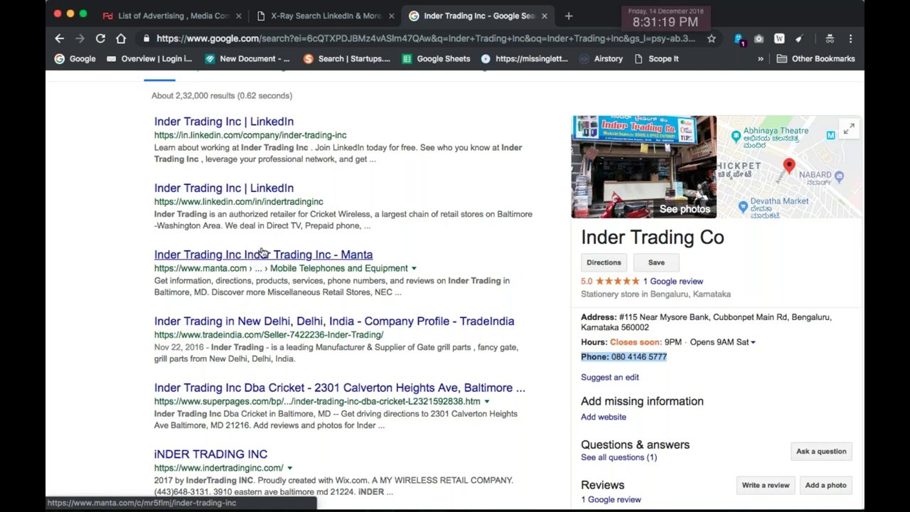
scroll(322, 272, "down", 3)
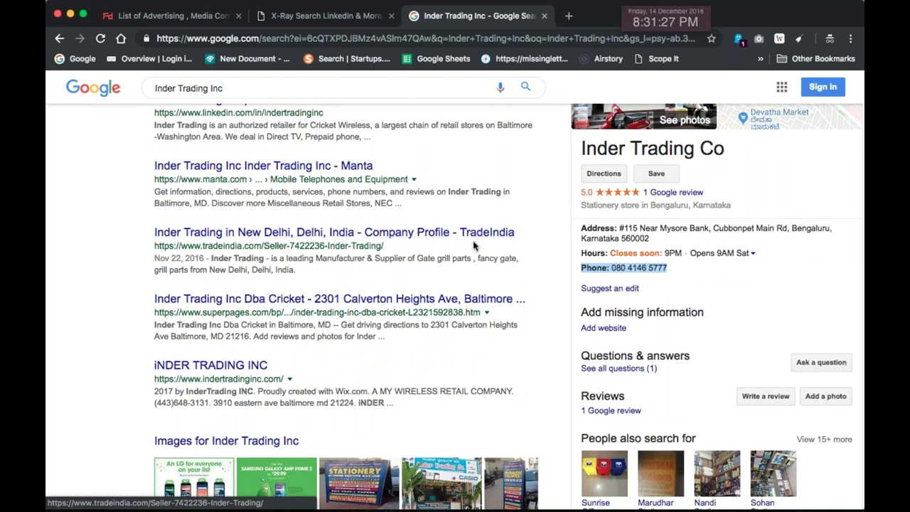
Open the TradeIndia listing for Inder Trading in a new tab
left_click(350, 233)
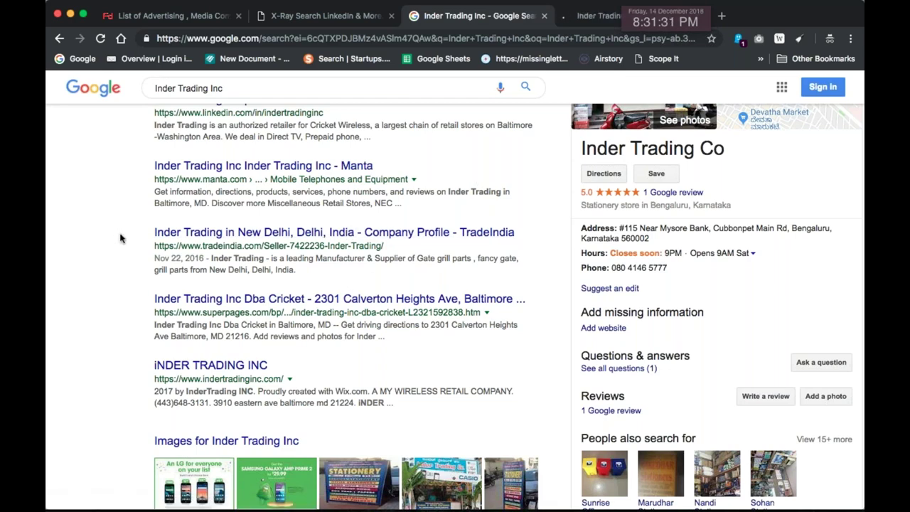
left_click_drag(146, 250, 202, 245)
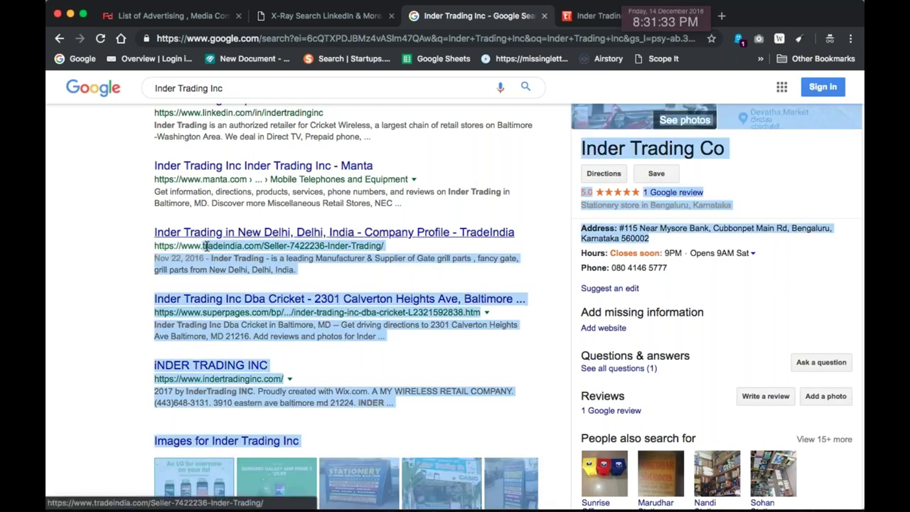
left_click(392, 288)
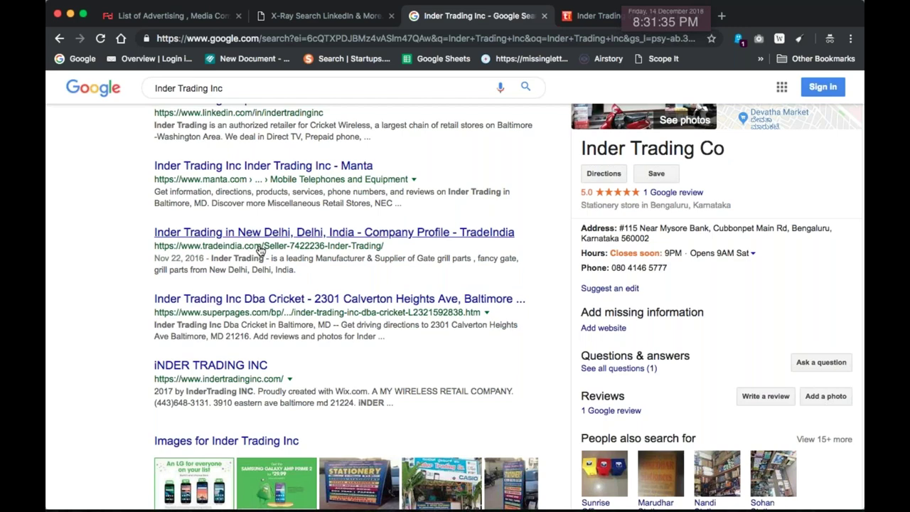
Pick out the Chief Executive Officer's name from the Bloomberg snippet, then go to results page 2
scroll(277, 254, "down", 3)
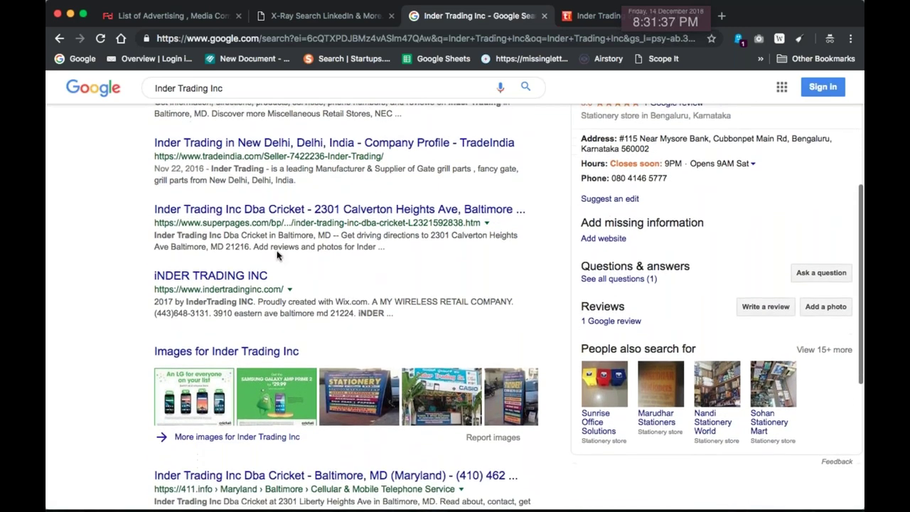
scroll(277, 249, "down", 1)
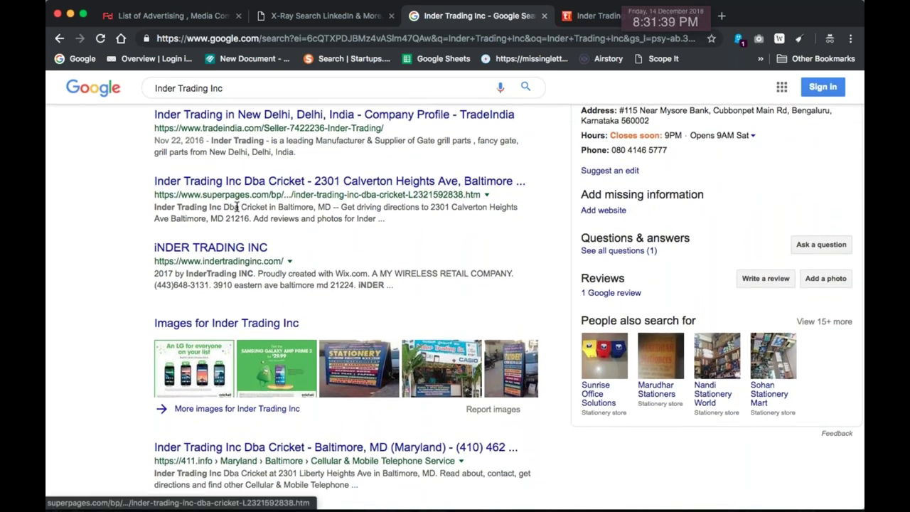
scroll(198, 228, "down", 8)
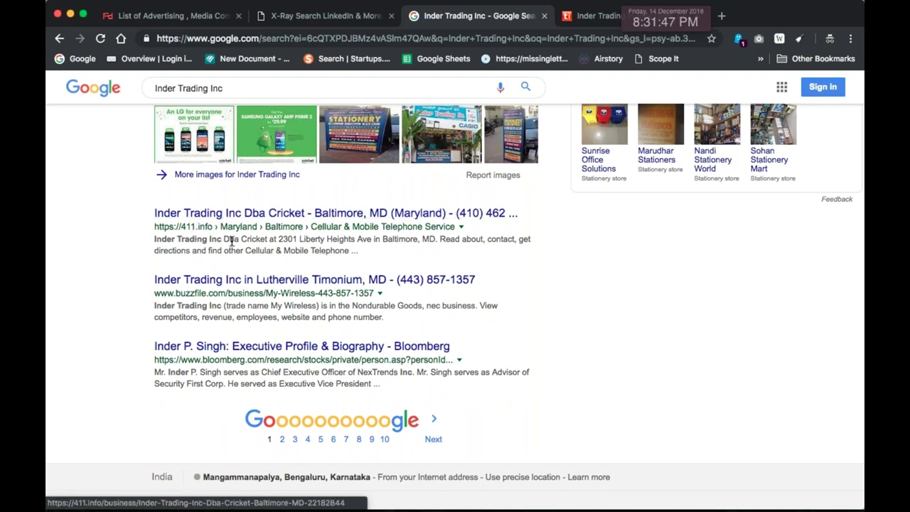
scroll(320, 320, "down", 1)
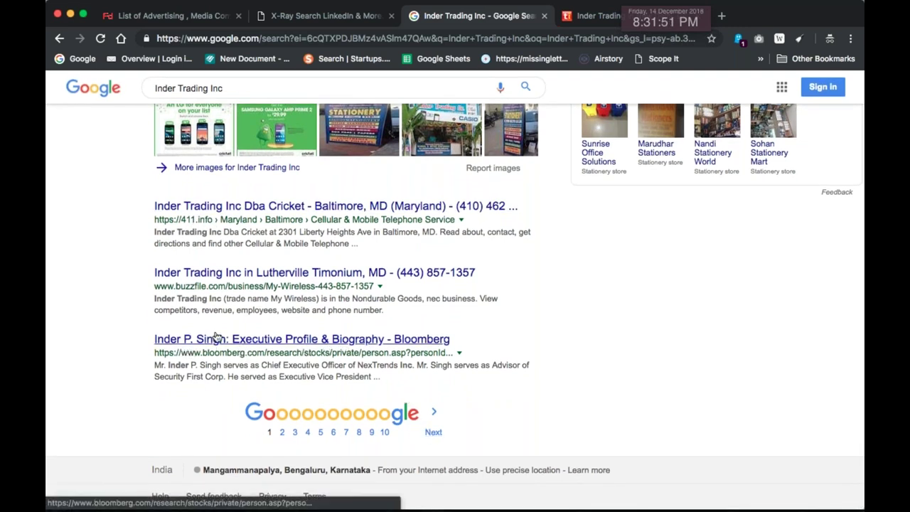
left_click_drag(261, 364, 357, 364)
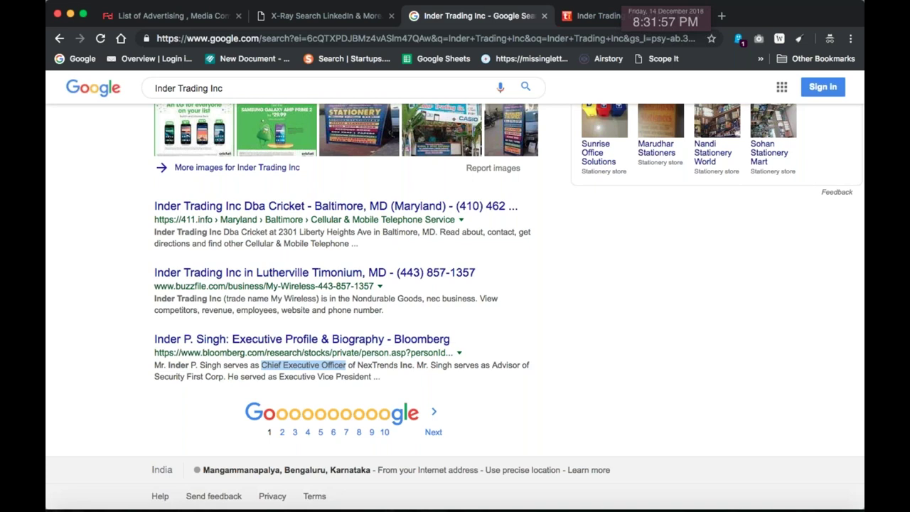
left_click_drag(152, 364, 242, 366)
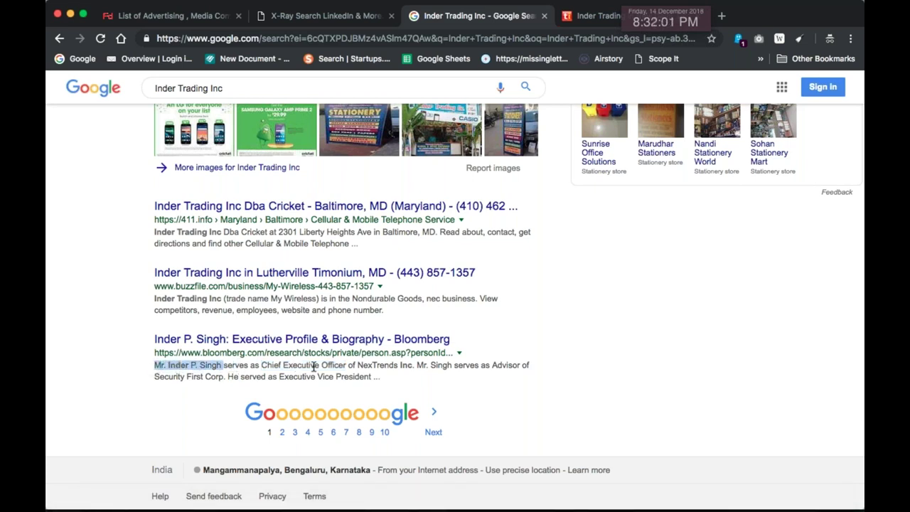
left_click(431, 432)
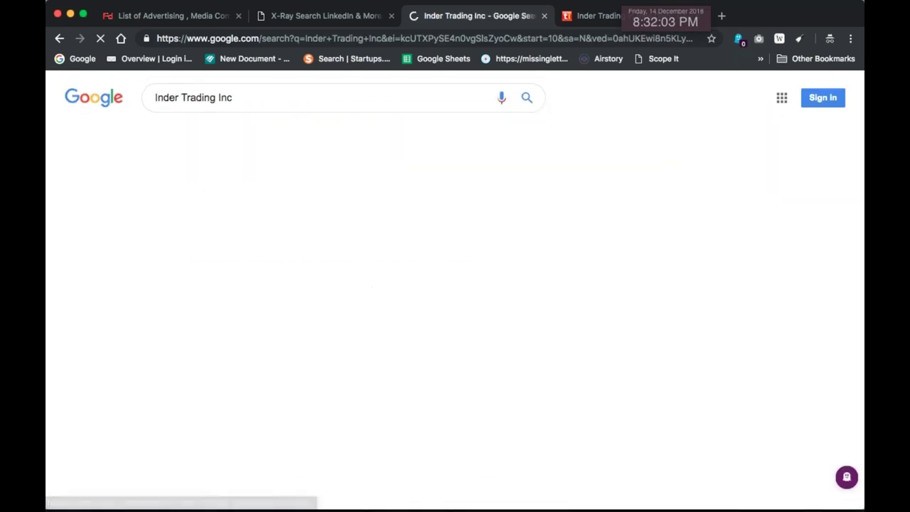
scroll(438, 431, "down", 2)
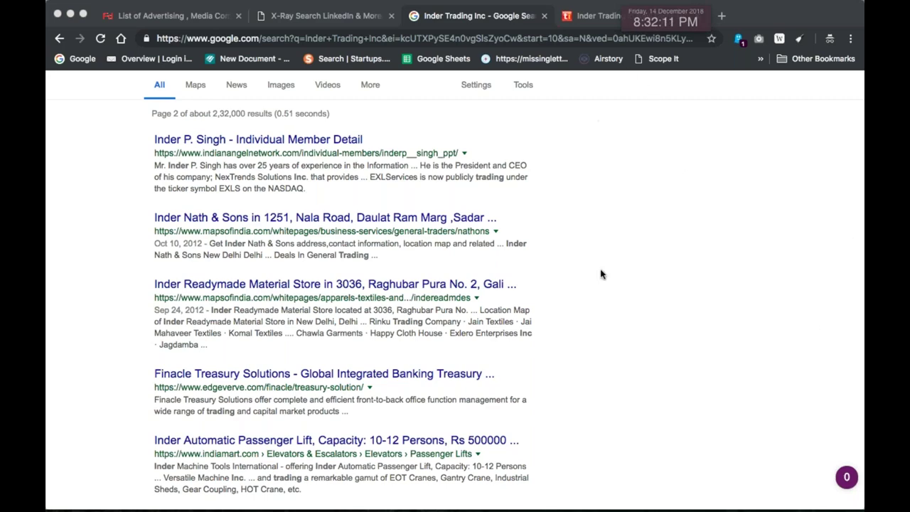
scroll(616, 315, "down", 5)
scroll(615, 316, "down", 5)
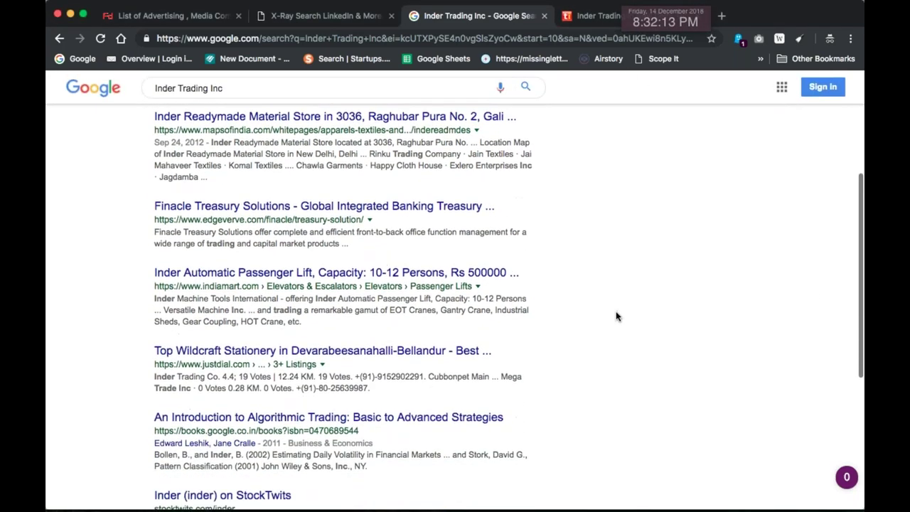
scroll(616, 316, "down", 4)
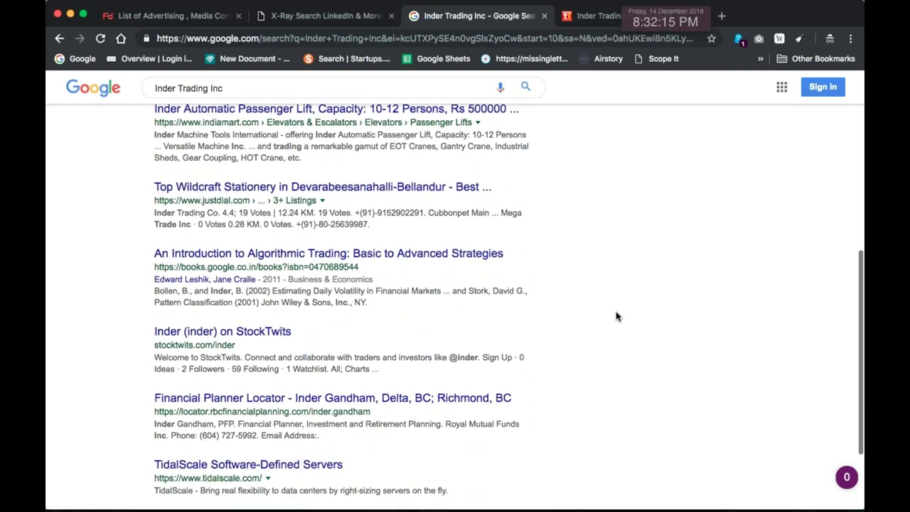
scroll(406, 270, "down", 2)
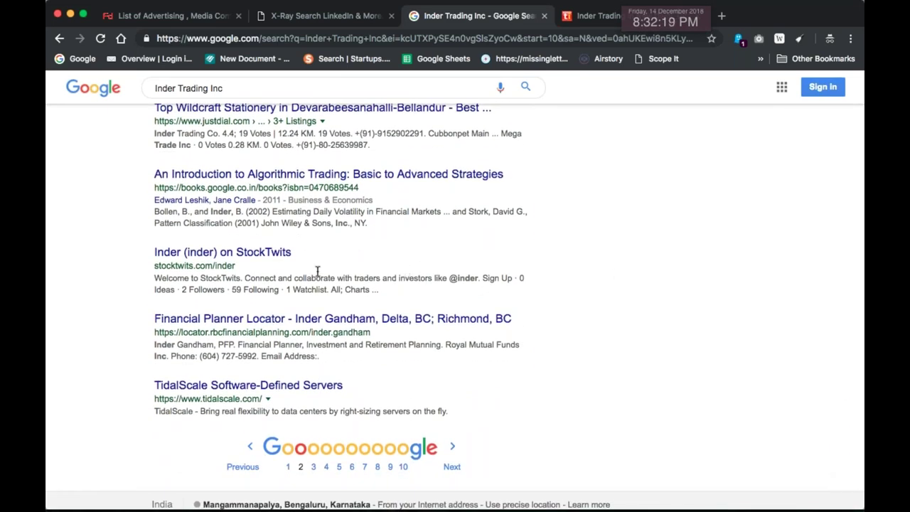
scroll(337, 277, "up", 10)
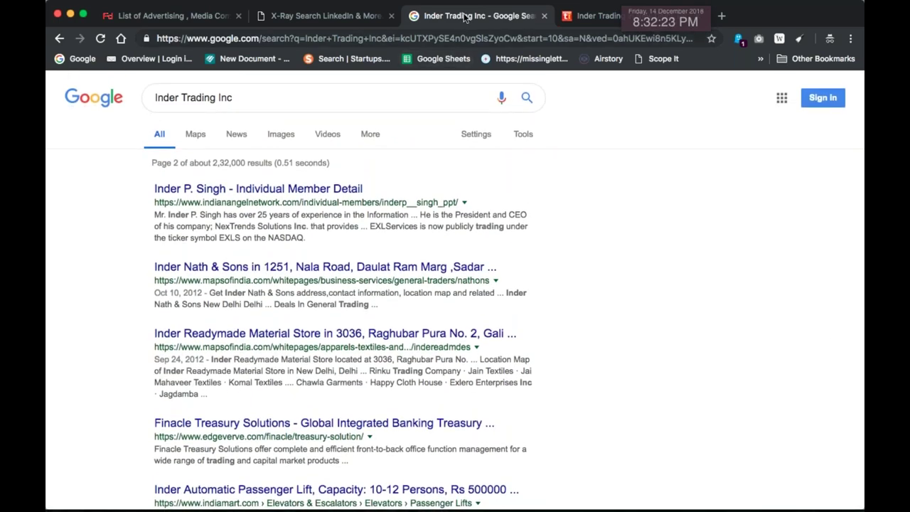
Switch to the TradeIndia tab, skip its help popup, and read the About Inder Trading section
left_click(596, 20)
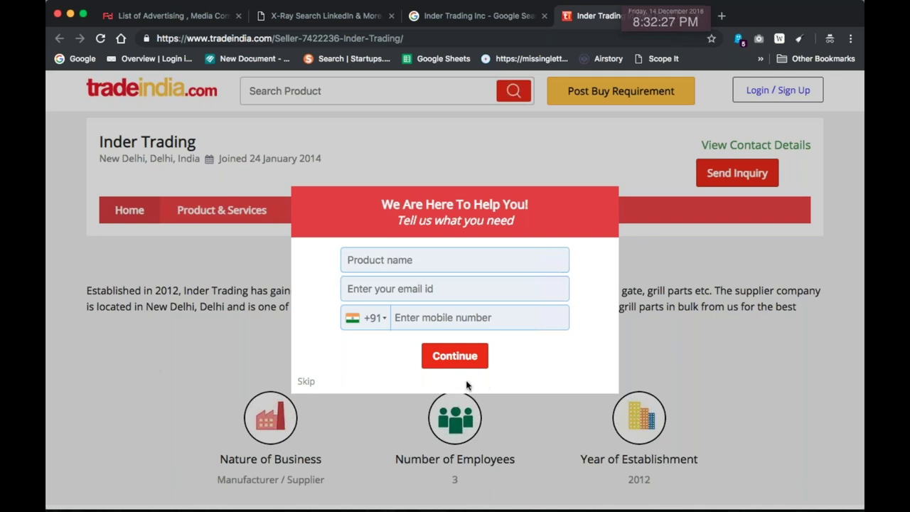
left_click(301, 383)
scroll(398, 365, "down", 2)
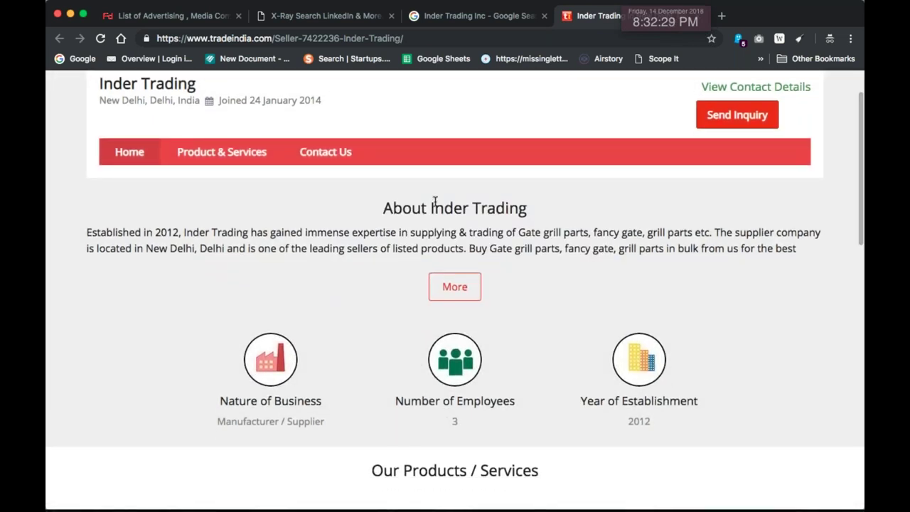
left_click_drag(400, 207, 557, 212)
left_click_drag(182, 232, 122, 232)
Check the company facts: New Delhi, established 2012, 3 employees, manufacturer/supplier
scroll(384, 268, "down", 3)
scroll(377, 275, "down", 3)
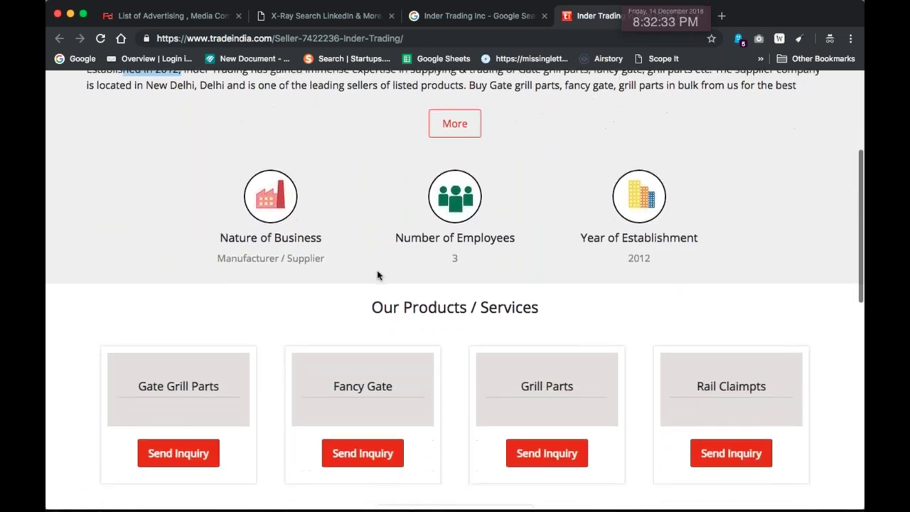
left_click_drag(520, 222, 366, 224)
scroll(667, 285, "down", 7)
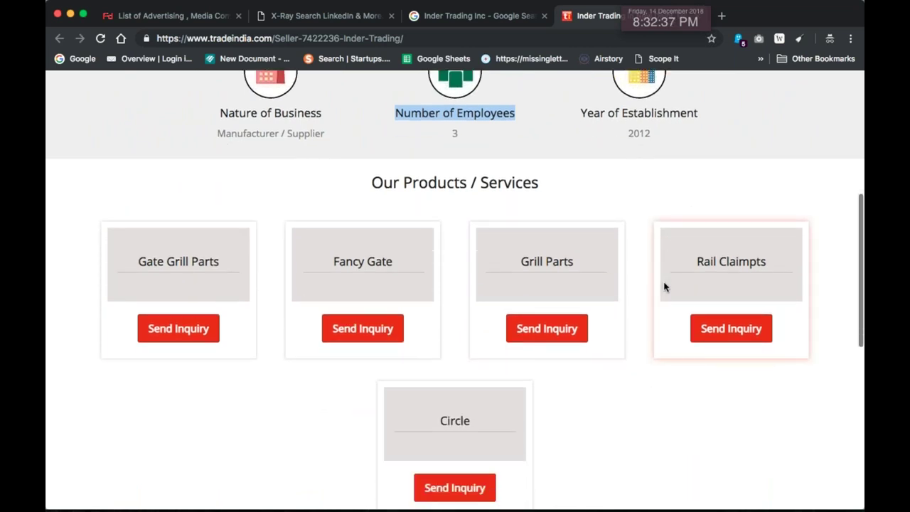
scroll(773, 303, "down", 4)
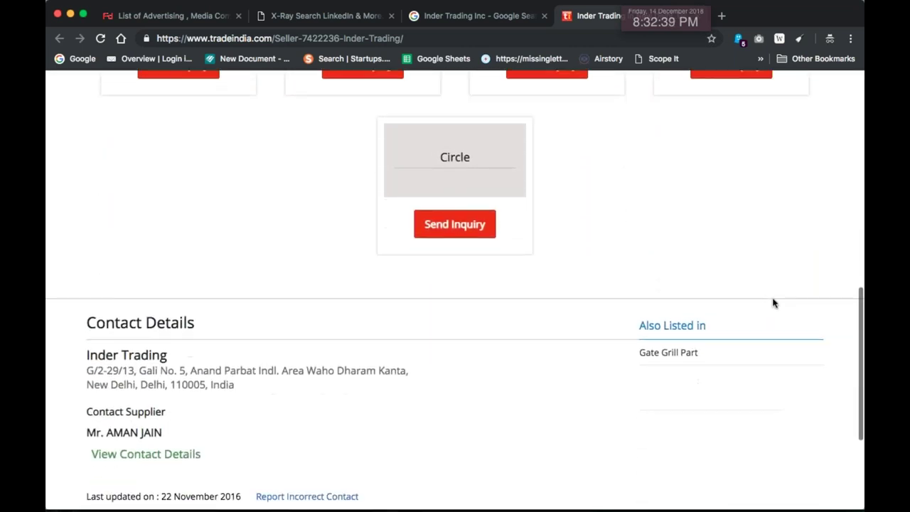
left_click_drag(449, 335, 45, 272)
scroll(463, 291, "down", 2)
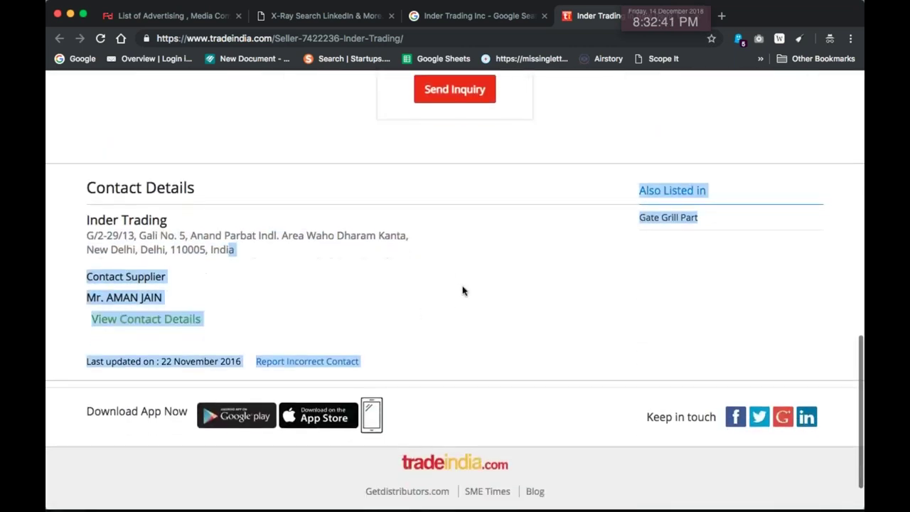
Highlight and review the supplier's contact details on the profile
left_click(448, 294)
left_click_drag(162, 283, 498, 355)
scroll(498, 355, "down", 1)
scroll(146, 385, "up", 2)
scroll(378, 388, "up", 6)
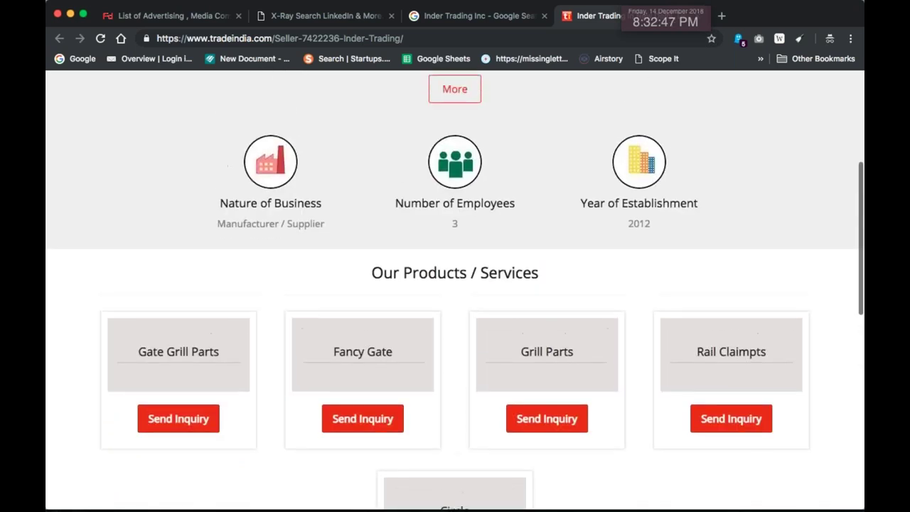
scroll(455, 290, "up", 4)
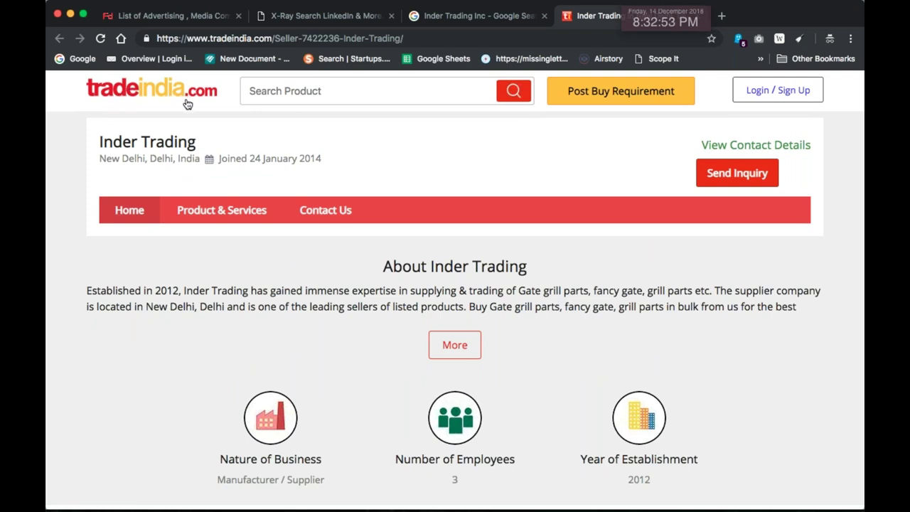
scroll(281, 176, "up", 1)
scroll(299, 184, "down", 1)
Back on the Google tab, search for 'Inder Trading Inc website'
left_click(446, 17)
left_click(256, 97)
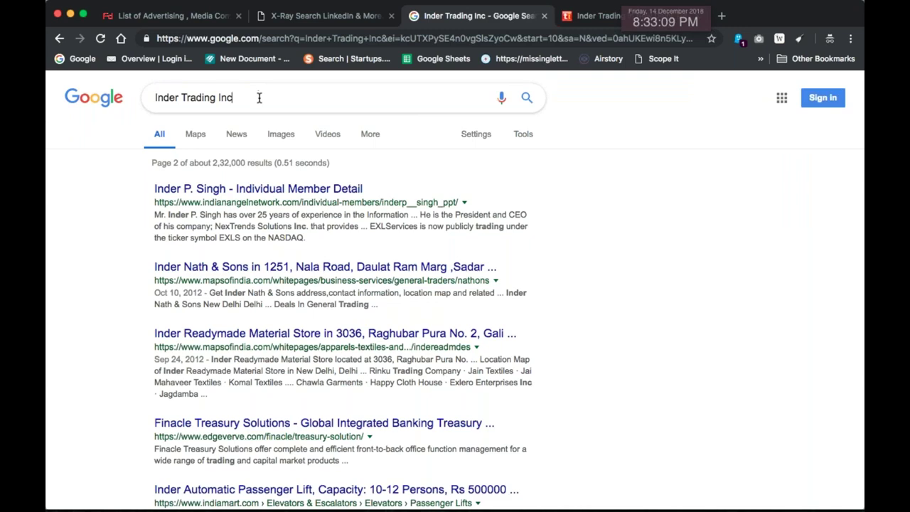
left_click(303, 106)
type("website")
key("Return")
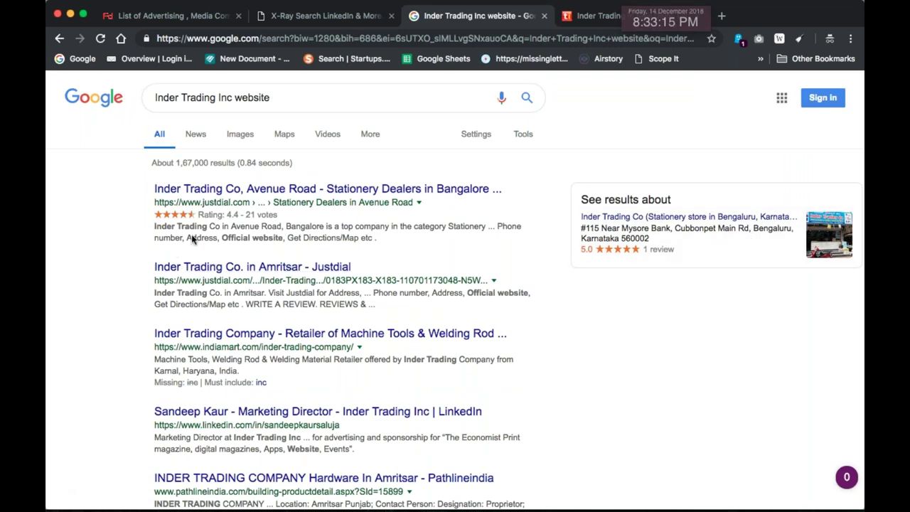
Highlight the LinkedIn 'Marketing Director at Inder Trading Inc' snippet and scan the remaining results
scroll(346, 270, "down", 4)
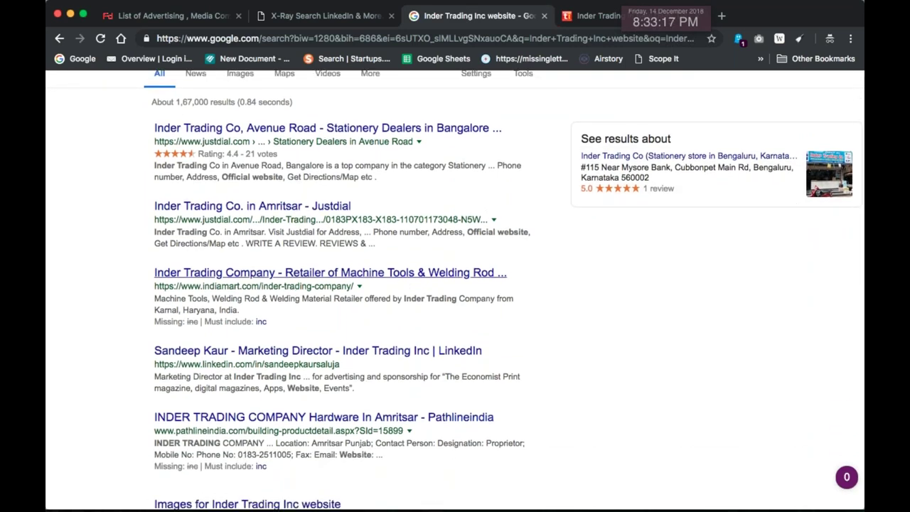
scroll(327, 270, "down", 1)
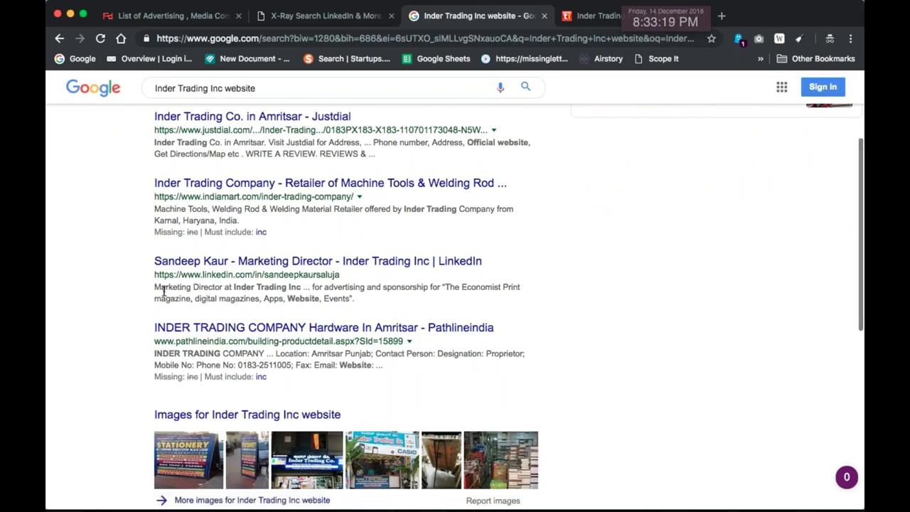
left_click_drag(154, 287, 302, 290)
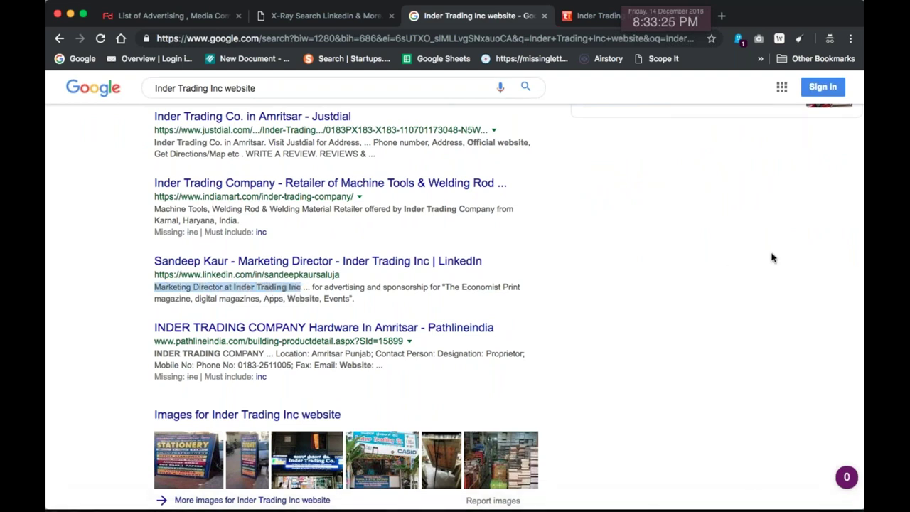
key("super+Tab")
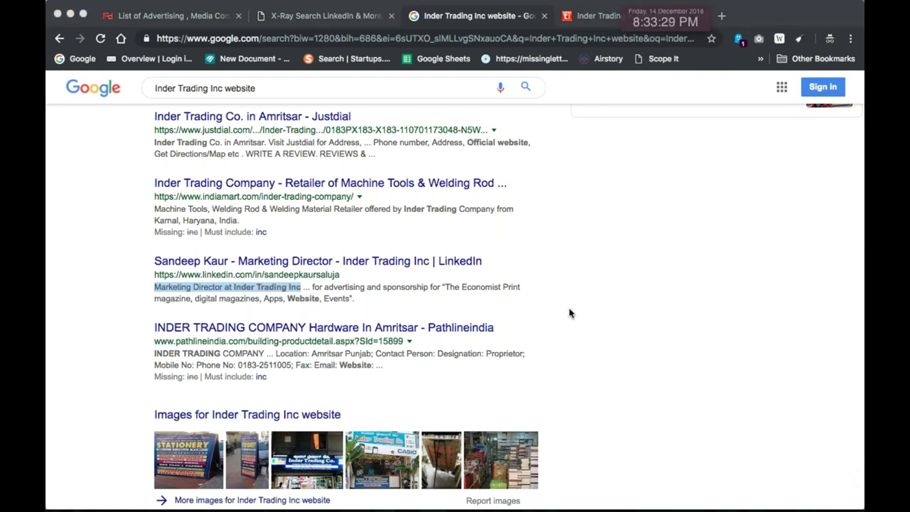
key("super+Tab")
scroll(570, 241, "down", 3)
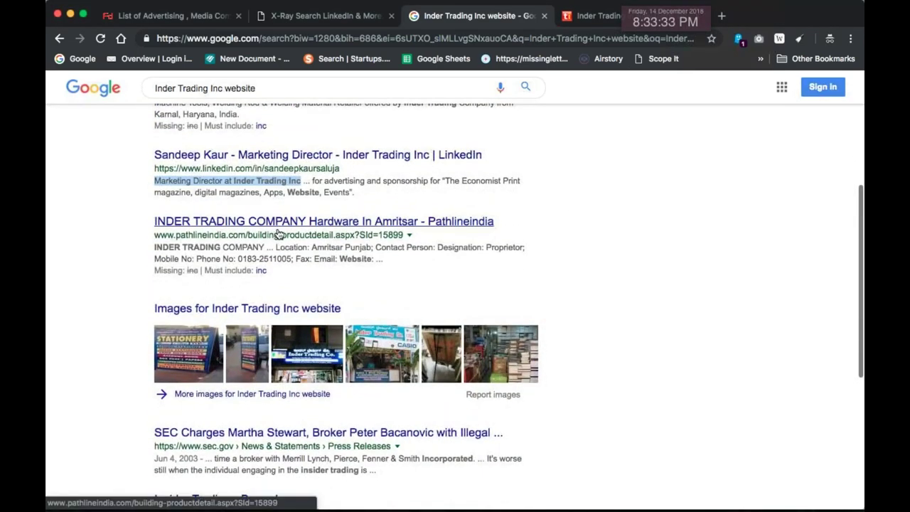
scroll(505, 243, "down", 2)
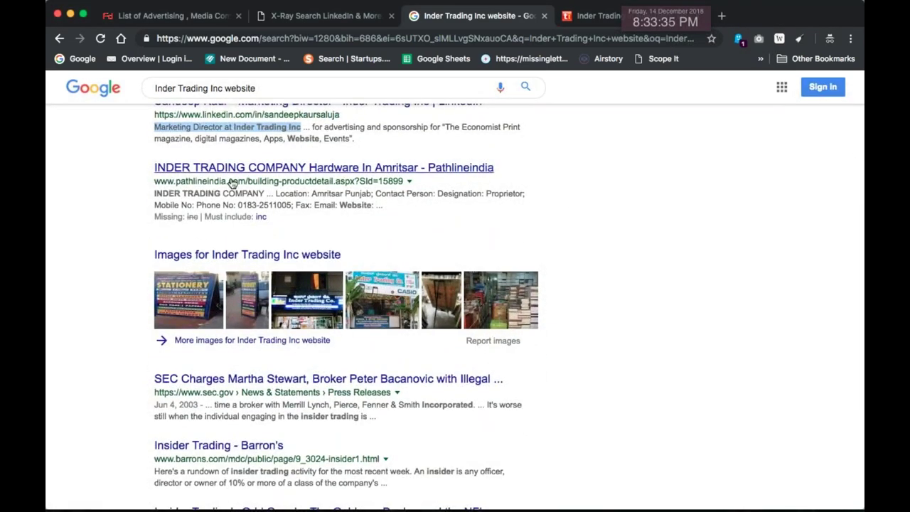
scroll(611, 255, "down", 1)
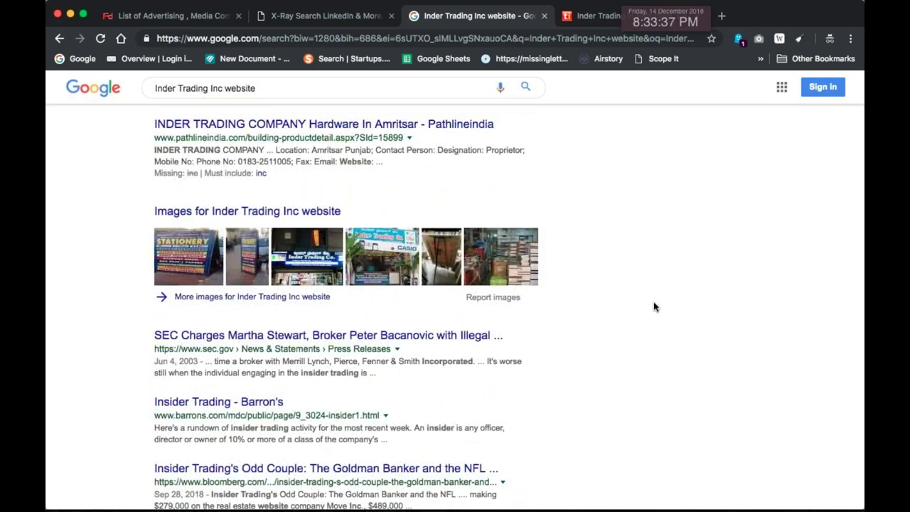
scroll(652, 304, "down", 4)
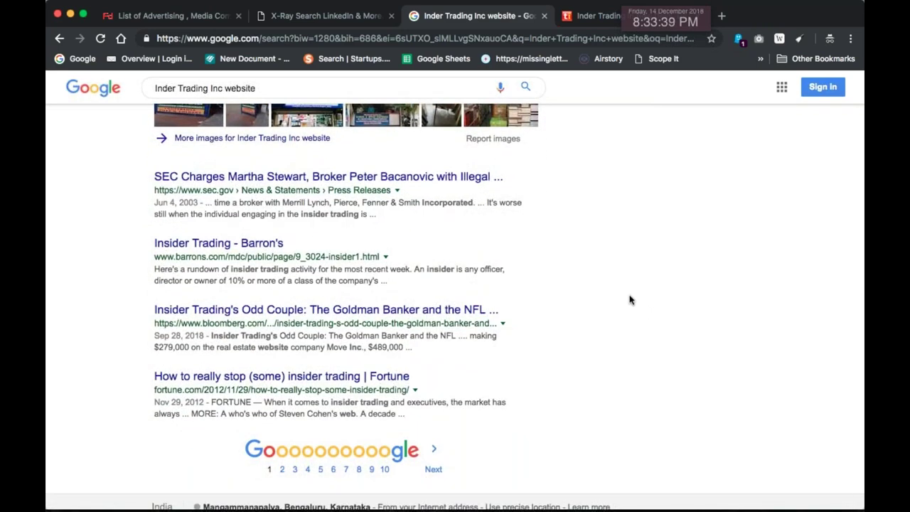
Browse page 2 of the 'Inder Trading Inc website' results
left_click(435, 466)
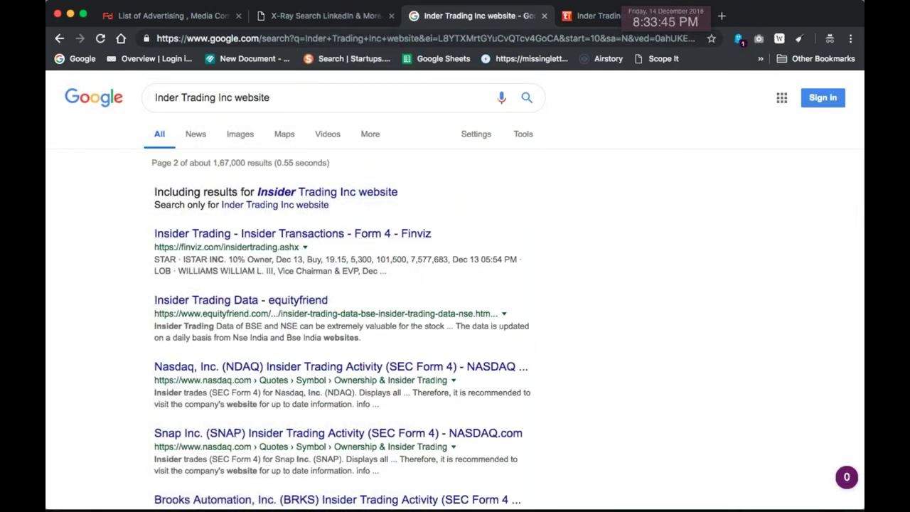
scroll(625, 339, "down", 3)
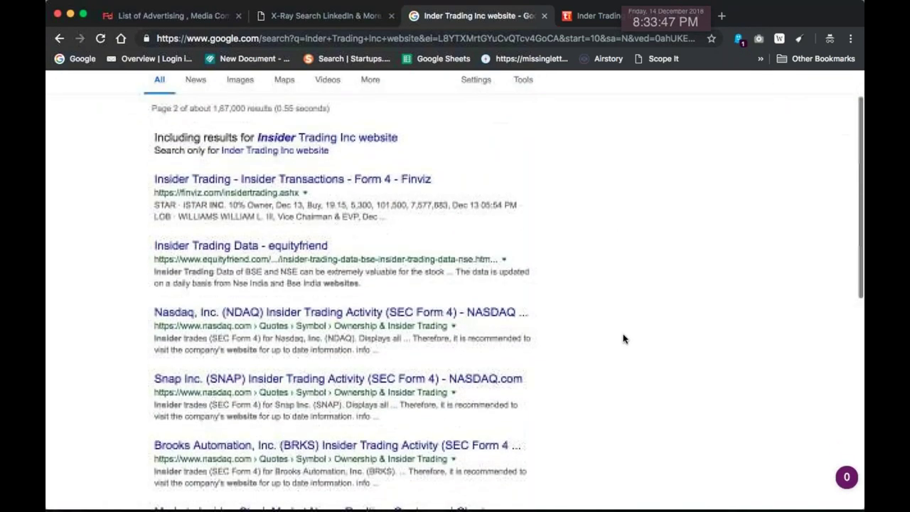
scroll(496, 229, "down", 2)
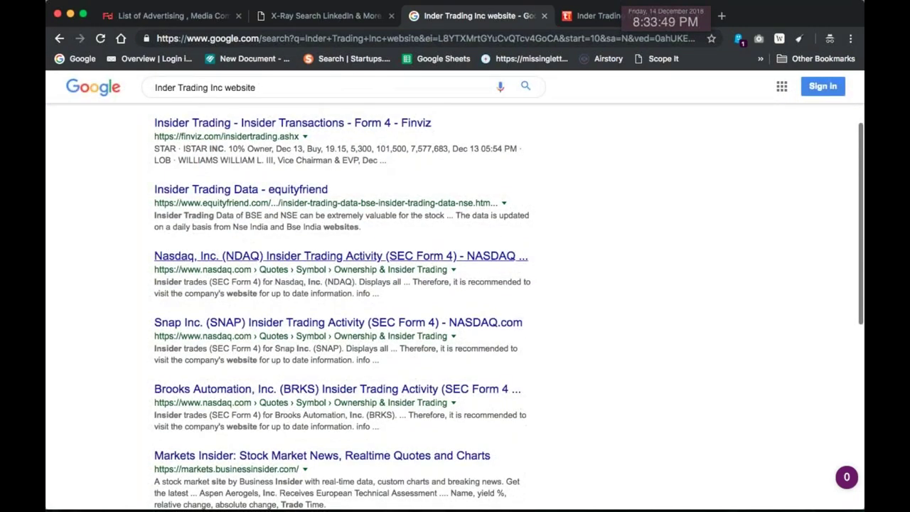
scroll(288, 300, "down", 5)
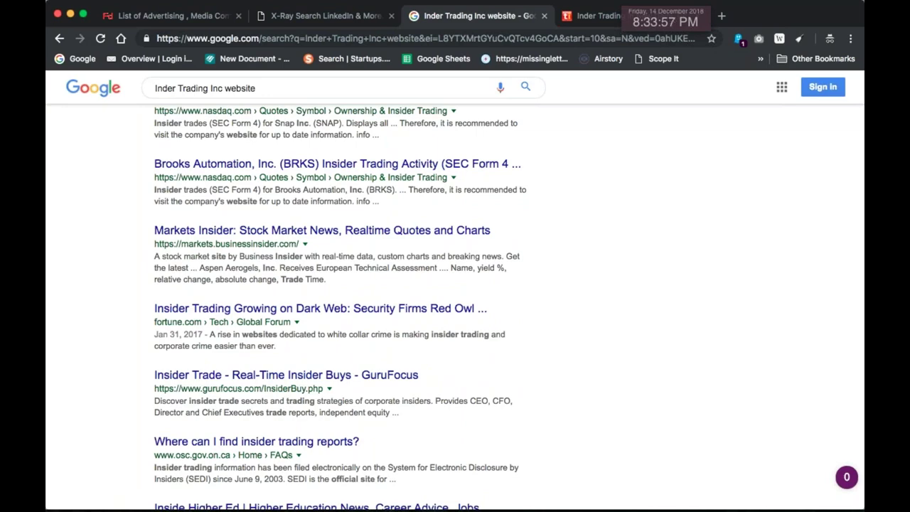
scroll(320, 284, "down", 1)
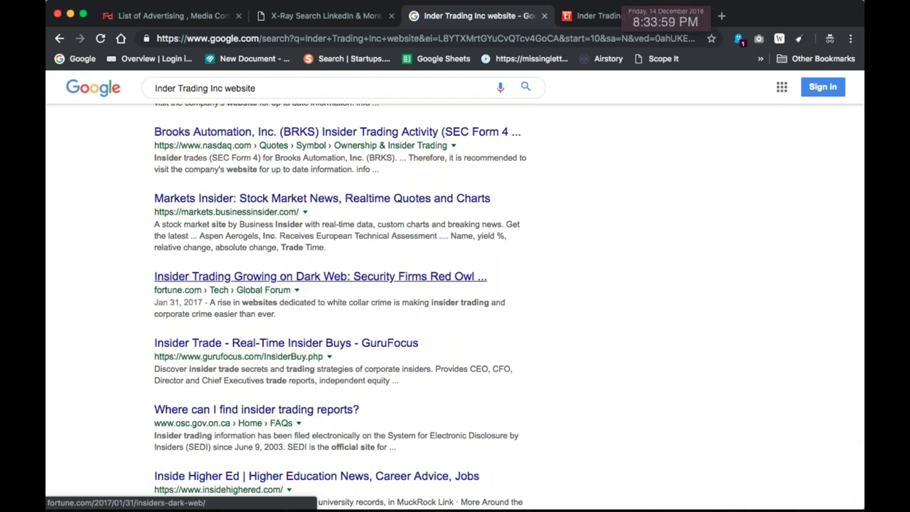
scroll(330, 252, "down", 1)
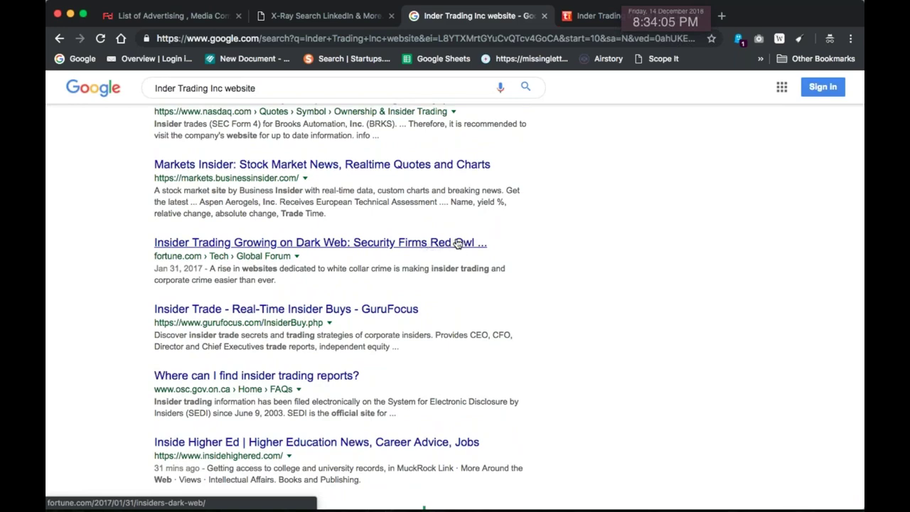
scroll(462, 247, "down", 2)
scroll(510, 304, "down", 2)
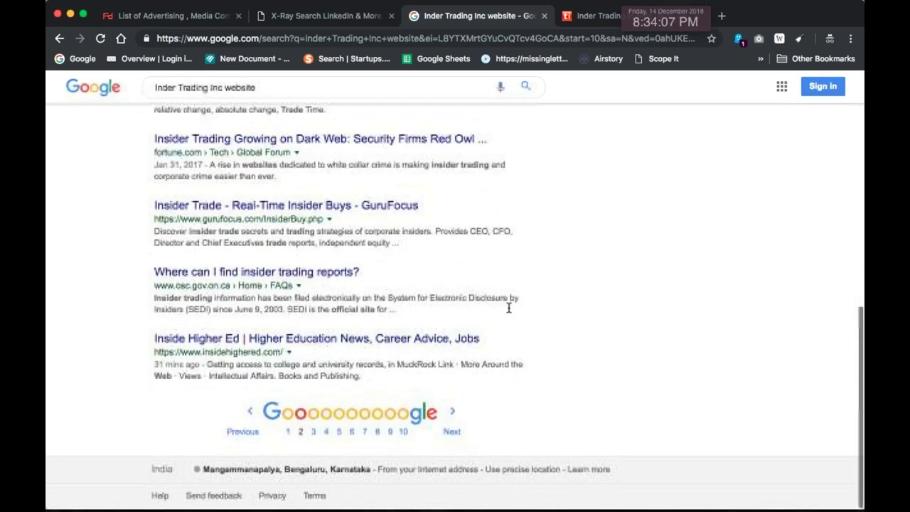
Browse page 3, which shows mostly unrelated Insider trading listings
left_click(451, 423)
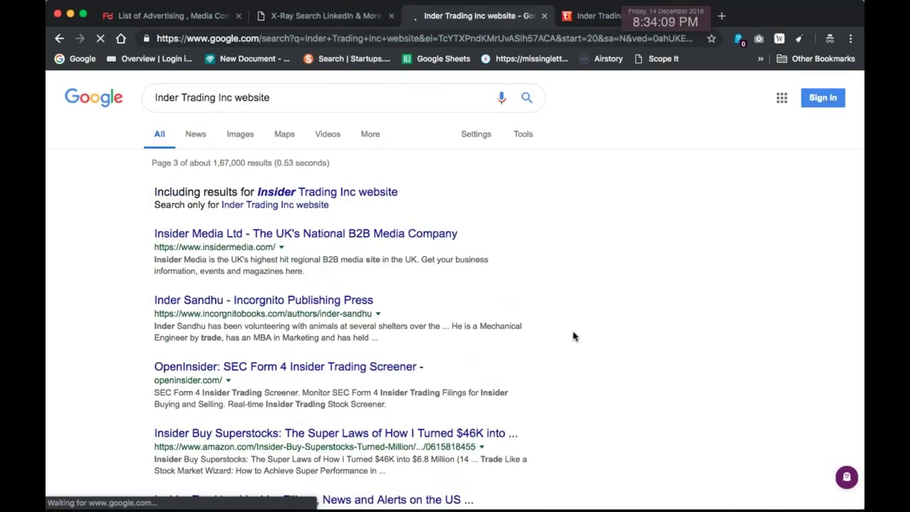
scroll(574, 336, "down", 3)
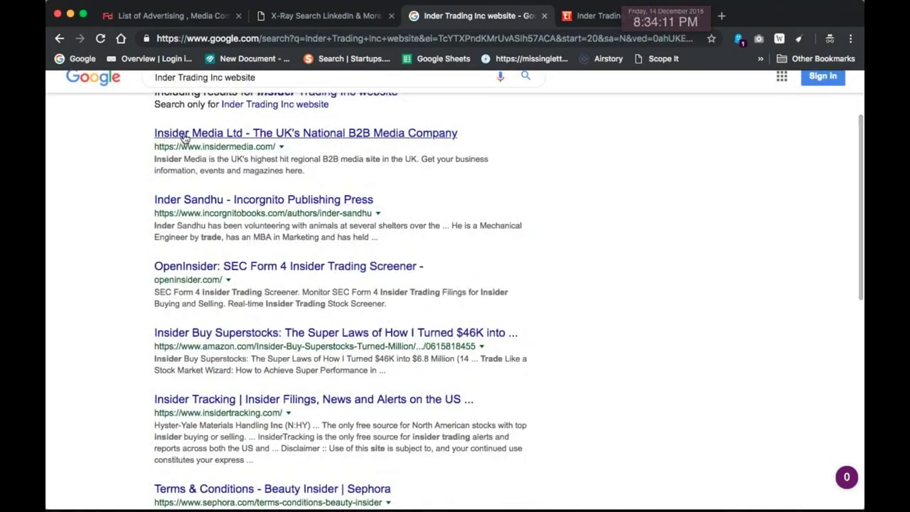
scroll(365, 211, "down", 3)
scroll(365, 213, "down", 4)
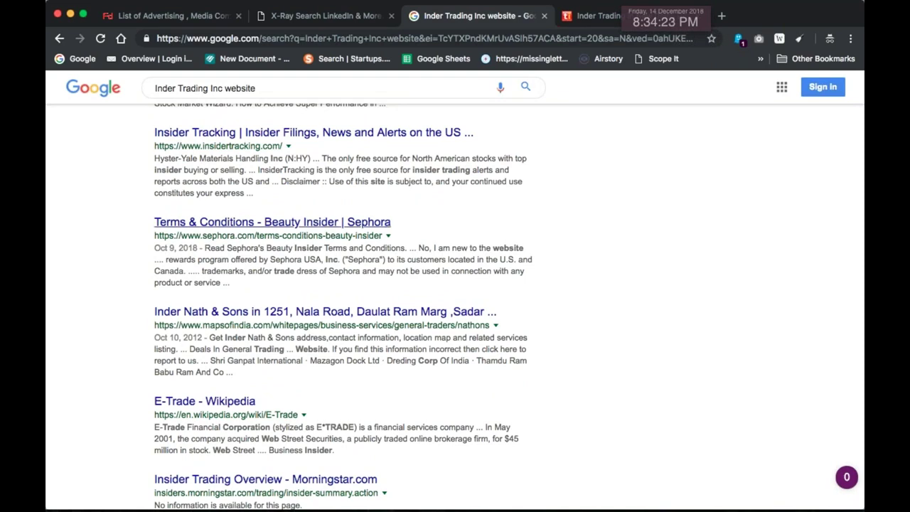
key("super+Tab")
Copy 'Inder Trading Inc' from the lead's line in the Curio notes and select Chrome's search query
left_click(449, 198)
left_click(449, 197)
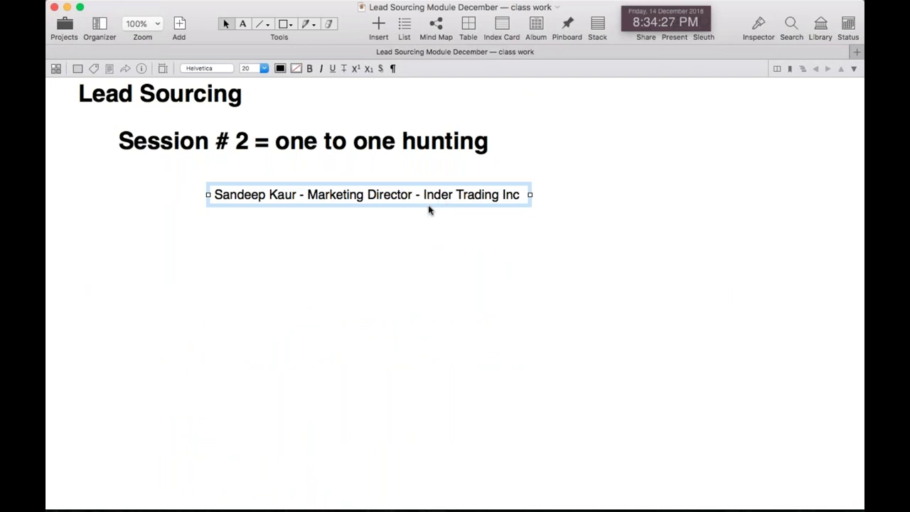
left_click(424, 197)
left_click(521, 195, "shift")
key("super+c")
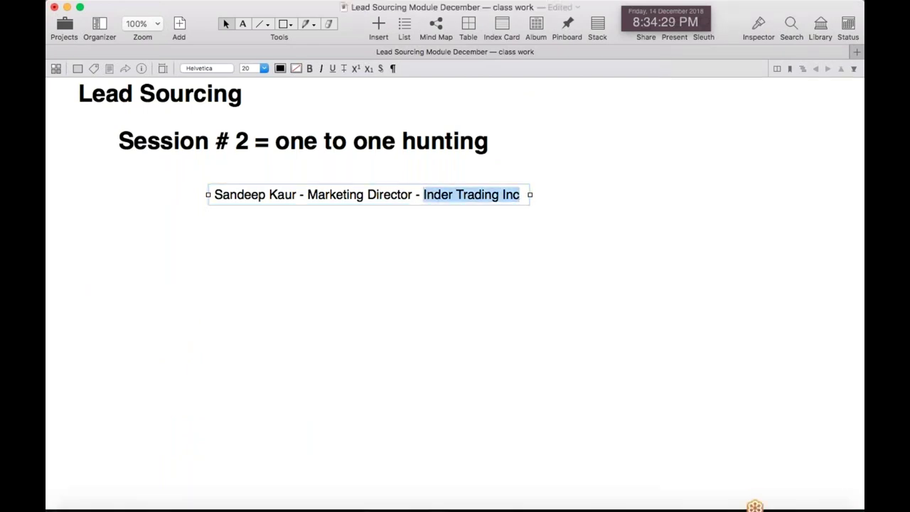
key("super+Tab")
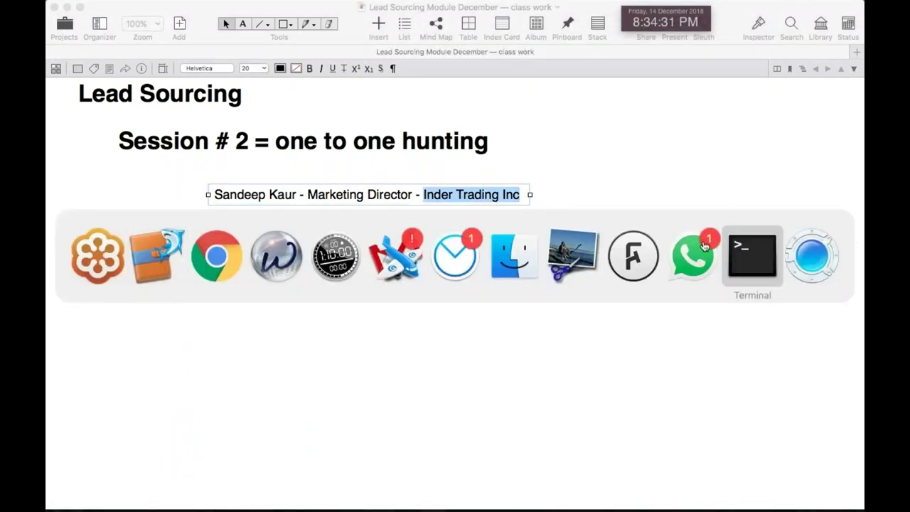
left_click(219, 277)
triple_click(296, 88)
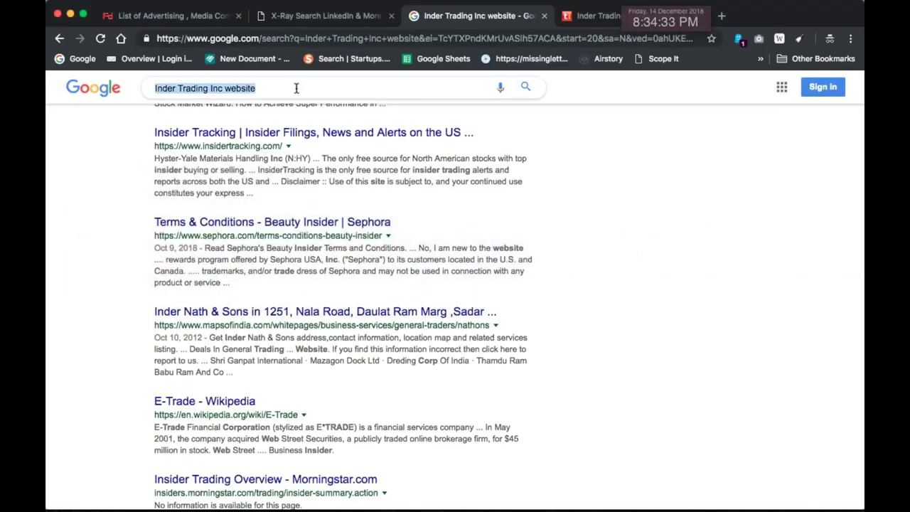
Search Google for the exact phrase "Inder Trading Inc"
key("super+v")
type("\"")
key("Return")
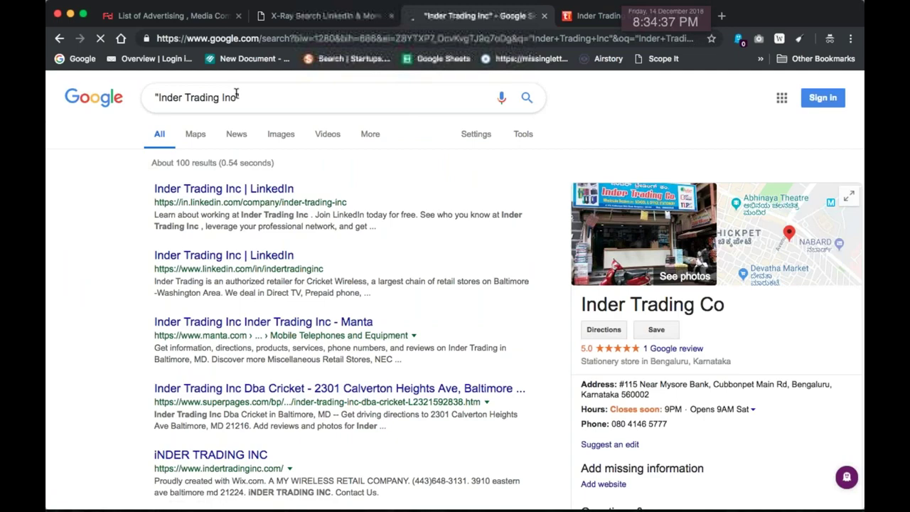
Open the company's LinkedIn result and indertradinginc.com in new tabs, then view the website
left_click(239, 189, "super")
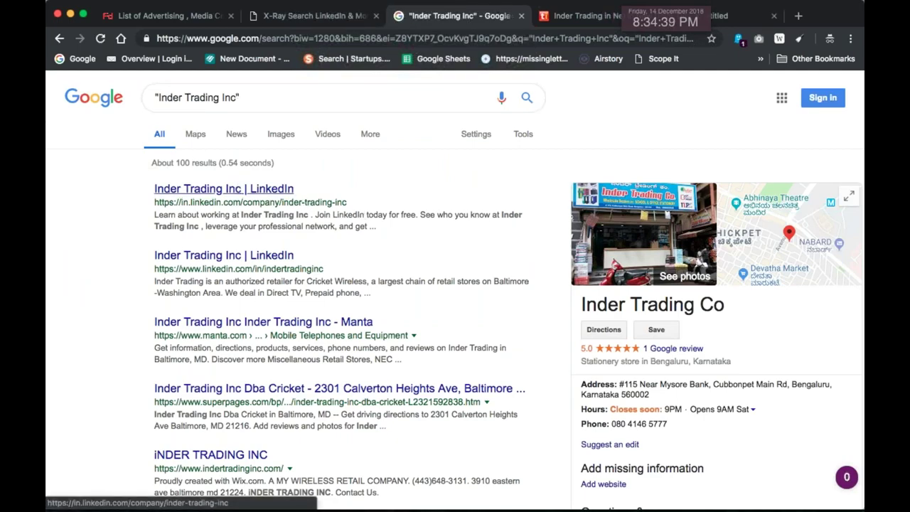
scroll(699, 347, "down", 5)
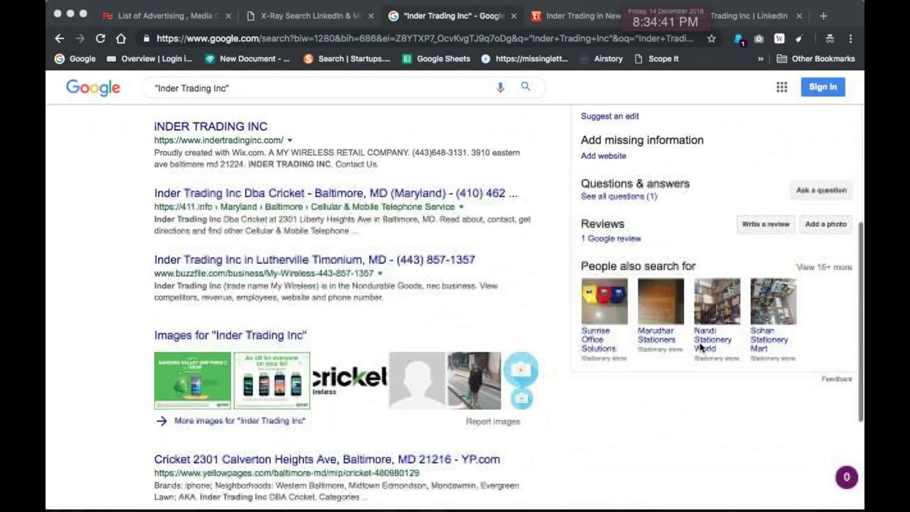
scroll(722, 228, "up", 1)
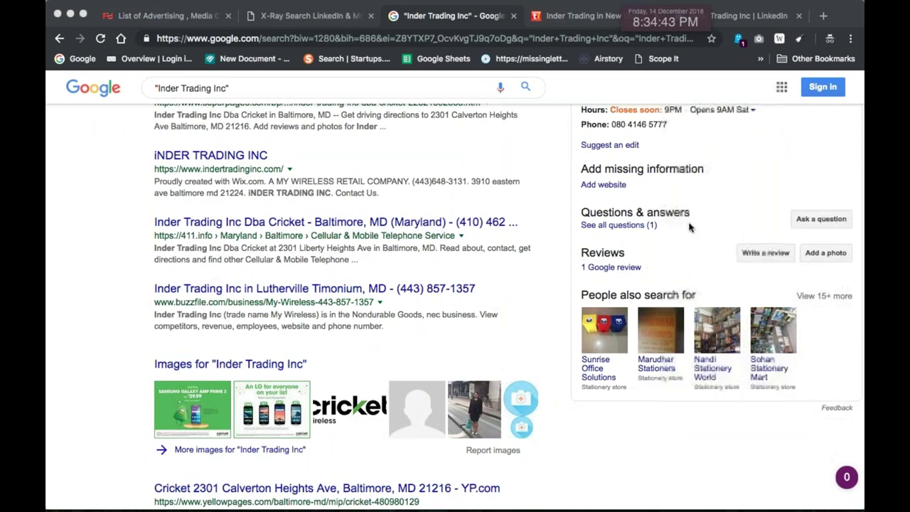
scroll(597, 186, "up", 1)
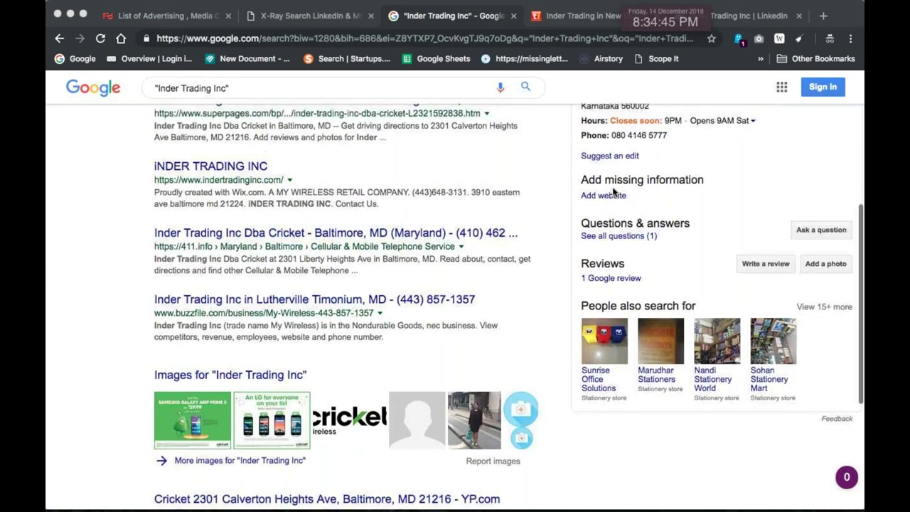
left_click_drag(703, 193, 590, 193)
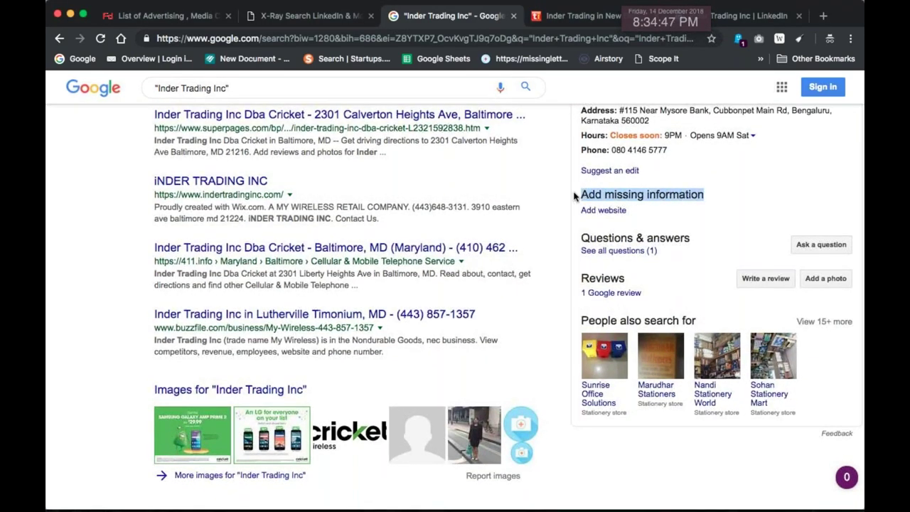
scroll(682, 263, "up", 3)
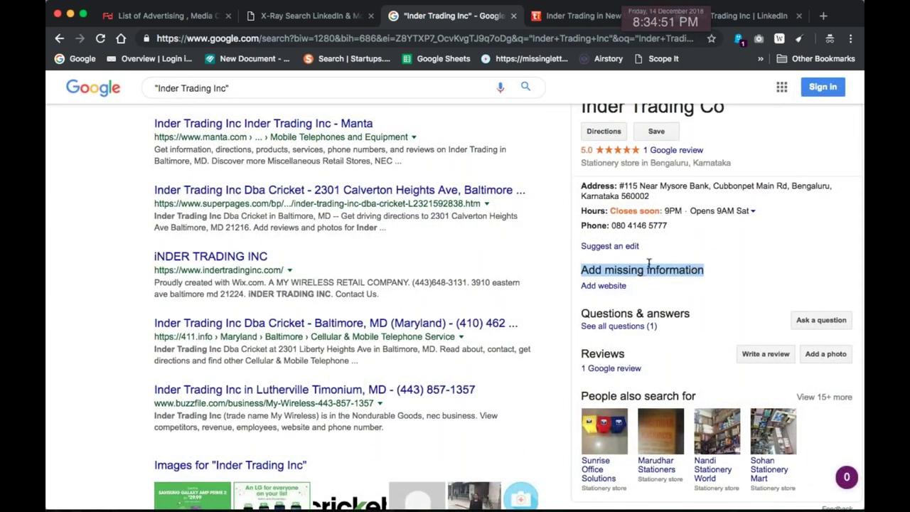
scroll(845, 229, "down", 1)
scroll(394, 220, "up", 3)
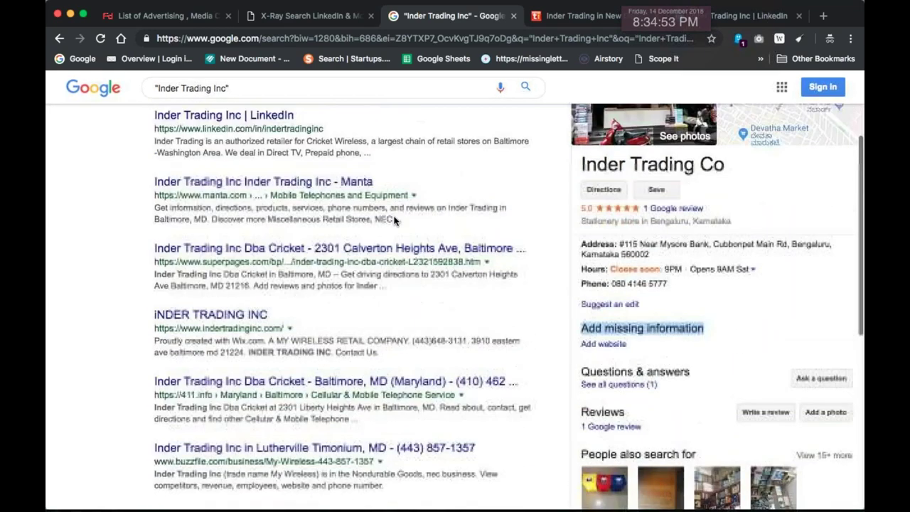
scroll(394, 220, "up", 5)
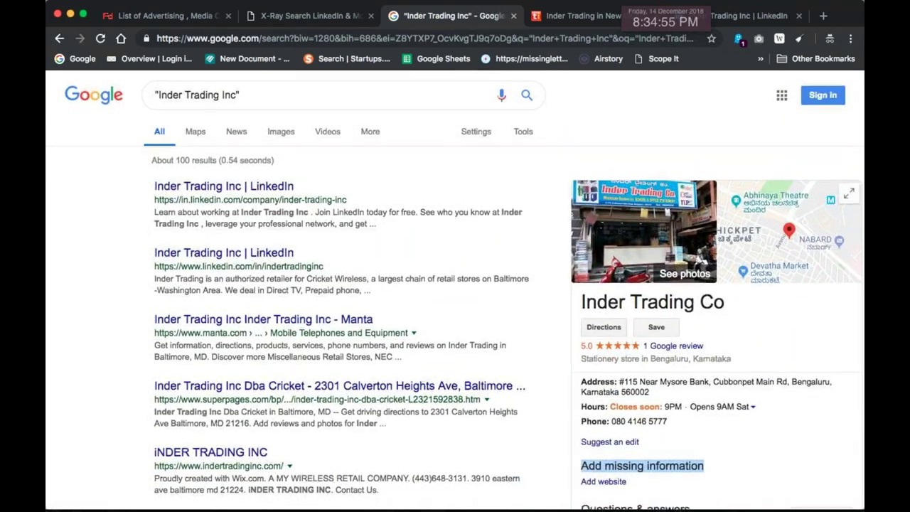
scroll(224, 340, "down", 4)
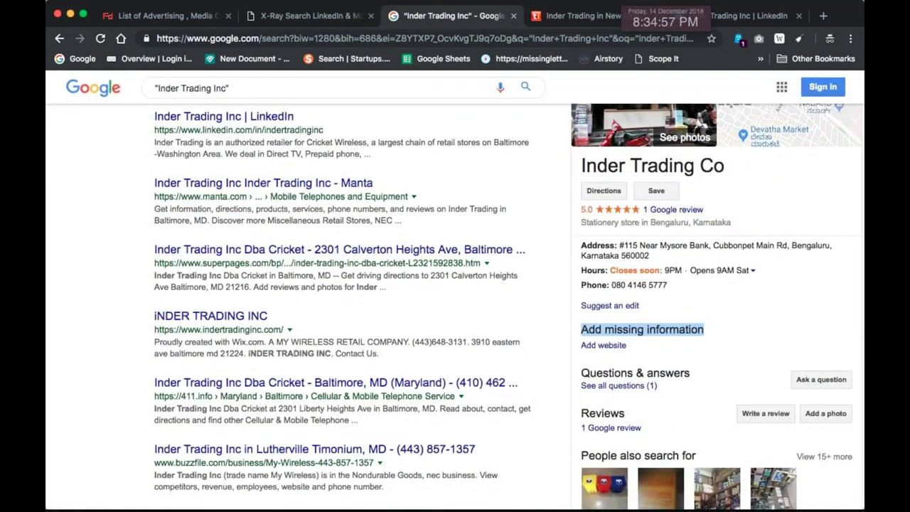
left_click(254, 317, "super")
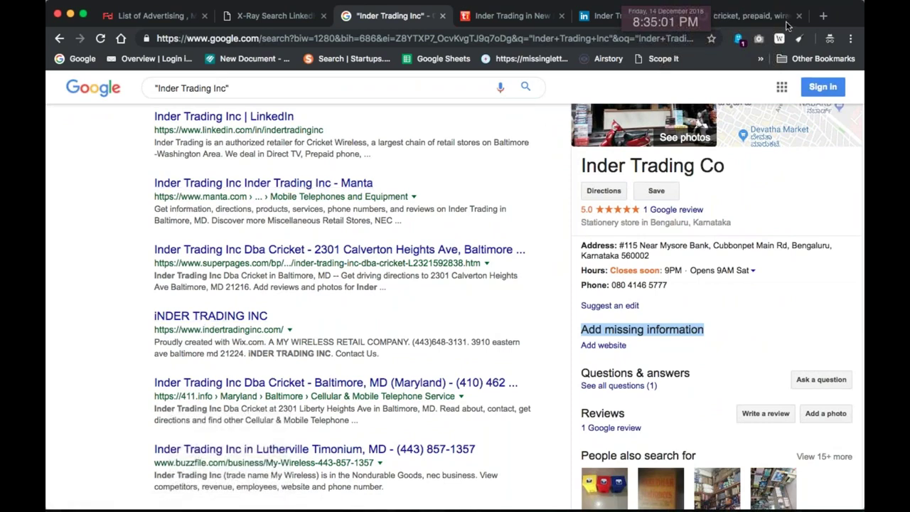
left_click(746, 16)
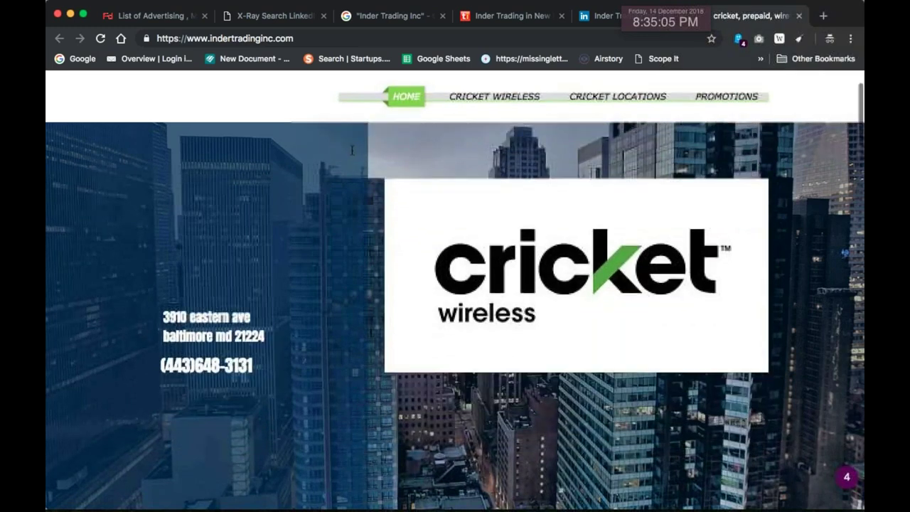
Scroll the indertradinginc.com homepage and close the 'Like us on Facebook' popup
scroll(351, 150, "down", 3)
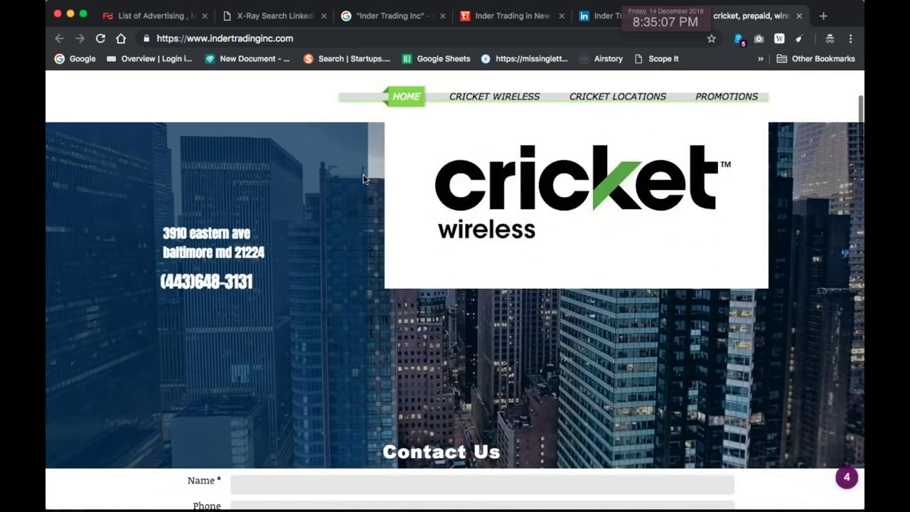
scroll(362, 179, "down", 10)
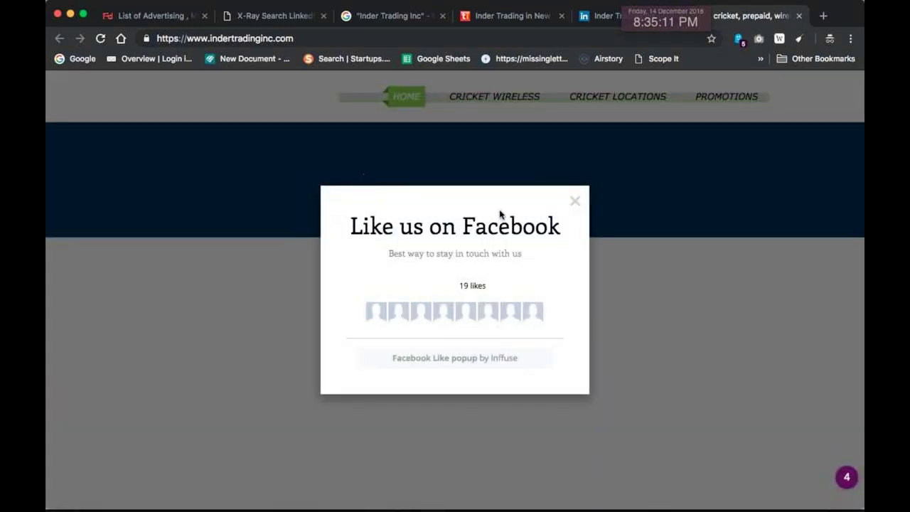
left_click(575, 202)
scroll(576, 205, "up", 15)
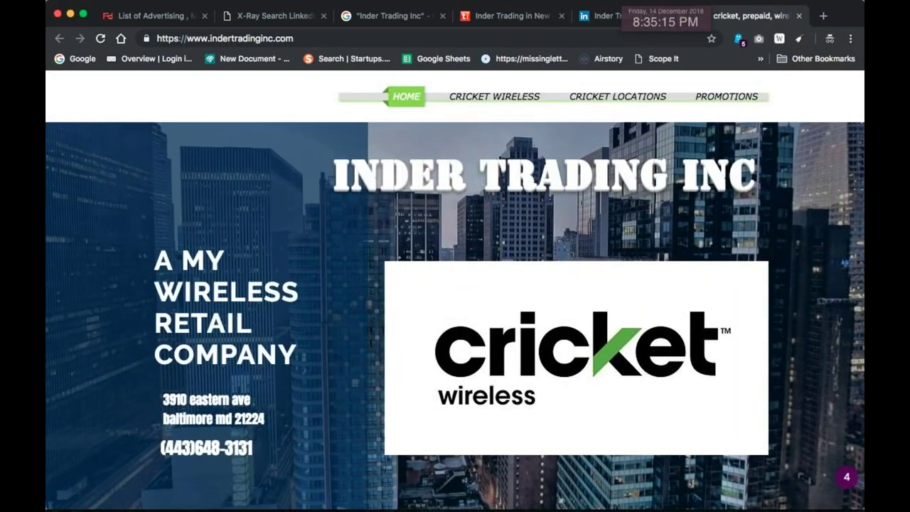
Read the Cricket Wireless page down to the footer, including its plan pricing
left_click(509, 91)
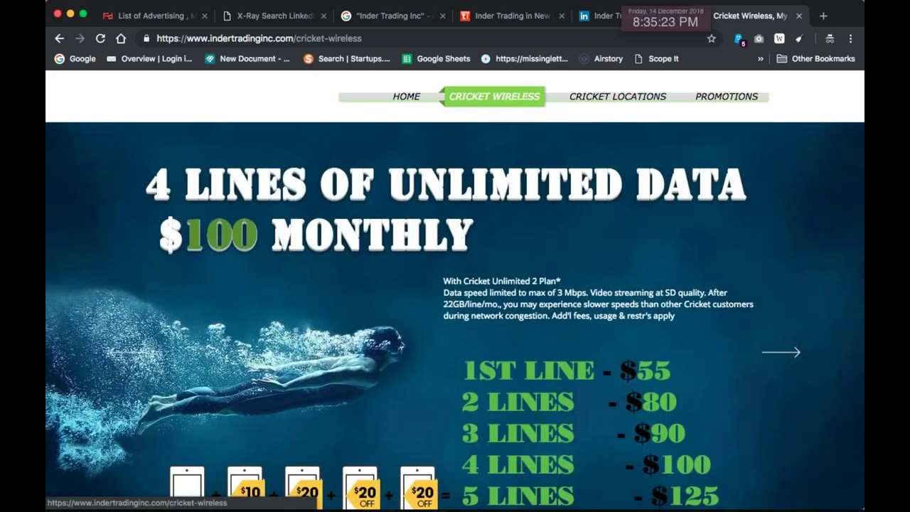
scroll(455, 284, "down", 5)
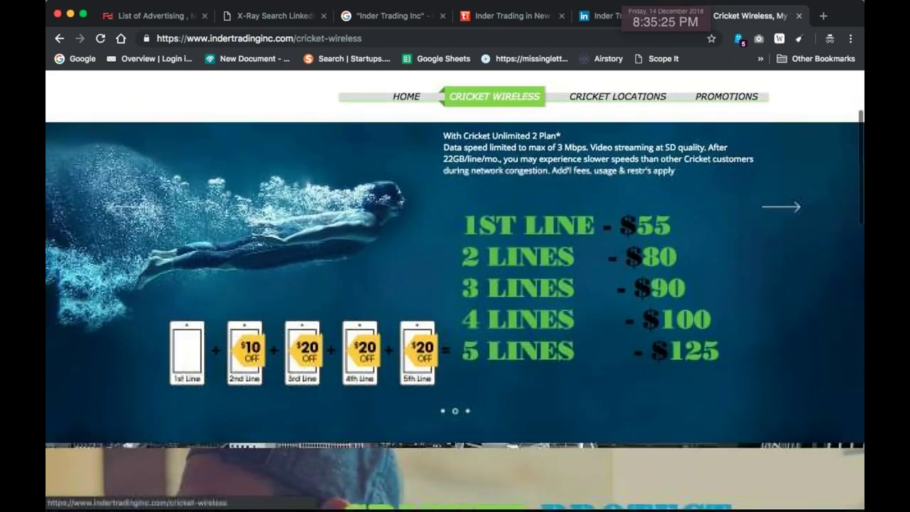
scroll(572, 276, "down", 6)
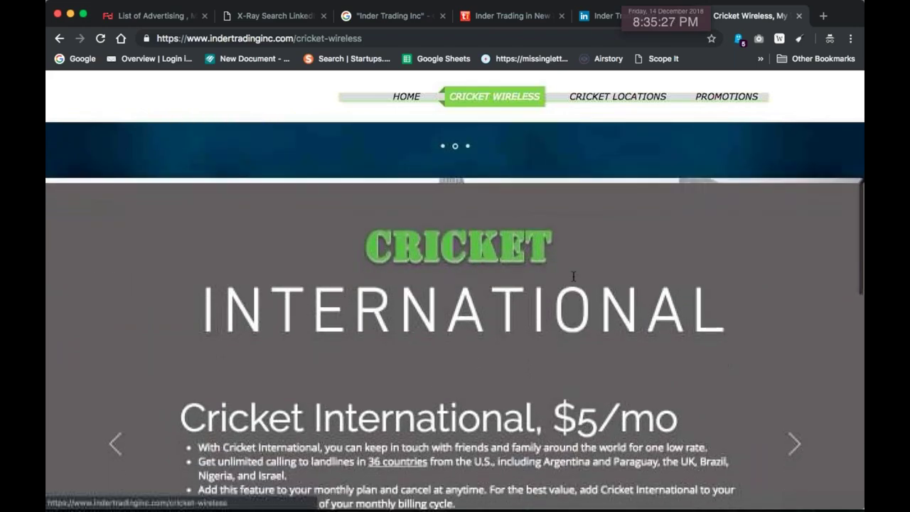
scroll(572, 276, "down", 8)
scroll(573, 278, "up", 4)
scroll(572, 279, "down", 6)
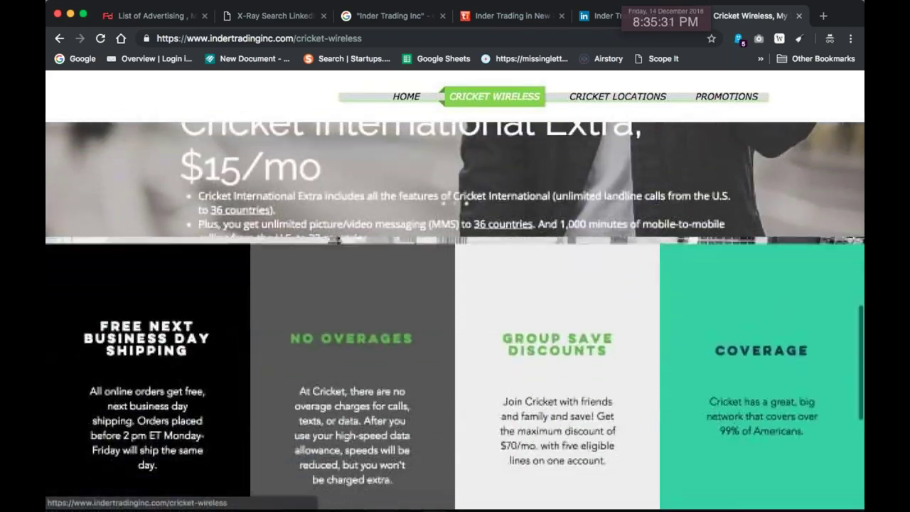
scroll(572, 278, "down", 7)
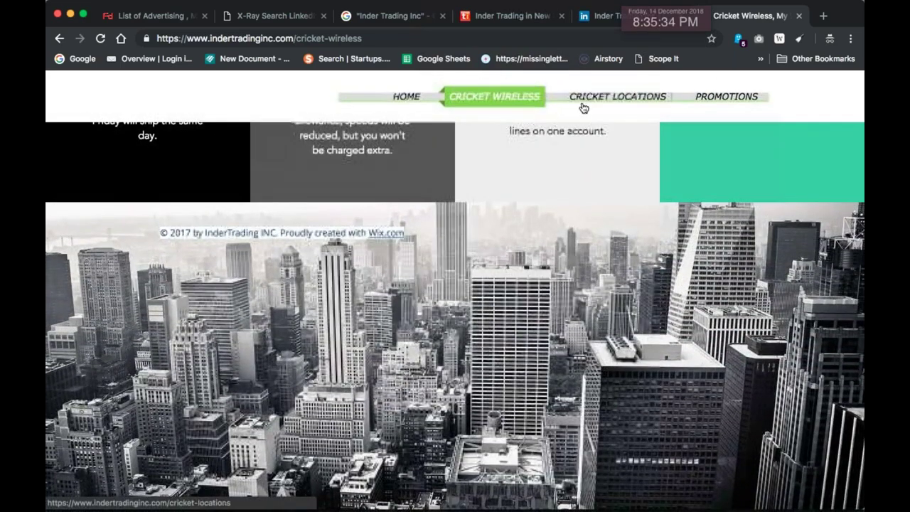
Browse the Cricket Locations page down to the footer's InderTrading INC credit line
left_click(583, 107)
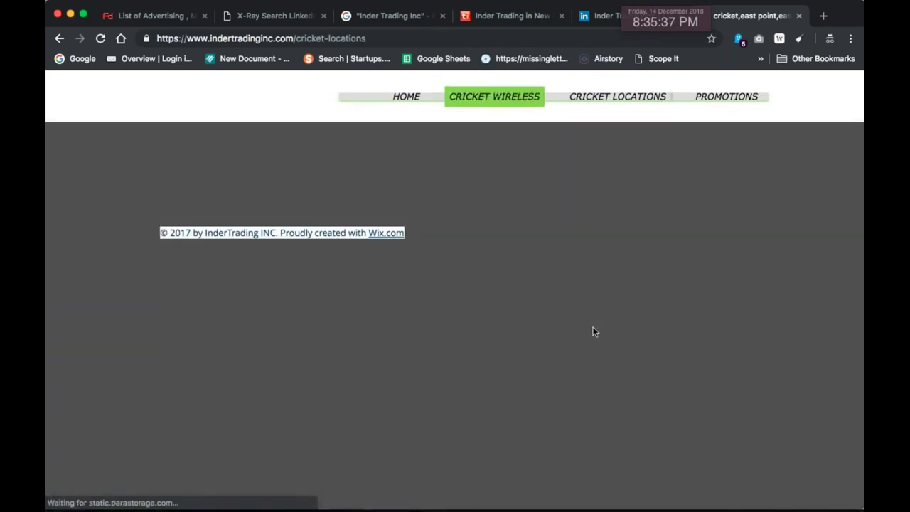
scroll(391, 242, "down", 1)
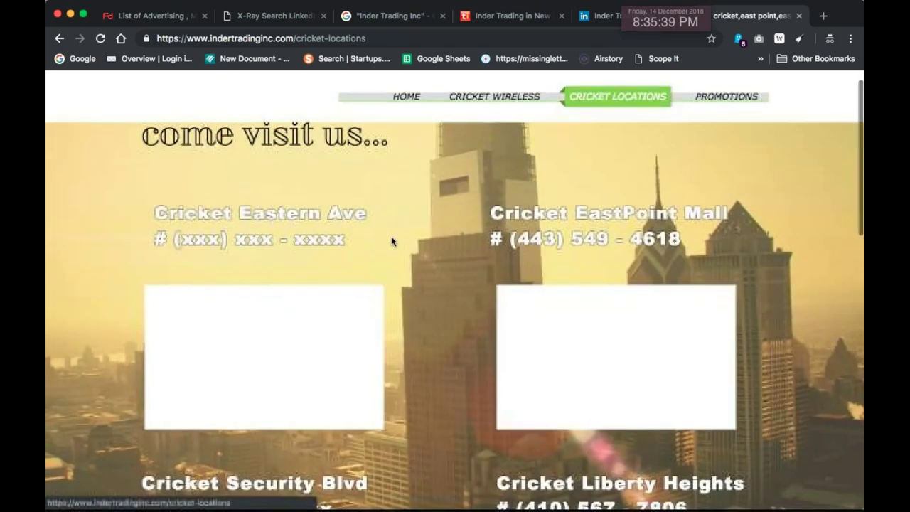
scroll(391, 242, "down", 5)
scroll(390, 241, "down", 5)
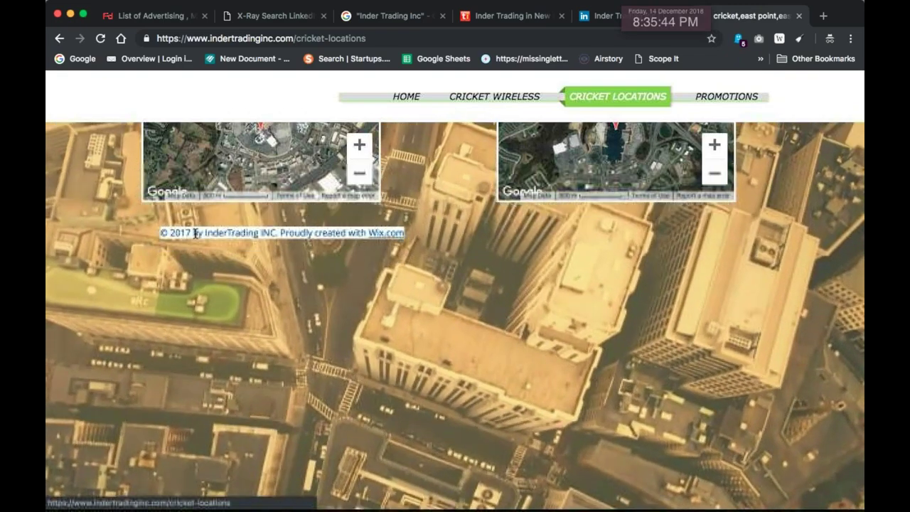
left_click_drag(405, 233, 193, 233)
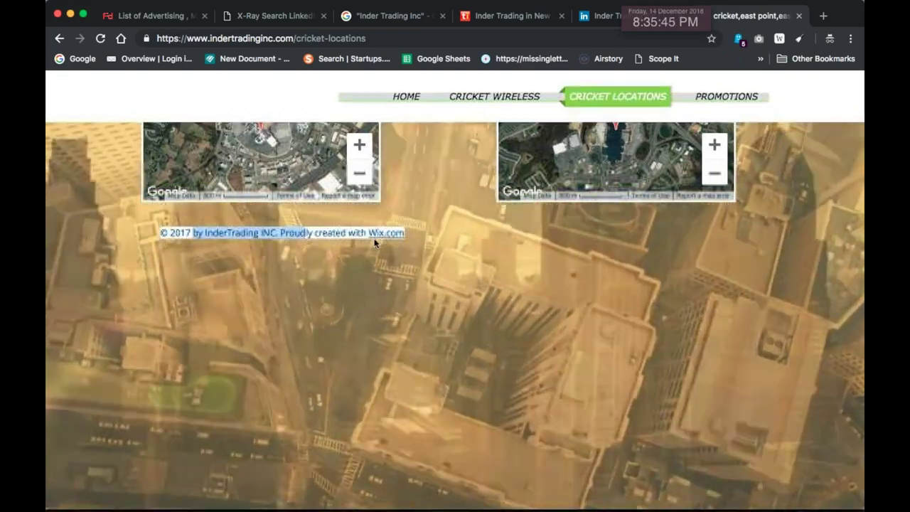
scroll(856, 233, "up", 2)
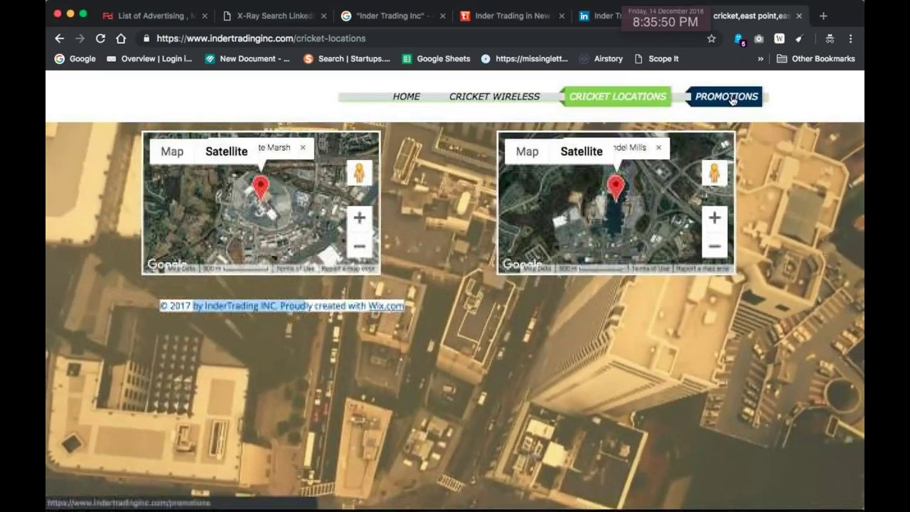
Look over the Promotions page, then return to the Inder Trading Inc home page
left_click(732, 100)
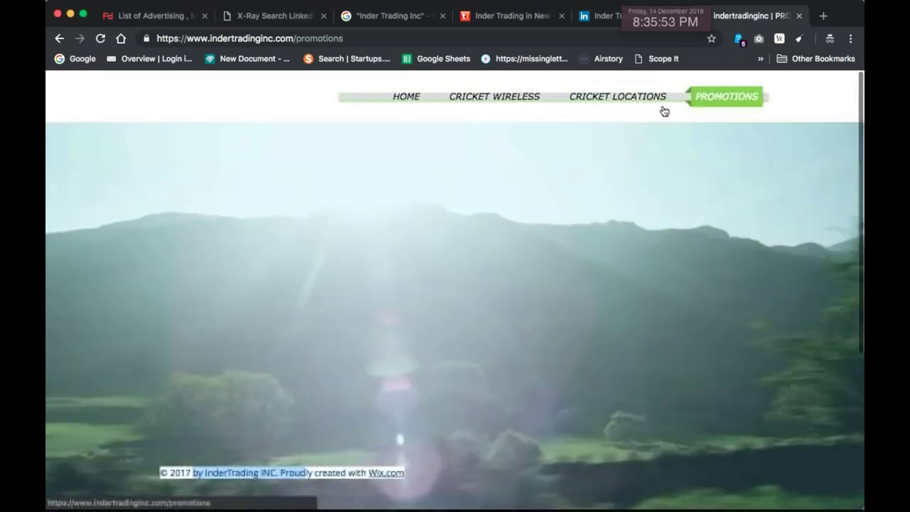
scroll(728, 251, "down", 3)
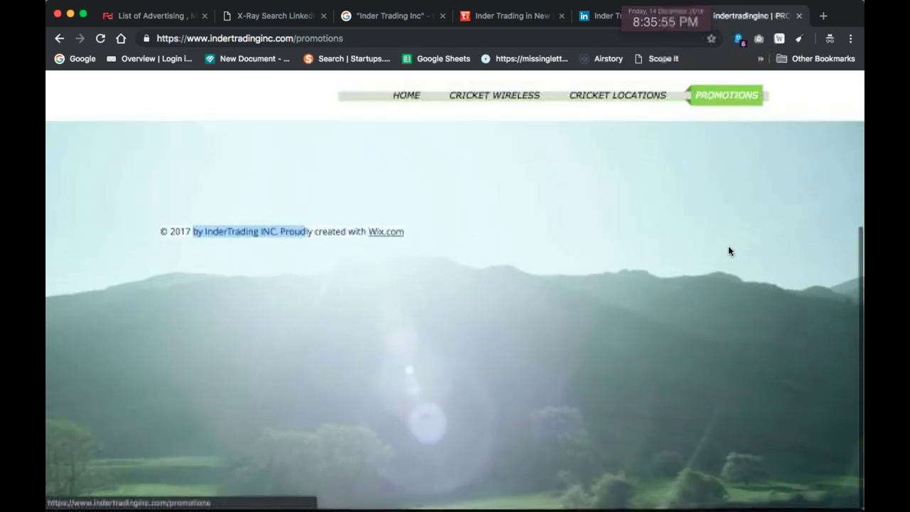
scroll(728, 251, "up", 3)
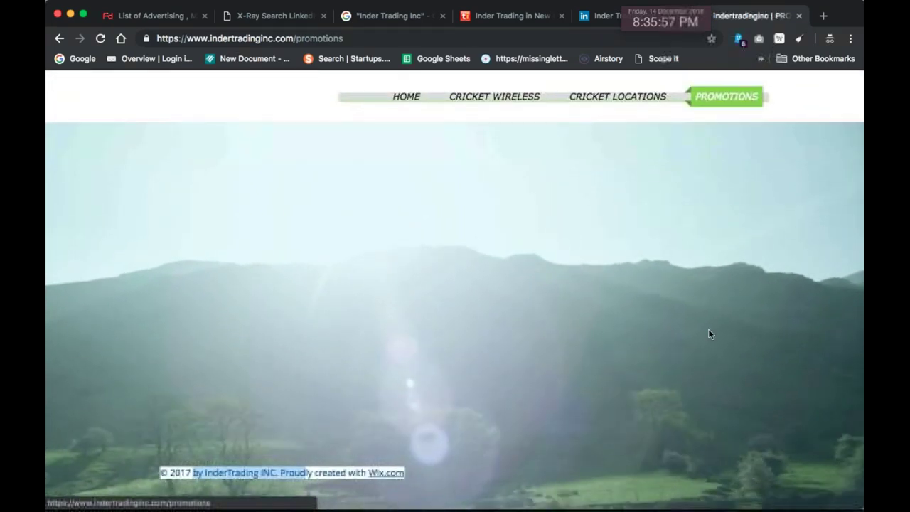
left_click(411, 99)
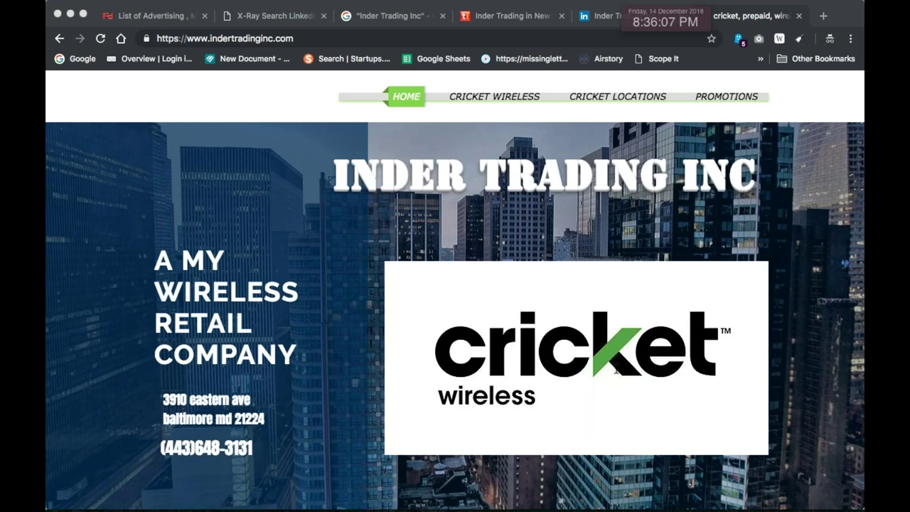
Select the WIRELESS RETAIL COMPANY heading on the company website
left_click(150, 331)
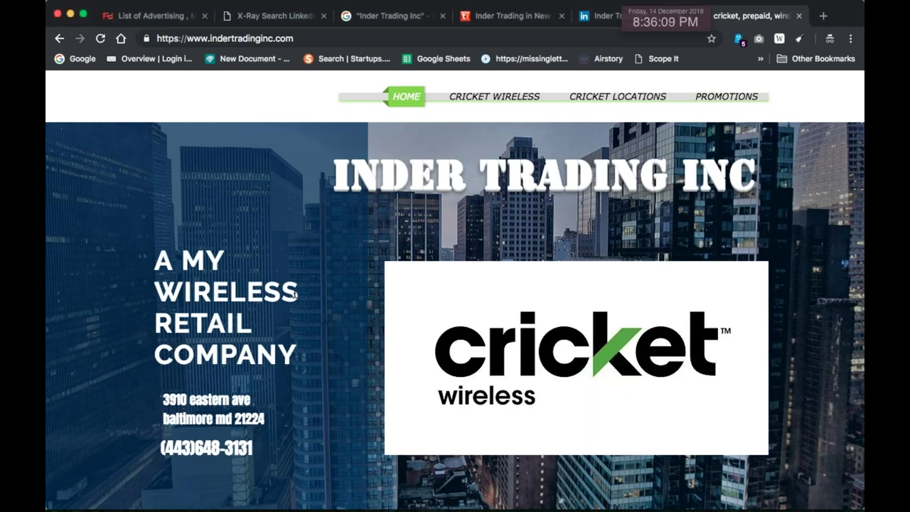
left_click_drag(295, 292, 184, 293)
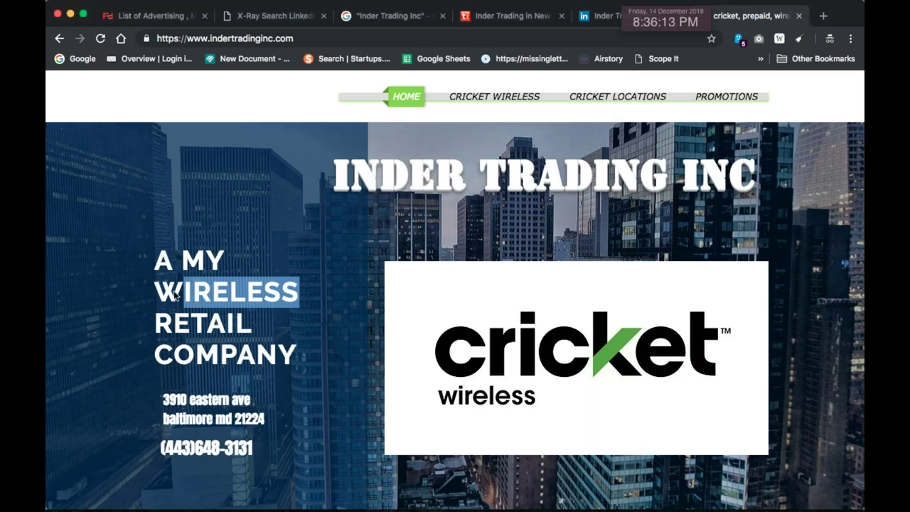
left_click(110, 332)
left_click_drag(157, 290, 311, 322)
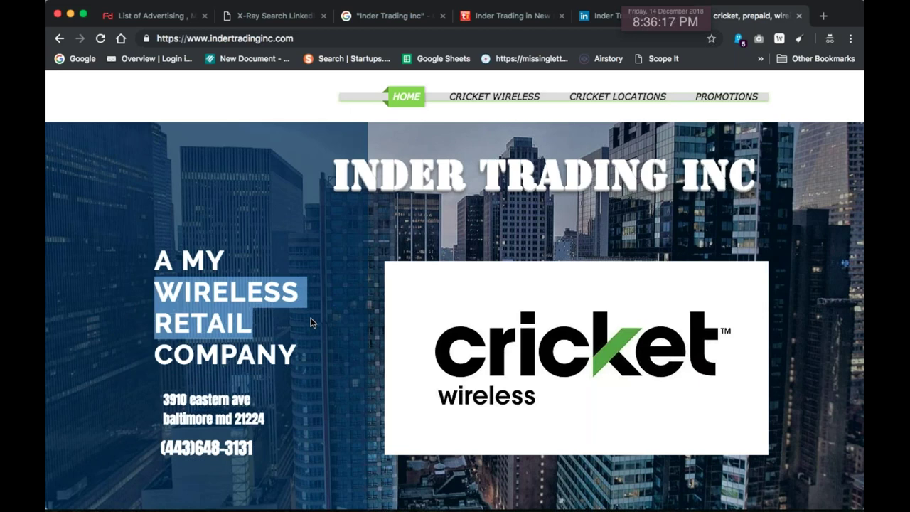
left_click_drag(298, 362, 149, 279)
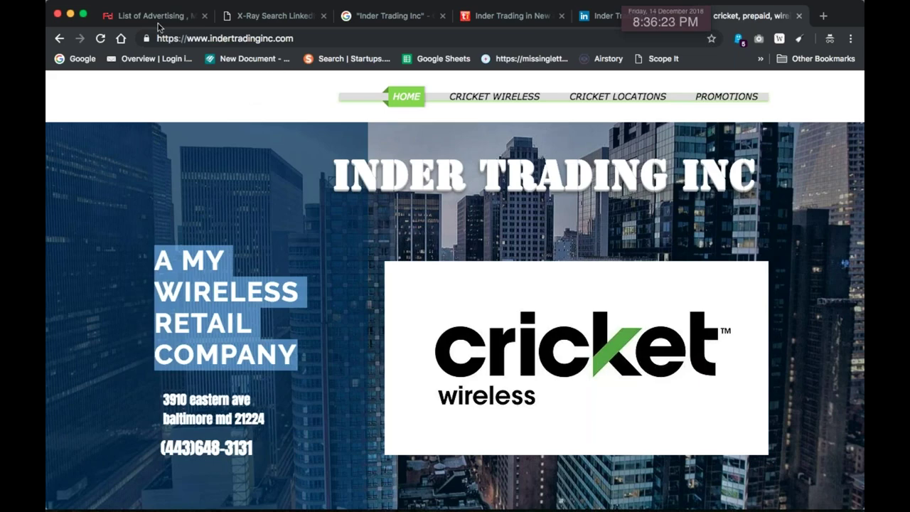
On the Inder Trading Inc results tab, replace the query with an opening quote mark
left_click(405, 20)
scroll(394, 189, "down", 2)
scroll(327, 142, "up", 2)
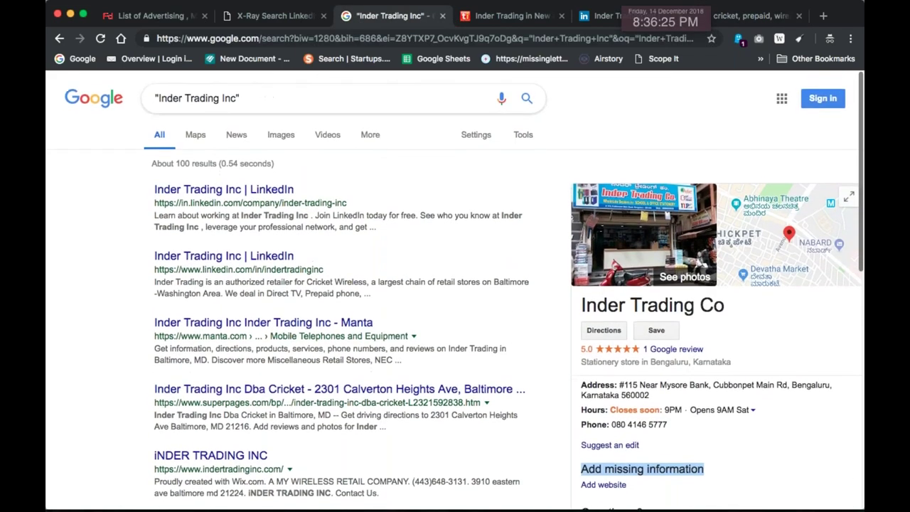
triple_click(270, 100)
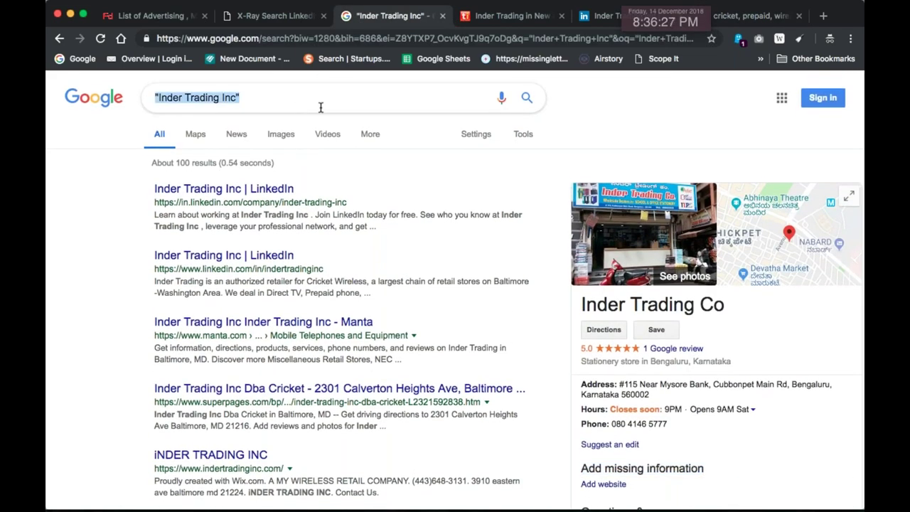
type("\"")
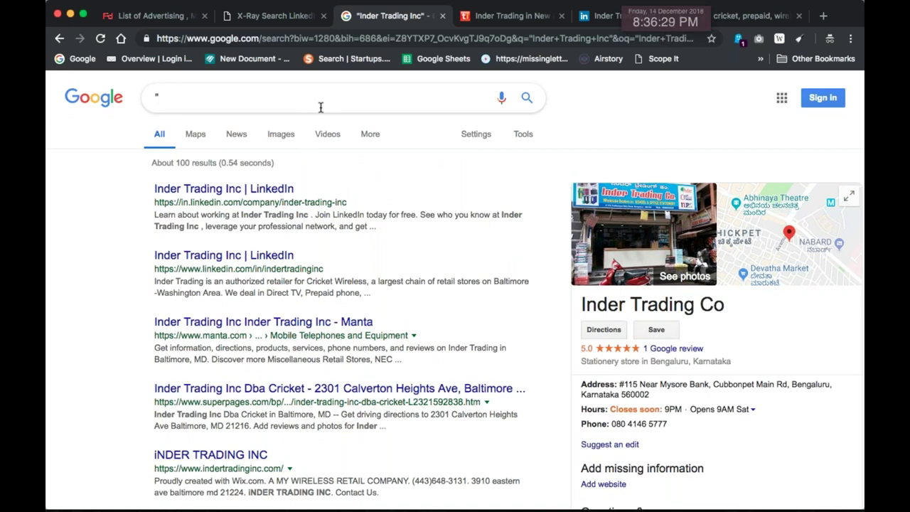
Copy the company site's full web address and return to the Google results
left_click(751, 19)
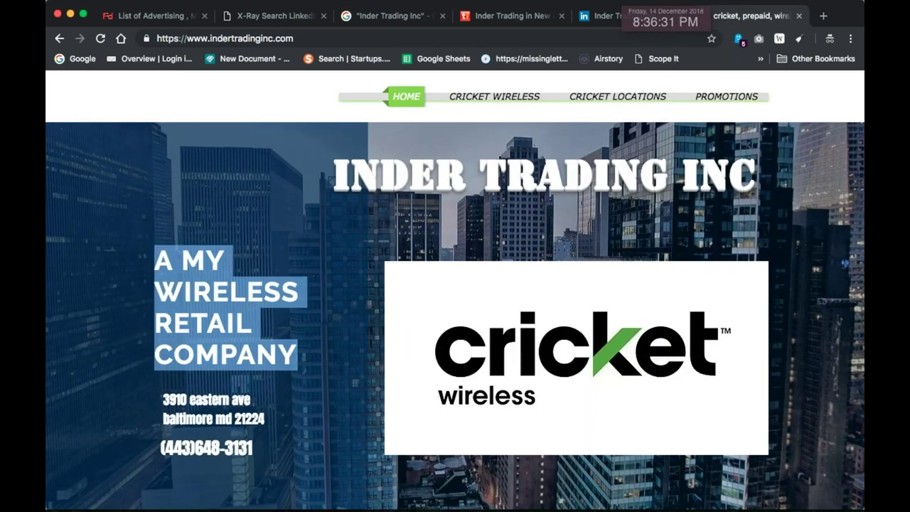
left_click(270, 38)
key("super+c")
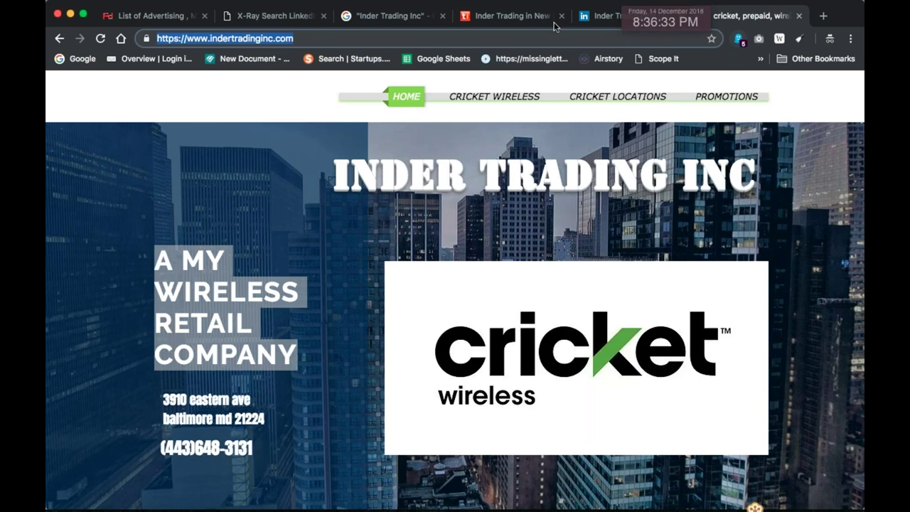
left_click(382, 21)
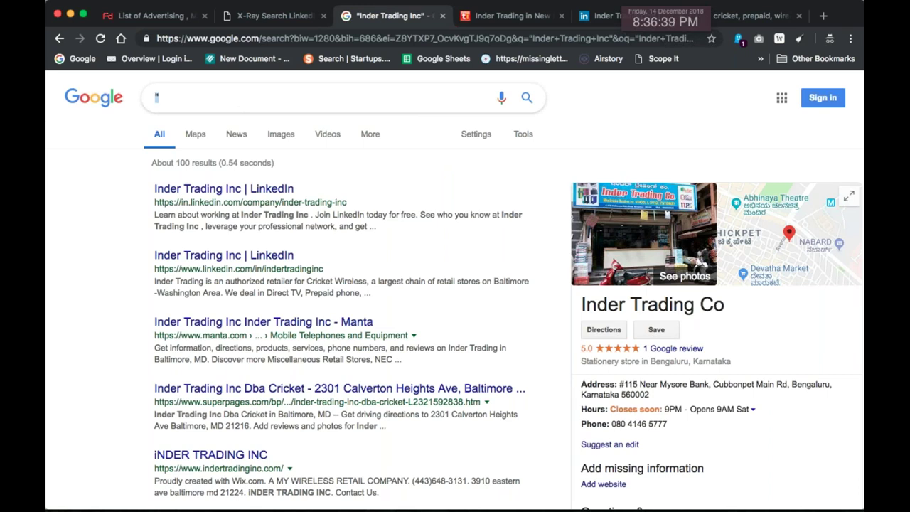
Search Google for the exact domain "indertradinginc.com" and review the results
key("super+v")
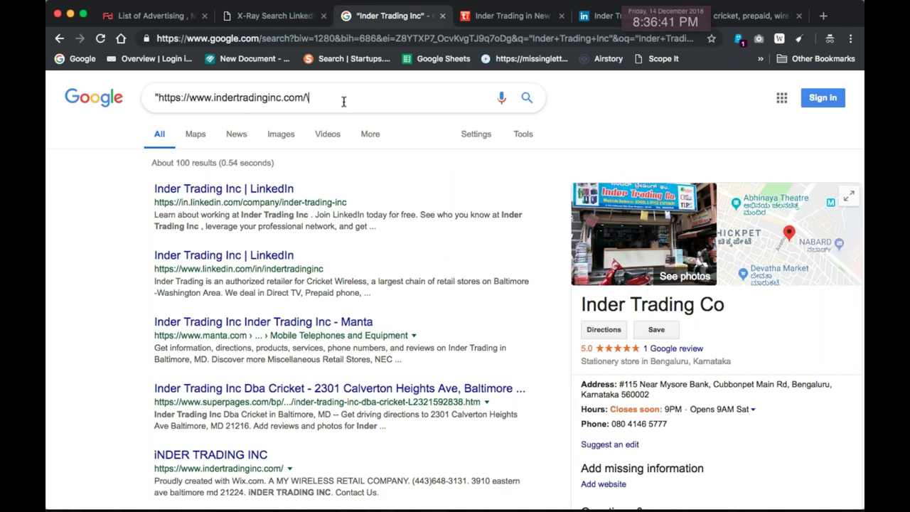
key("BackSpace")
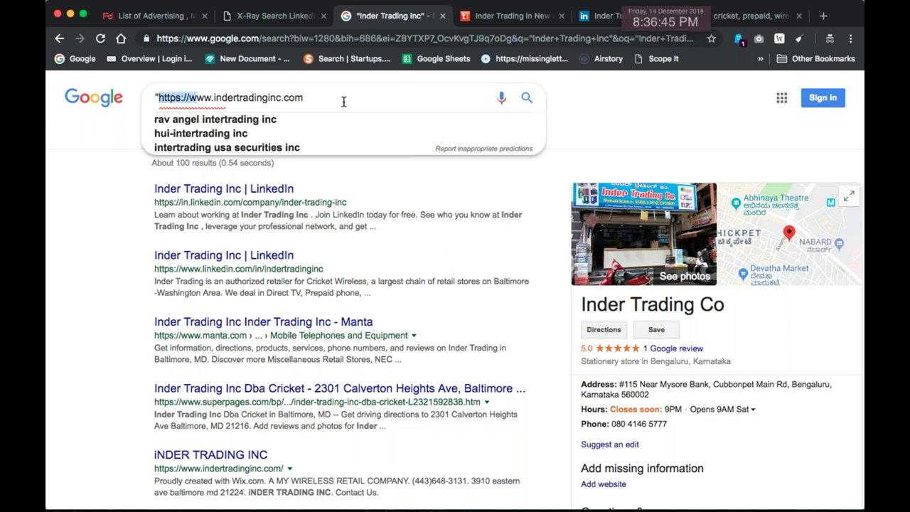
key("BackSpace")
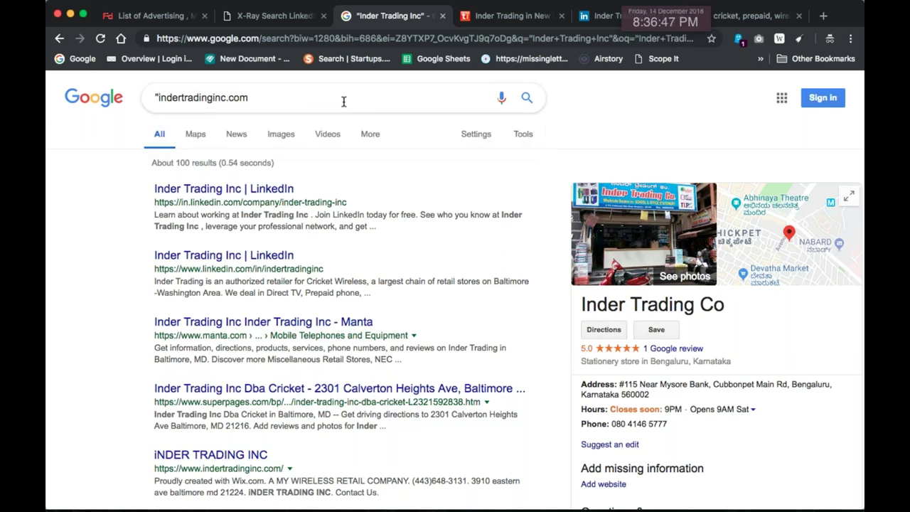
type("\"")
key("Return")
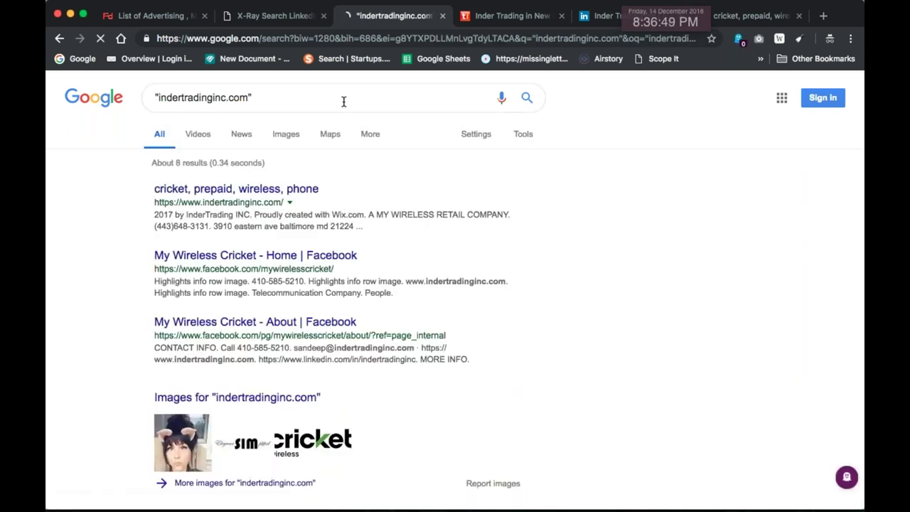
scroll(469, 356, "down", 2)
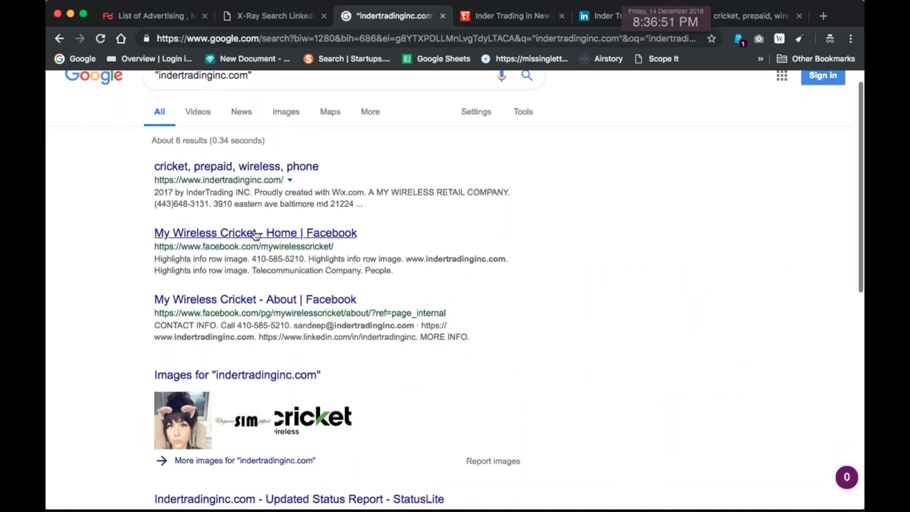
scroll(317, 232, "down", 5)
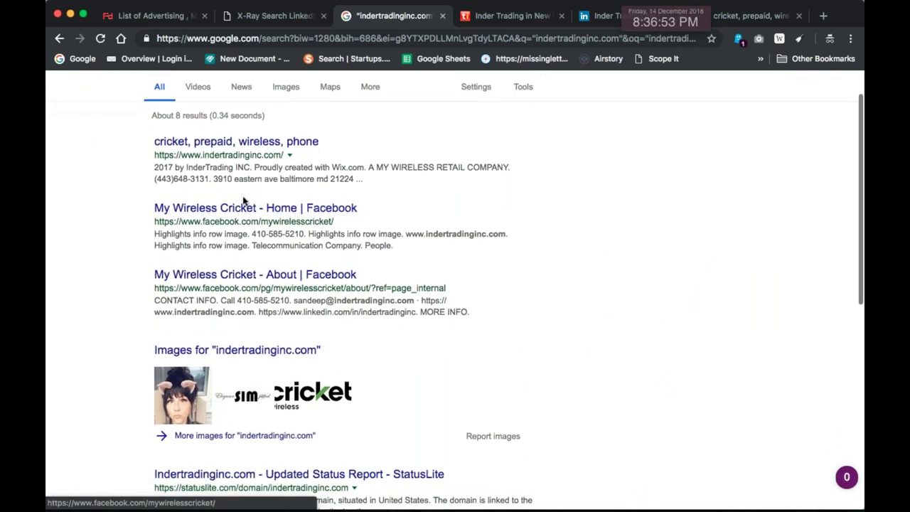
scroll(351, 275, "down", 5)
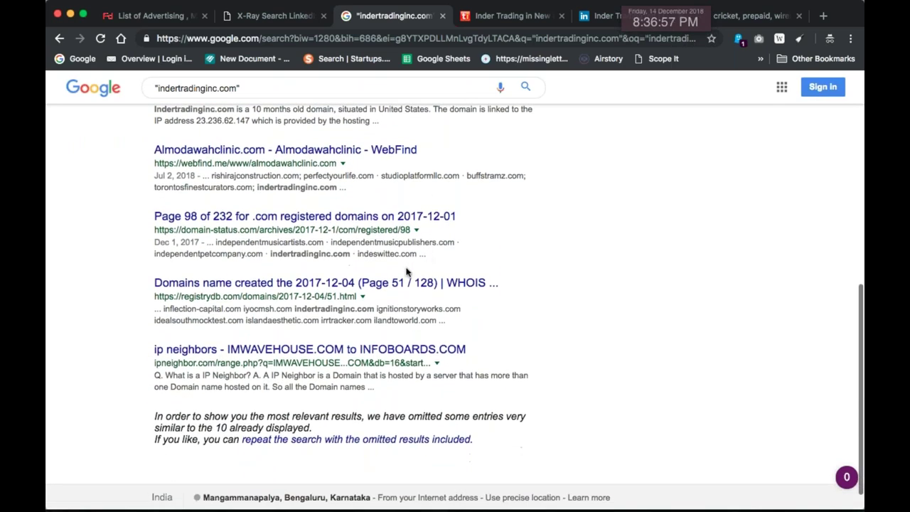
left_click_drag(350, 254, 296, 253)
scroll(437, 258, "down", 1)
left_click_drag(352, 280, 280, 281)
scroll(458, 339, "up", 3)
scroll(459, 339, "up", 2)
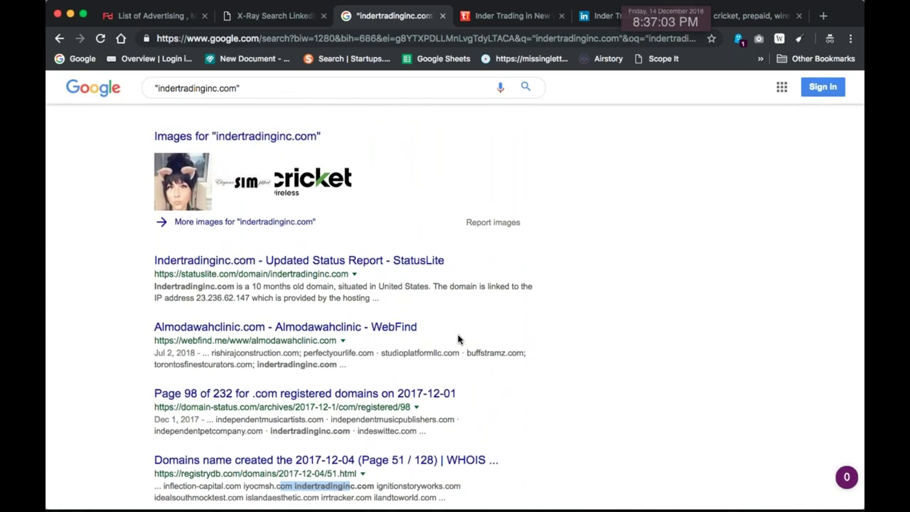
scroll(458, 339, "up", 6)
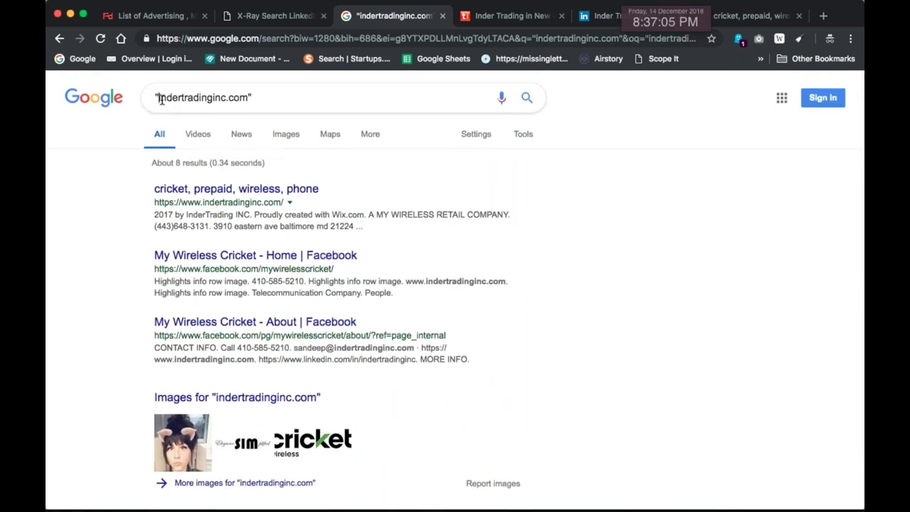
Search for the lead's first-name address at that domain and select the one Facebook match
key("Return")
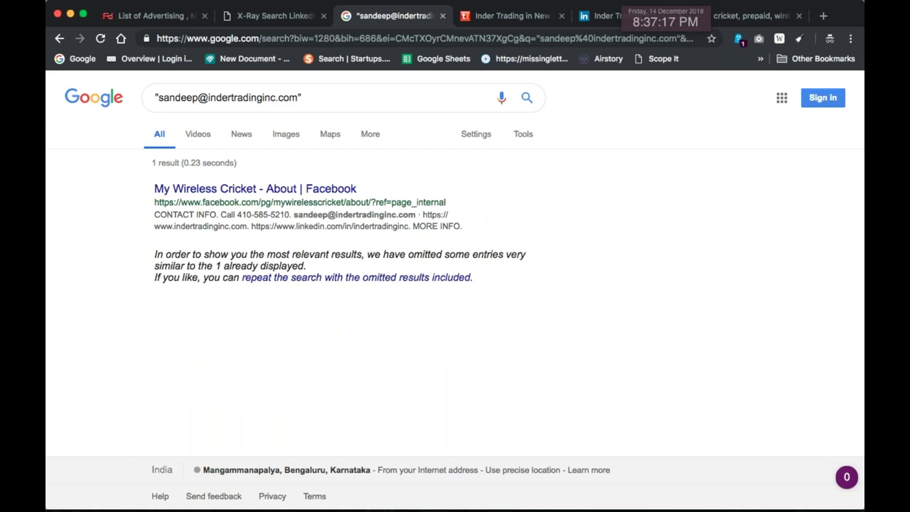
left_click_drag(293, 216, 347, 215)
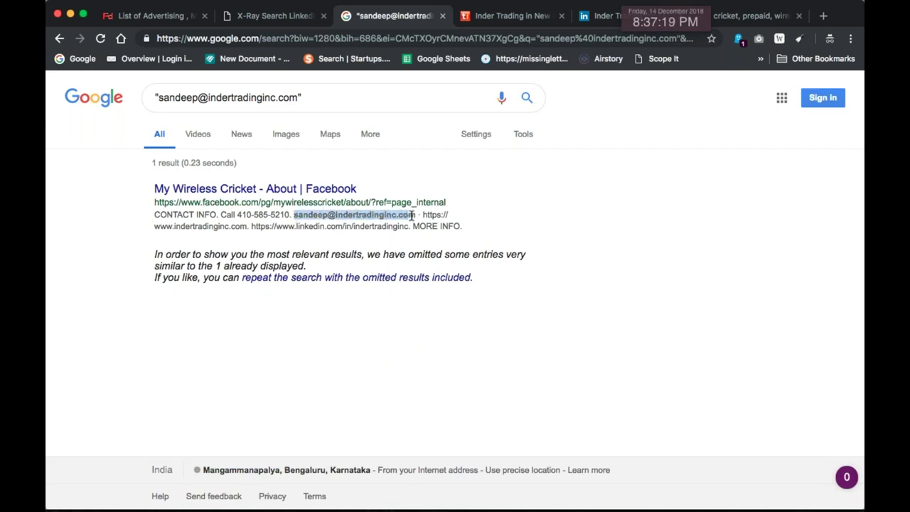
key("super+Tab")
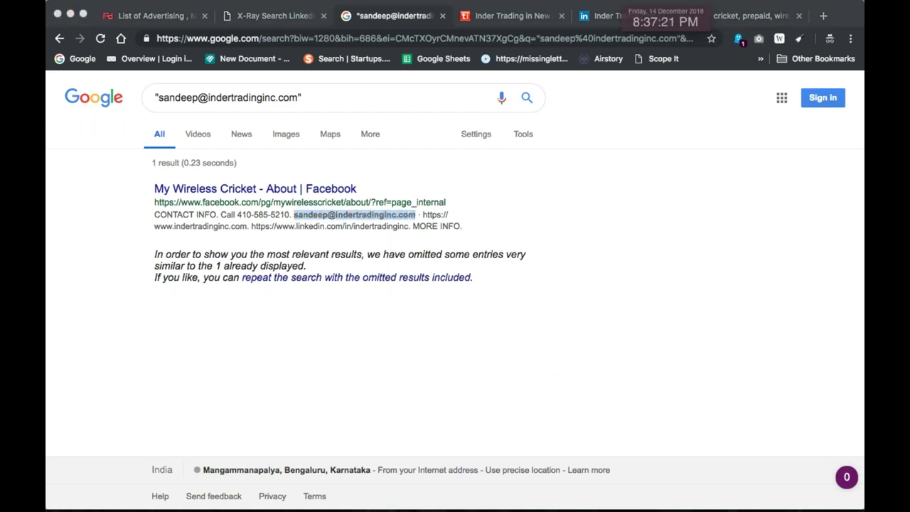
key("super+Tab")
key("super+Tab")
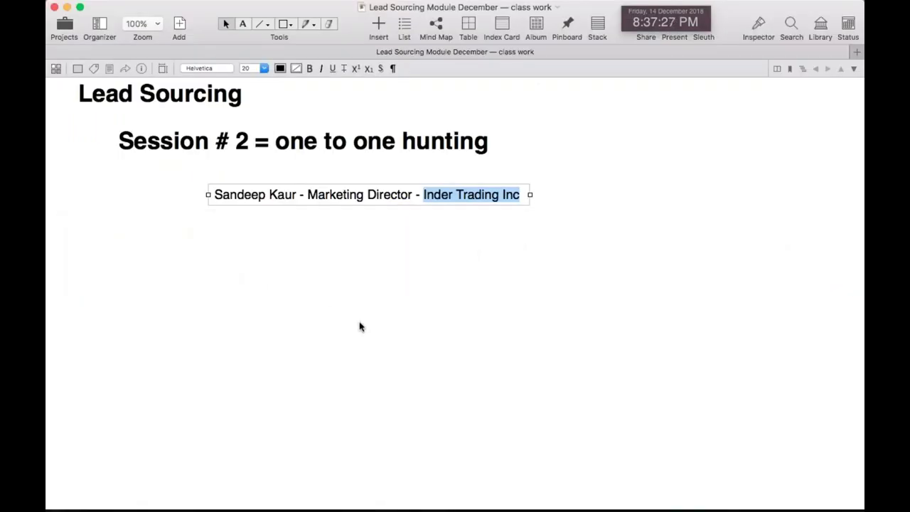
Move the lead's Marketing Director, Inder Trading Inc line under the Session # 2 heading
left_click(359, 326)
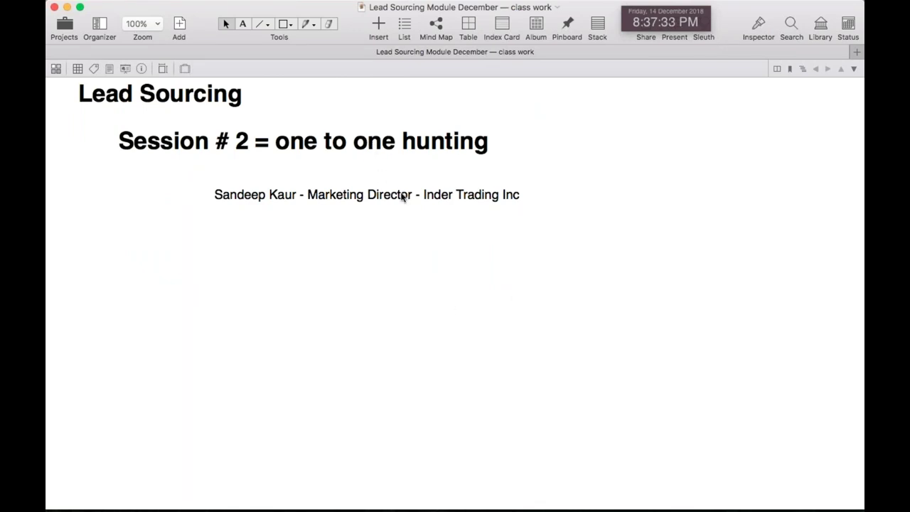
left_click_drag(430, 193, 400, 173)
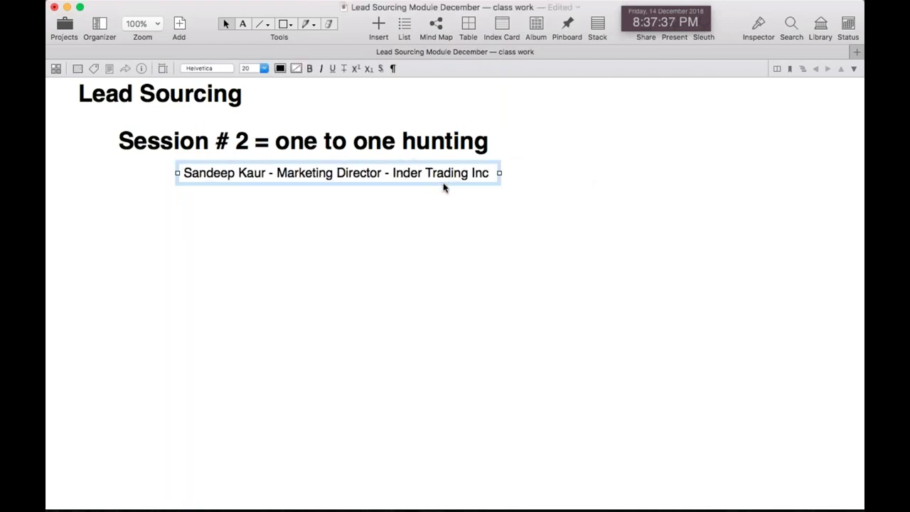
key("super+Tab")
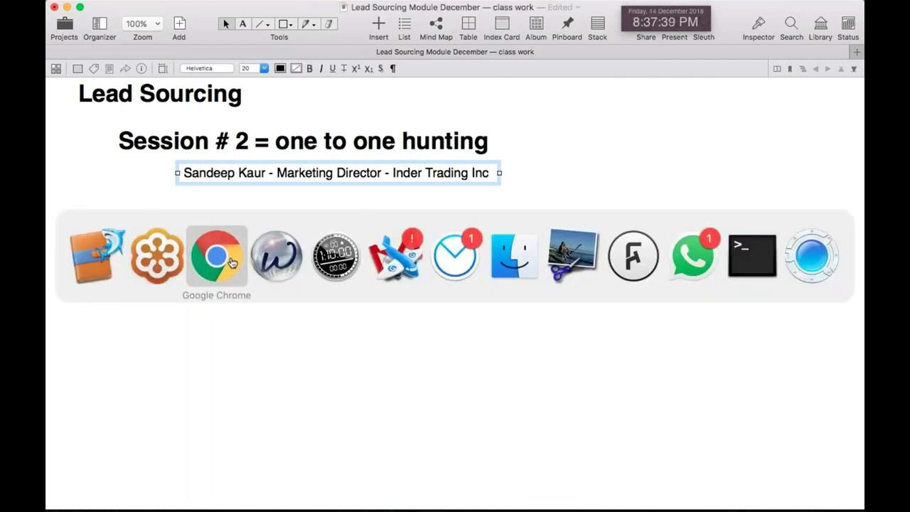
left_click(231, 263)
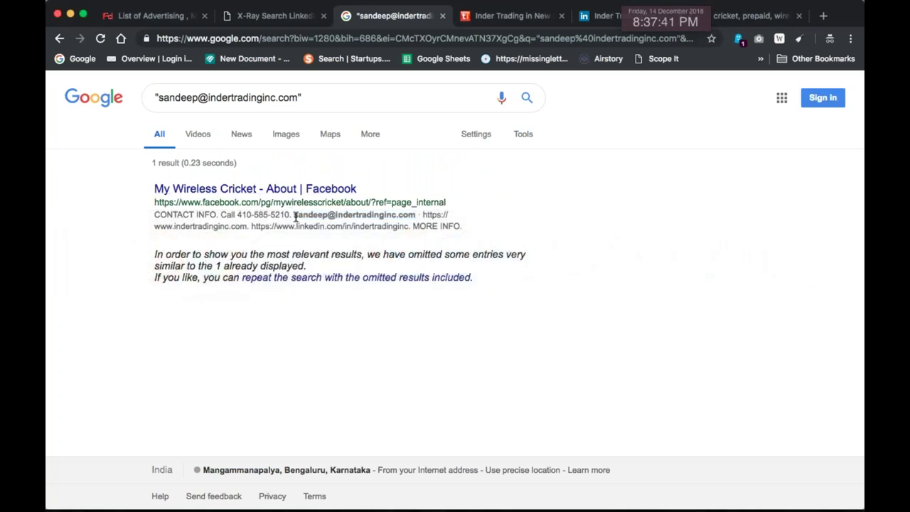
Search for the first-name-dot-surname address at indertradinginc.com, finding no exact matches
left_click_drag(293, 215, 415, 216)
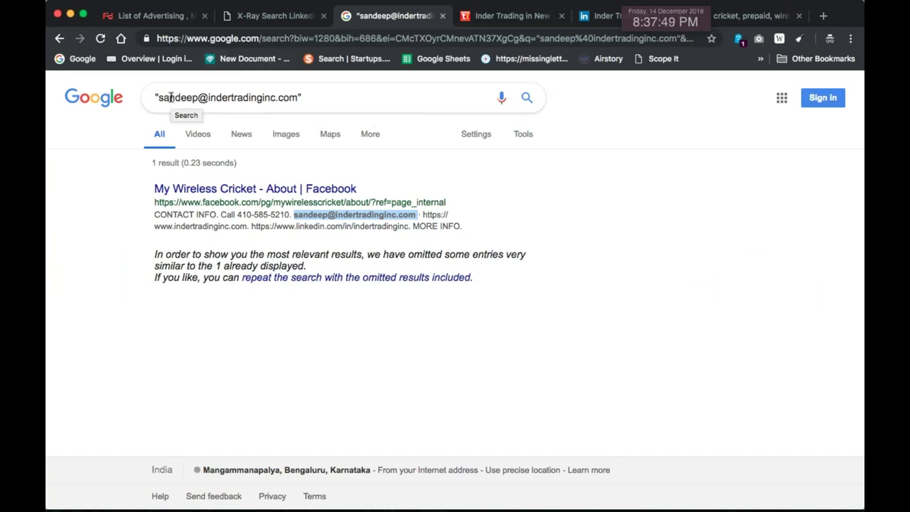
left_click(197, 97)
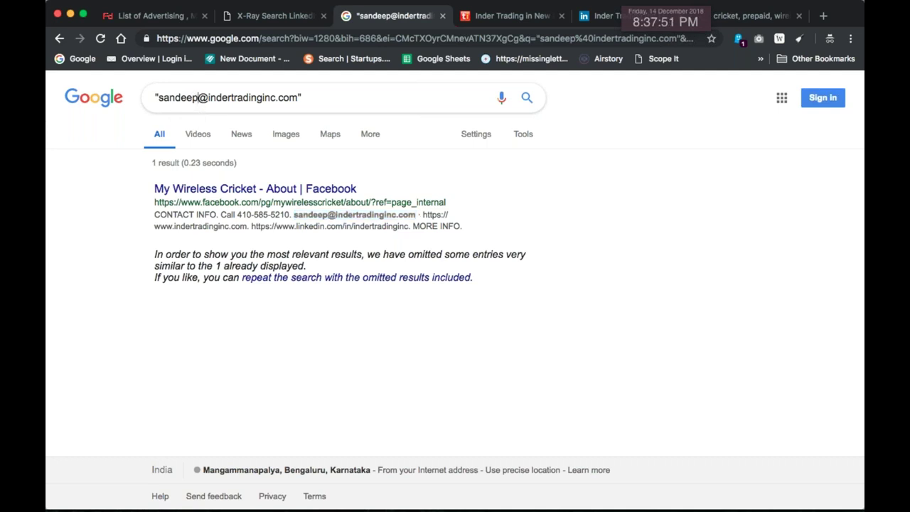
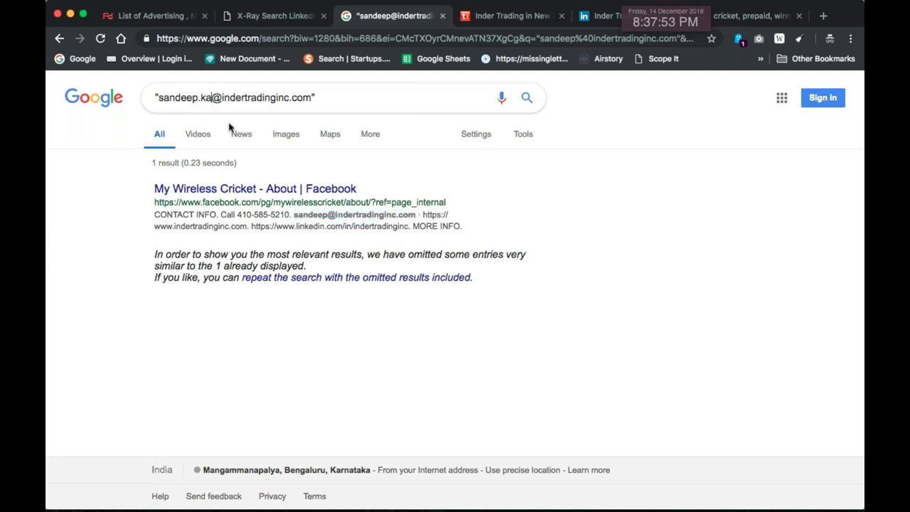
key("Return")
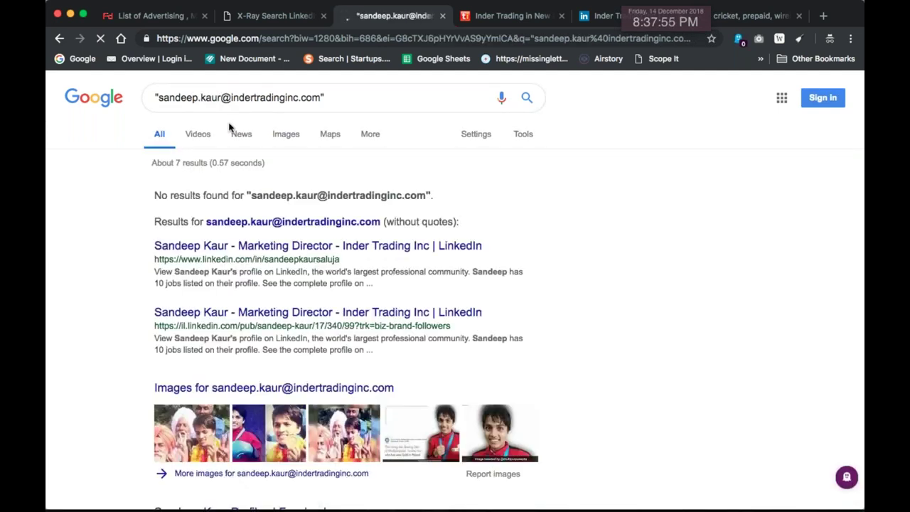
scroll(313, 264, "down", 1)
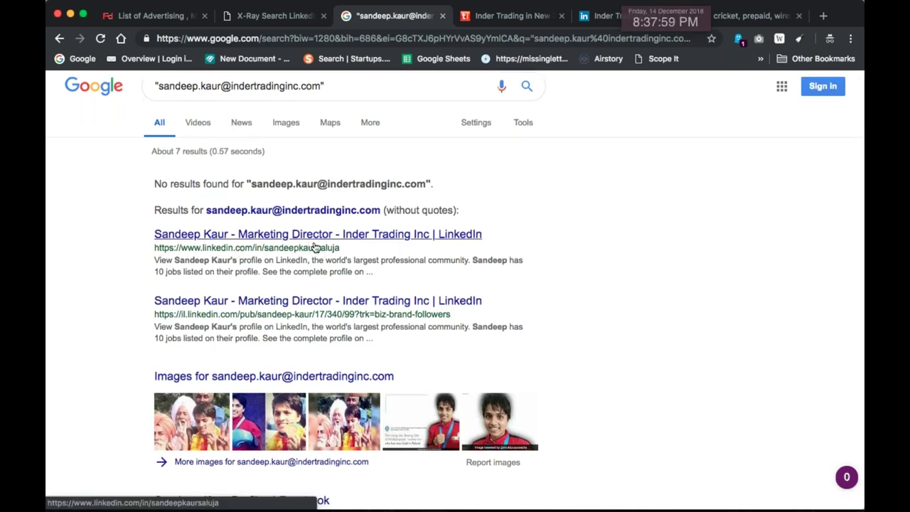
scroll(315, 247, "down", 5)
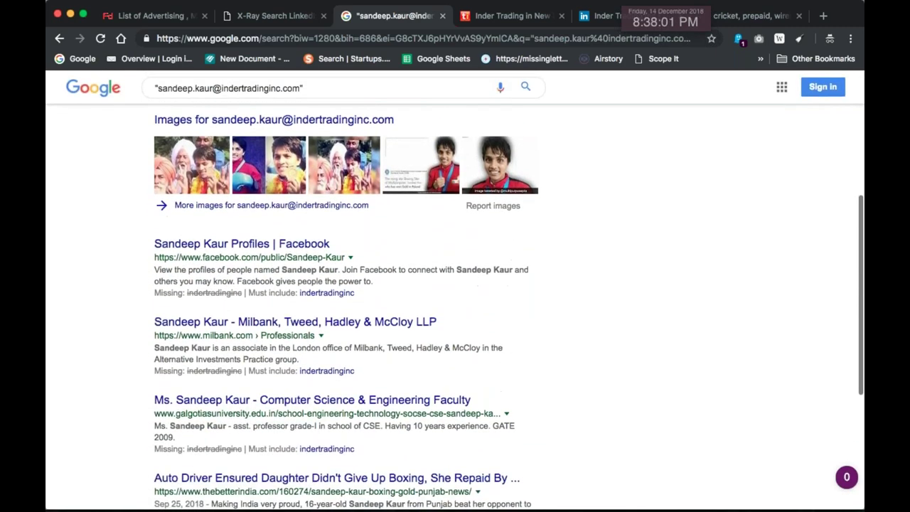
scroll(455, 306, "down", 4)
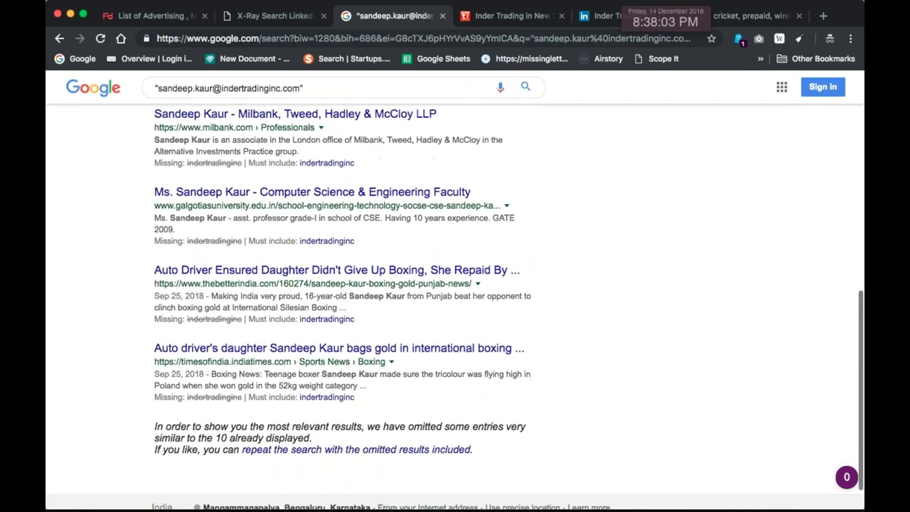
scroll(275, 275, "up", 10)
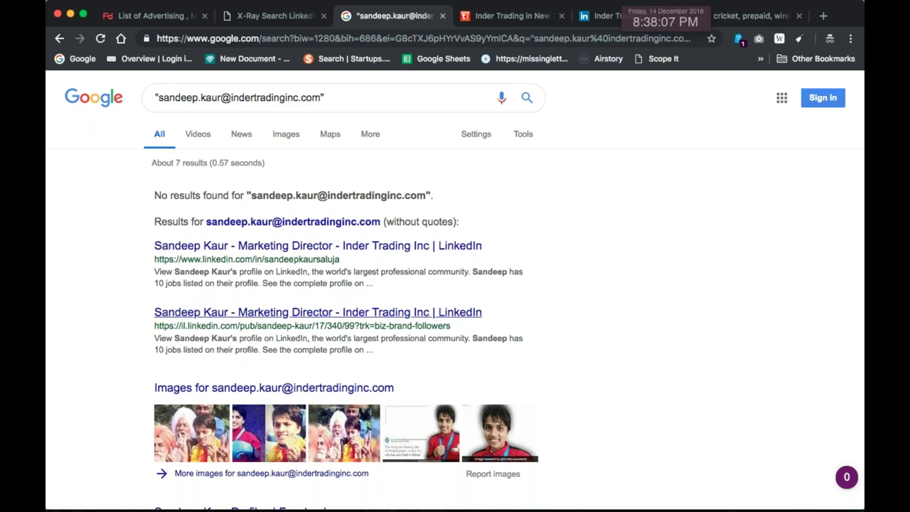
Rerun the first-name-only address search, getting the My Wireless Cricket Facebook result
left_click(221, 99)
key("BackSpace")
key("BackSpace")
key("BackSpace")
key("BackSpace")
key("BackSpace")
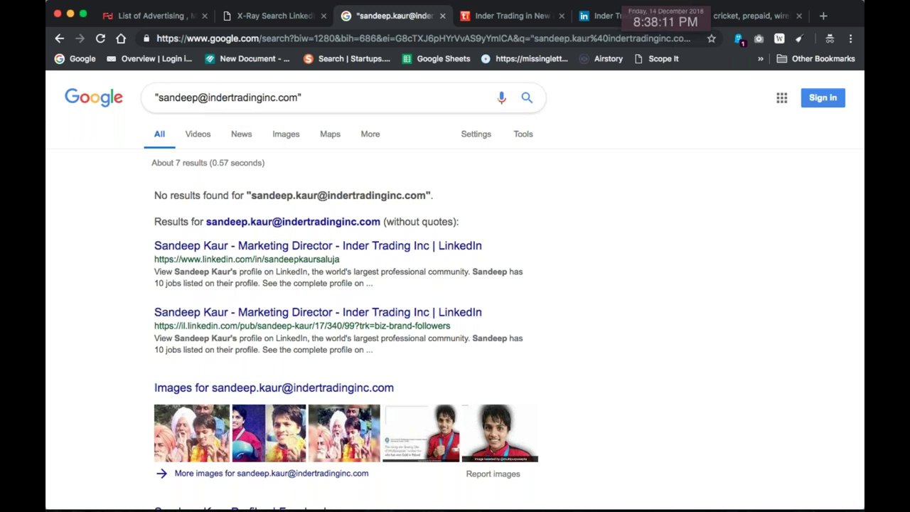
key("Return")
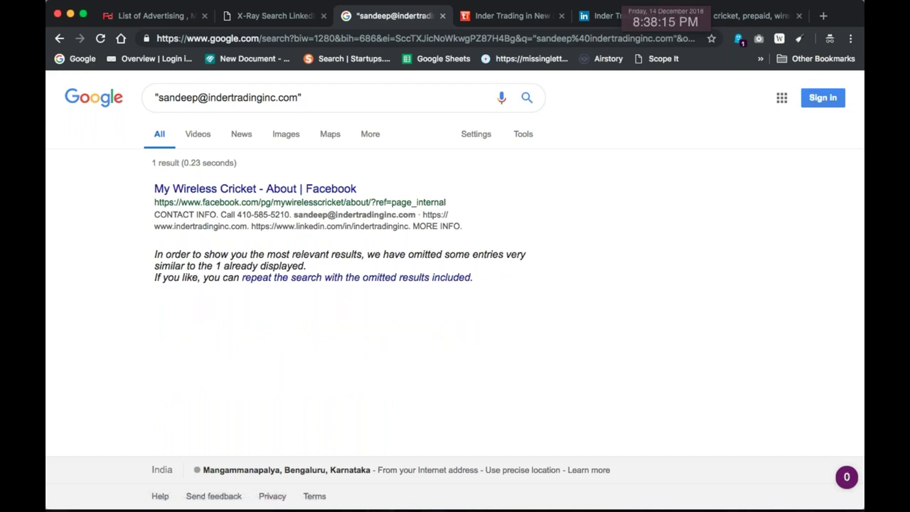
left_click_drag(300, 97, 157, 97)
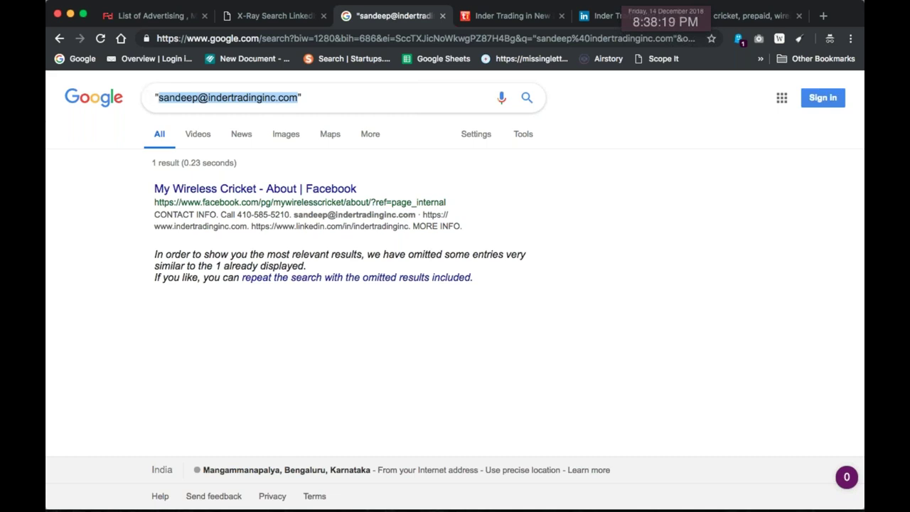
Open MailTester.com in the Inder Trading seller tab
left_click(518, 21)
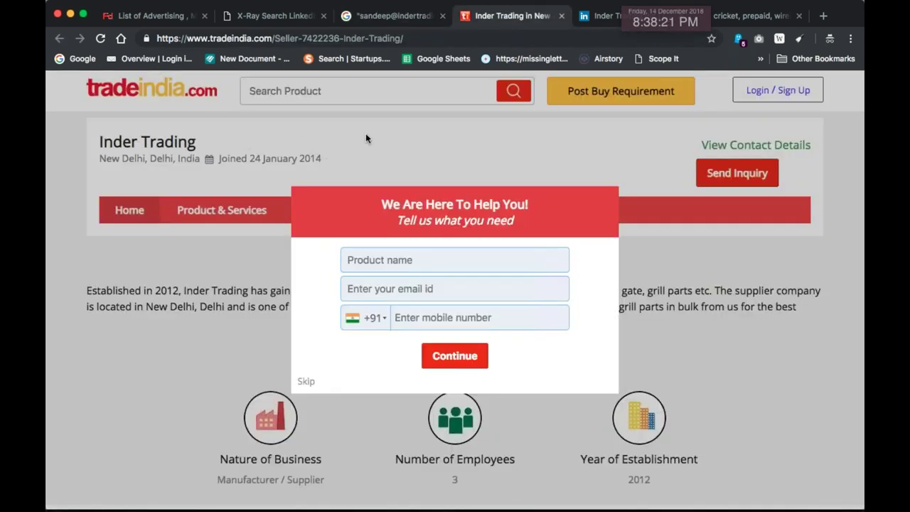
key("super+l")
type("mailt")
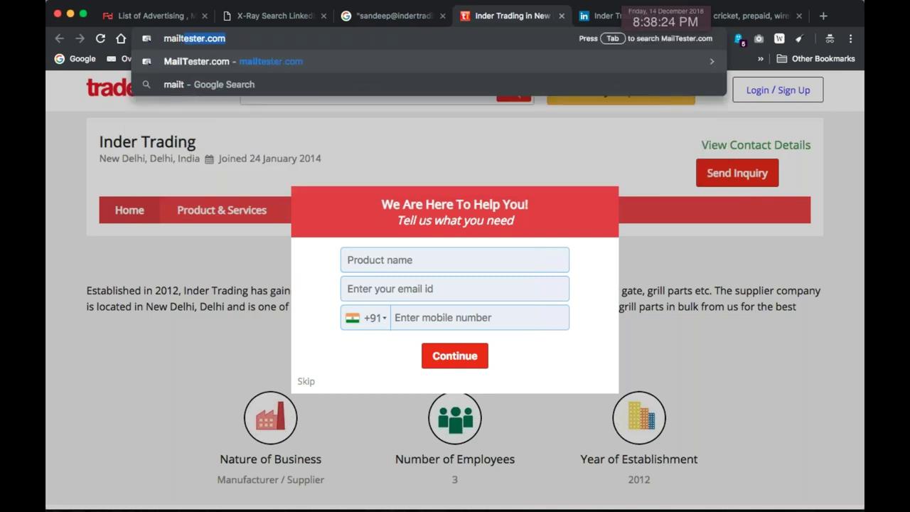
key("Return")
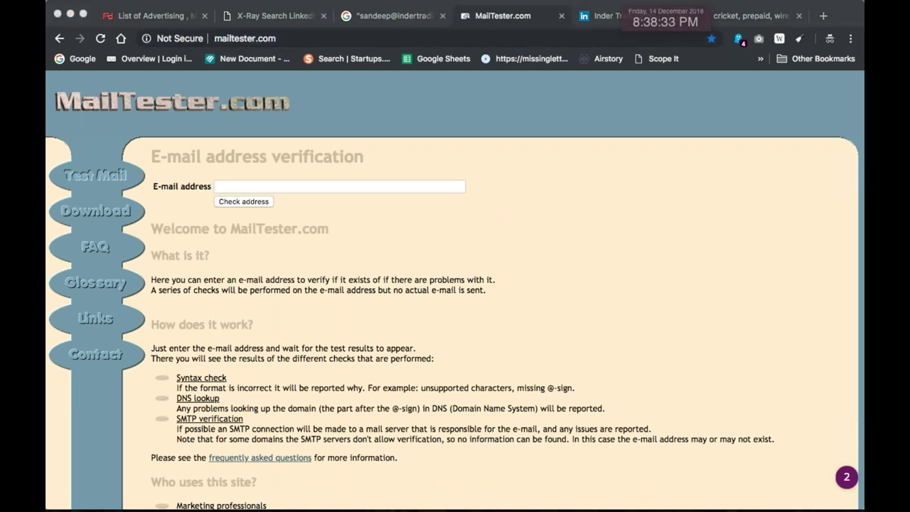
Paste the lead's guessed company e-mail address from clipboard history into the E-mail address field
left_click(346, 189)
key("super+c")
key("super+l")
key("Right")
left_click(345, 187)
key("super+v")
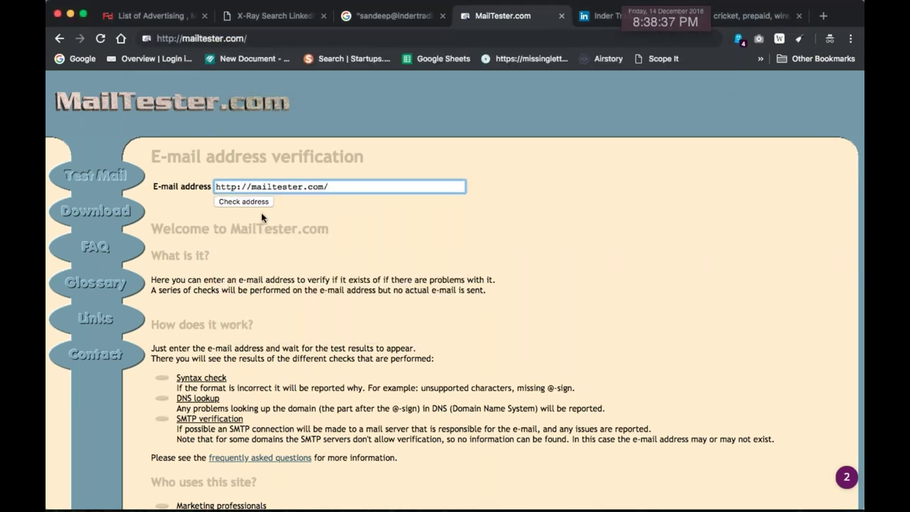
key("super+z")
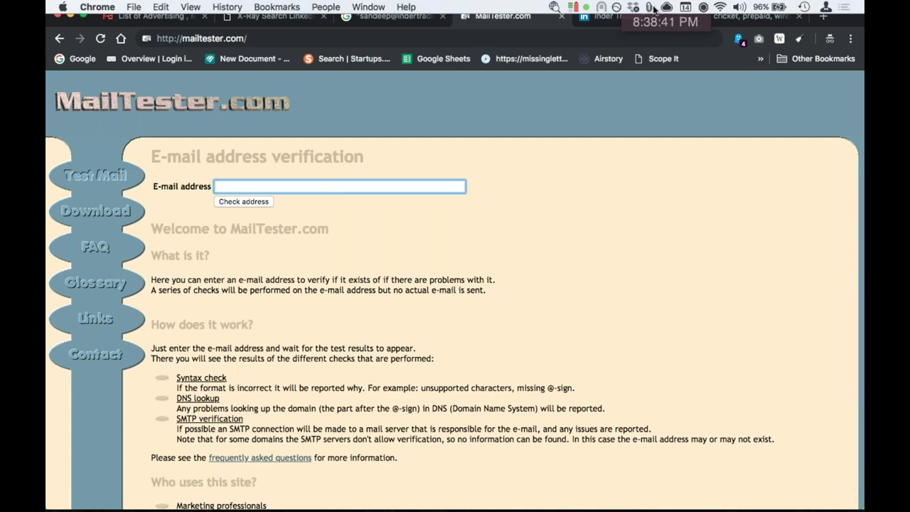
left_click(650, 8)
left_click(593, 58)
left_click(256, 187)
key("super+v")
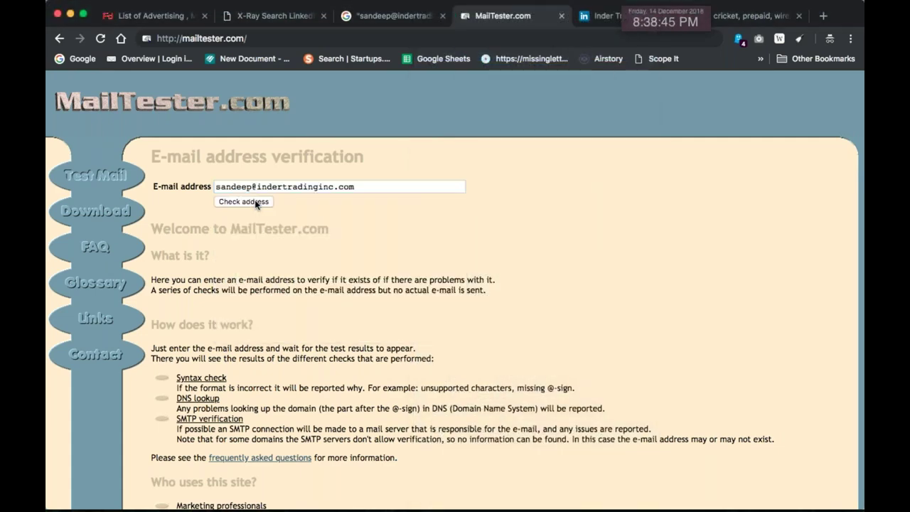
Check the address, confirming it is valid on Google mail servers, then return to Google
left_click(255, 203)
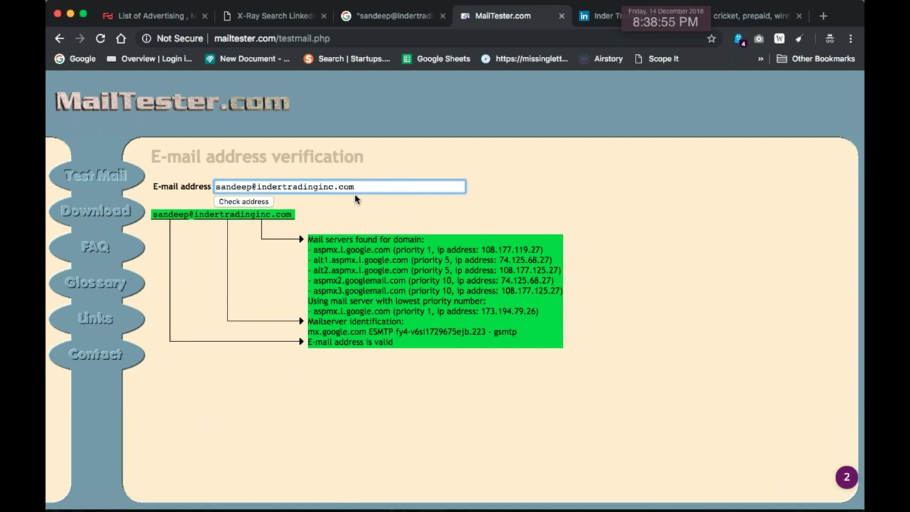
left_click_drag(409, 261, 305, 239)
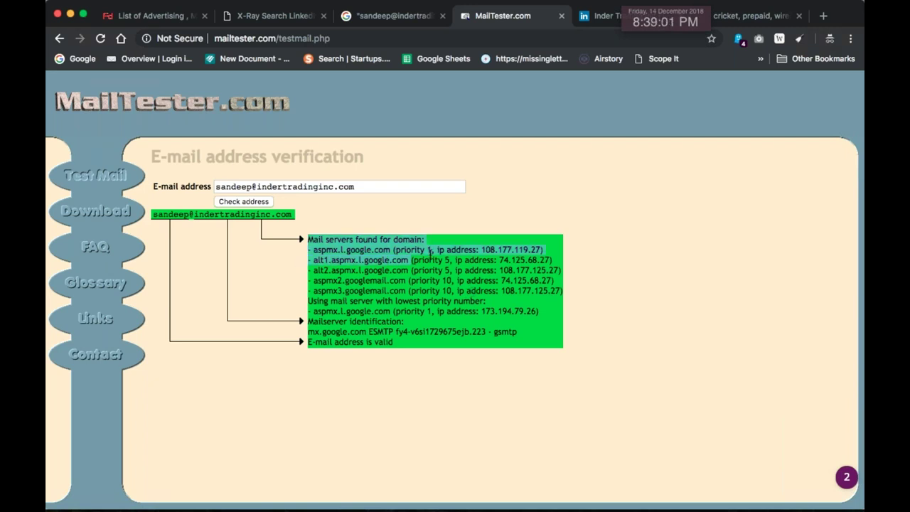
triple_click(364, 188)
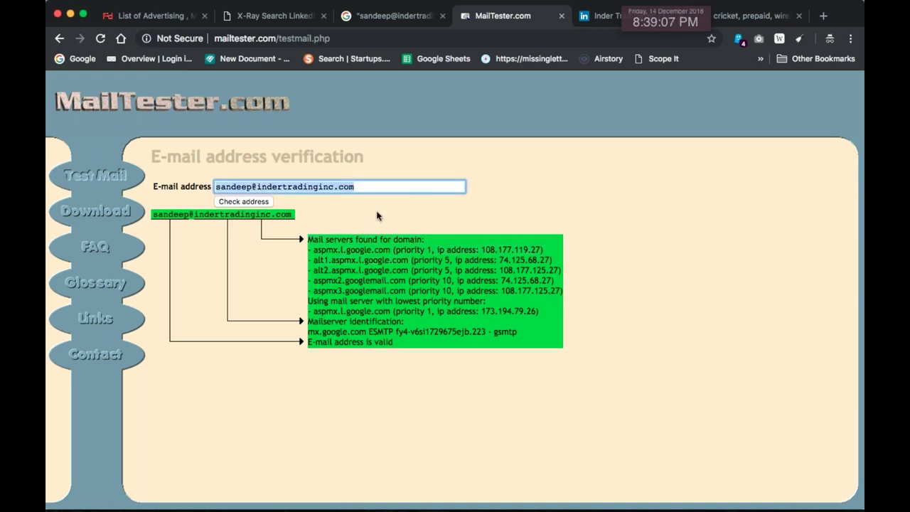
left_click(395, 19)
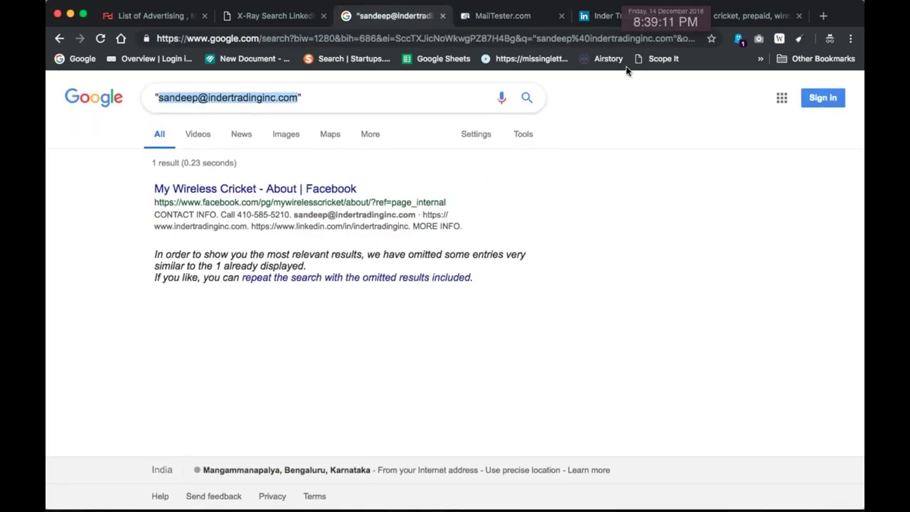
Close the LinkedIn, company site and search tabs, then load Google in a new incognito window
left_click(604, 16)
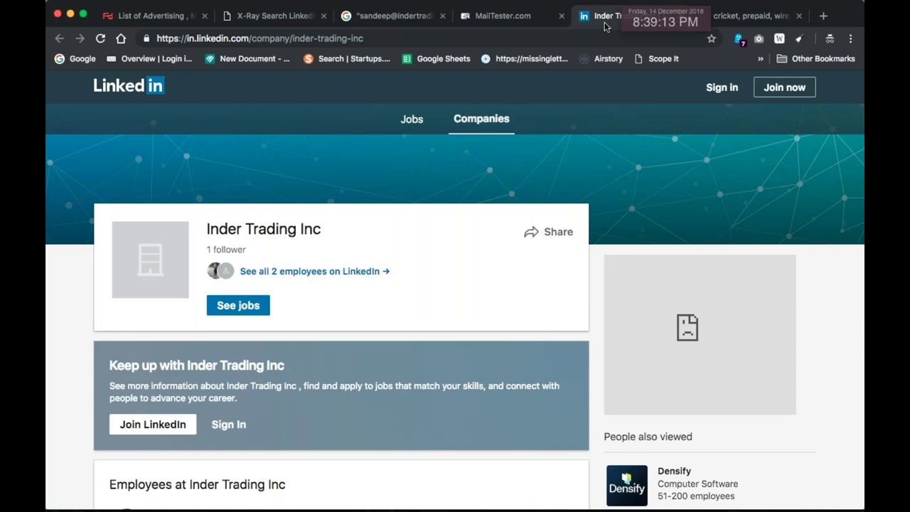
key("ctrl+Tab")
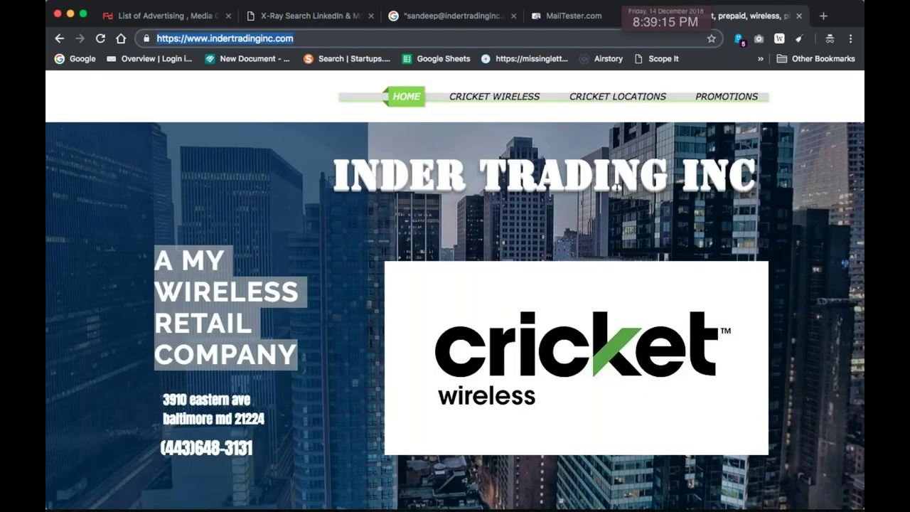
key("super+w")
key("super+w")
key("super+w")
key("super+w")
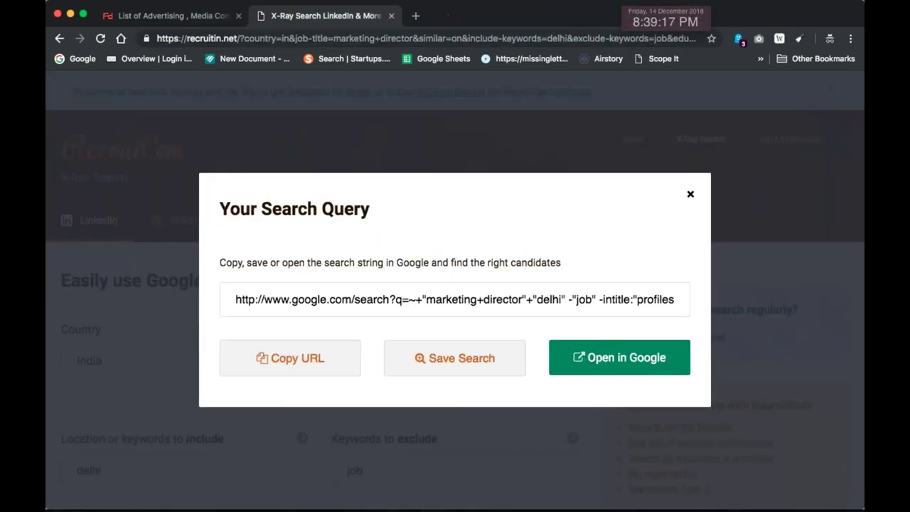
left_click(390, 16)
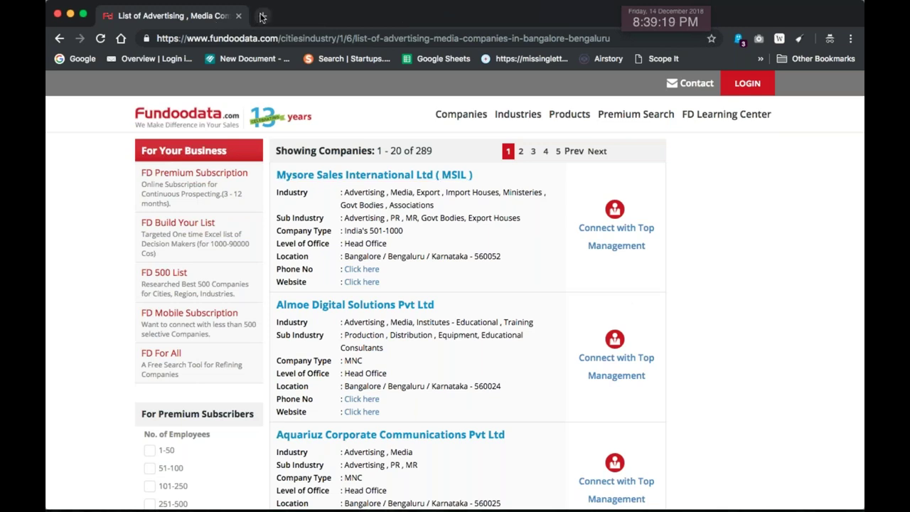
key("super+shift+n")
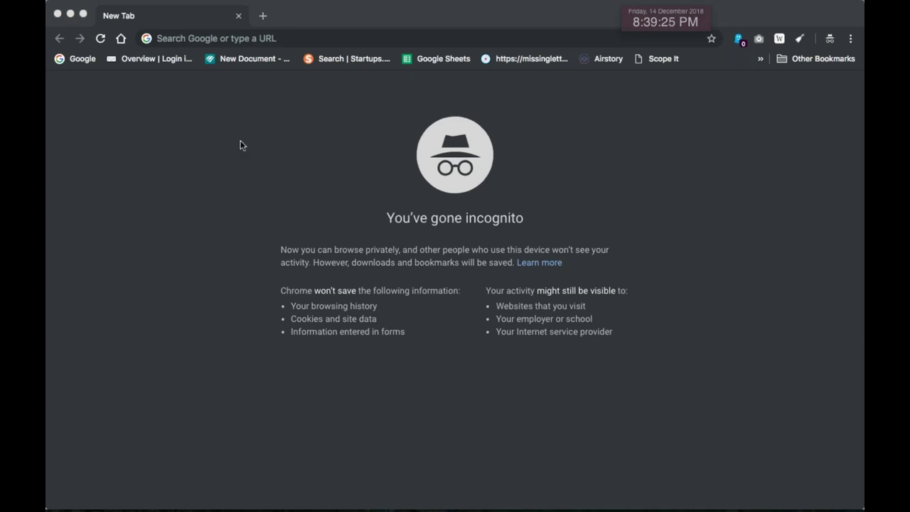
left_click(73, 58)
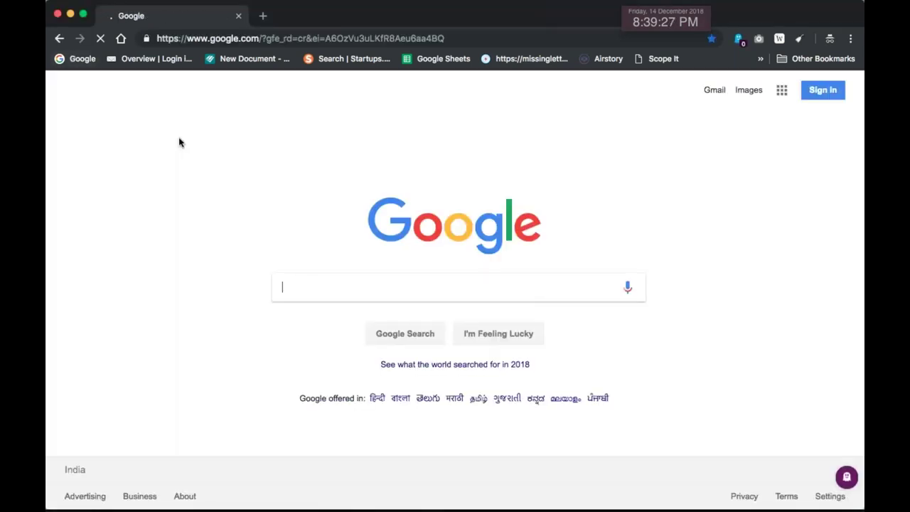
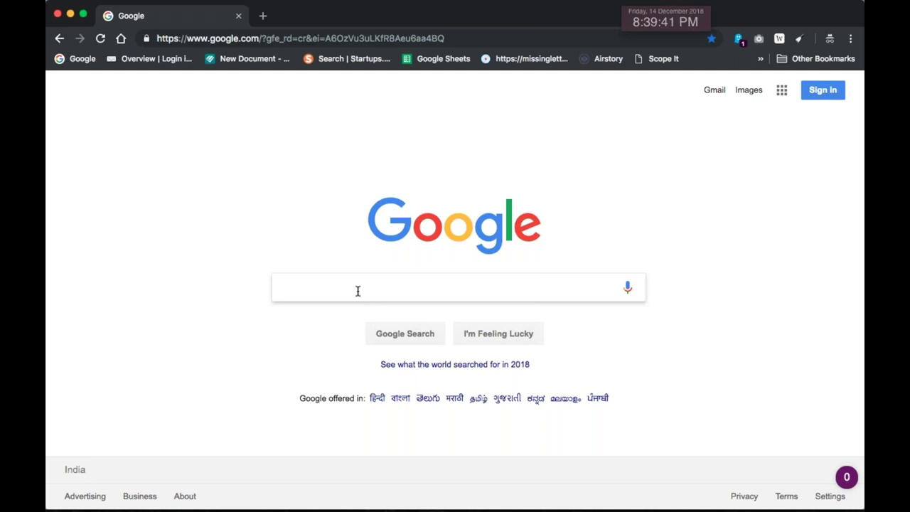
Search Google for 'microsoft tech' together with the prospect's first name
type("microsoft tech")
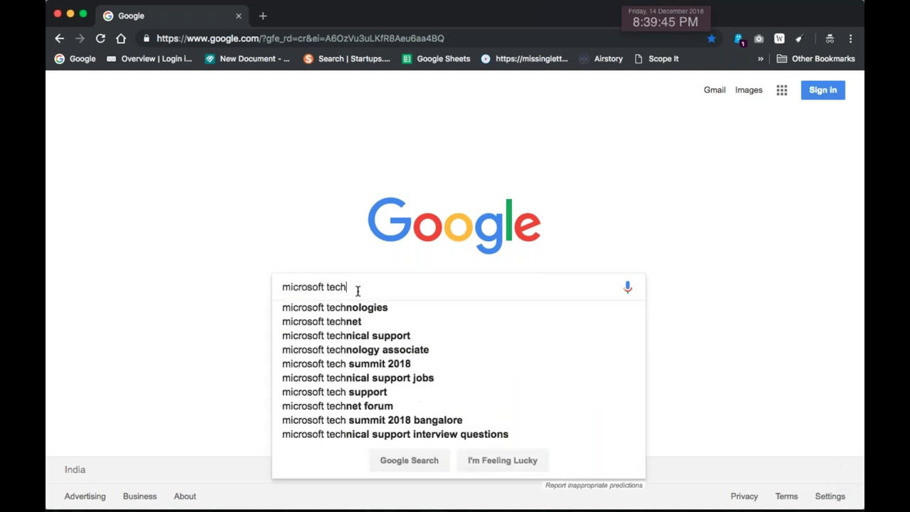
key("Return")
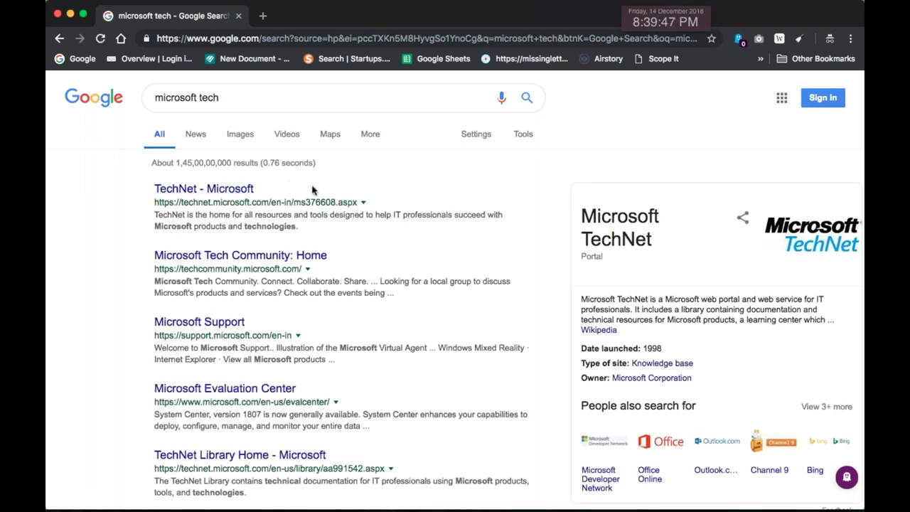
scroll(341, 295, "down", 2)
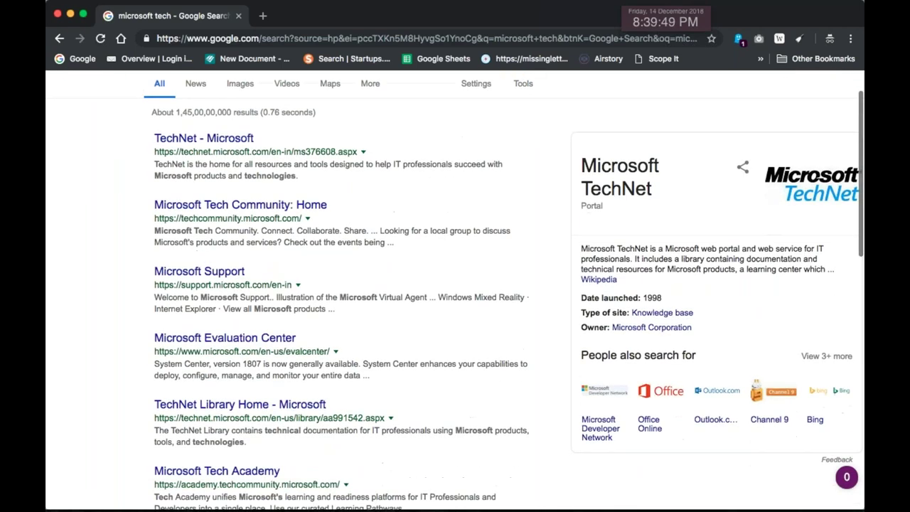
scroll(388, 325, "down", 4)
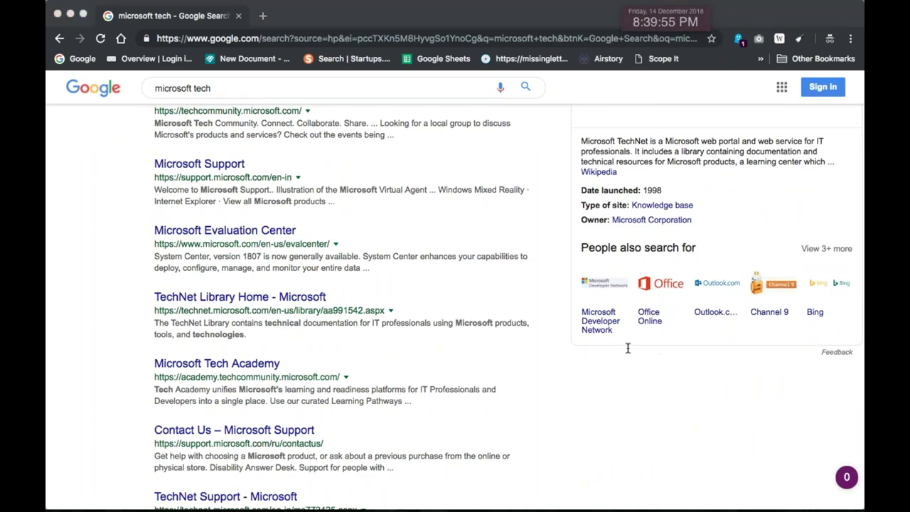
scroll(308, 159, "up", 3)
scroll(278, 113, "down", 6)
scroll(281, 135, "up", 2)
scroll(284, 284, "up", 5)
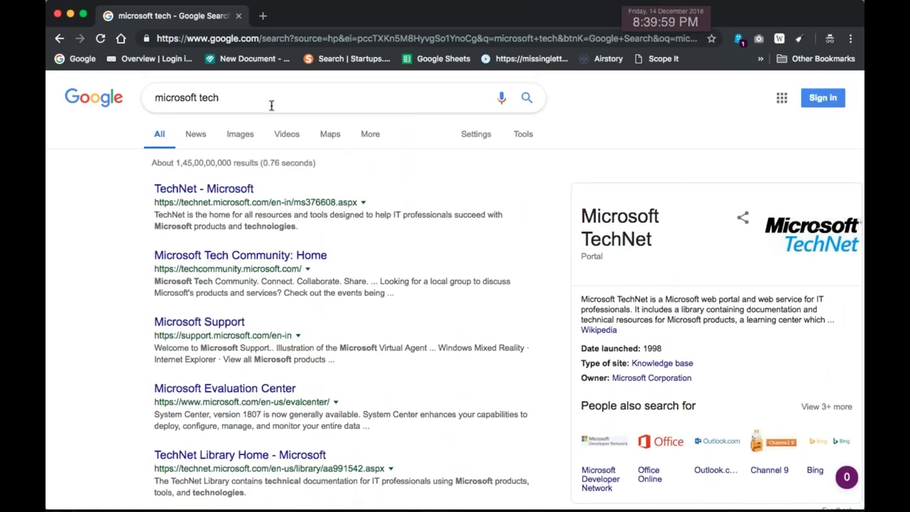
left_click(270, 101)
type("abhishek")
key("Return")
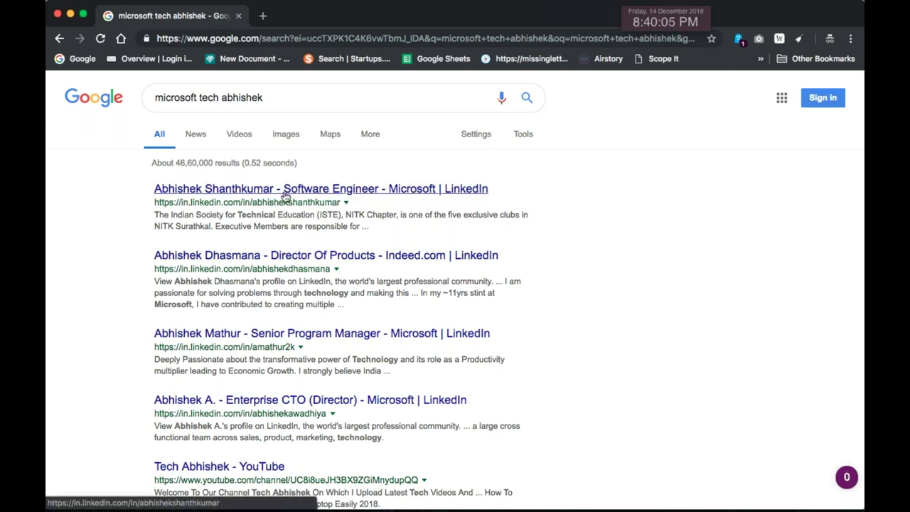
Copy the top LinkedIn result's full name into a new text box in the Curio notes
left_click_drag(126, 189, 282, 199)
key("super+c")
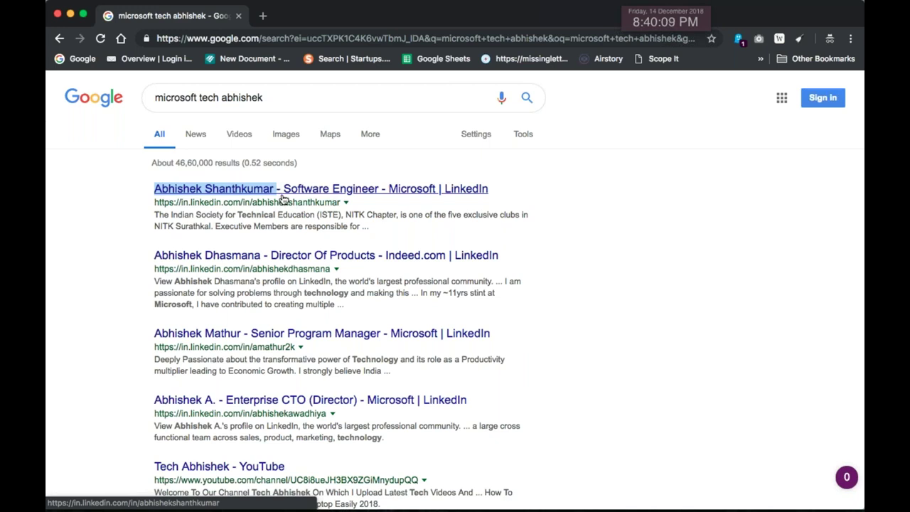
key("super+Tab")
key("super+Tab")
double_click(274, 276)
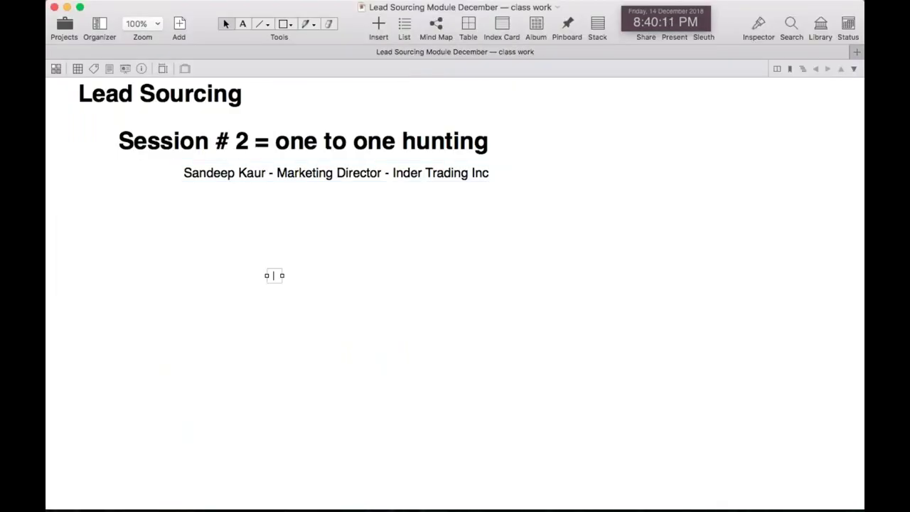
key("super+v")
left_click(361, 277)
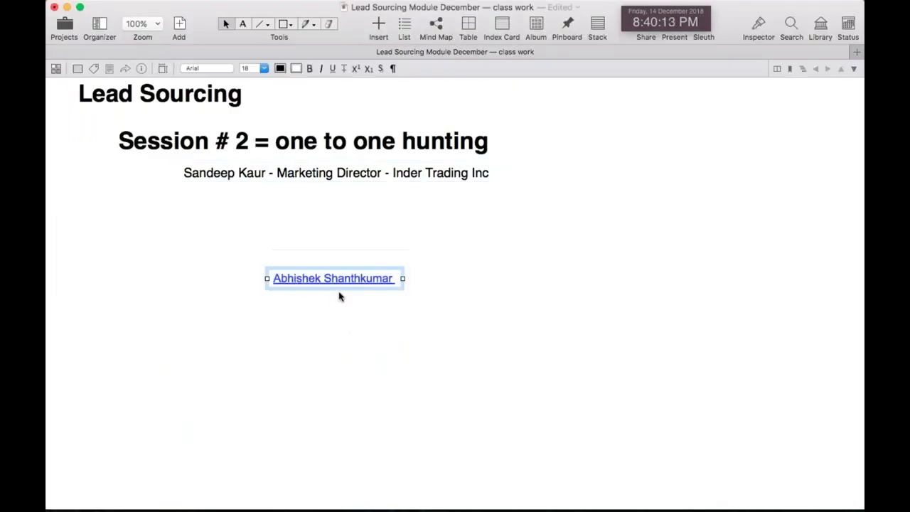
key("super+Tab")
key("super+Tab")
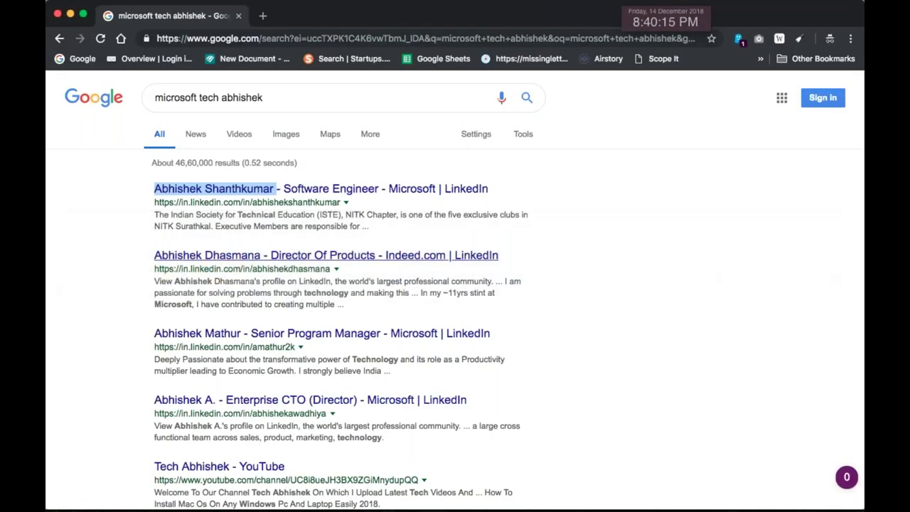
Search Google for quoted "microsoft.com" plus only the prospect's first name
scroll(363, 265, "down", 1)
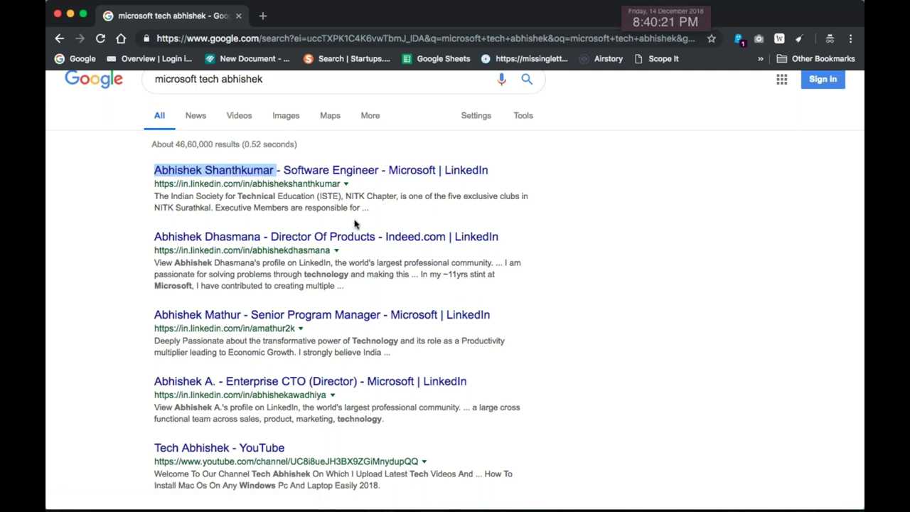
scroll(355, 224, "down", 2)
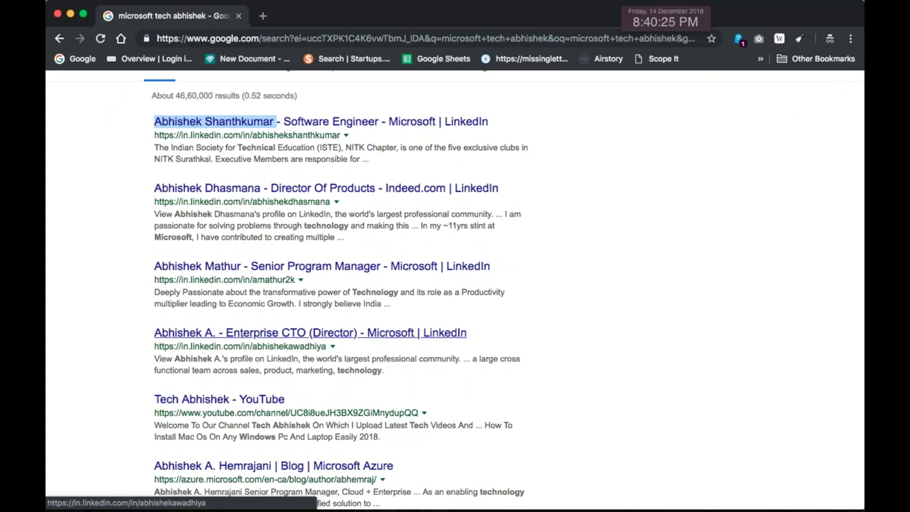
scroll(320, 331, "down", 2)
scroll(315, 294, "up", 5)
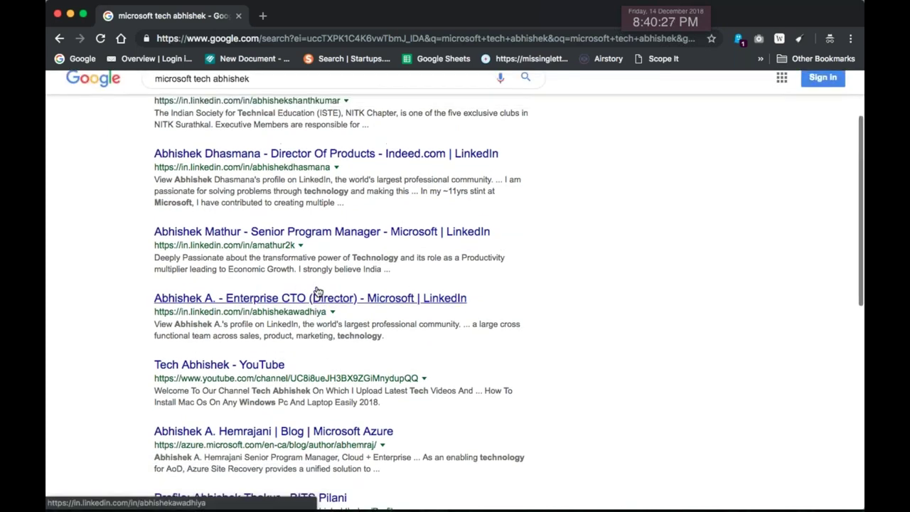
key("slash")
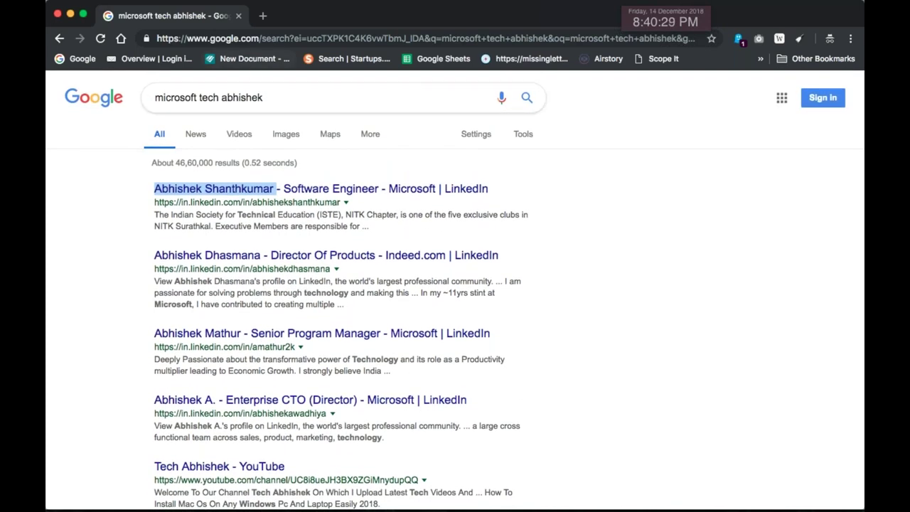
key("alt+shift+Left")
key("alt+shift+Left")
key("alt+shift+Left")
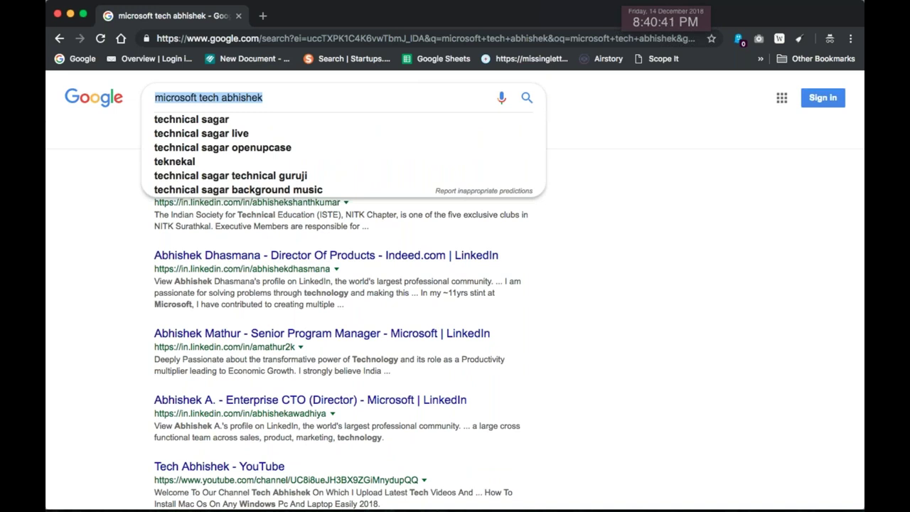
type("micr")
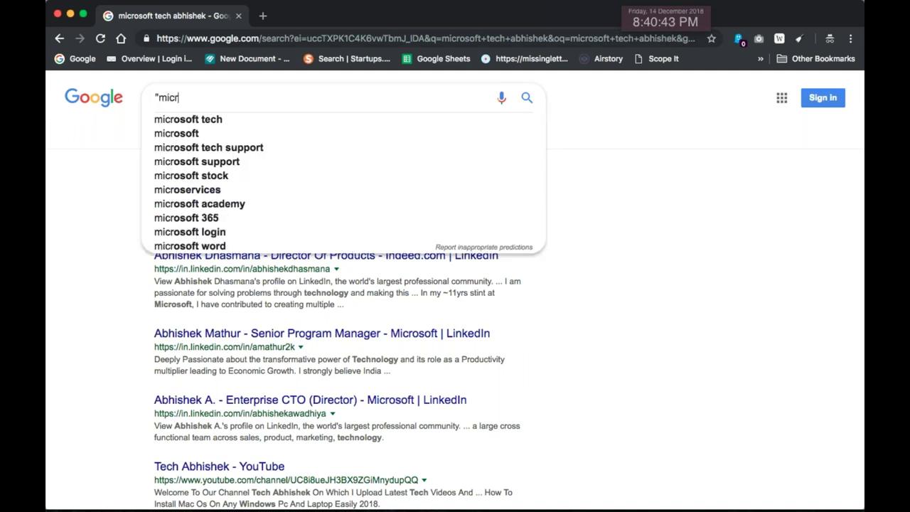
key("BackSpace")
key("BackSpace")
type("r")
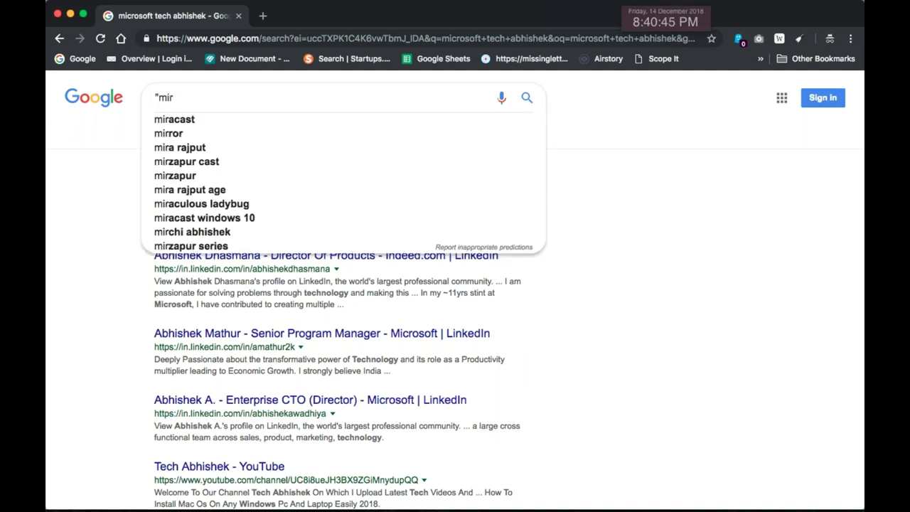
key("BackSpace")
type("crosoft")
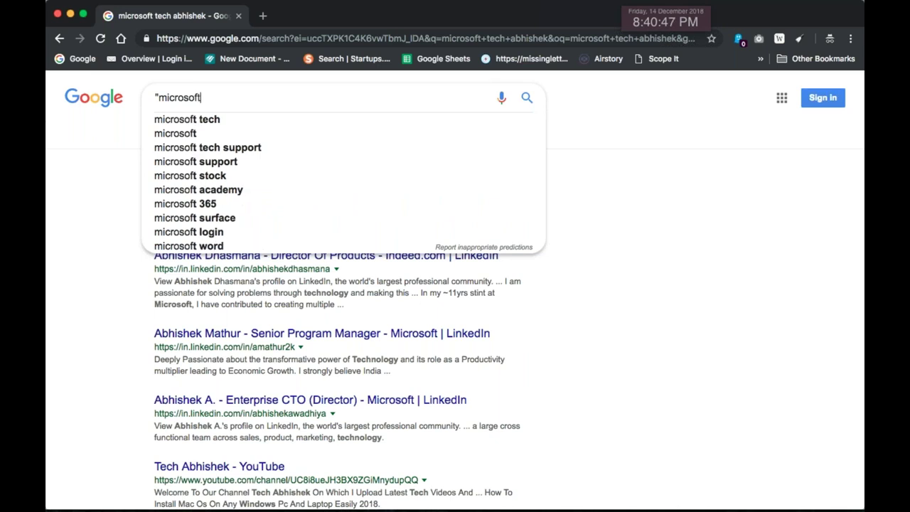
type(".com\"")
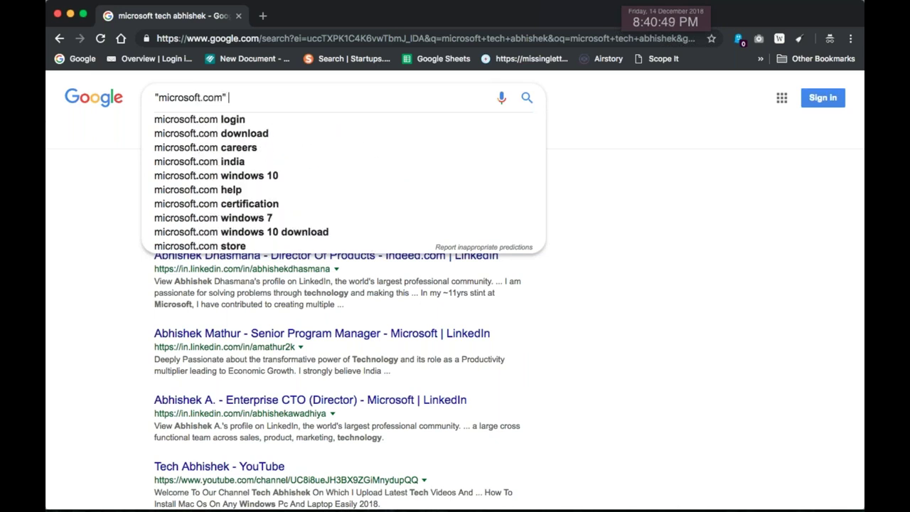
key("super+v")
type("\"")
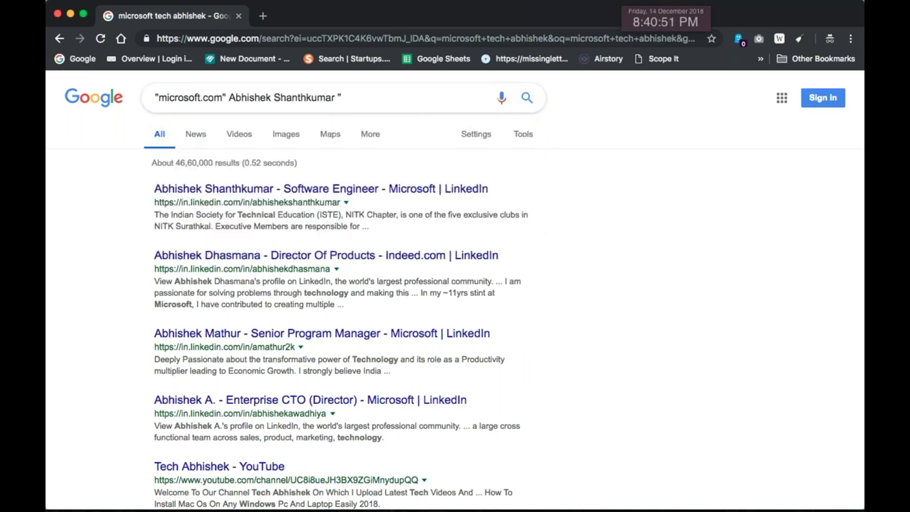
key("BackSpace")
key("BackSpace")
key("BackSpace")
key("BackSpace")
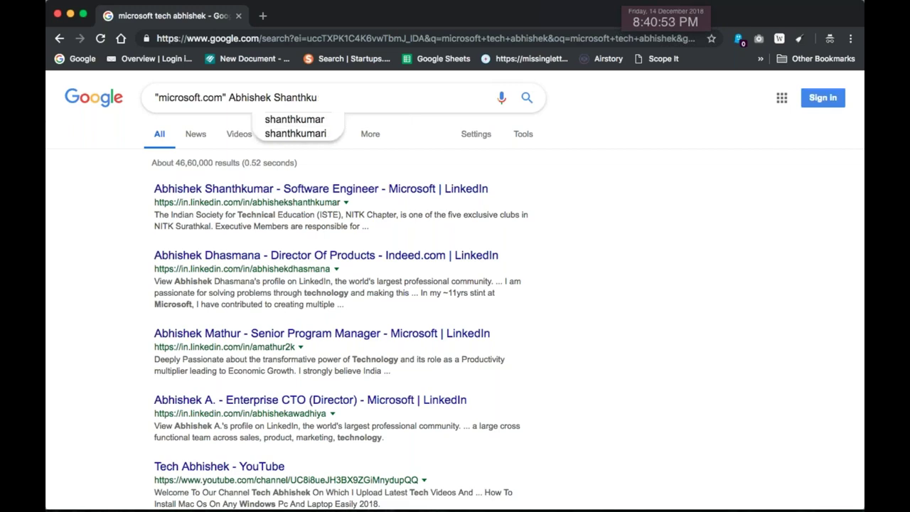
key("BackSpace")
key("BackSpace")
key("Return")
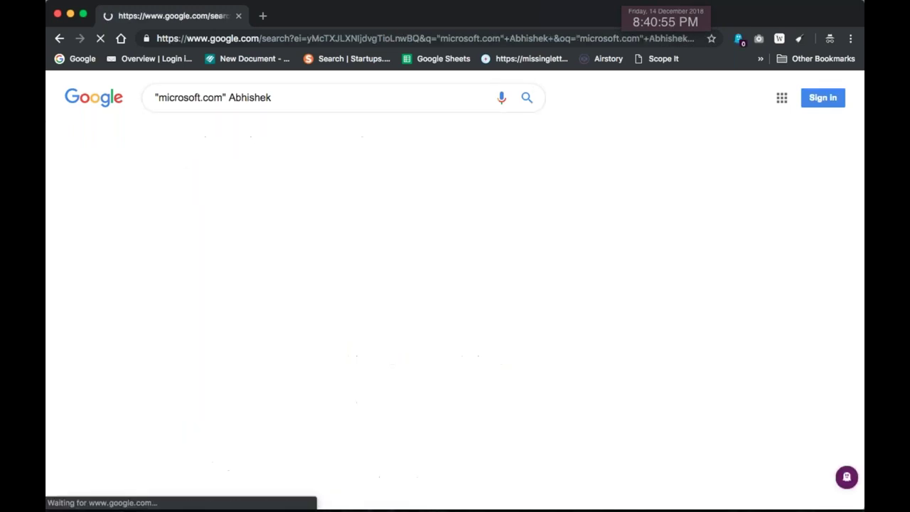
Scan the roughly 1,01,000 results for microsoft.com e-mail addresses, then select the first name in the query
scroll(376, 284, "down", 1)
scroll(376, 284, "down", 3)
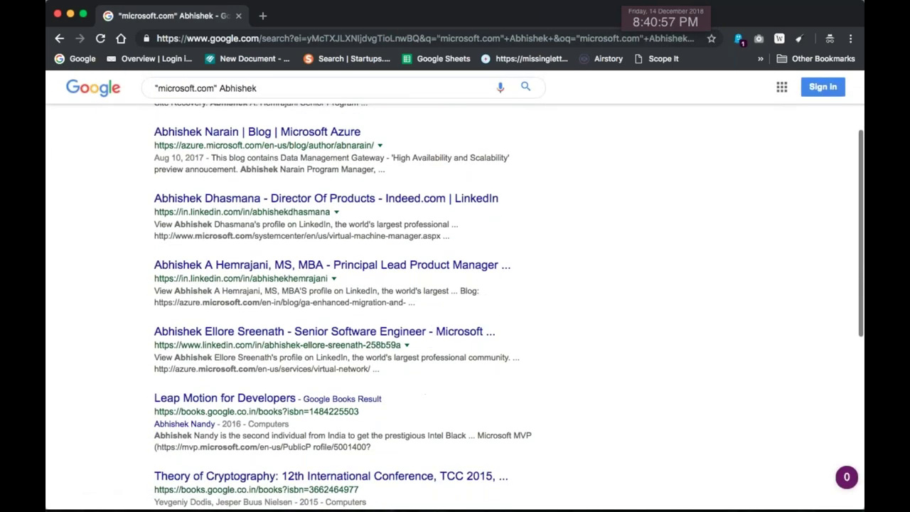
scroll(333, 268, "down", 2)
scroll(332, 266, "down", 2)
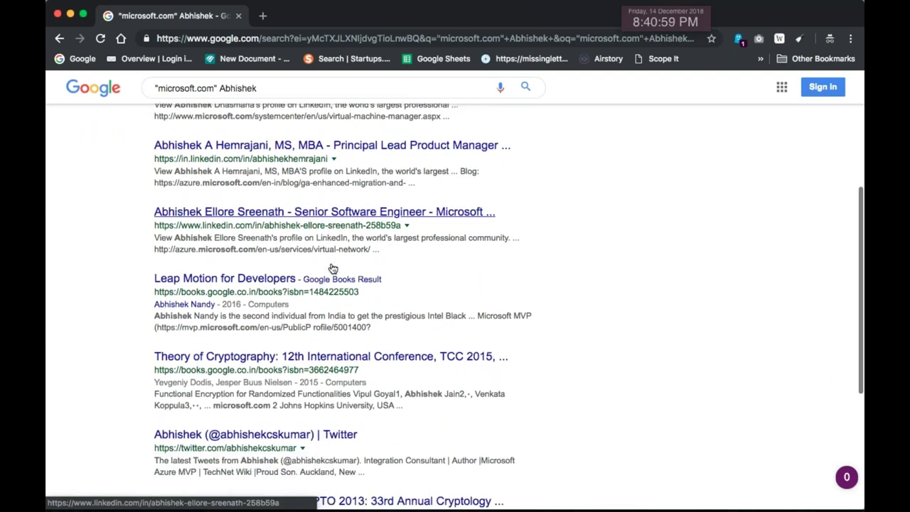
left_click_drag(288, 249, 169, 247)
scroll(385, 272, "down", 3)
scroll(278, 275, "down", 1)
left_click_drag(345, 219, 188, 206)
scroll(427, 284, "down", 2)
left_click_drag(271, 229, 214, 229)
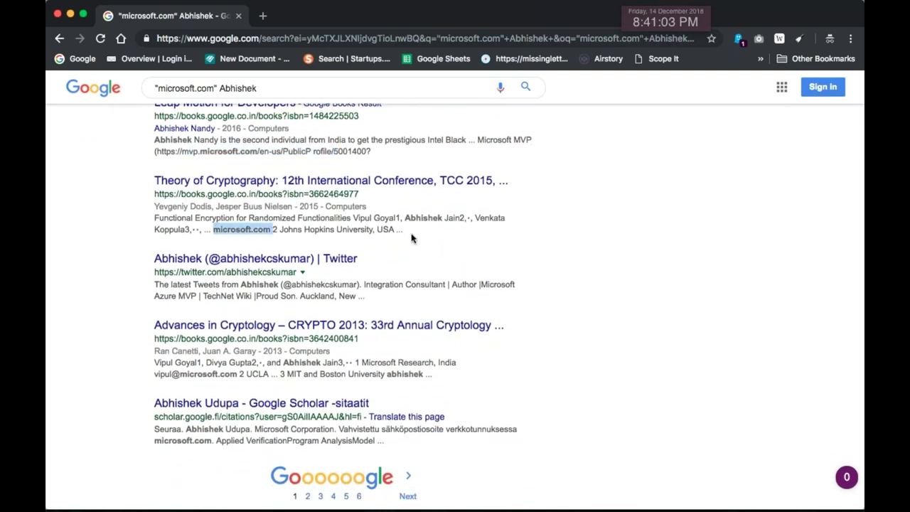
left_click_drag(459, 218, 468, 220)
scroll(488, 252, "down", 1)
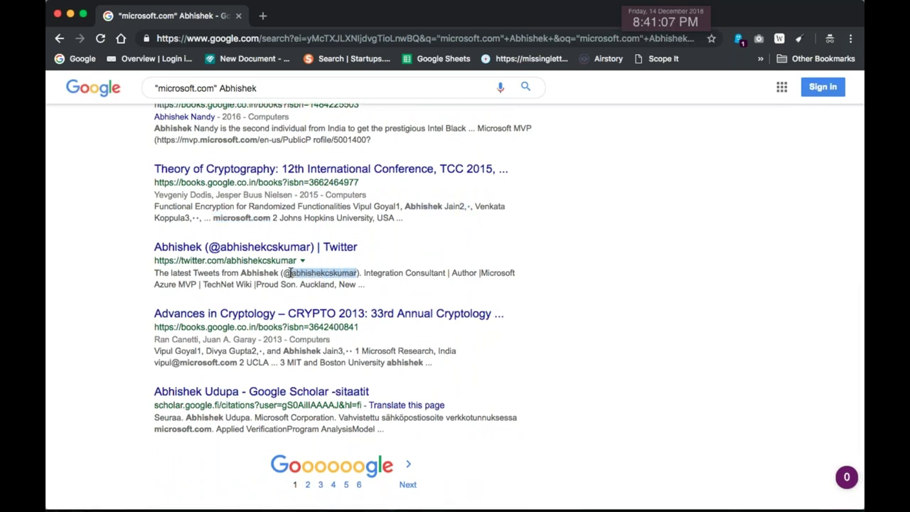
scroll(395, 276, "down", 3)
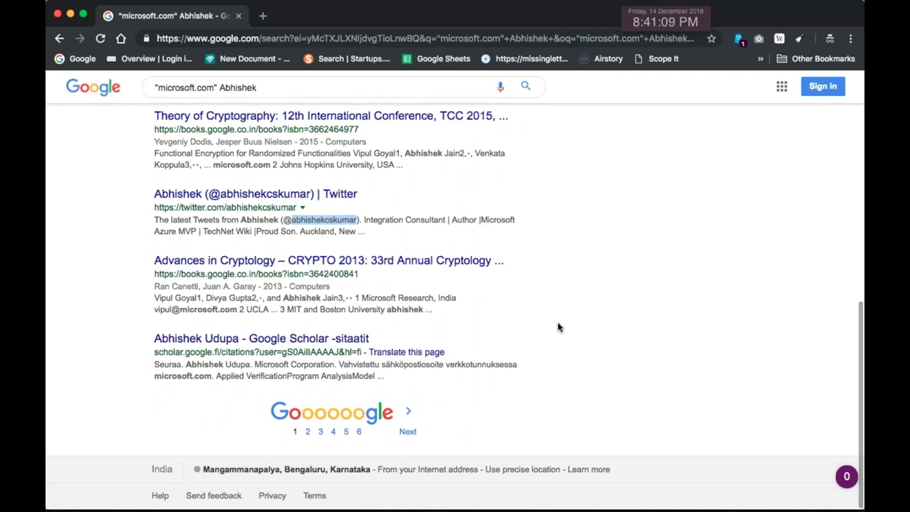
left_click_drag(237, 310, 181, 310)
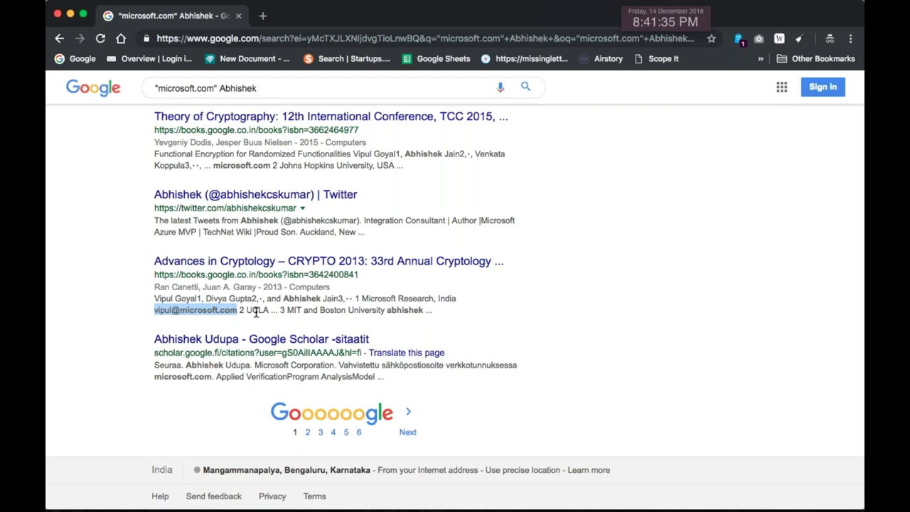
scroll(256, 313, "up", 15)
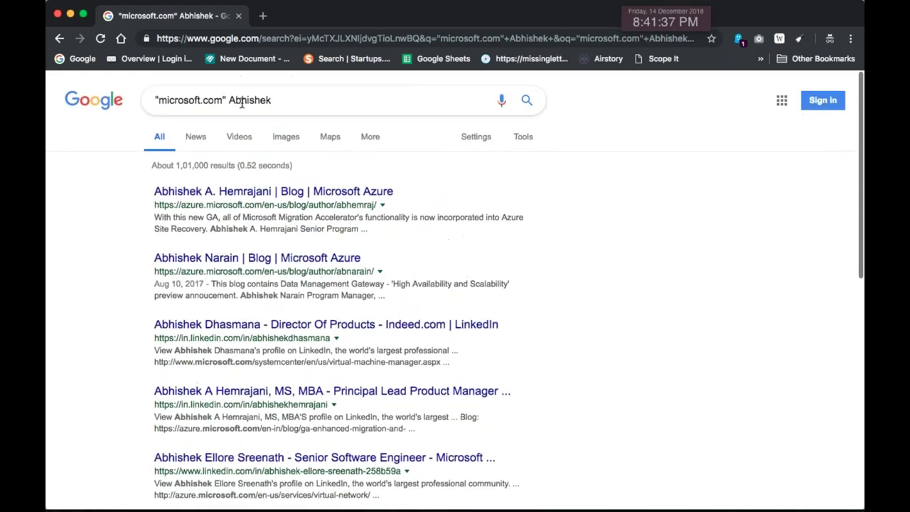
left_click_drag(230, 98, 280, 98)
Search Google for the prospect's guessed e-mail address
key("BackSpace")
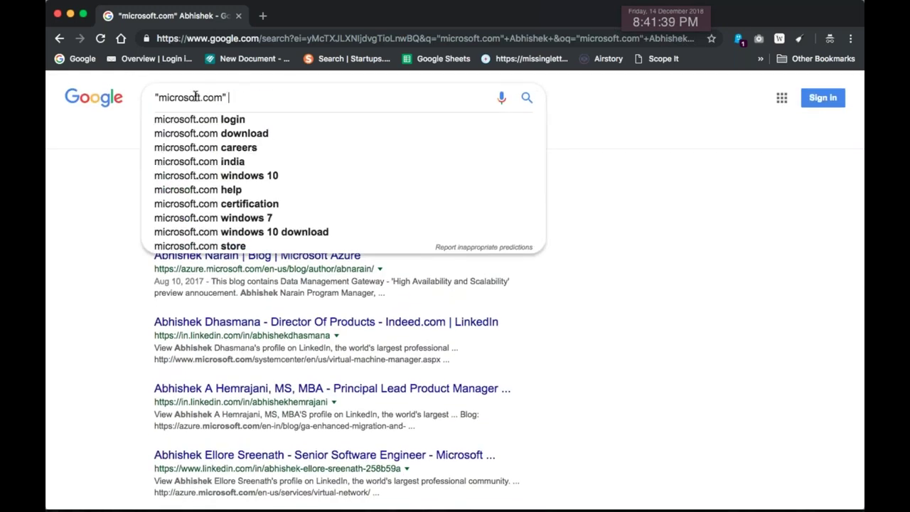
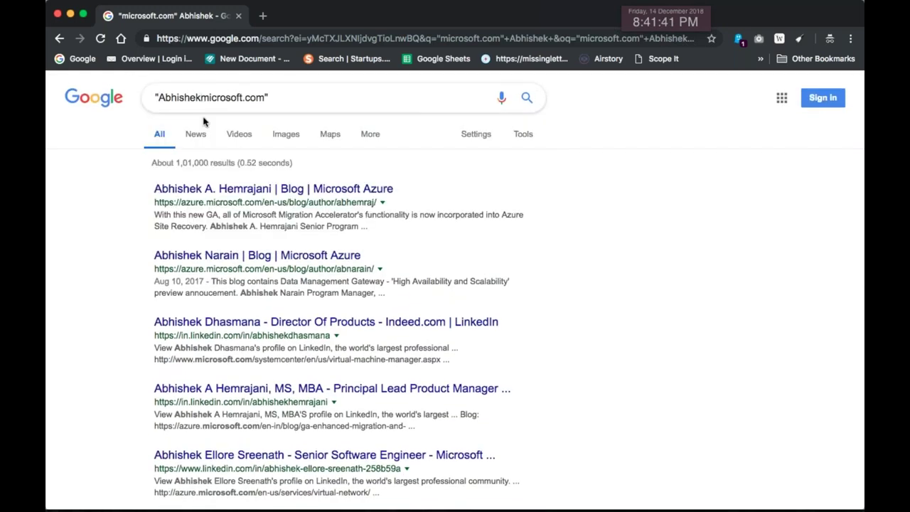
key("Return")
scroll(214, 285, "down", 1)
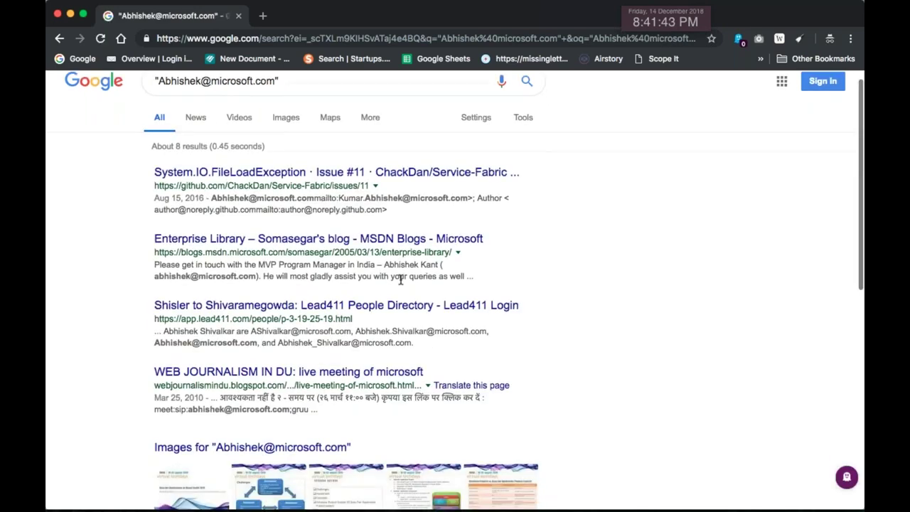
left_click_drag(235, 275, 176, 275)
scroll(302, 287, "down", 2)
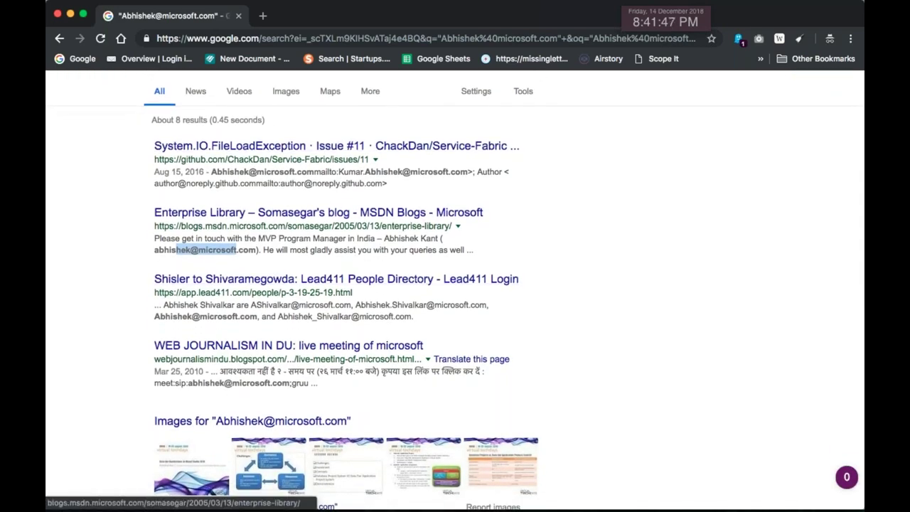
scroll(345, 301, "down", 5)
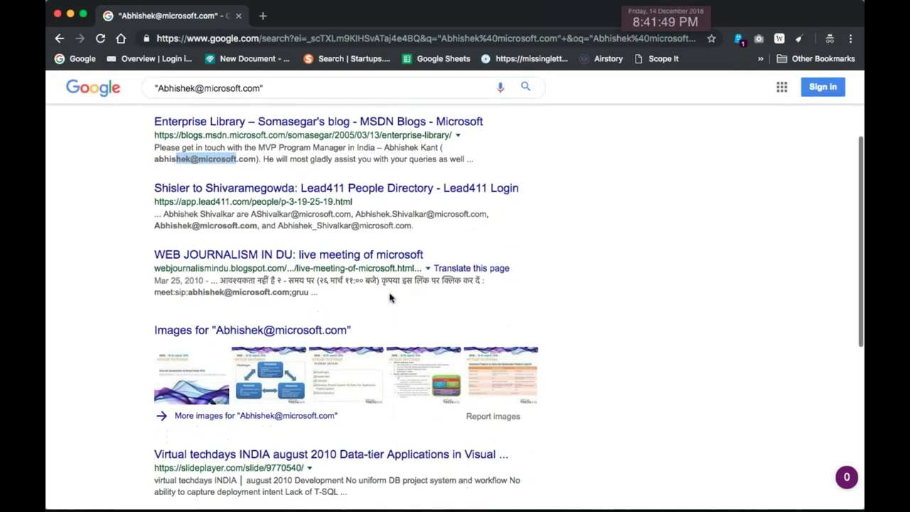
scroll(390, 294, "up", 6)
Add the prospect's surname to the e-mail query and review the results
left_click(319, 100)
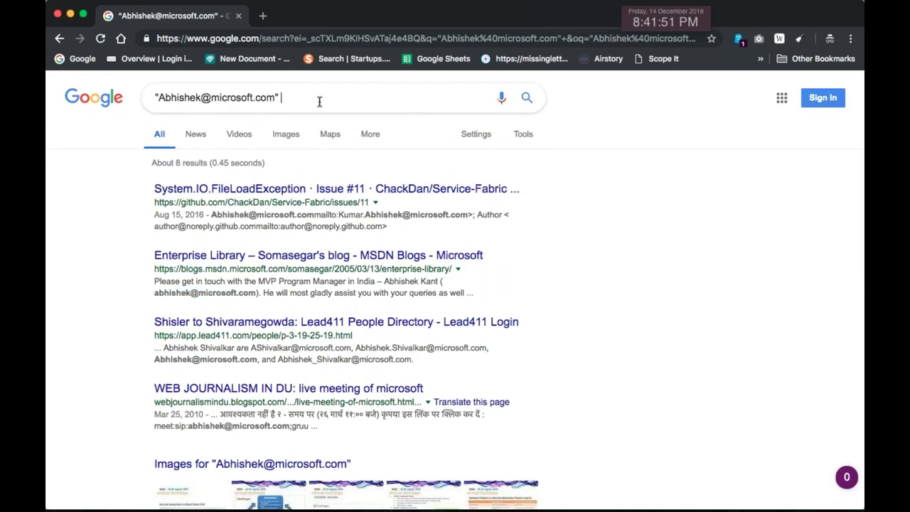
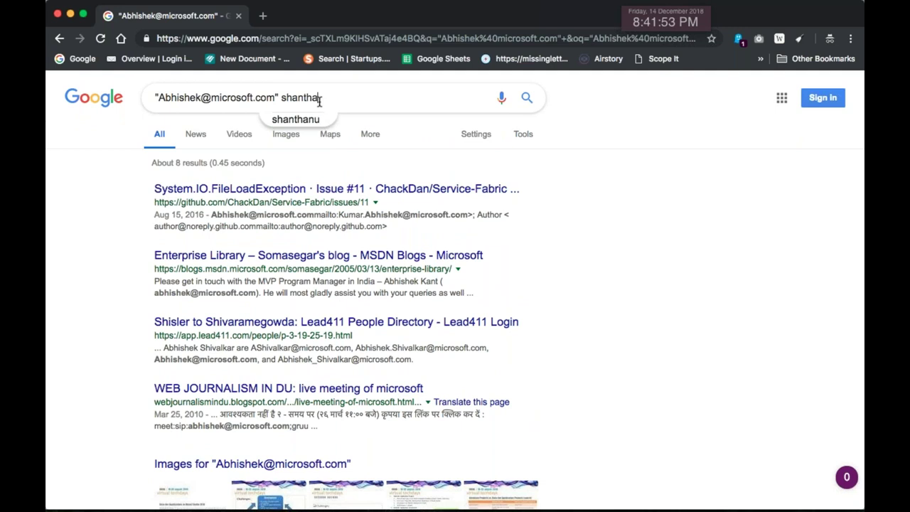
key("Return")
key("super+Tab")
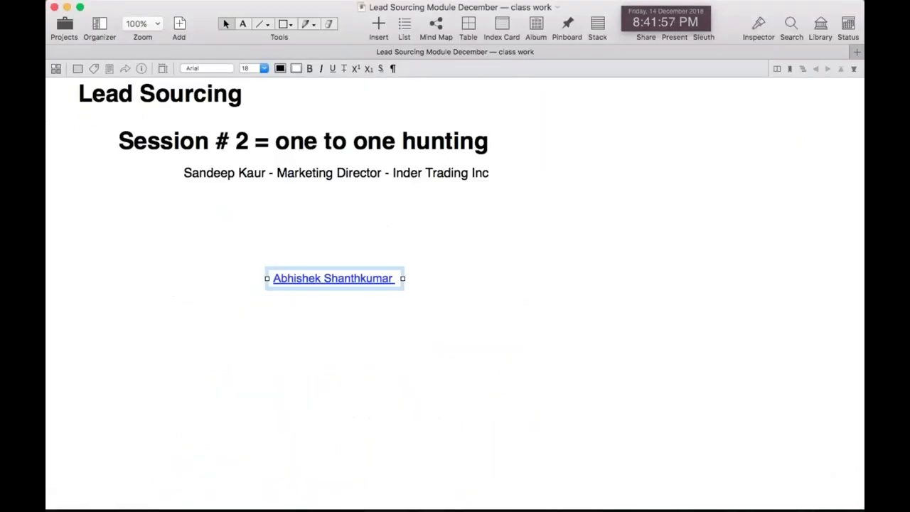
key("super+Tab")
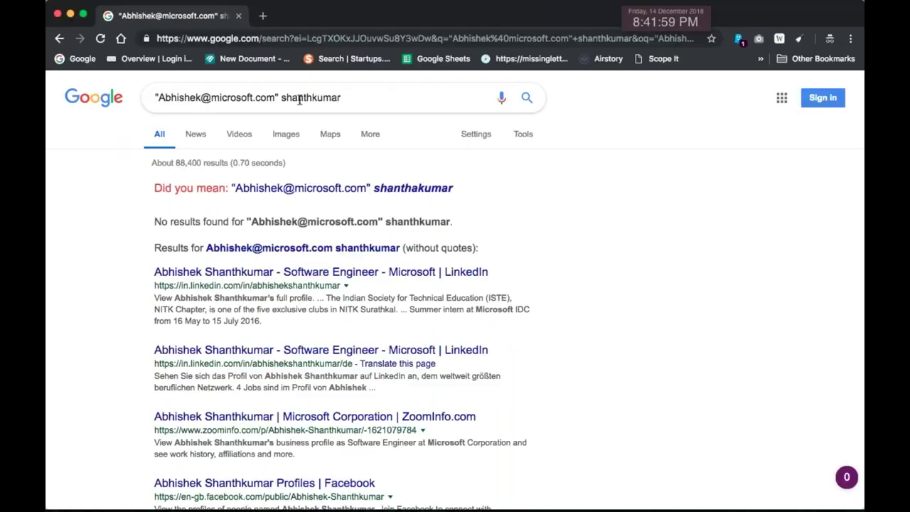
scroll(152, 284, "down", 1)
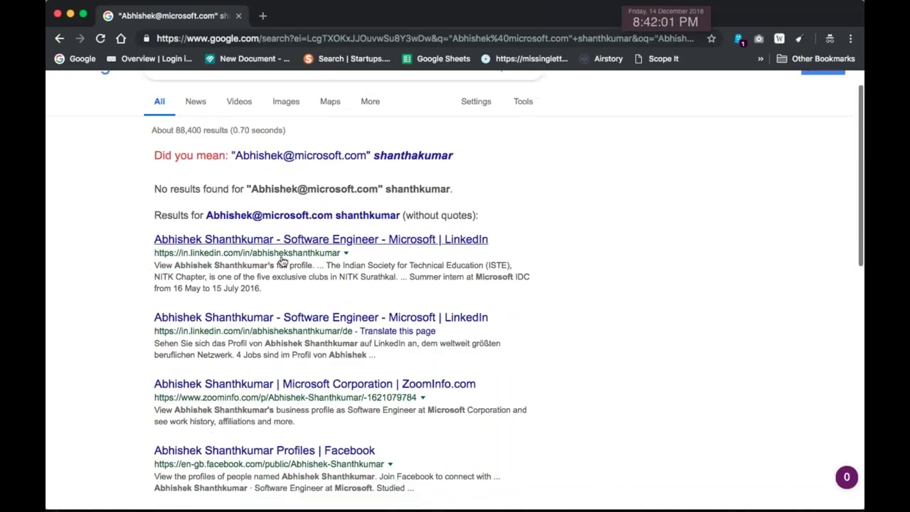
scroll(475, 281, "down", 2)
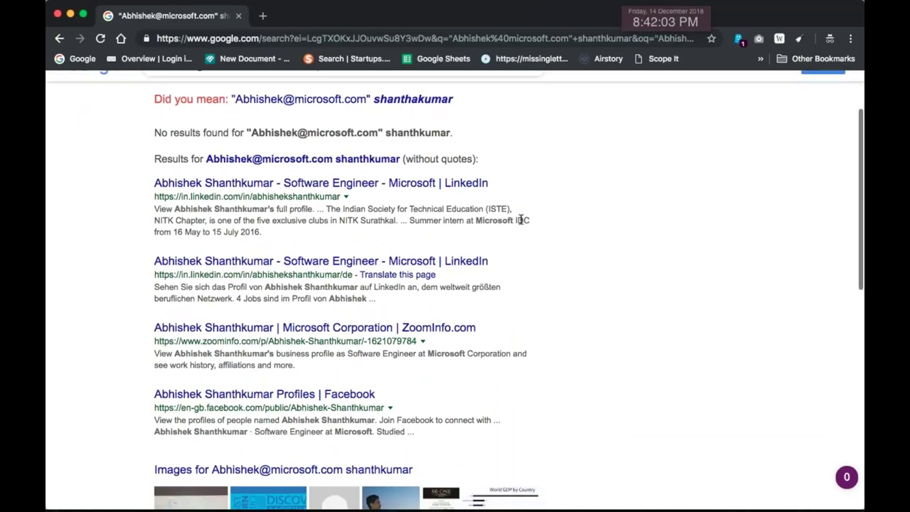
scroll(520, 227, "down", 5)
Copy the prospect's Twitter handle from a snippet and place it beside their name in Curio
left_click_drag(347, 306, 188, 282)
scroll(192, 284, "down", 7)
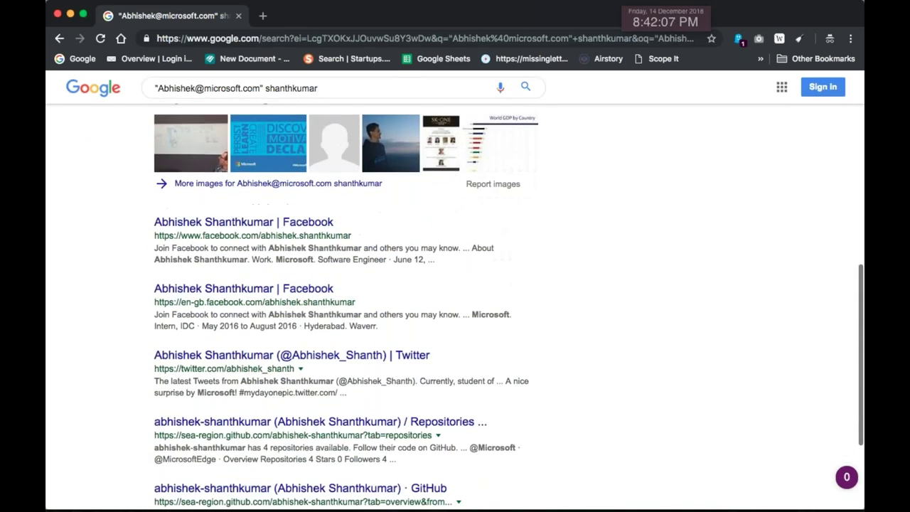
scroll(230, 254, "down", 1)
scroll(291, 298, "down", 2)
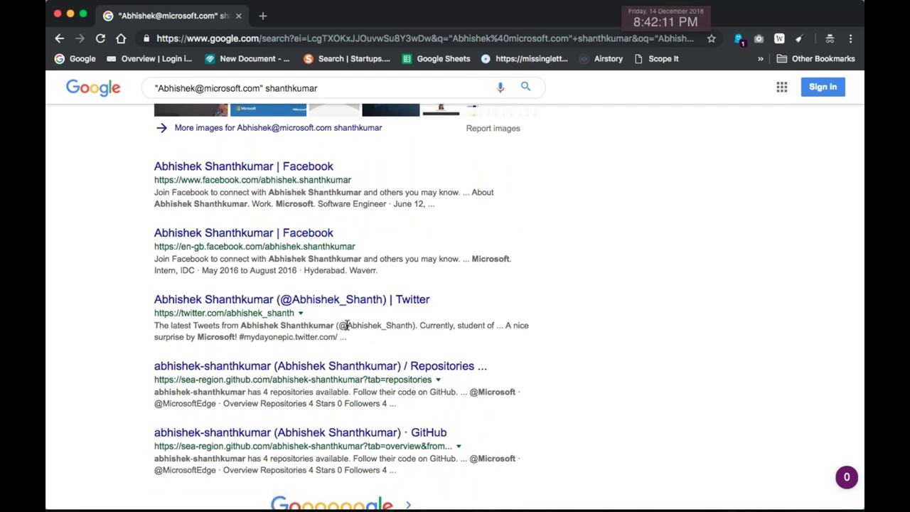
left_click_drag(361, 325, 400, 325)
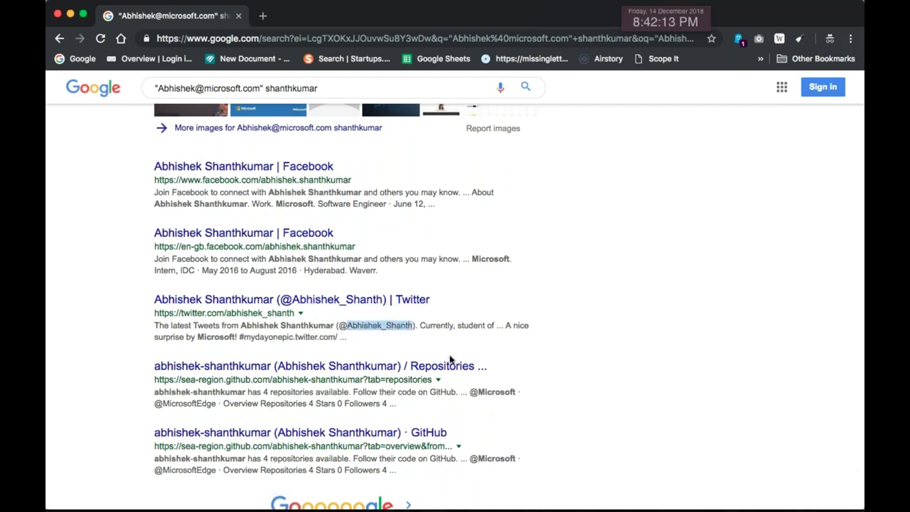
key("super+c")
key("super+Tab")
left_click(459, 299)
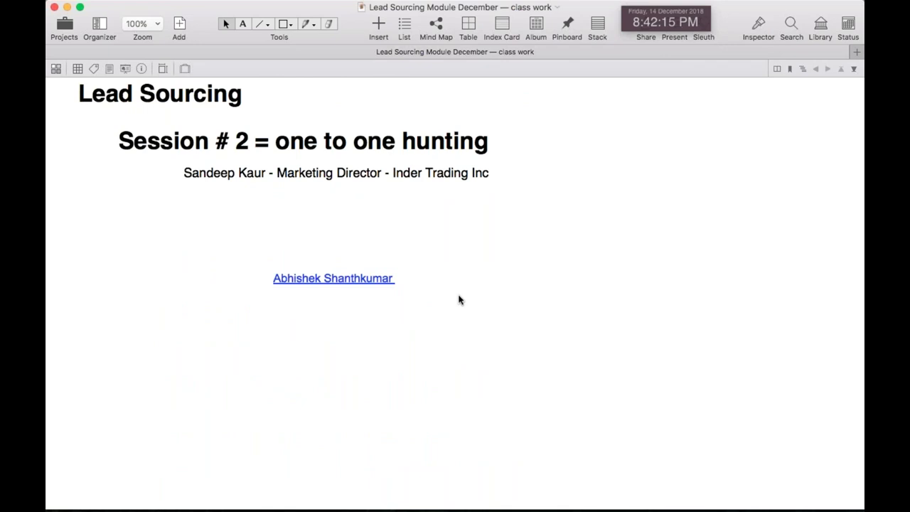
key("super+v")
left_click_drag(457, 296, 451, 283)
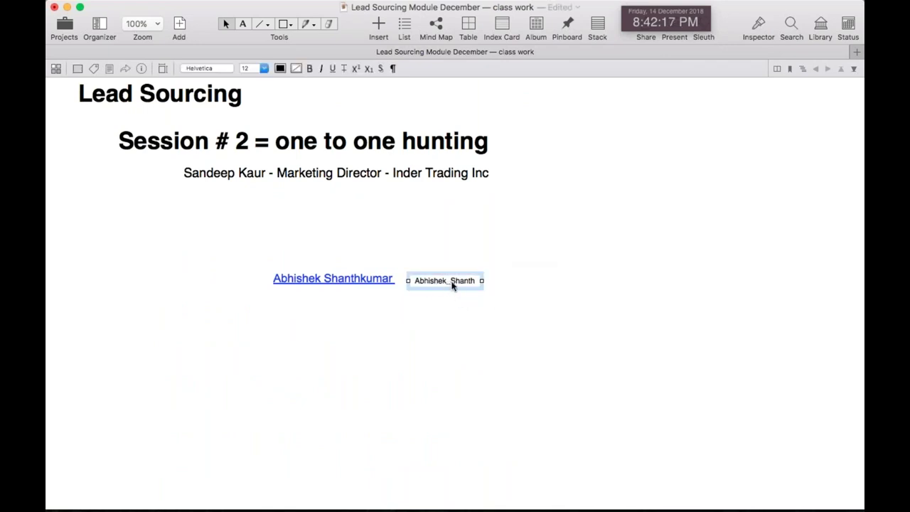
key("super+Tab")
scroll(504, 349, "down", 3)
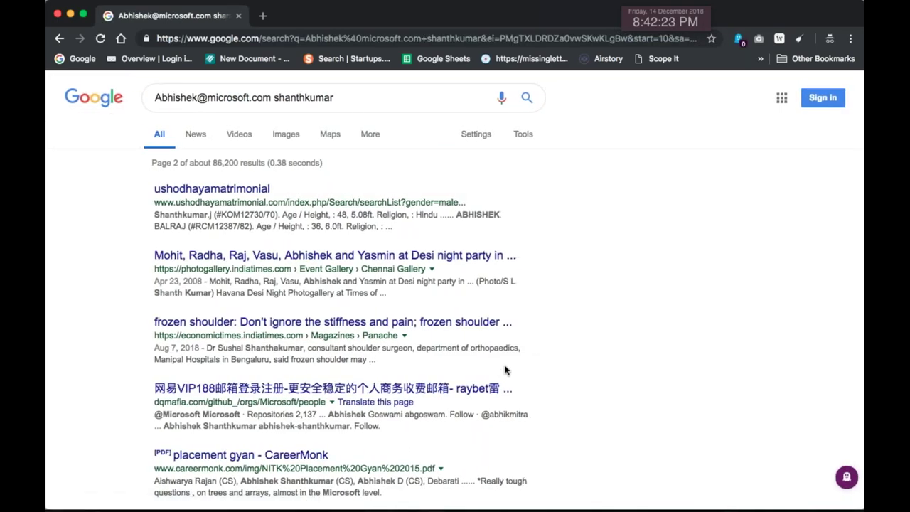
Go back, note the GitHub username in a snippet, and review results page 2
left_click(59, 39)
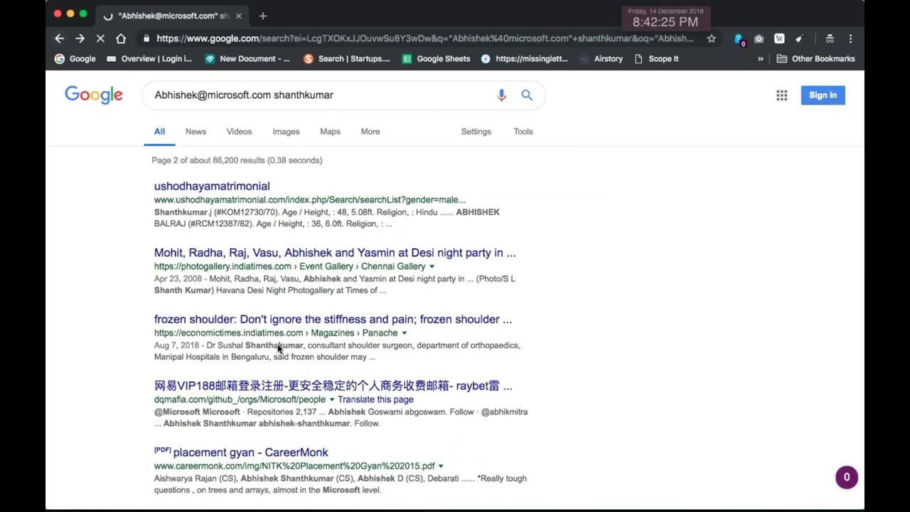
left_click_drag(246, 367, 176, 366)
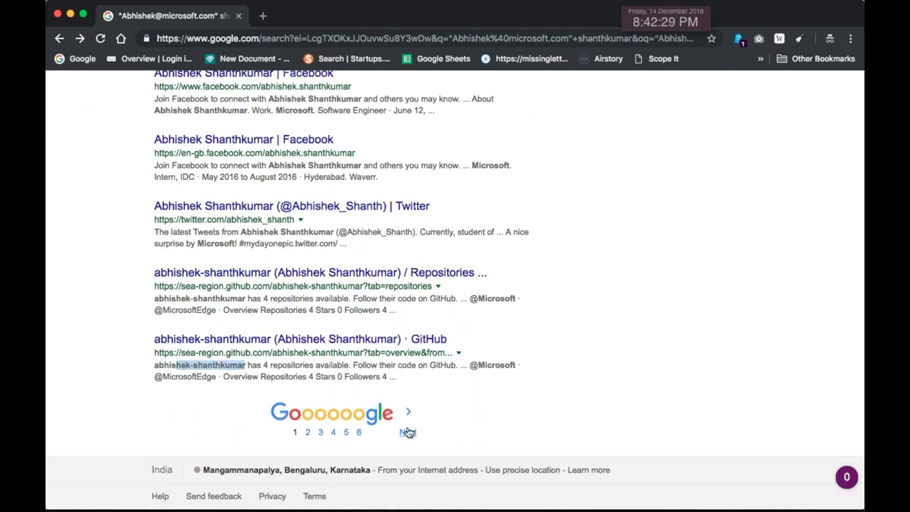
left_click(407, 432)
scroll(407, 432, "down", 2)
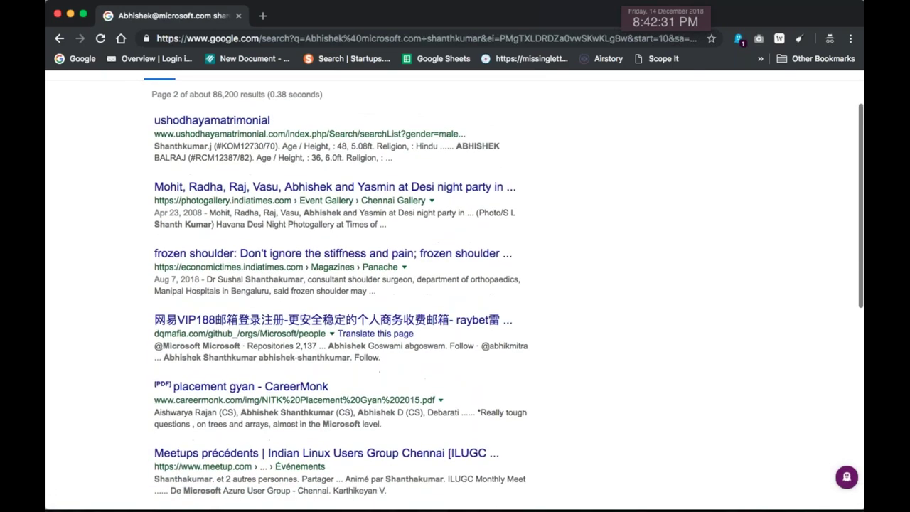
scroll(454, 289, "down", 4)
scroll(407, 425, "down", 3)
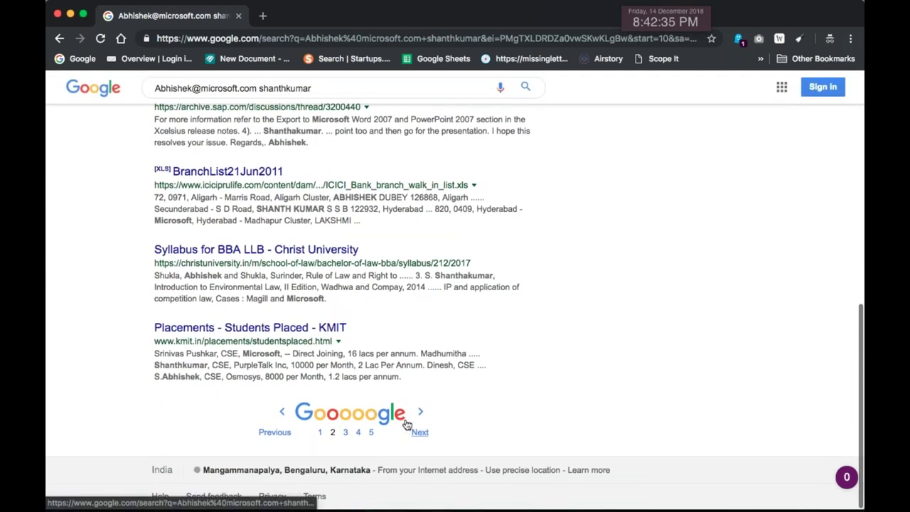
Move on to results page 3 and open Google's Search settings page
left_click(419, 430)
scroll(420, 431, "down", 1)
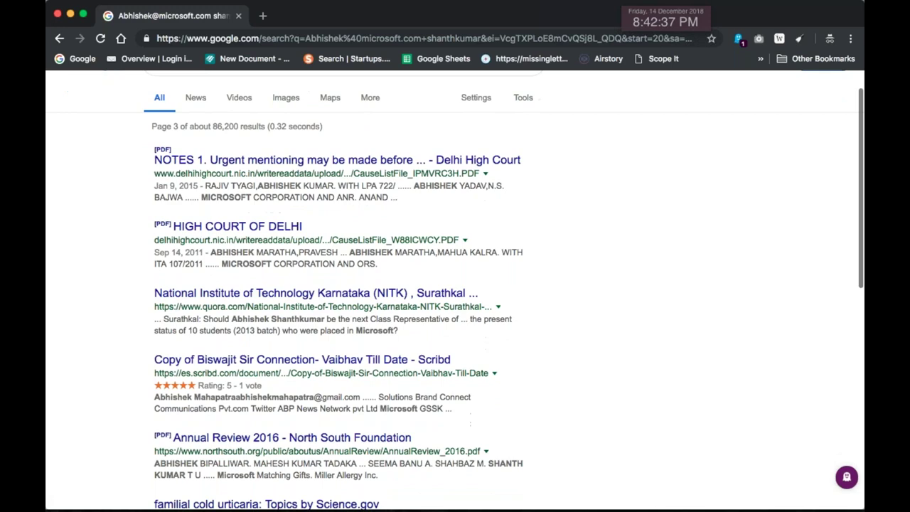
scroll(235, 266, "up", 1)
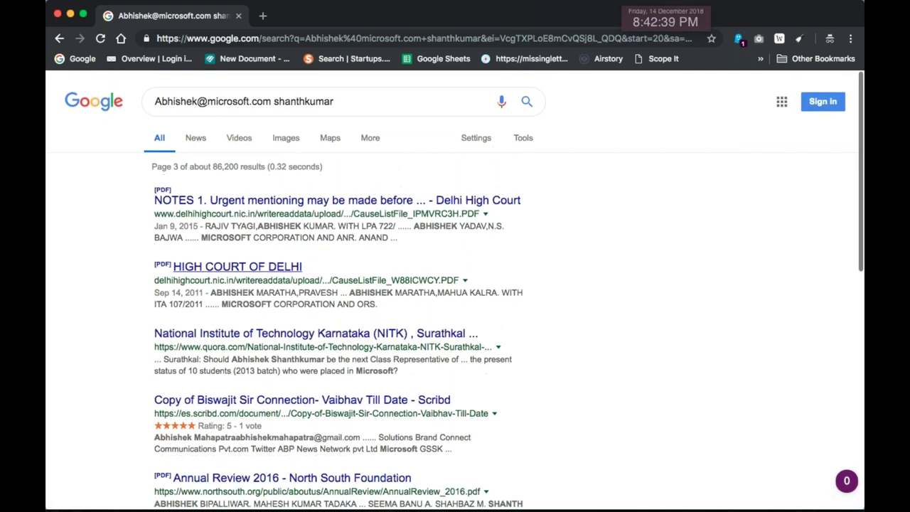
left_click(468, 147)
left_click(477, 154)
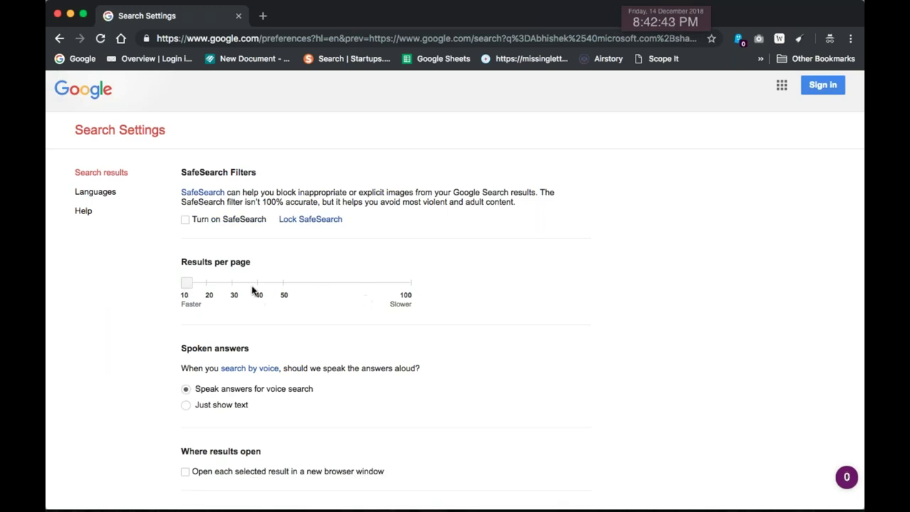
Set Google to show 100 results per page and save the preferences
left_click_drag(188, 285, 447, 295)
scroll(485, 352, "down", 5)
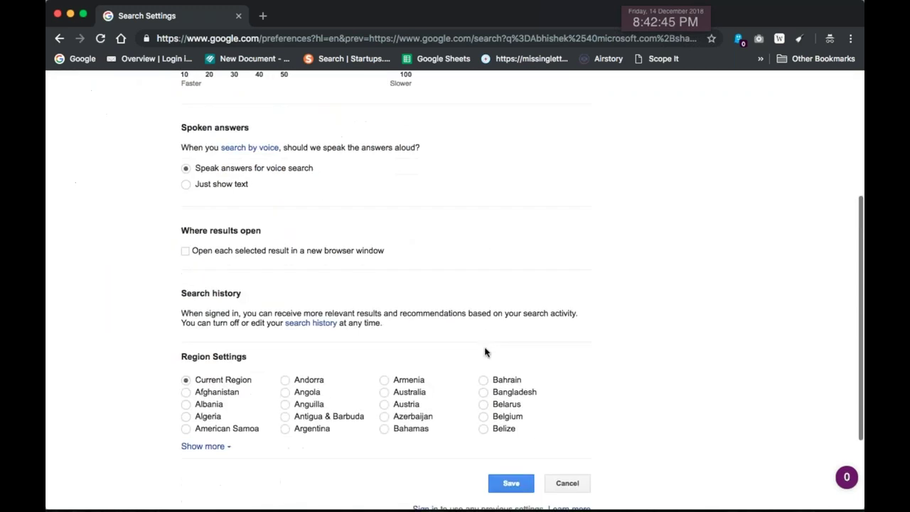
left_click(509, 366)
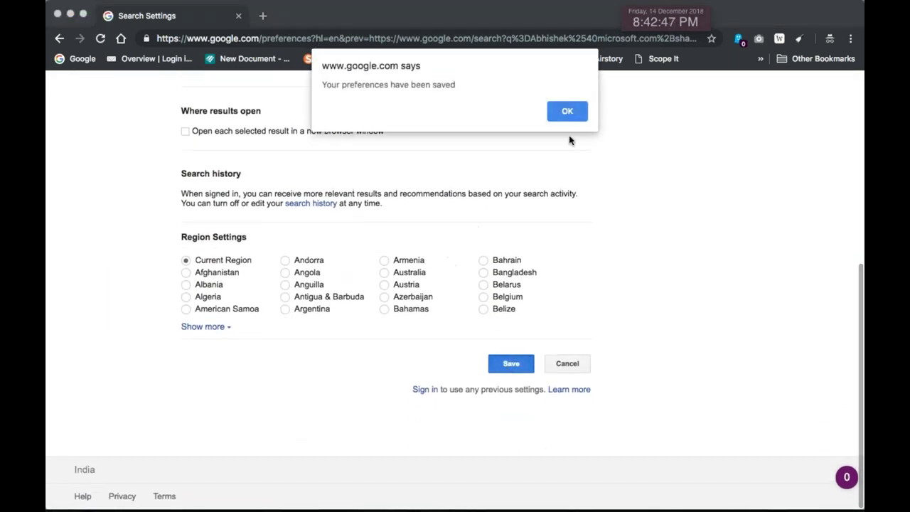
left_click(560, 111)
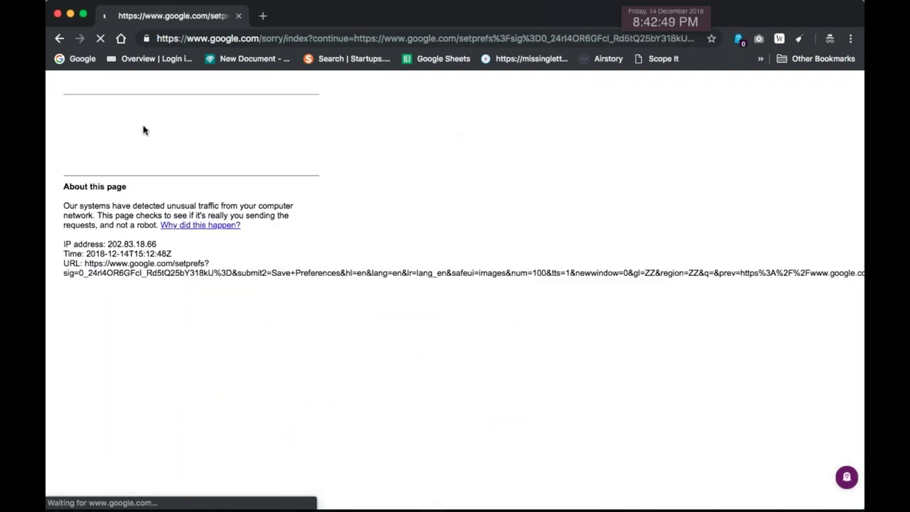
Pass the reCAPTCHA by marking every tile with cars and verifying
left_click(81, 138)
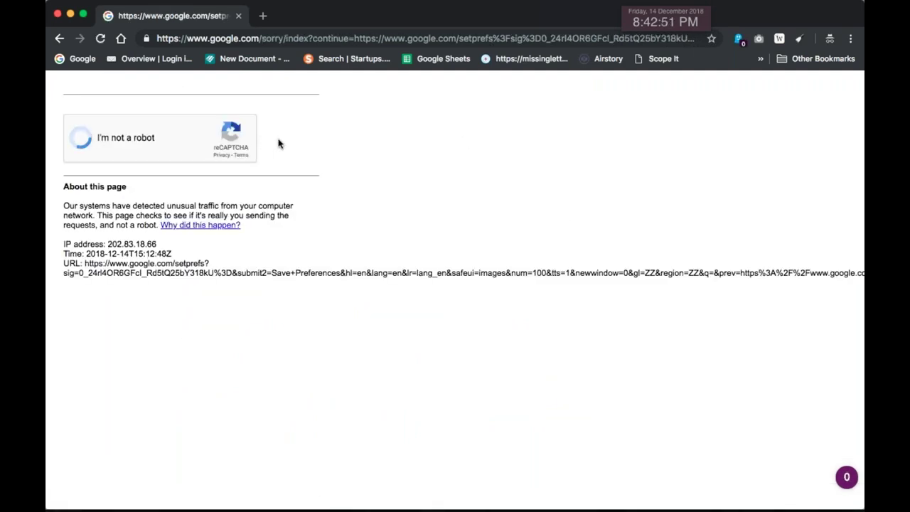
left_click(169, 203)
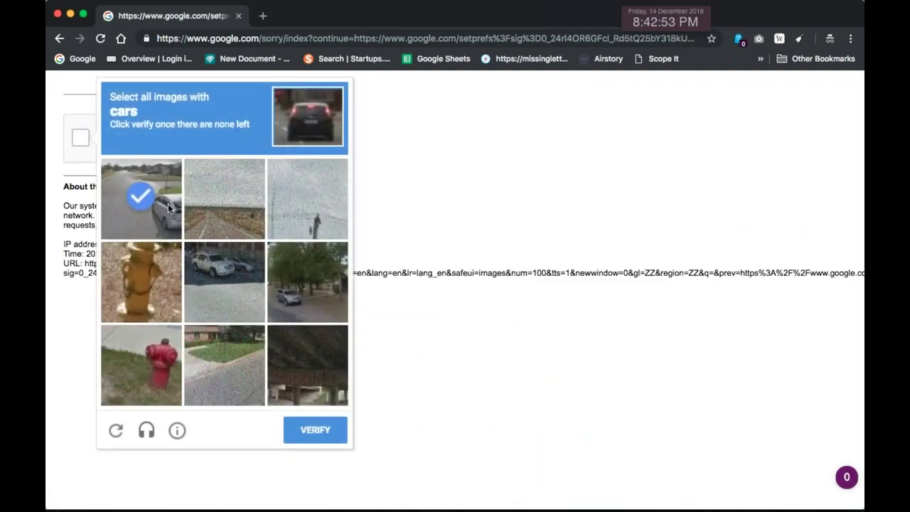
left_click(218, 258)
left_click(305, 283)
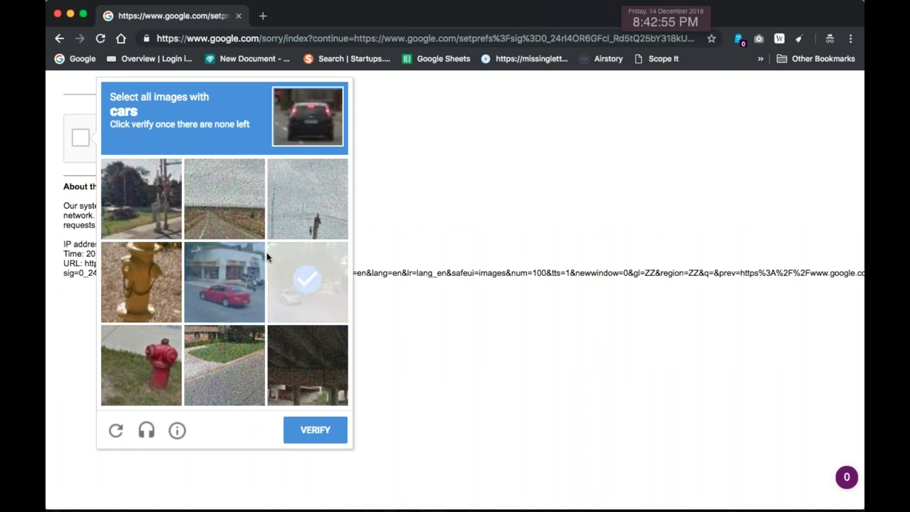
left_click(236, 287)
left_click(321, 291)
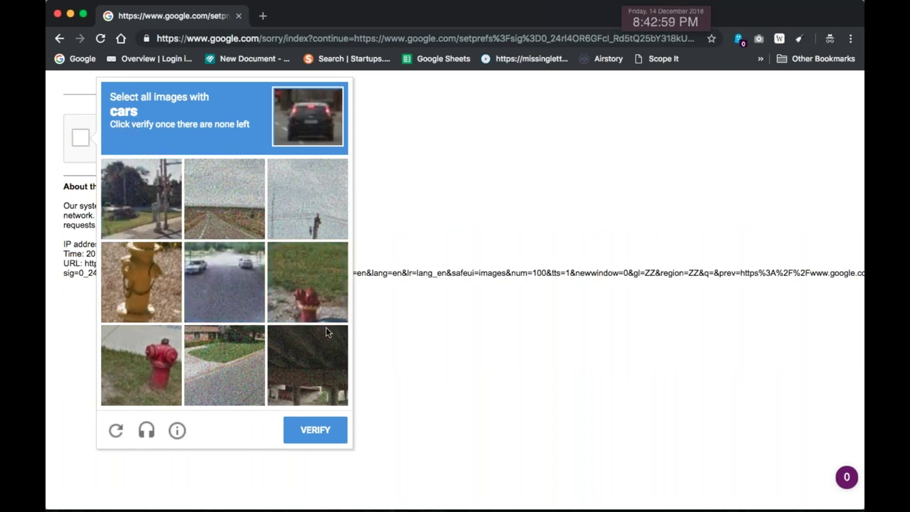
left_click(195, 275)
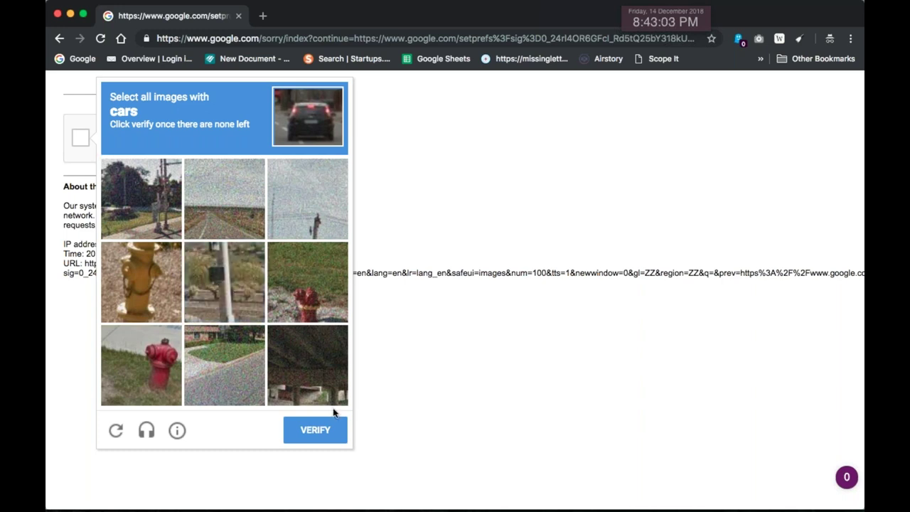
left_click(331, 429)
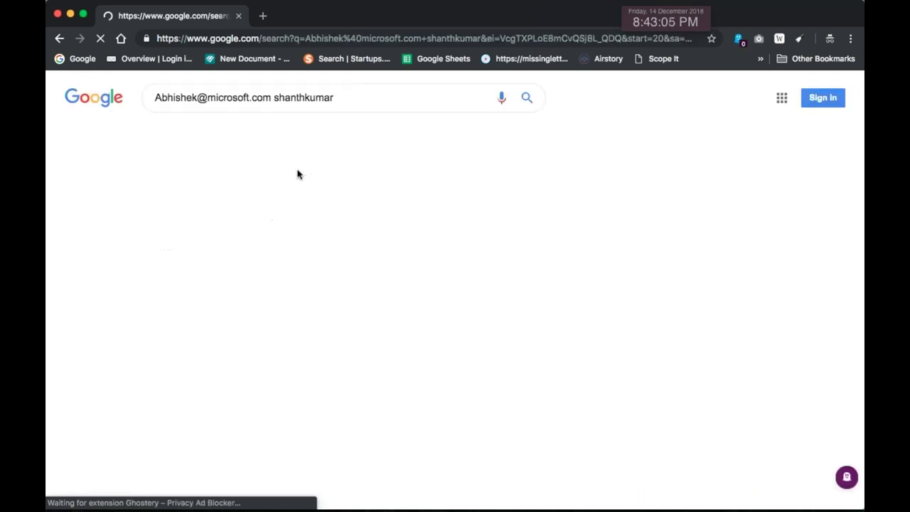
Select all text on the e-mail search results page and open a new incognito tab
scroll(490, 256, "down", 3)
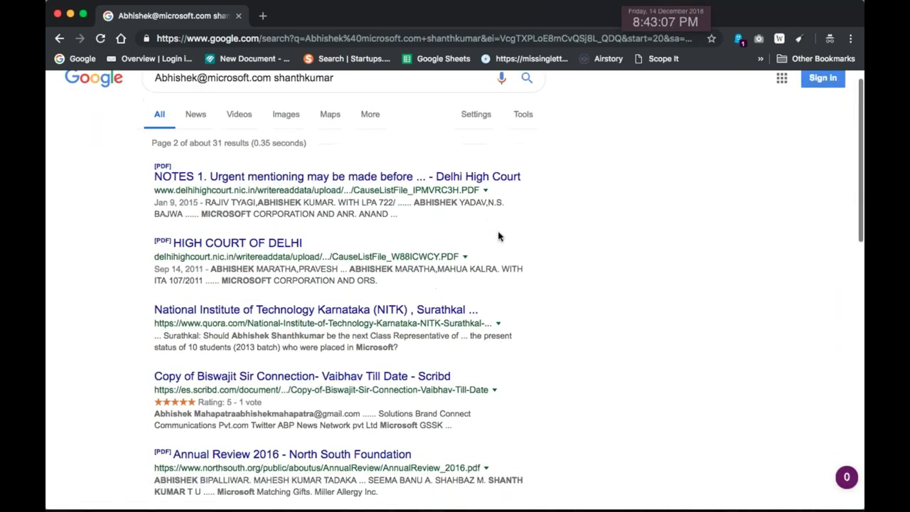
key("super+a")
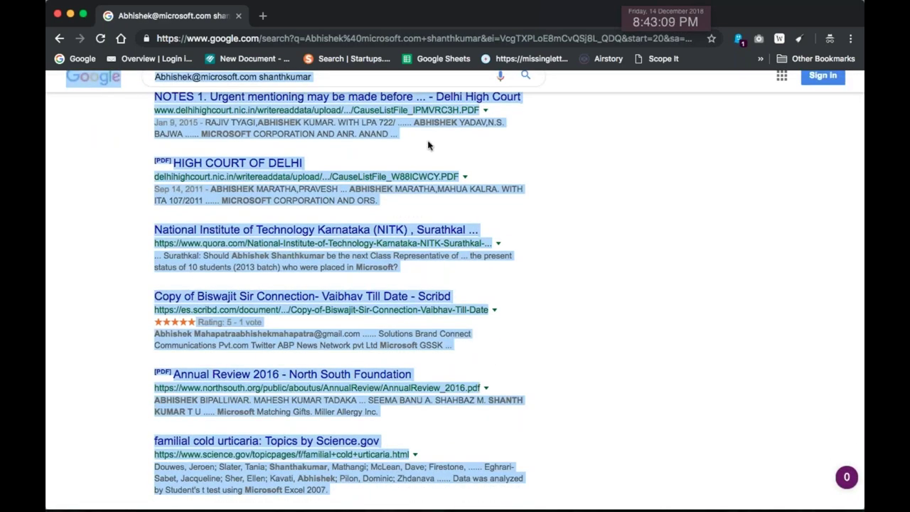
left_click(264, 17)
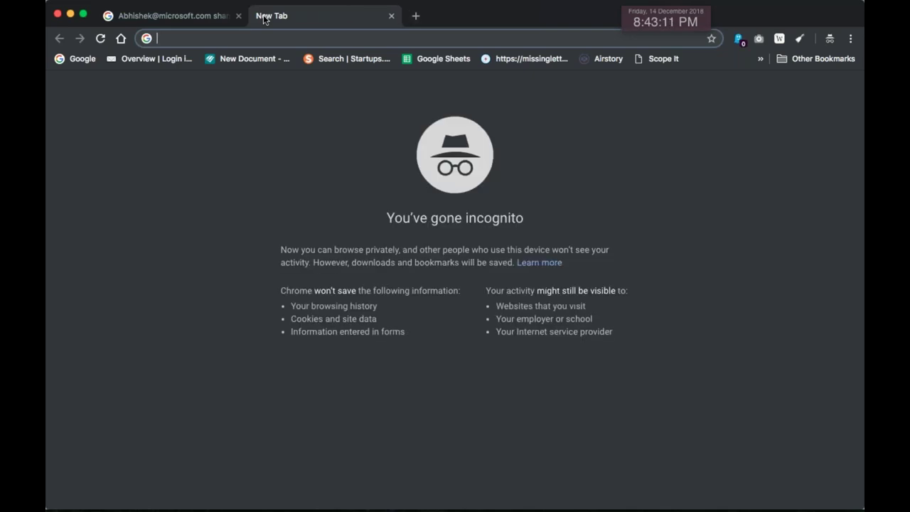
In Email Reaper, paste the results text and extract addresses with the One Per Line separator
type("email")
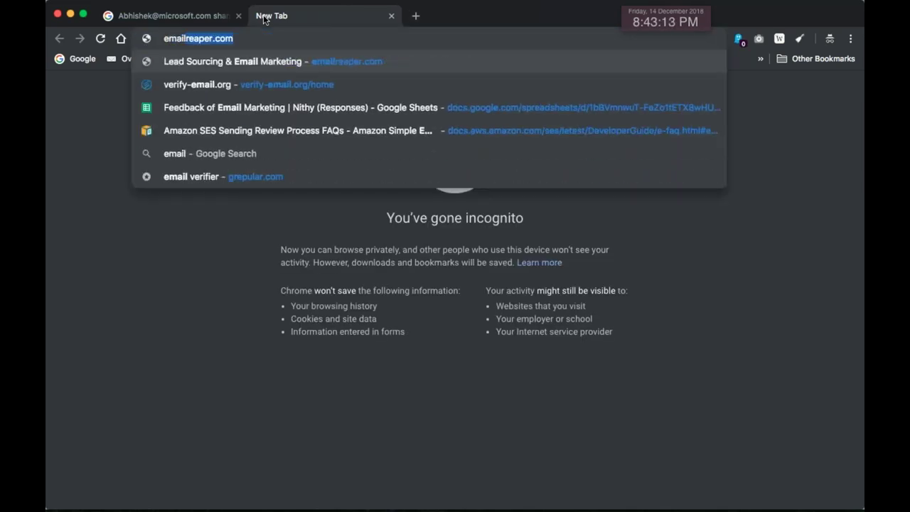
key("Return")
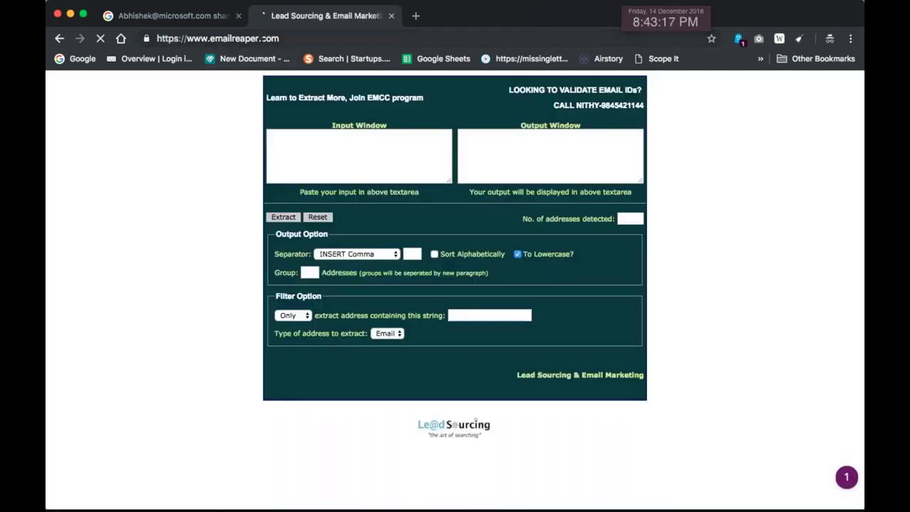
left_click(368, 141)
key("super+v")
left_click(352, 255)
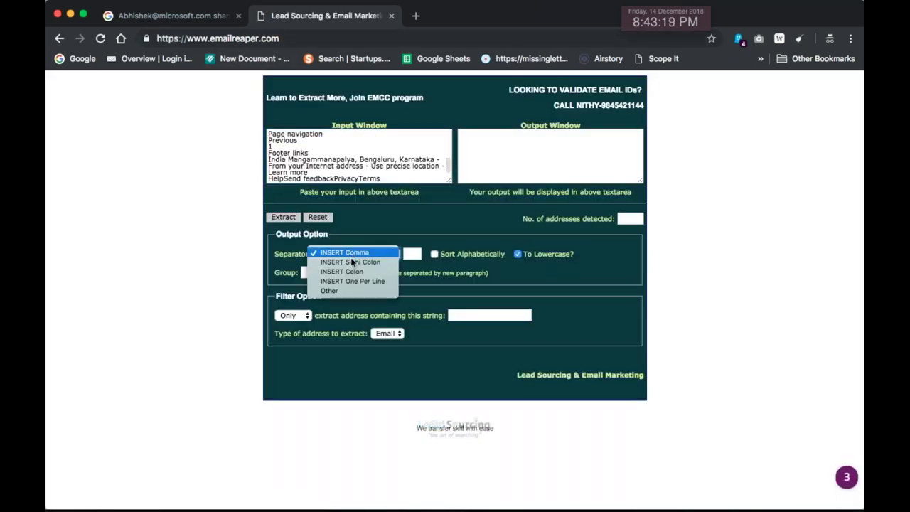
left_click(375, 281)
left_click(283, 216)
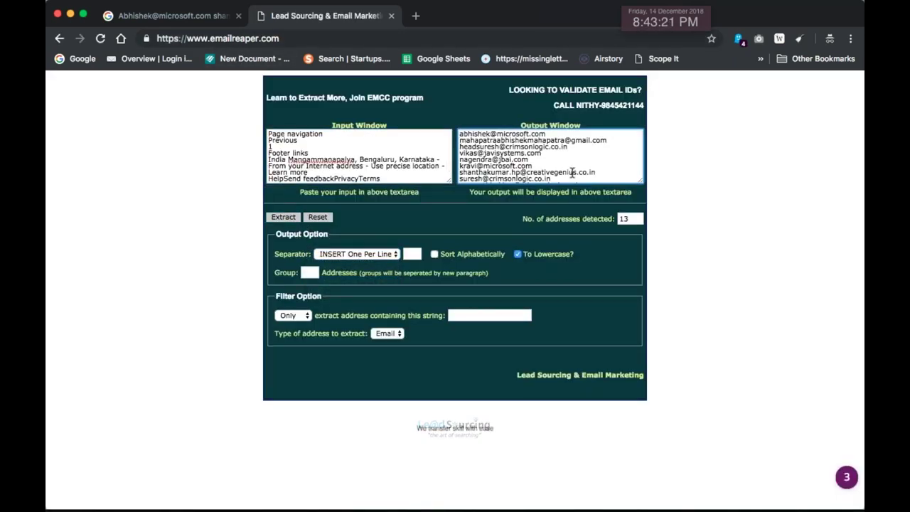
Select all 13 extracted addresses in the output window and copy them
left_click_drag(598, 172, 582, 171)
left_click(582, 170)
key("super+a")
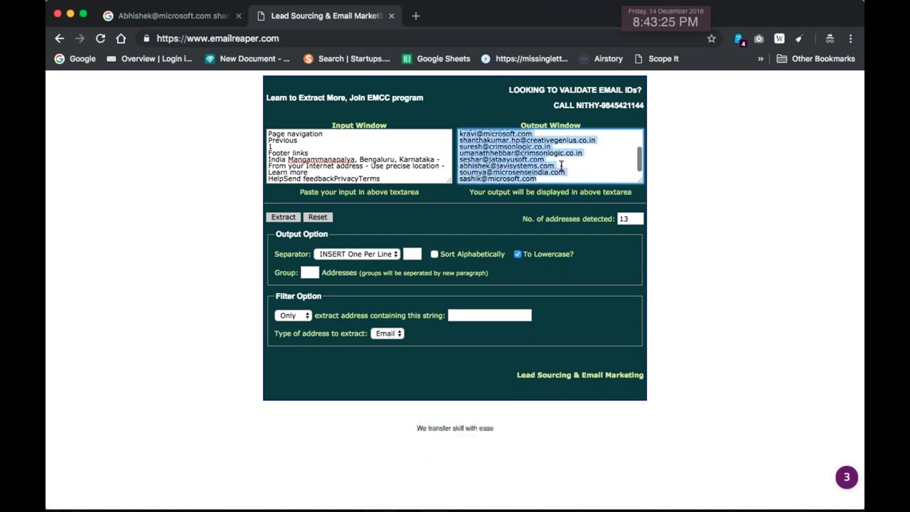
key("super+Tab")
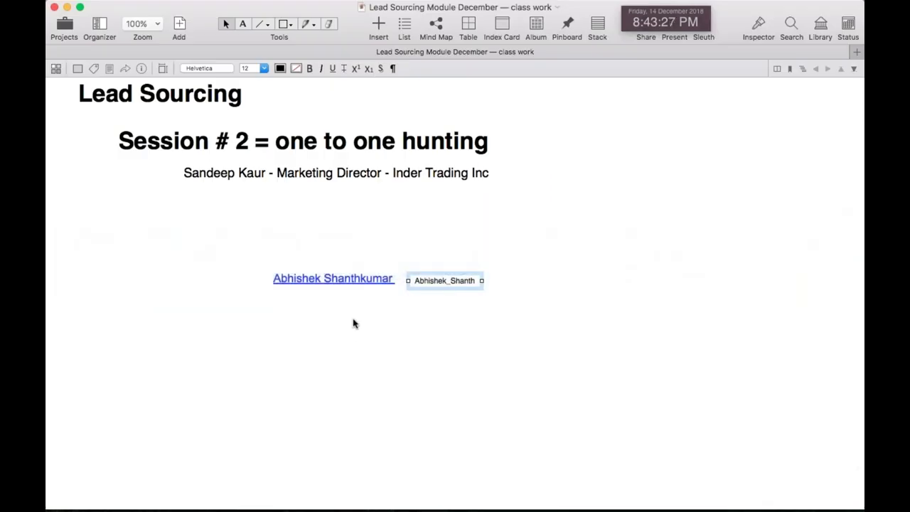
Paste the 13 e-mail addresses into Curio below the name and enlarge them to 20 pt
key("super+Tab")
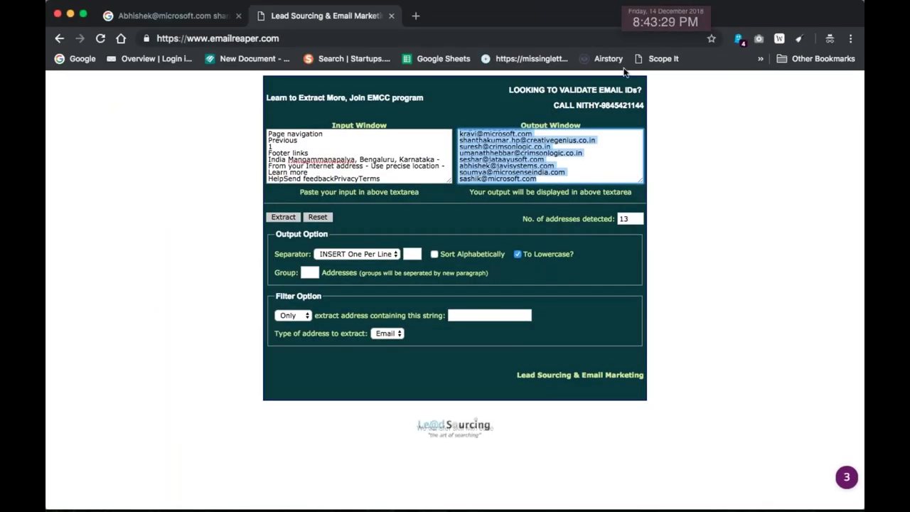
key("super+Tab")
key("super+Tab")
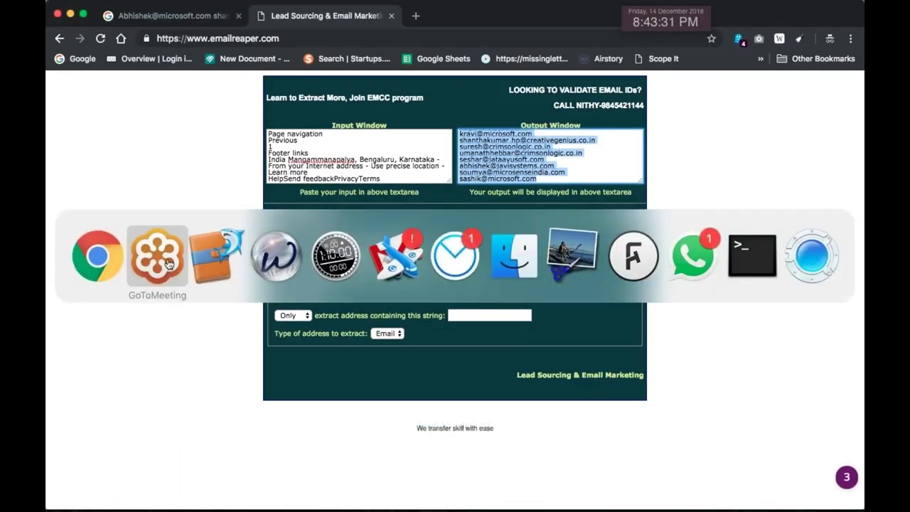
key("super+Tab")
key("super+v")
left_click_drag(201, 325, 162, 368)
key("super+plus")
key("super+plus")
key("super+plus")
key("super+plus")
key("super+plus")
key("super+plus")
key("super+plus")
key("super+plus")
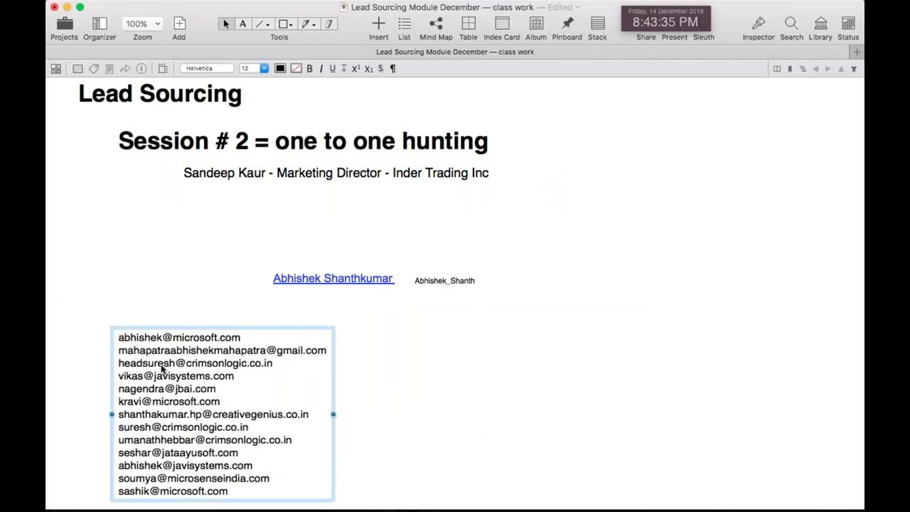
scroll(162, 368, "down", 5)
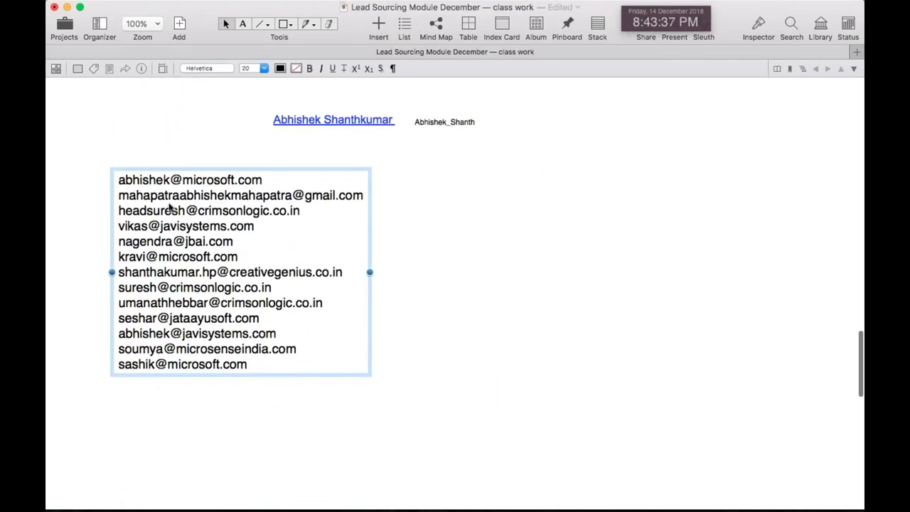
scroll(245, 233, "down", 1)
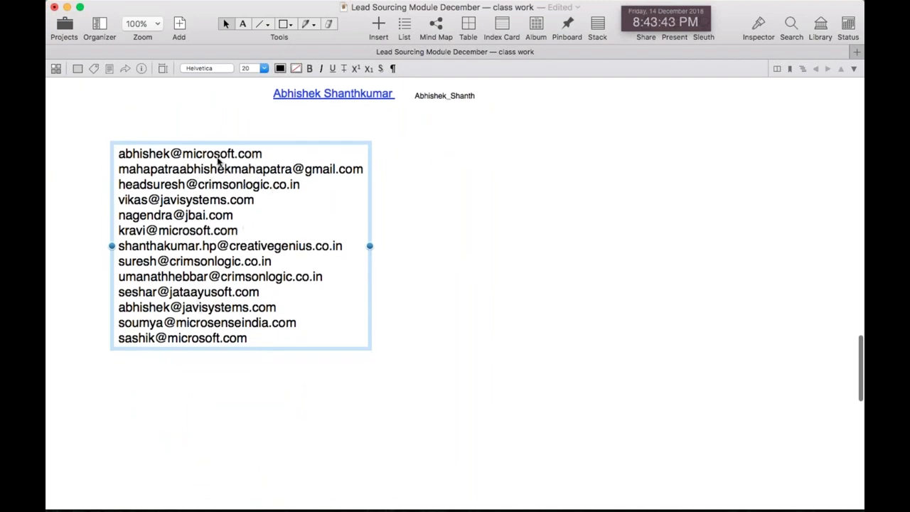
Select the first address line in the list and return to the browser
left_click(158, 323)
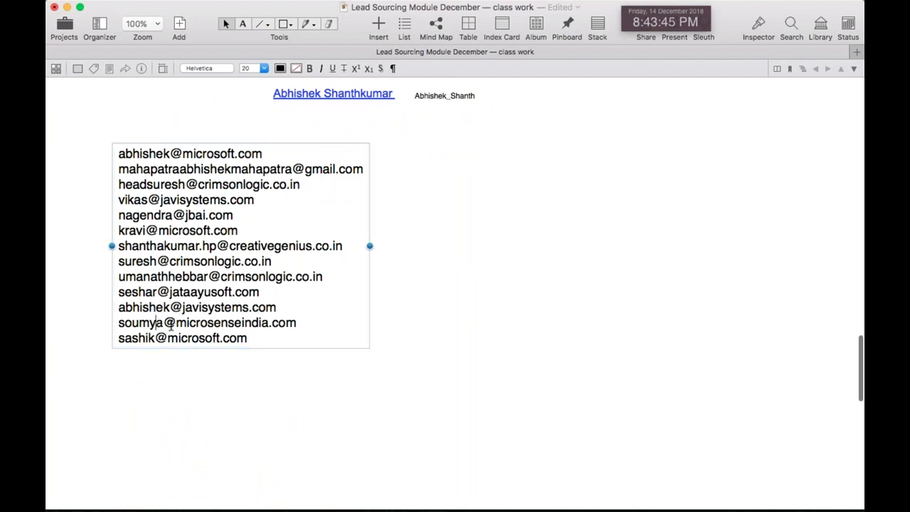
double_click(164, 322)
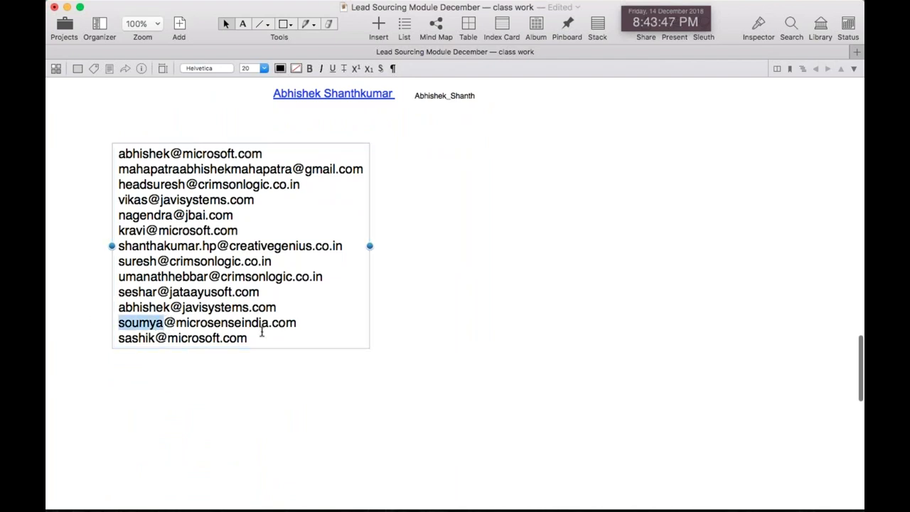
double_click(151, 338)
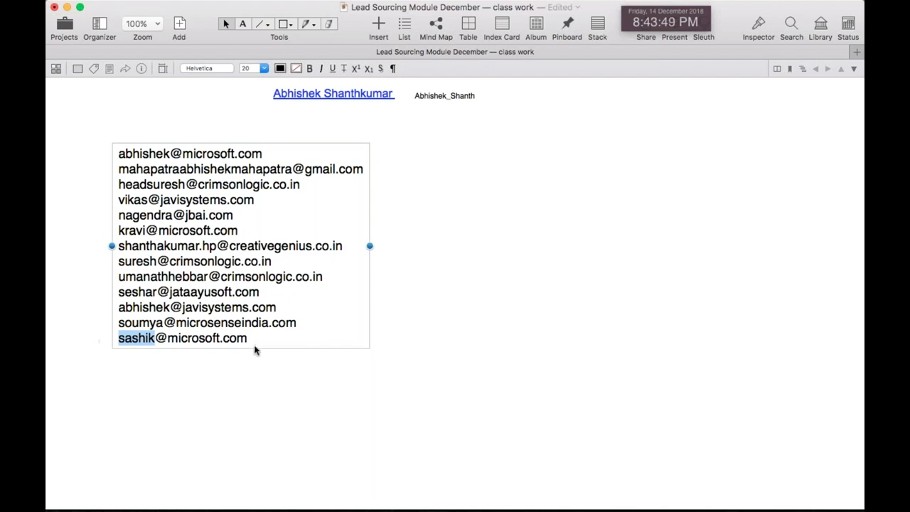
left_click_drag(255, 347, 59, 334)
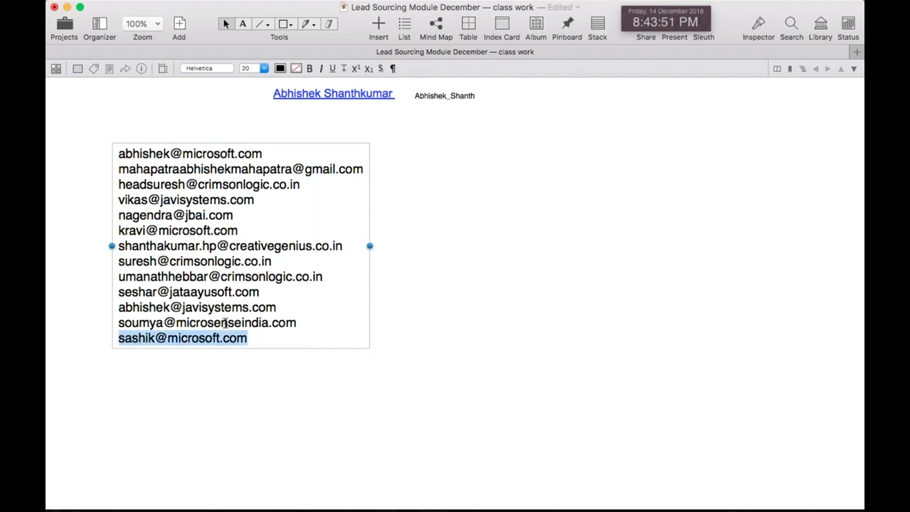
scroll(310, 158, "up", 2)
key("super+Tab")
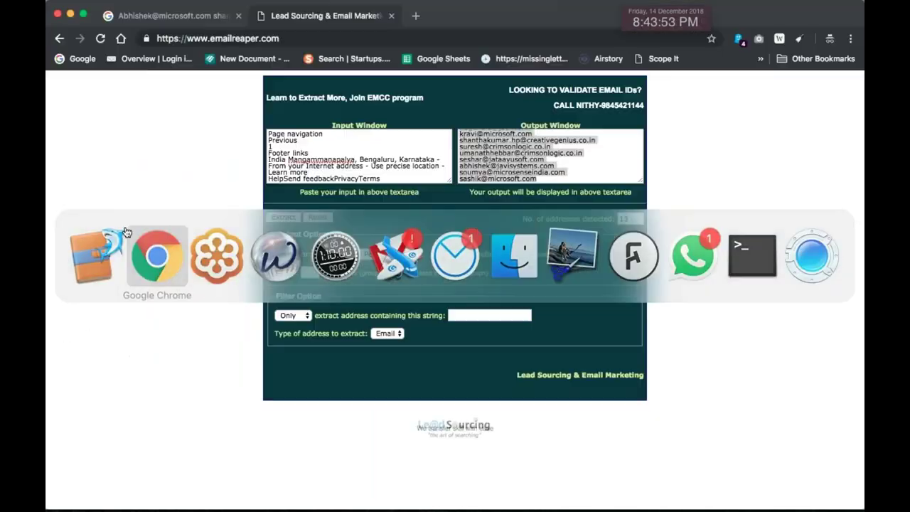
key("super+Tab")
triple_click(211, 197)
key("super+c")
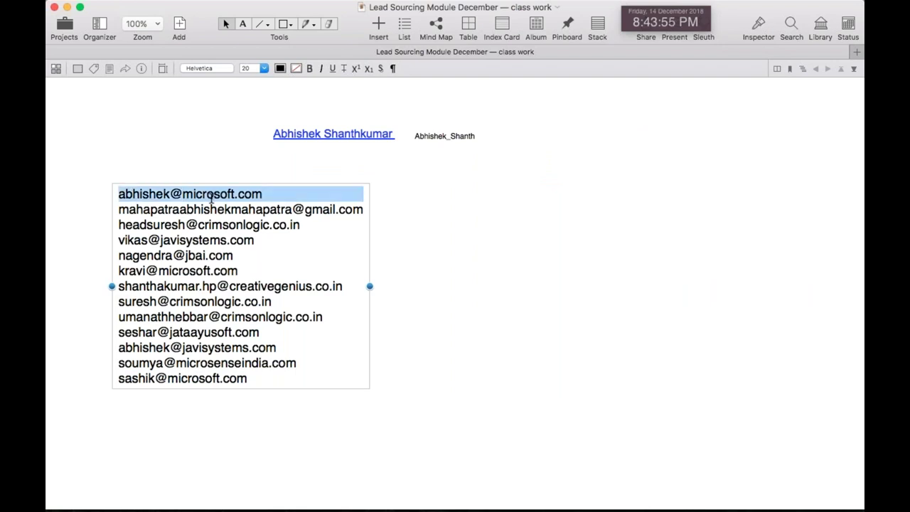
key("super+Tab")
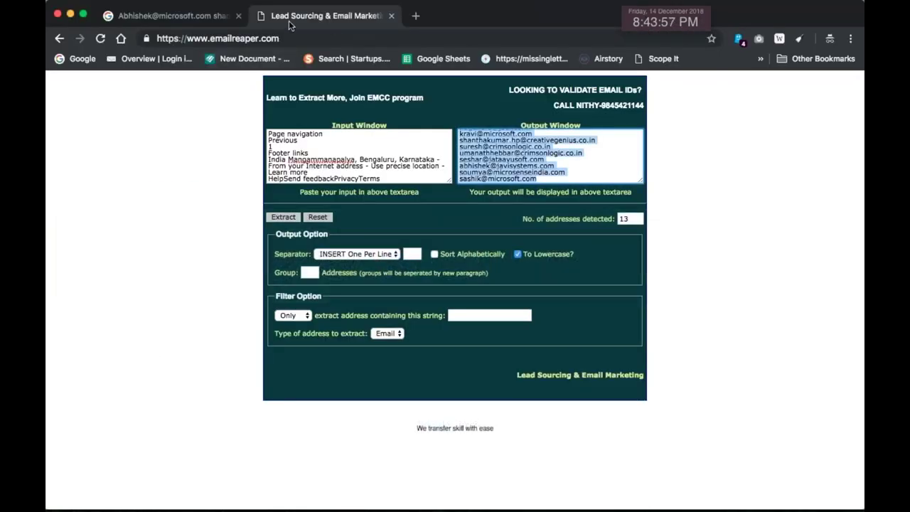
Load the MailTester site in a new incognito tab
left_click(415, 15)
type("mail")
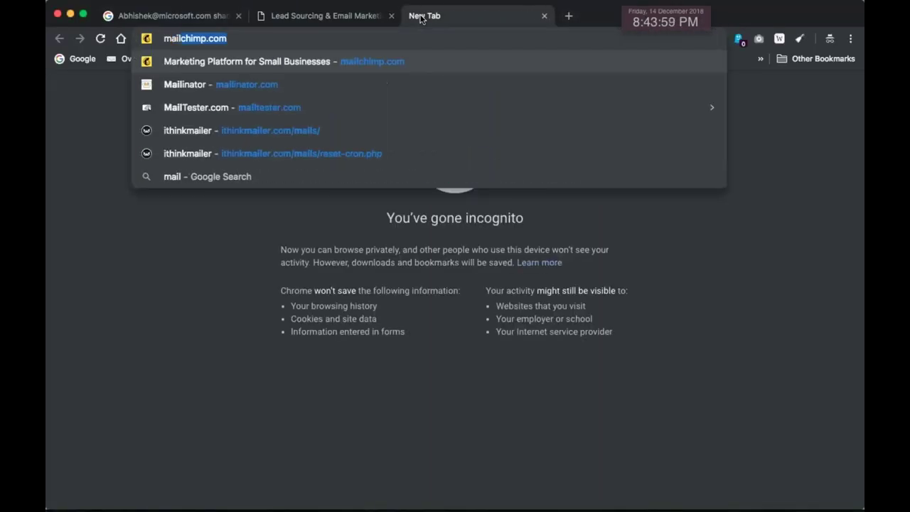
type("tes")
key("Return")
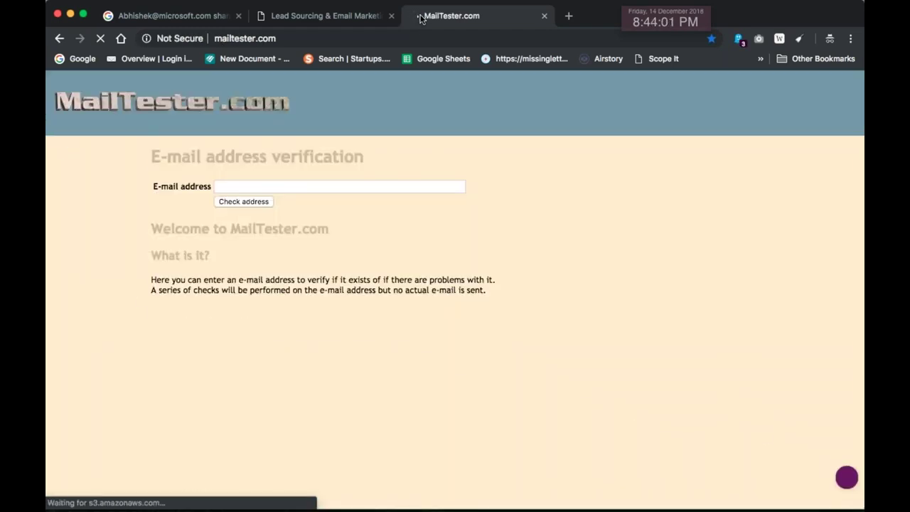
Paste the guessed microsoft.com address, run the check, and confirm it's reported valid
left_click(284, 186)
key("super+v")
left_click(268, 201)
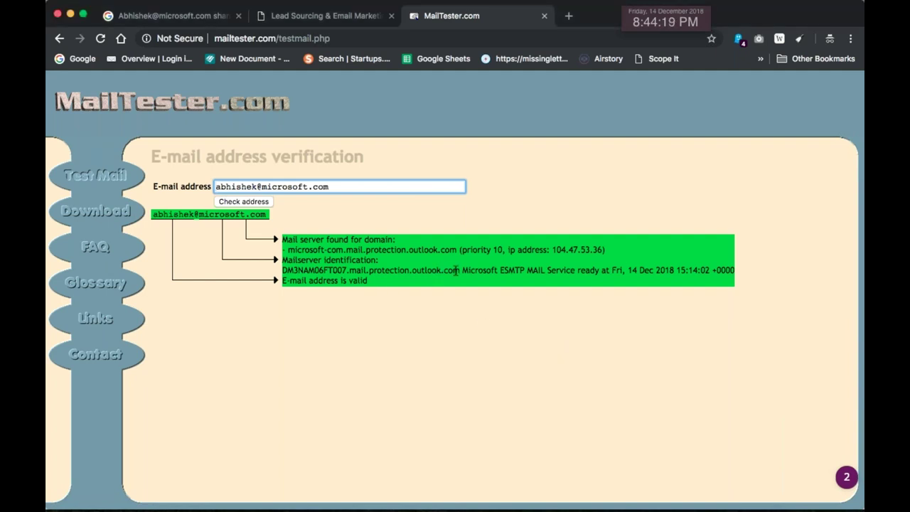
left_click_drag(460, 270, 332, 273)
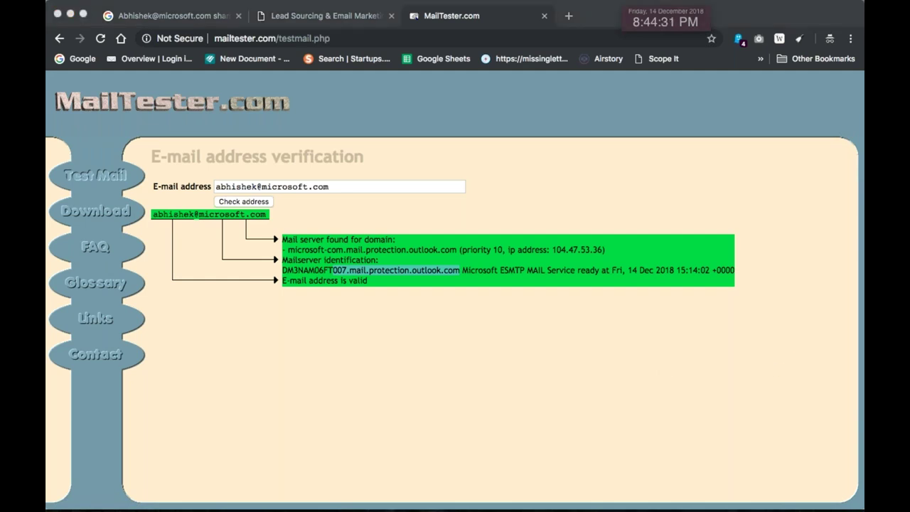
key("super+Tab")
key("super+Tab")
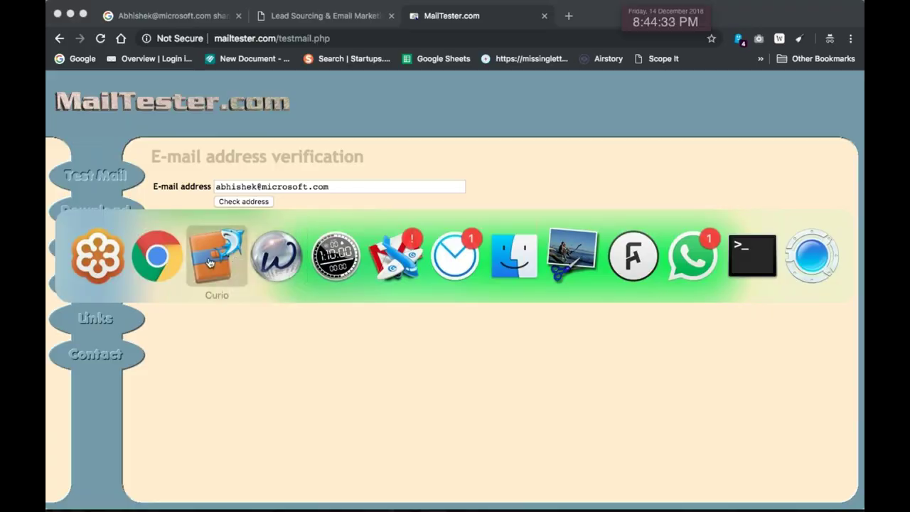
Move the name note up beside the email list and enlarge its text to 17 pt
left_click_drag(459, 277, 431, 208)
key("super+plus")
key("super+plus")
key("super+plus")
key("super+plus")
key("super+plus")
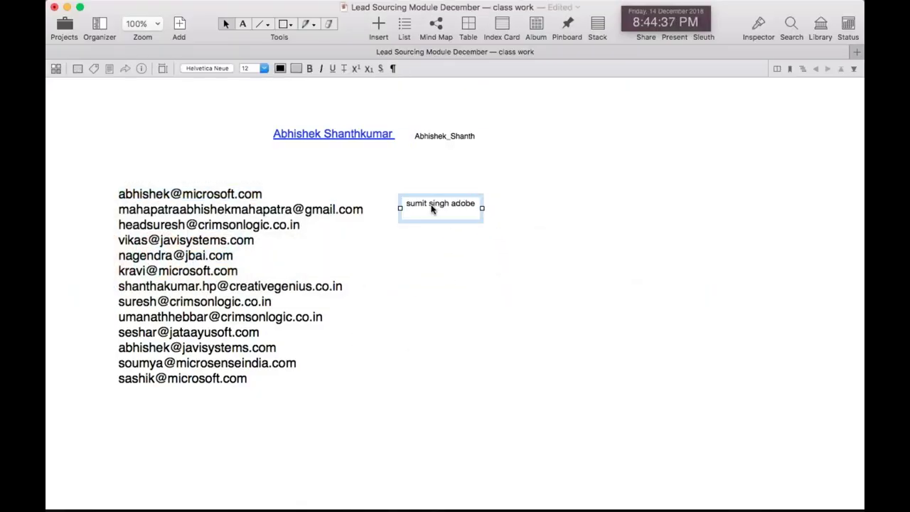
Shift the email list left, realign the name note beside it, and select its name line
left_click(460, 256)
left_click_drag(426, 205, 407, 201)
left_click_drag(206, 226, 176, 220)
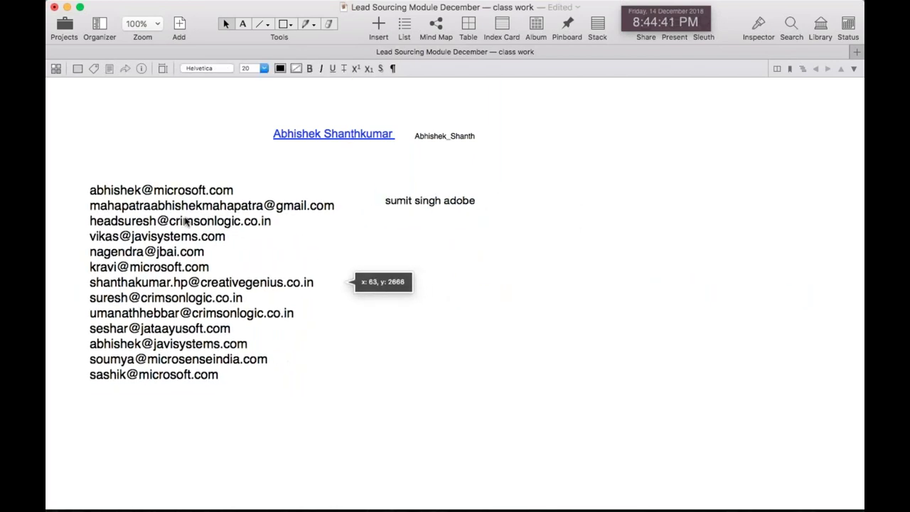
left_click_drag(412, 206, 406, 195)
double_click(406, 195)
double_click(407, 195)
triple_click(435, 193)
key("ctrl+c")
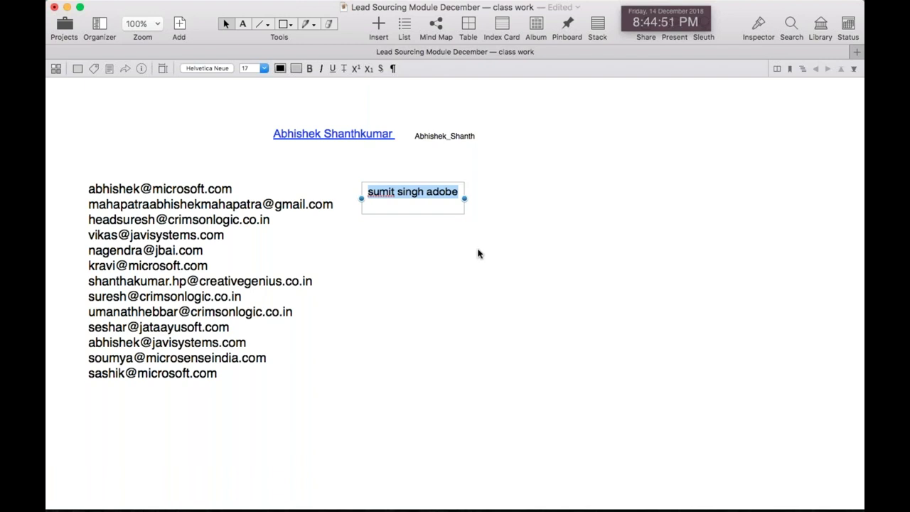
key("super+Tab")
key("super+Tab")
Search Google for the prospect's name together with Adobe
left_click_drag(356, 186, 216, 186)
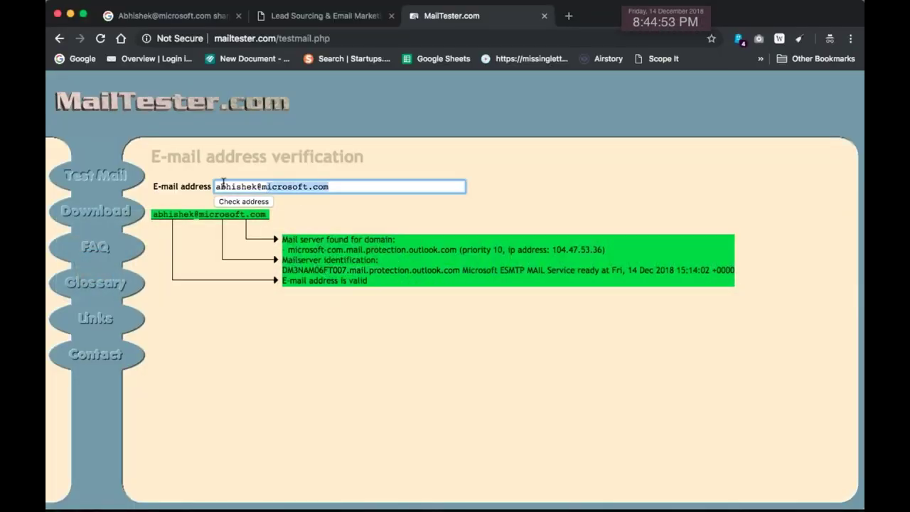
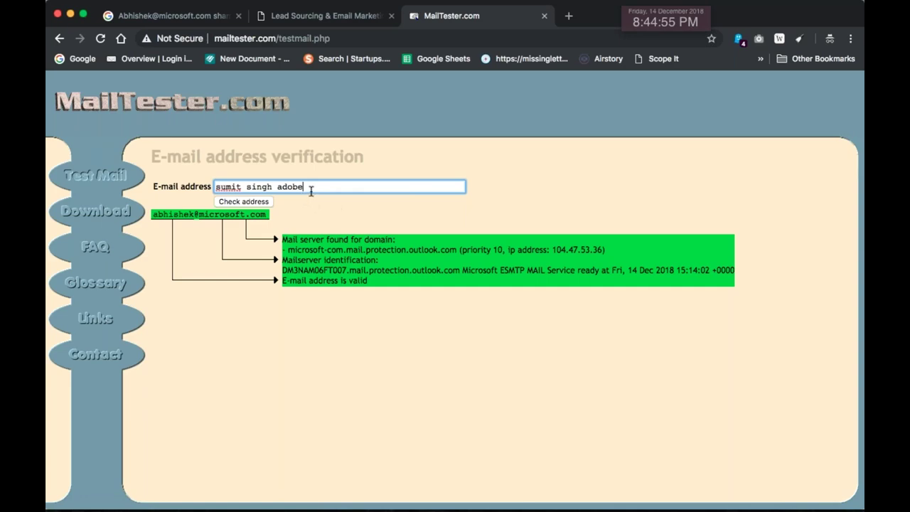
left_click(325, 16)
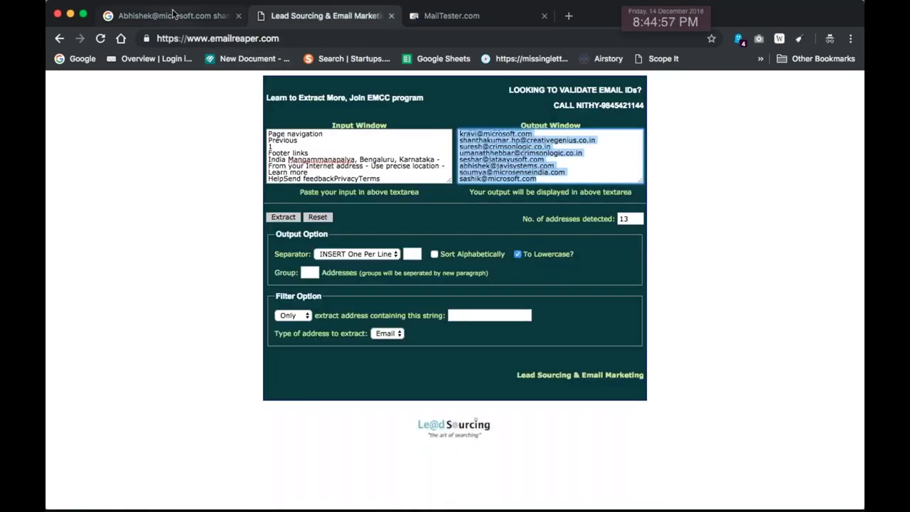
left_click(171, 16)
scroll(300, 115, "up", 3)
left_click(341, 100)
key("ctrl+a")
key("ctrl+v")
key("Return")
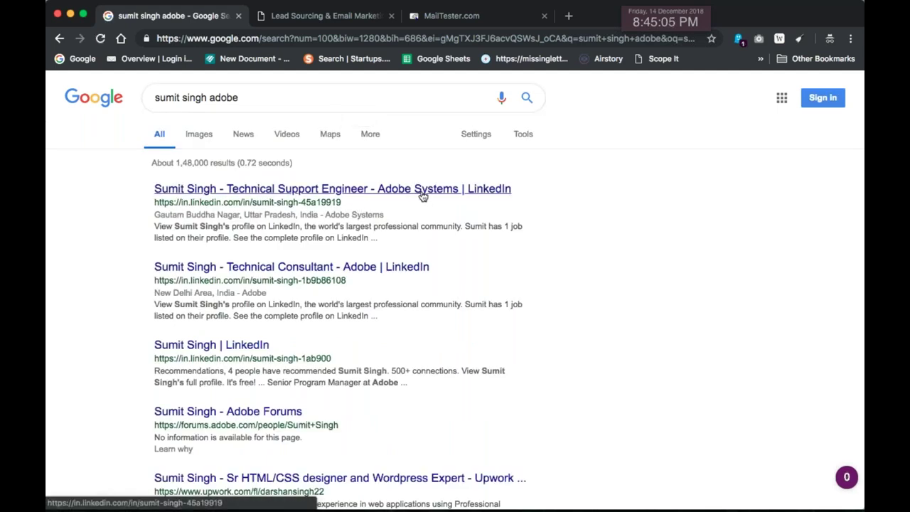
Add 'systems' to the query, then trim it down to just 'adobe systems'
type("systems")
key("Return")
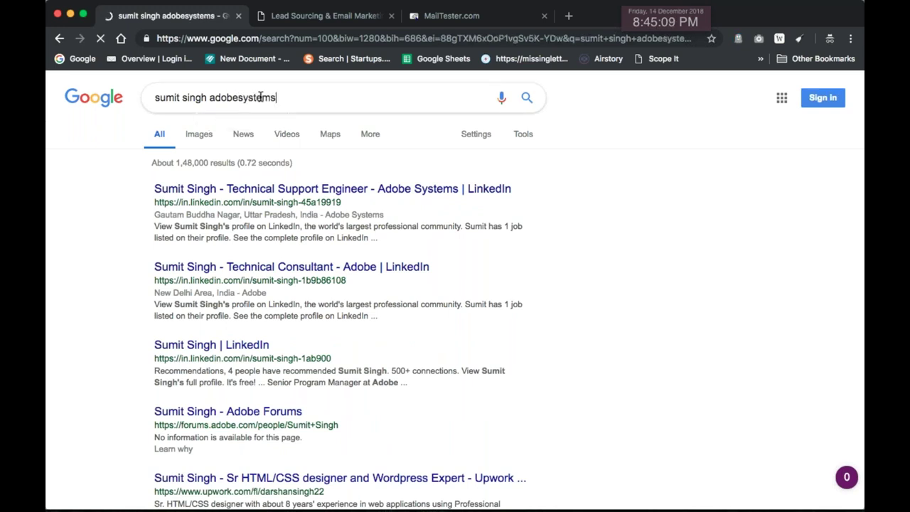
left_click(208, 98)
key("shift+Home")
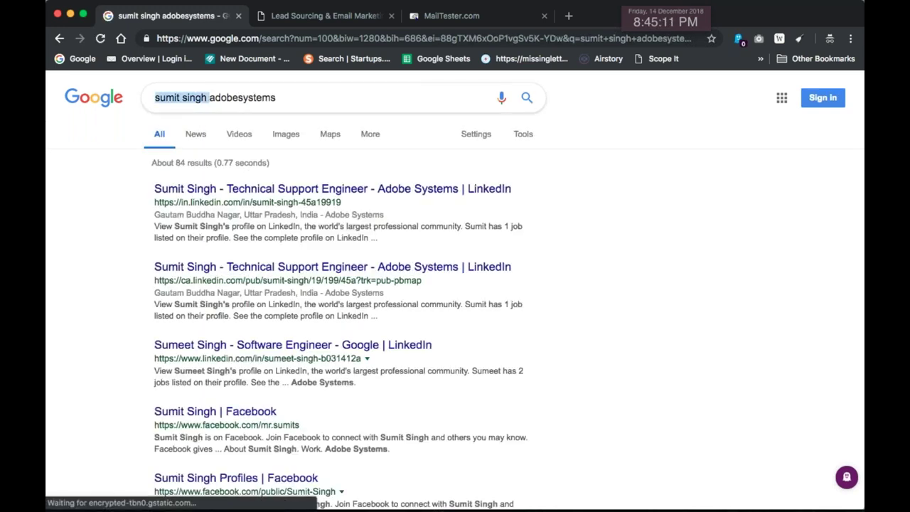
key("BackSpace")
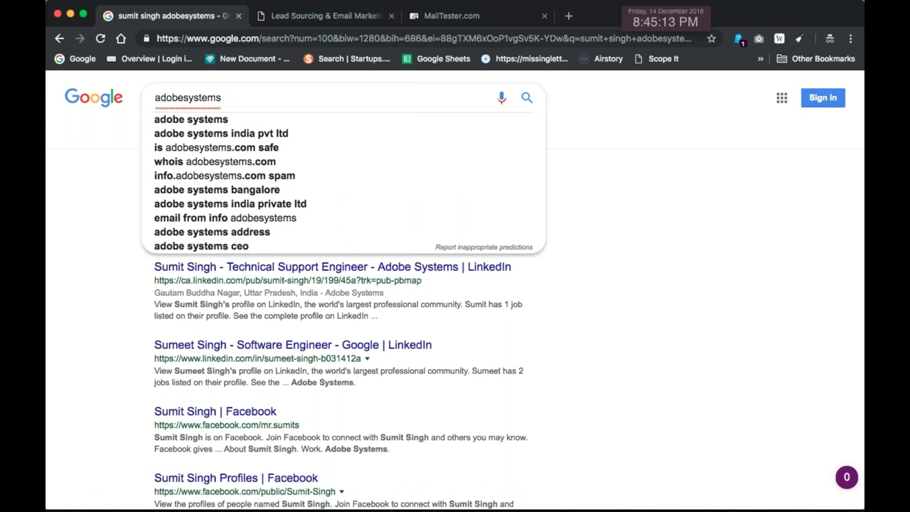
left_click(186, 98)
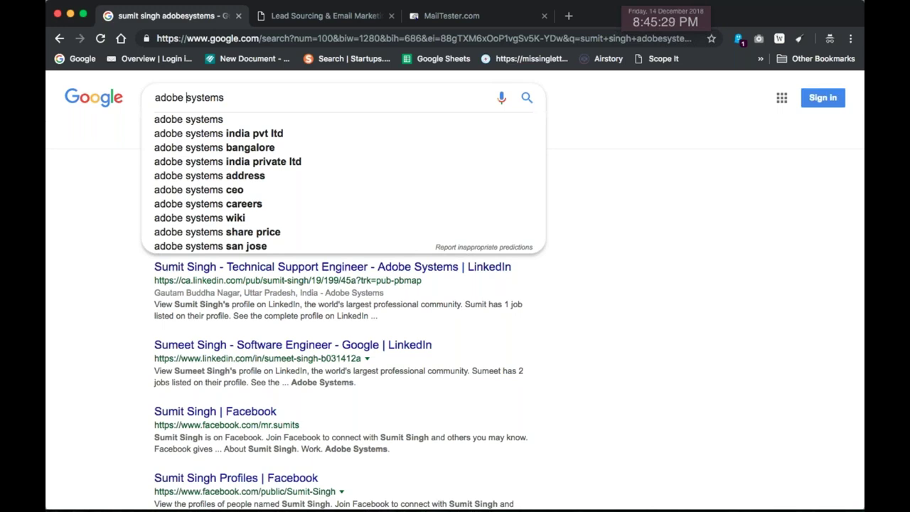
key("super+Tab")
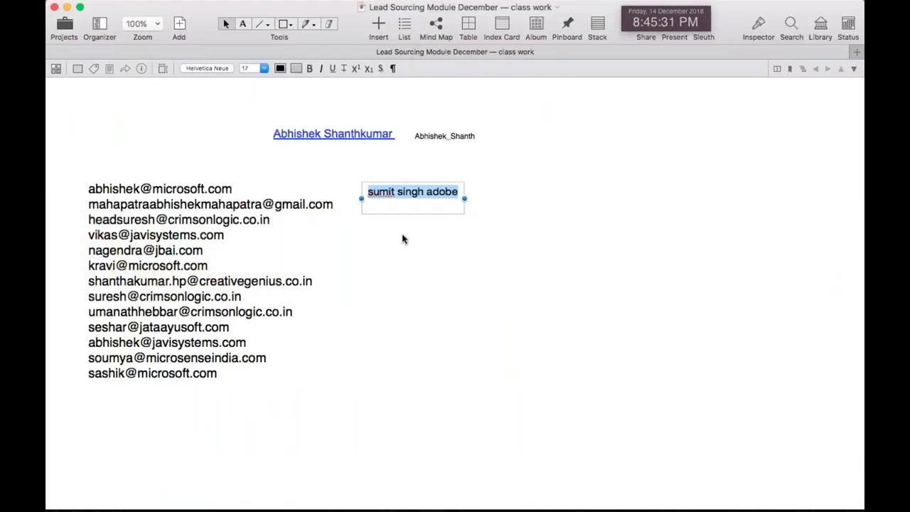
Create a new text note below the name note reading 'Company' at 18 pt
left_click(392, 239)
double_click(392, 239)
type("Company")
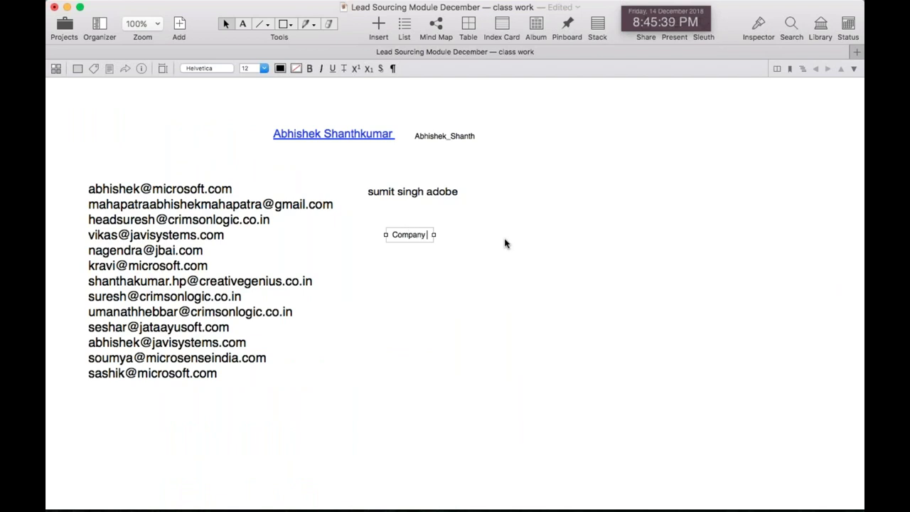
key("super+a")
key("super+plus")
key("super+plus")
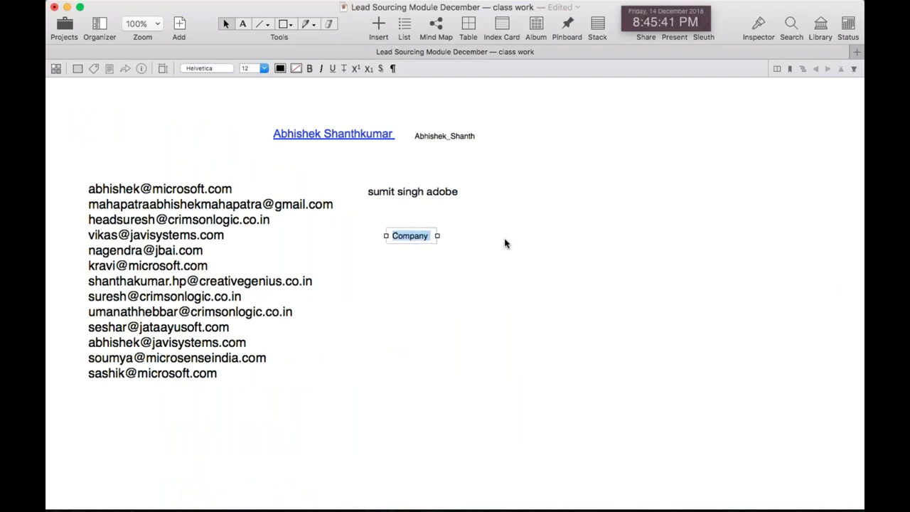
key("super+plus")
key("super+plus")
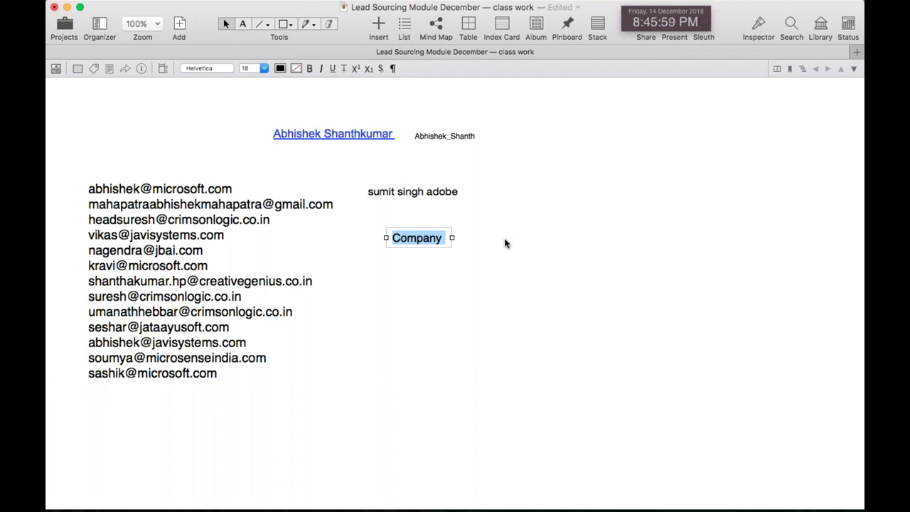
Add Website, Mailing domain and Person as new lines beneath Company in the note
key("Right")
key("Return")
type("WEbsite")
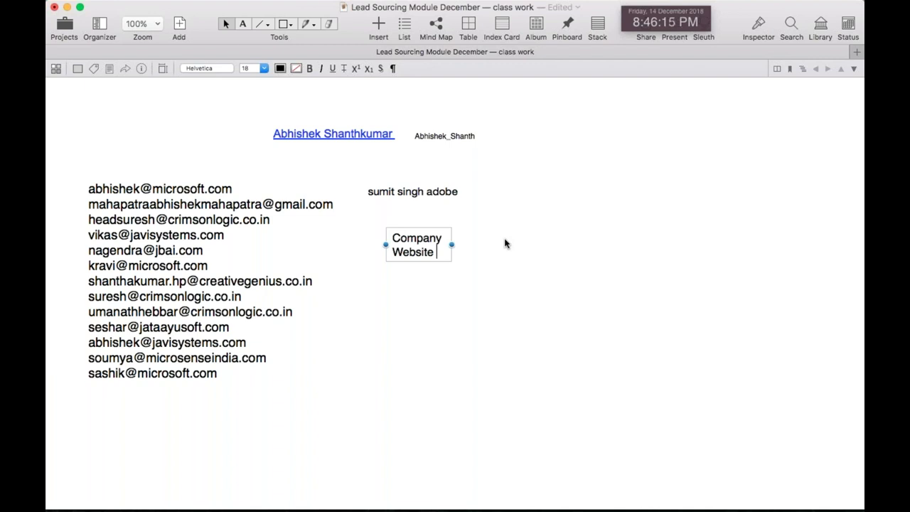
key("Return")
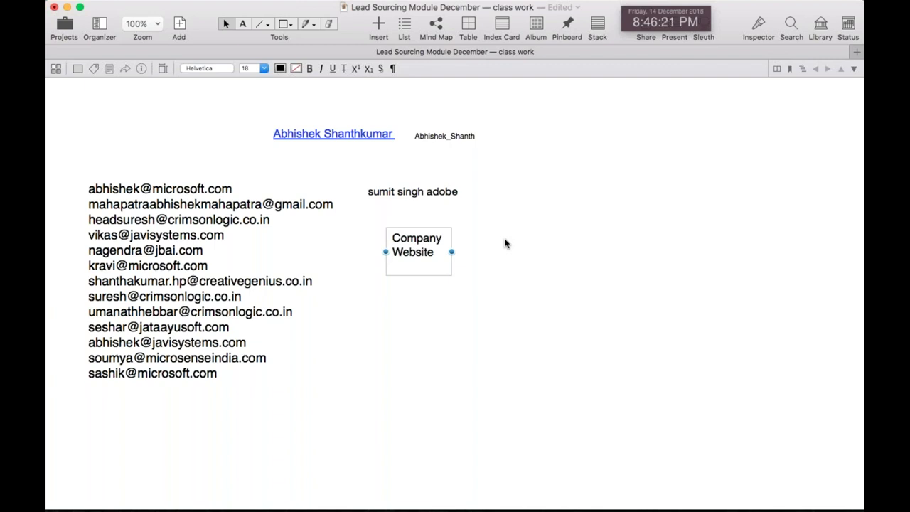
type("Mailing domain")
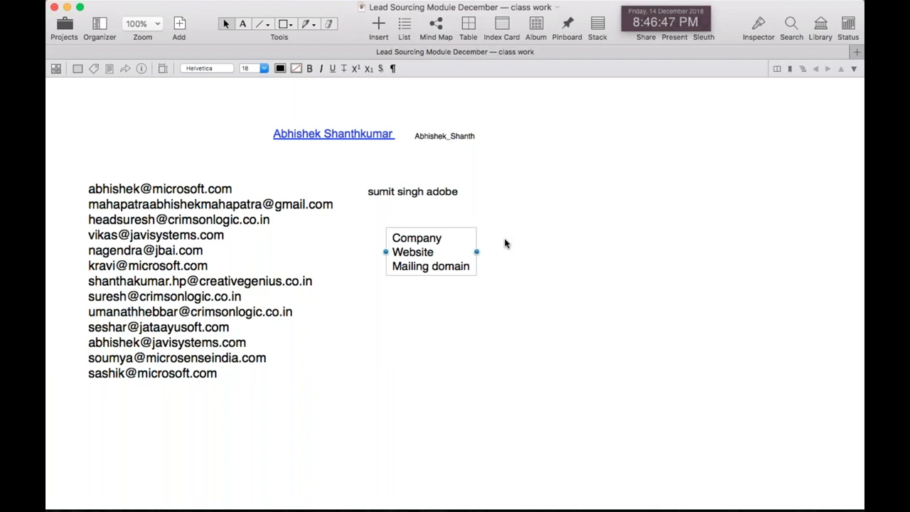
key("Return")
type("Person")
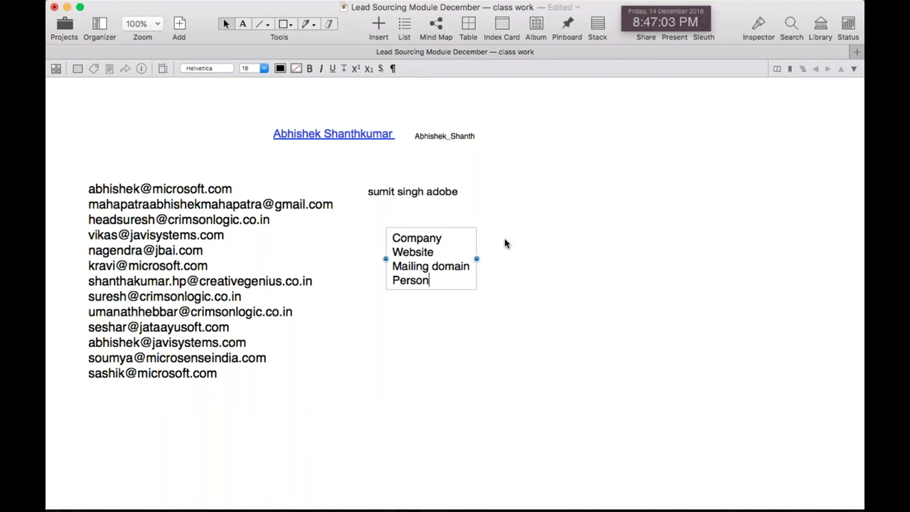
Bring Chrome back to the front and select the 'adobe systems' search query
key("super+Tab")
key("super+shift+Tab")
key("super+Tab")
triple_click(235, 97)
Search Google for 'pi industries', then refine to the exact domain "piindustries.com"
type("pi")
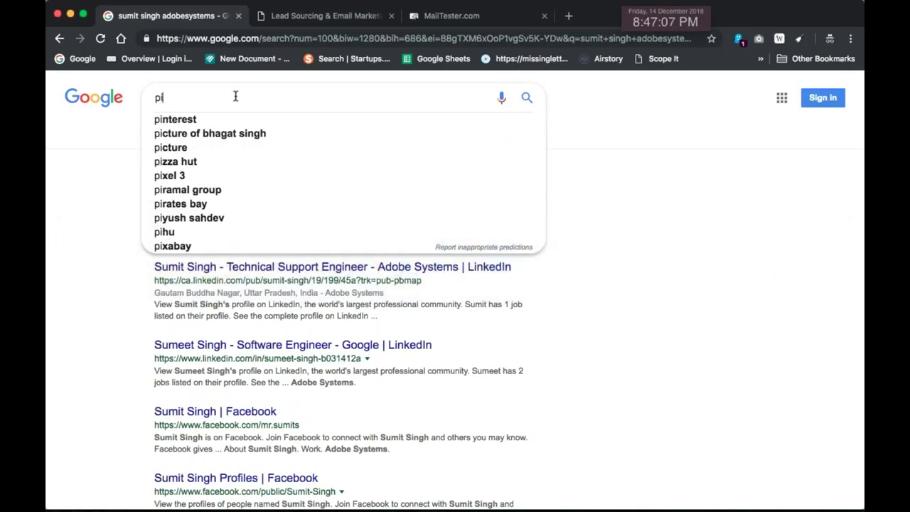
type(" industries")
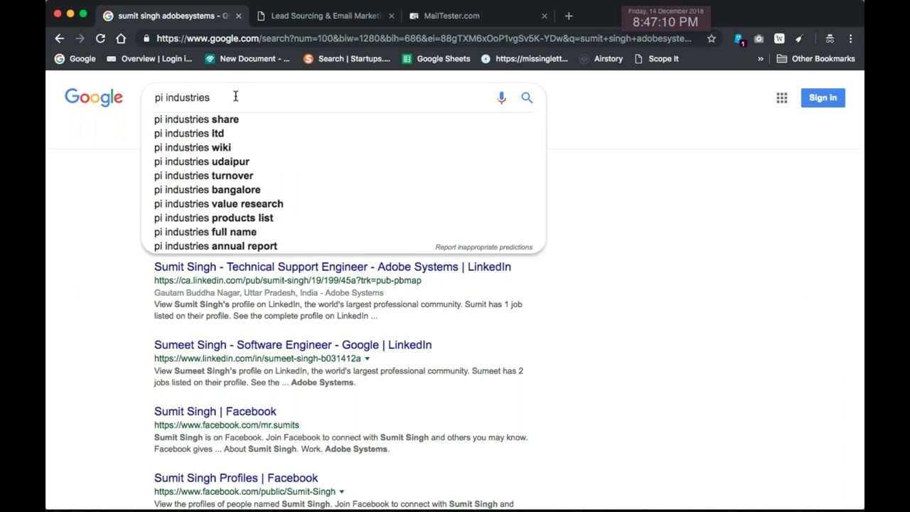
key("Return")
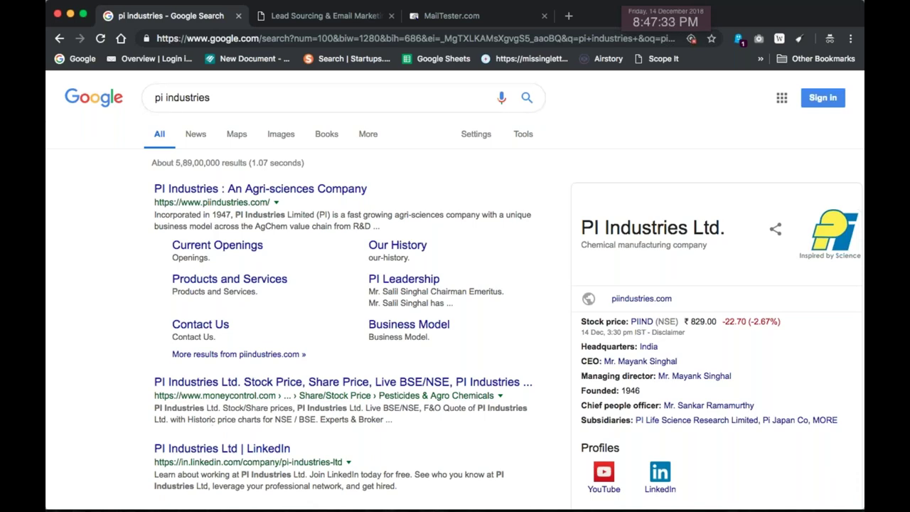
scroll(193, 441, "down", 10)
scroll(193, 441, "down", 9)
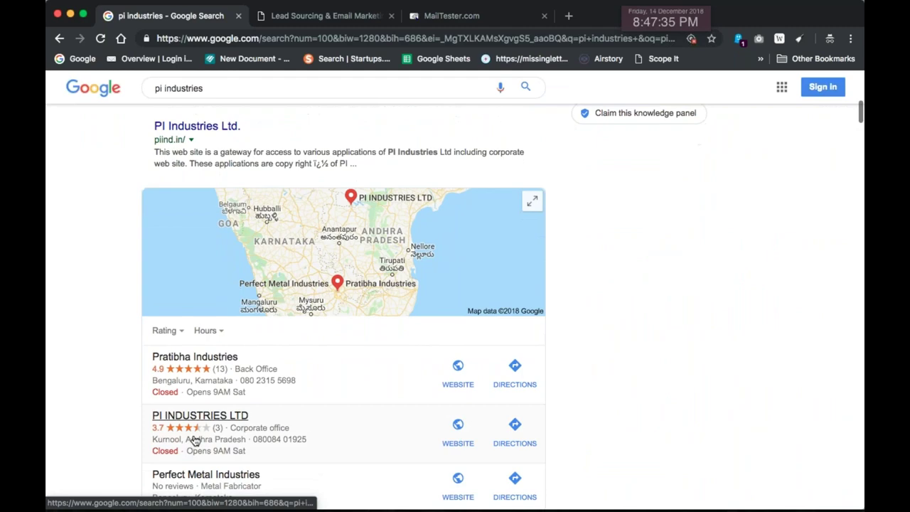
scroll(341, 306, "up", 20)
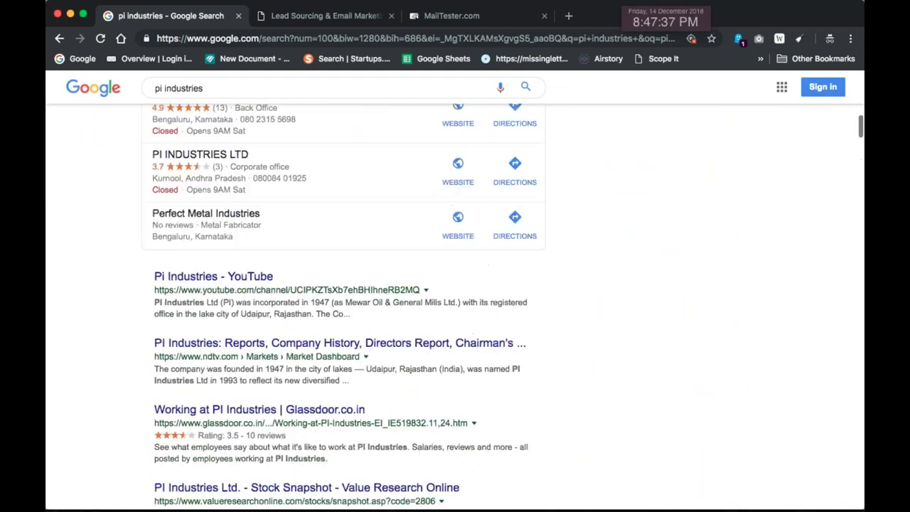
left_click(236, 108)
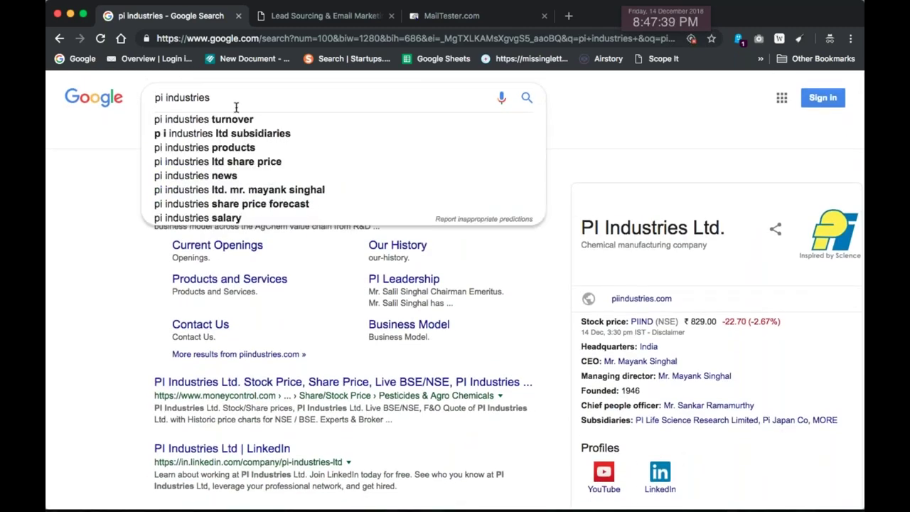
key("Delete")
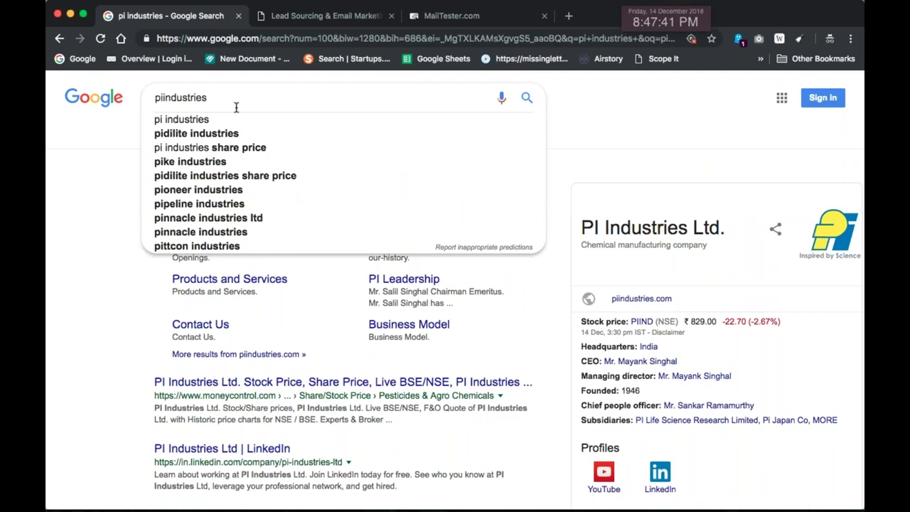
type(".com\"")
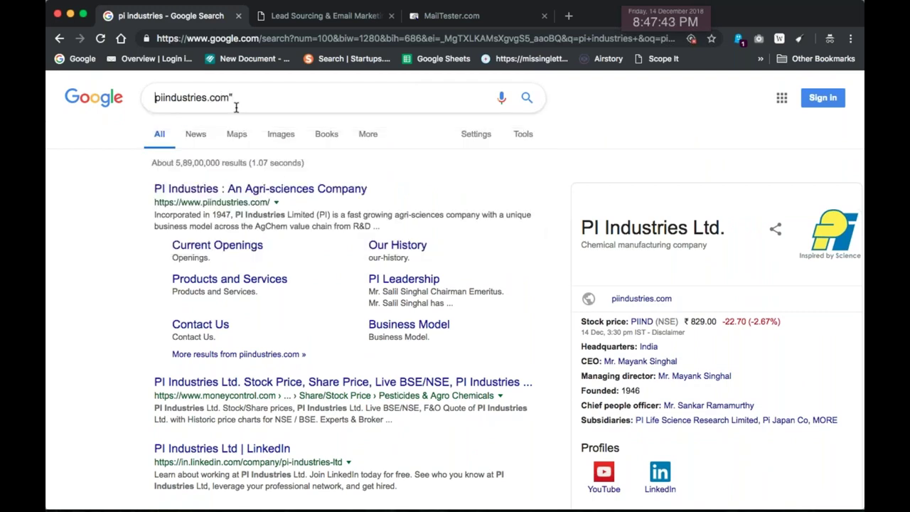
type("\"")
key("Return")
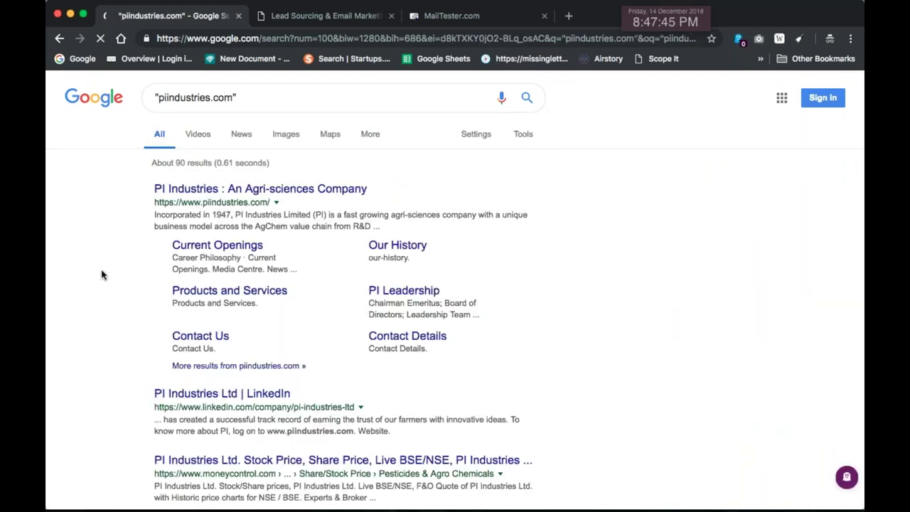
Run the results page through Email Reaper and copy the ten extracted addresses
key("super+a")
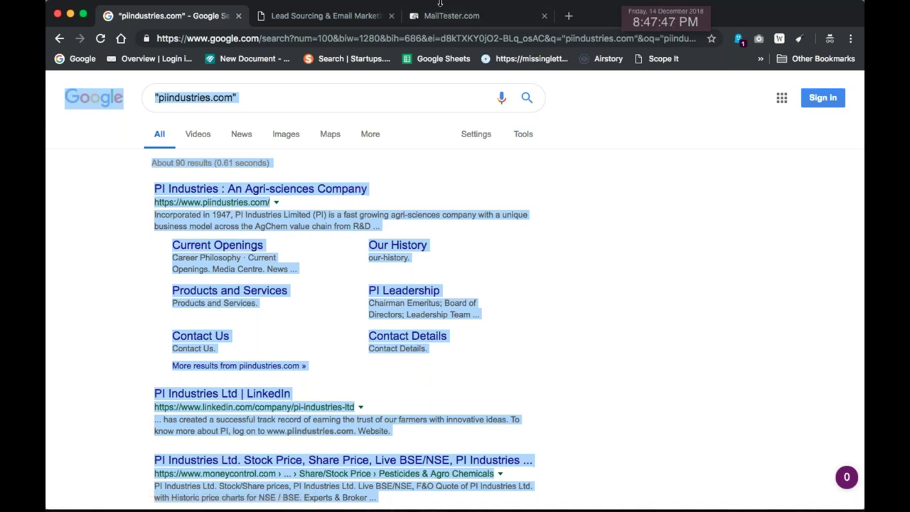
left_click(334, 15)
key("super+a")
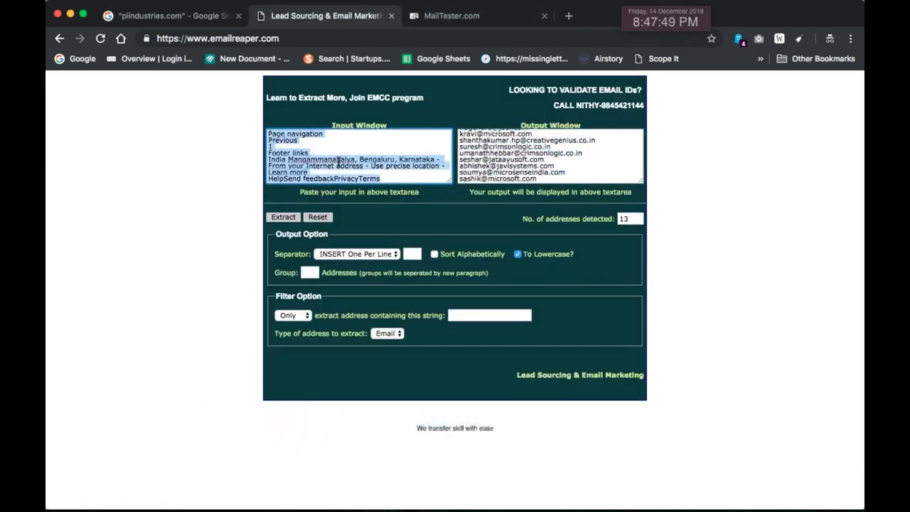
key("super+v")
left_click(282, 217)
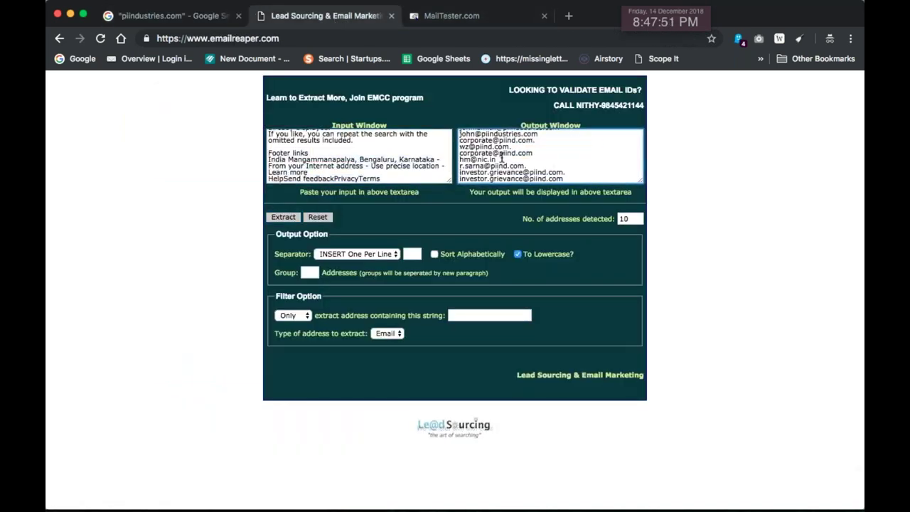
left_click(501, 158)
key("super+a")
key("super+c")
key("super+Tab")
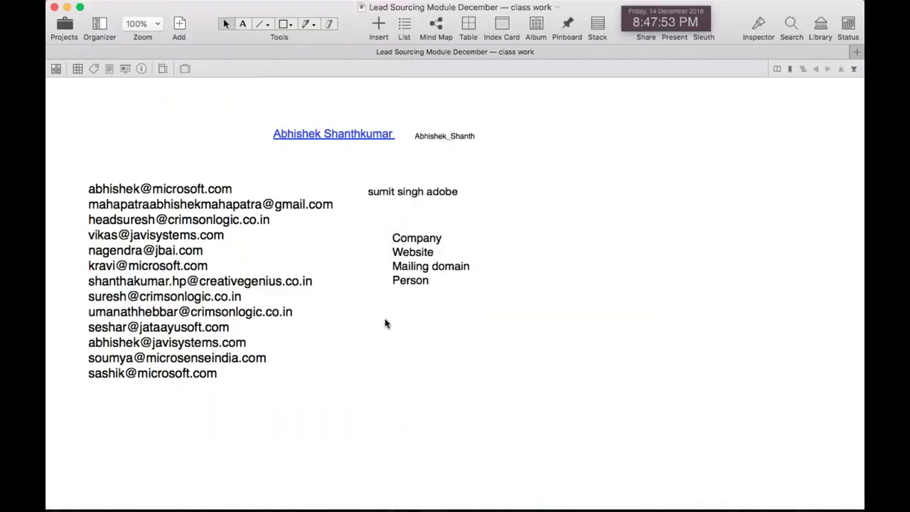
Paste the ten addresses below the Company note, enlarge them to size 23, and nudge the block up
key("super+v")
left_click_drag(382, 363, 382, 379)
key("super+plus")
key("super+plus")
key("super+plus")
key("super+plus")
key("super+plus")
key("super+plus")
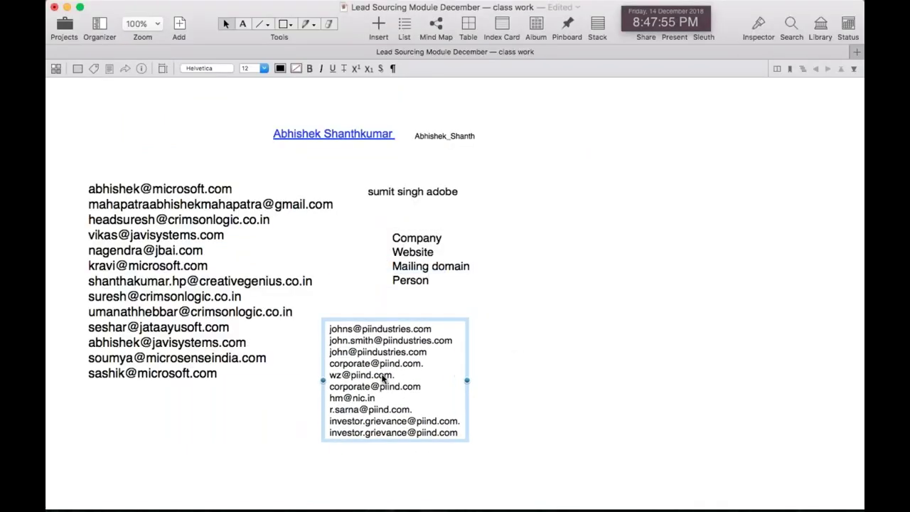
key("super+plus")
key("super+plus")
key("super+plus")
key("super+plus")
key("super+plus")
scroll(382, 379, "down", 4)
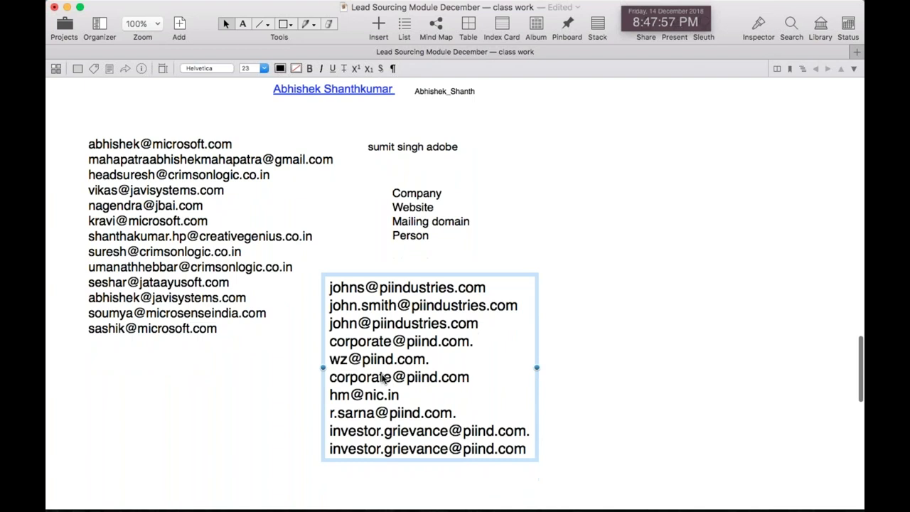
left_click(431, 441)
left_click_drag(381, 267, 378, 248)
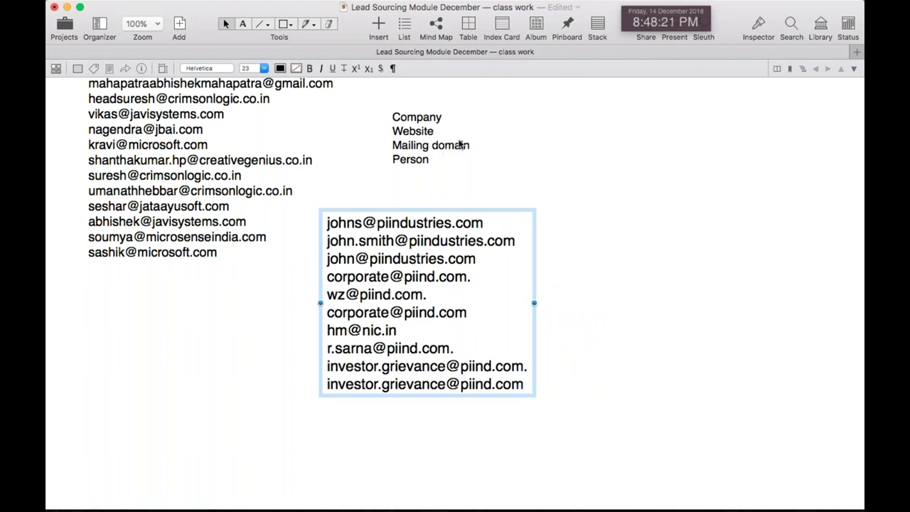
Mark a couple of the piind.com addresses inside the pasted address block
left_click(443, 299)
left_click_drag(466, 277, 368, 277)
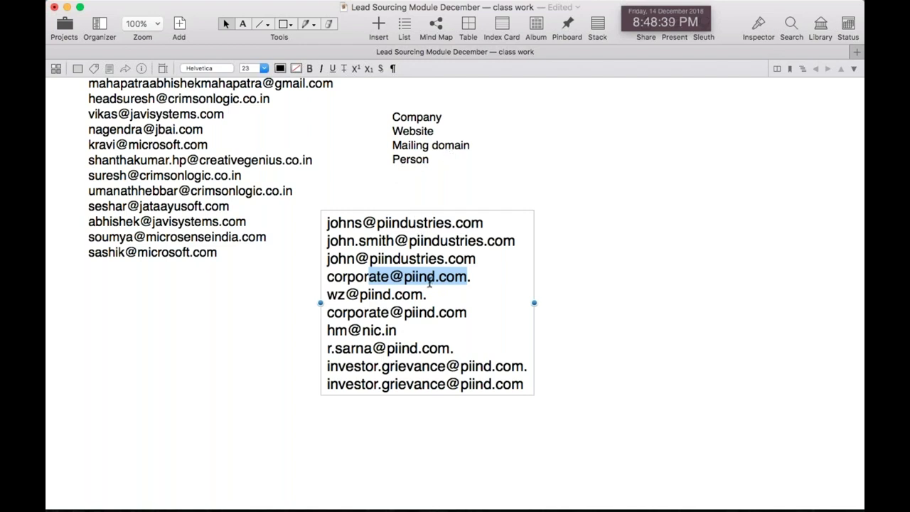
left_click_drag(473, 348, 258, 349)
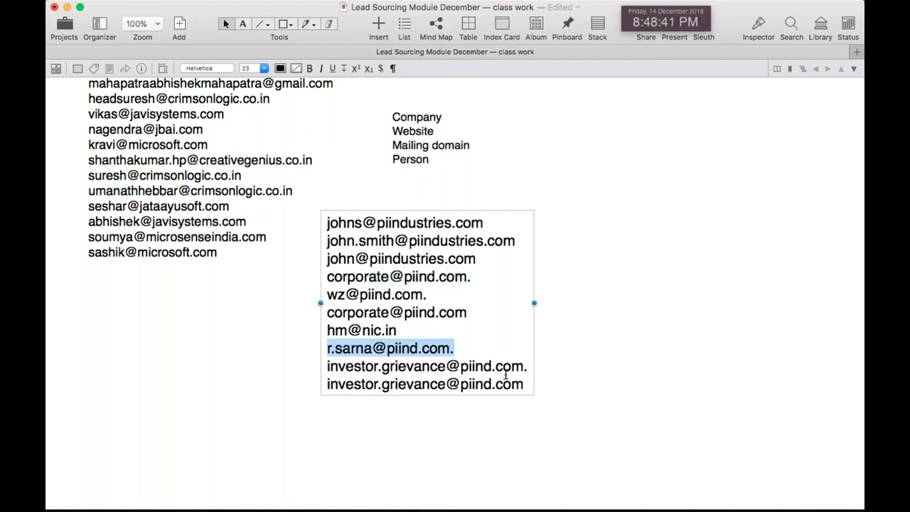
left_click(556, 347)
Move the address block beneath the earlier email list, save, and select the Company note
left_click_drag(448, 342, 237, 388)
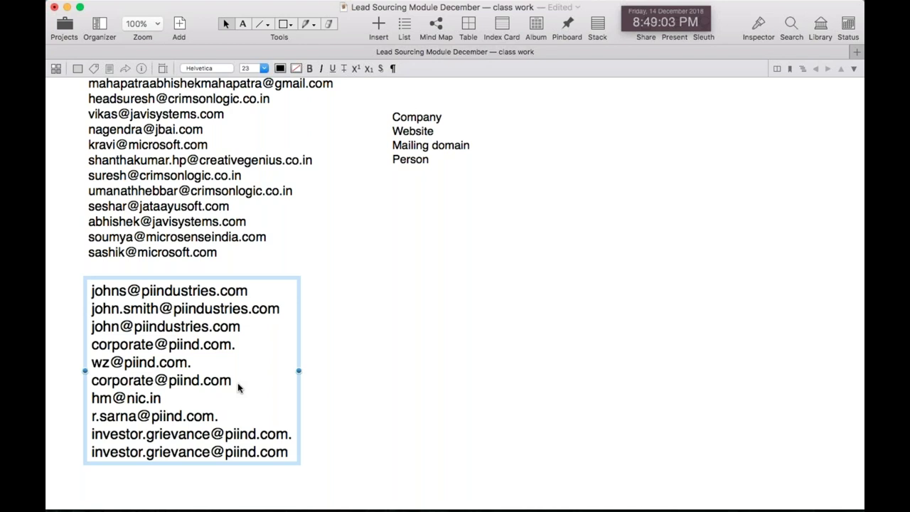
key("super+s")
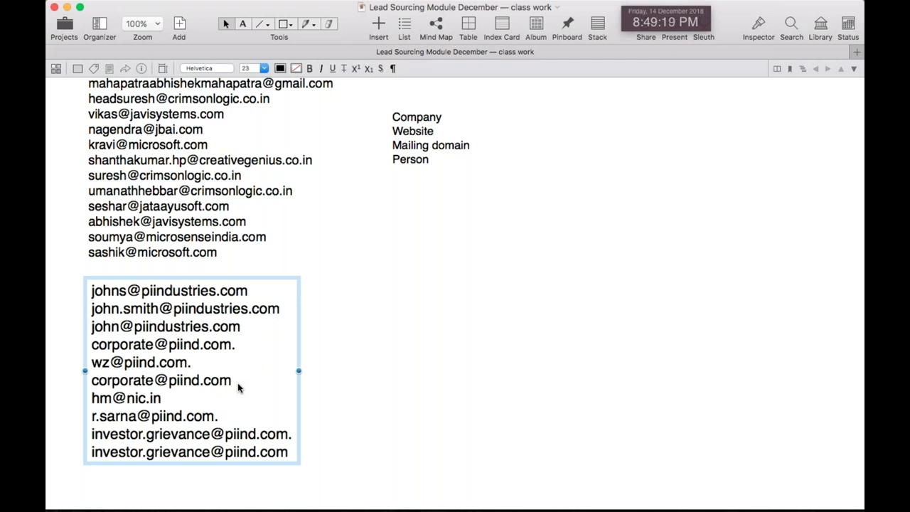
left_click(427, 310)
left_click_drag(501, 217, 384, 106)
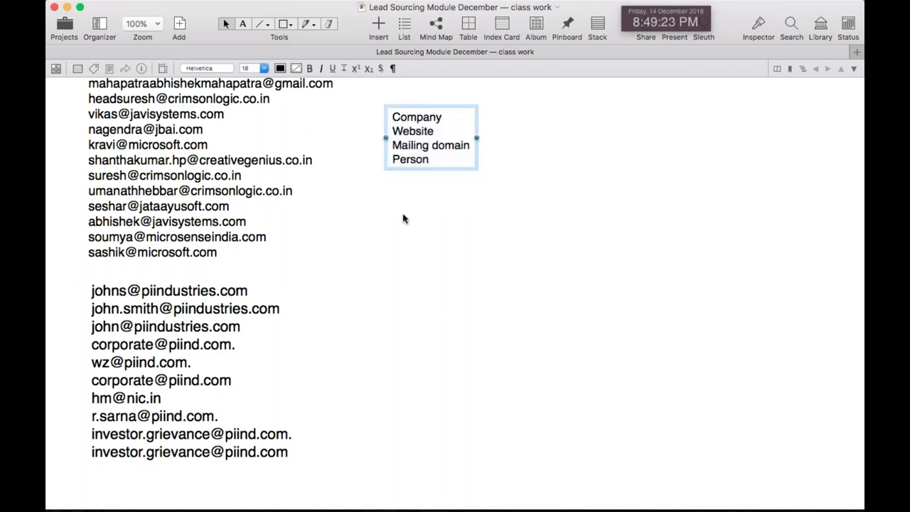
Back in the browser, search Google for 'adobe systems'
key("super+Tab")
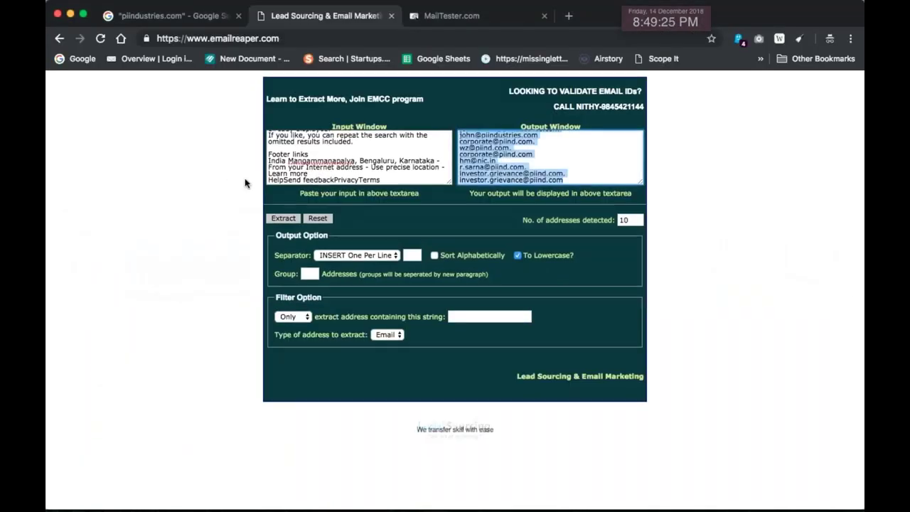
left_click(182, 20)
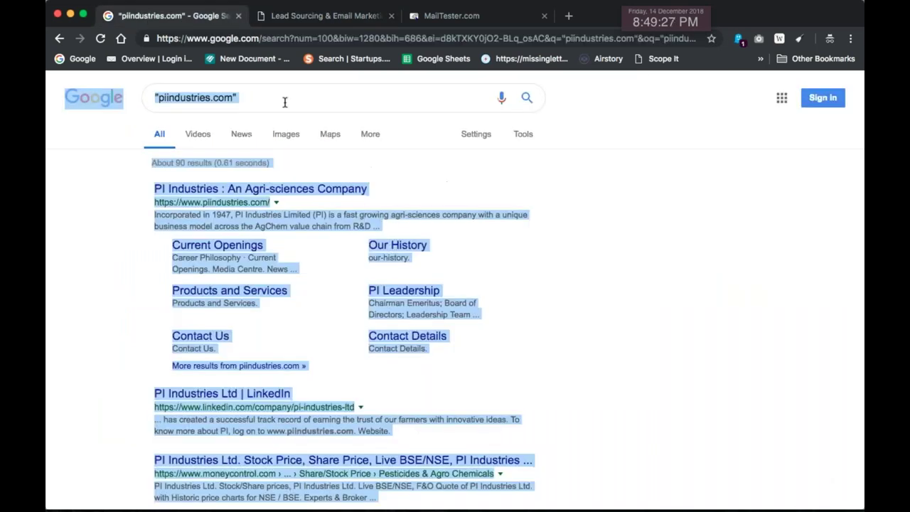
left_click(283, 101)
key("super+a")
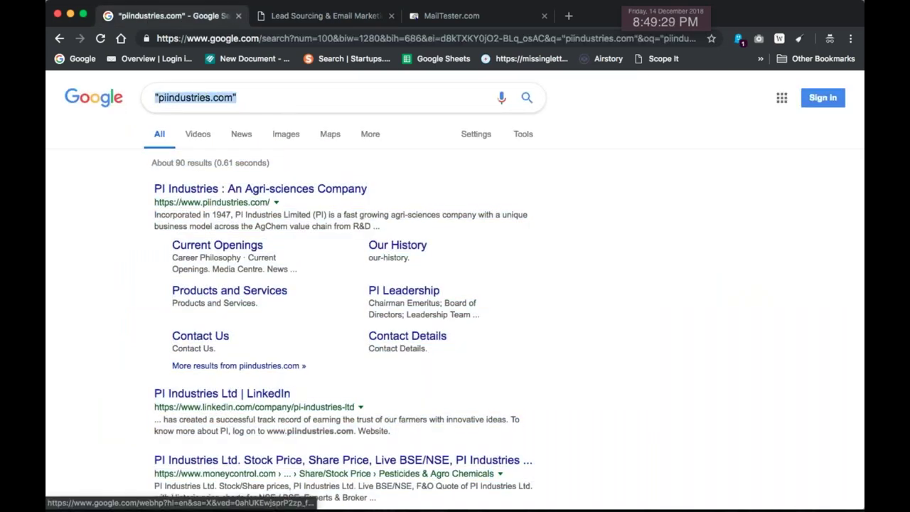
type("abod")
key("BackSpace")
key("BackSpace")
key("BackSpace")
type("dob")
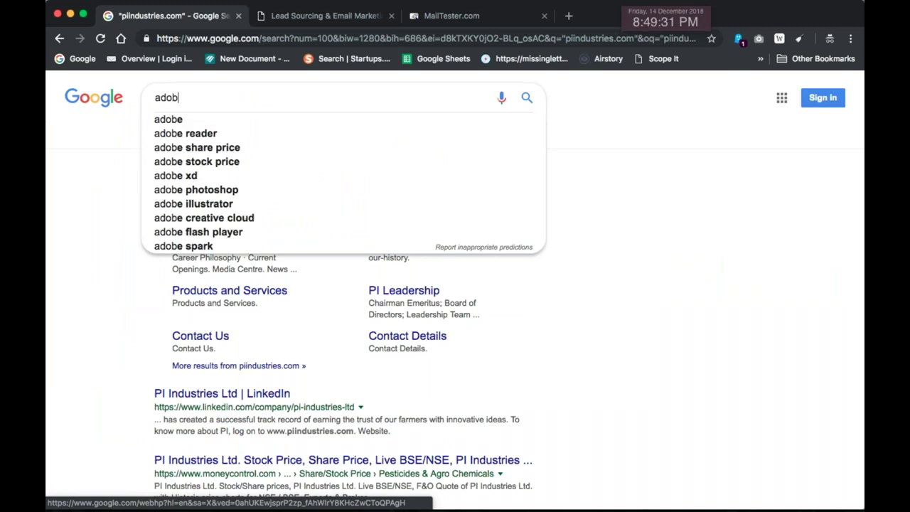
type("e system")
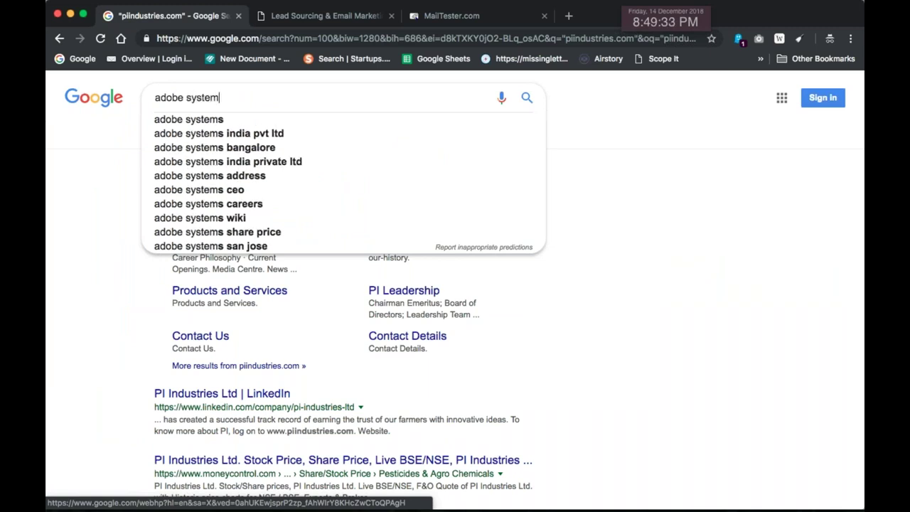
type("s")
key("Return")
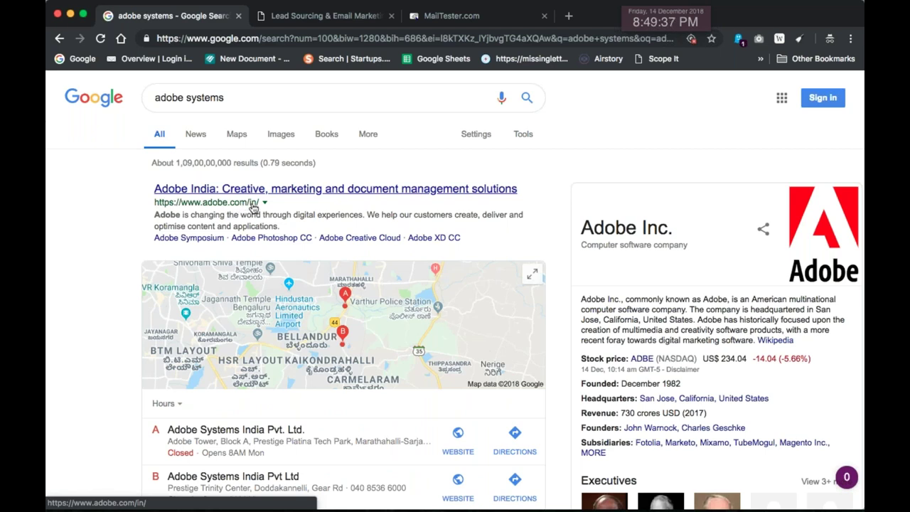
Refine the query to the exact phrase "adobe.com"
triple_click(157, 97)
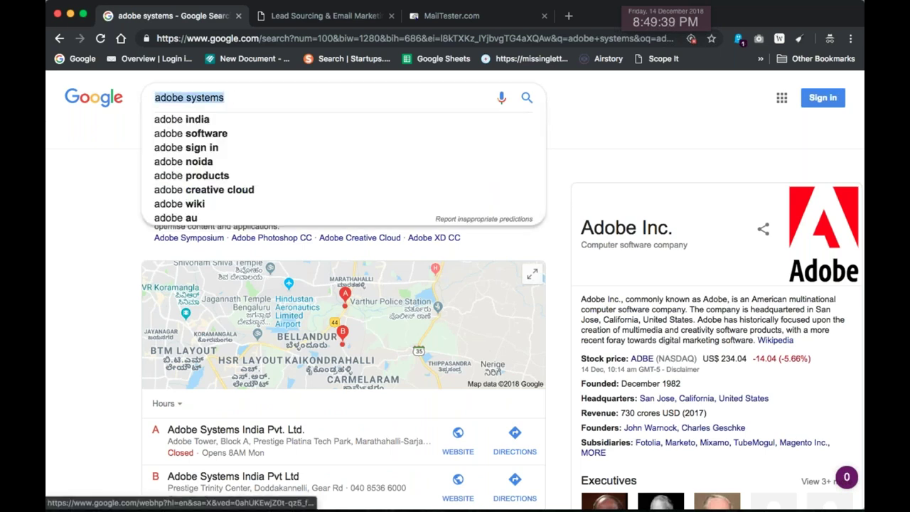
key("Right")
key("BackSpace")
key("BackSpace")
key("BackSpace")
key("BackSpace")
key("BackSpace")
key("BackSpace")
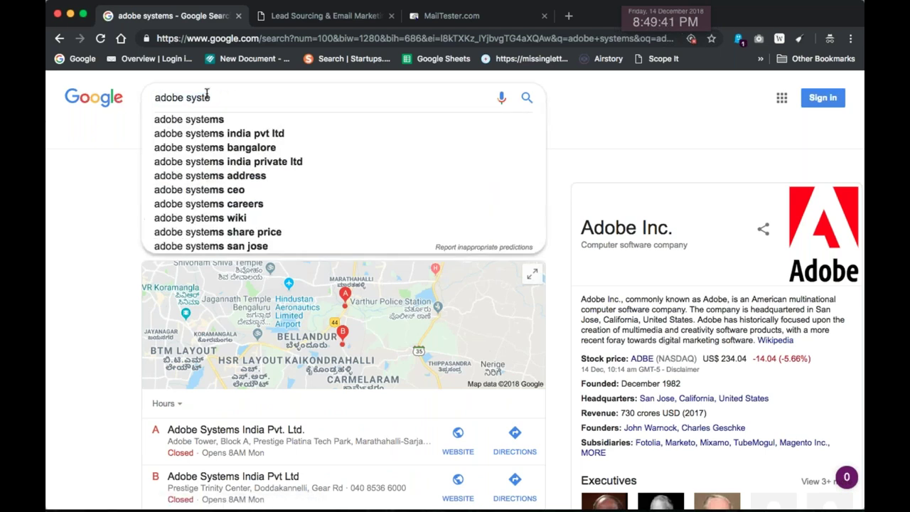
key("BackSpace")
type(".com")
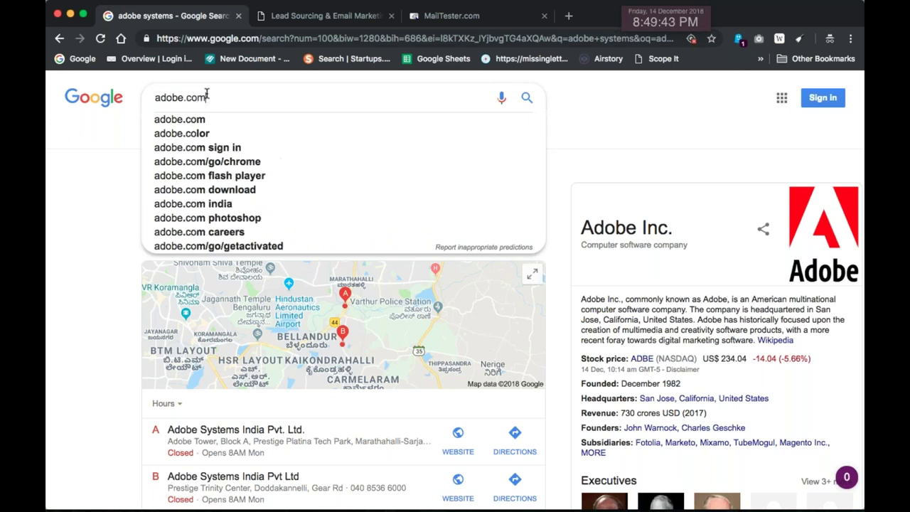
type("\"")
left_click(207, 97)
type("\"")
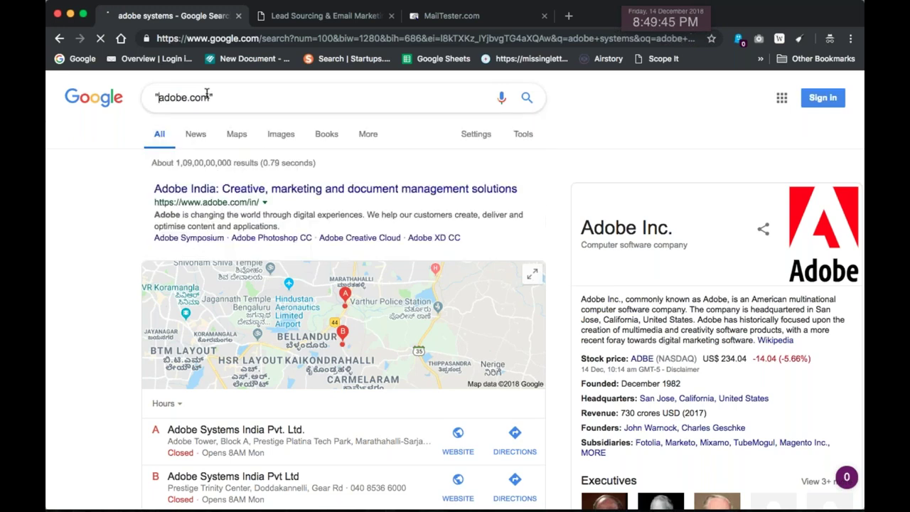
key("Return")
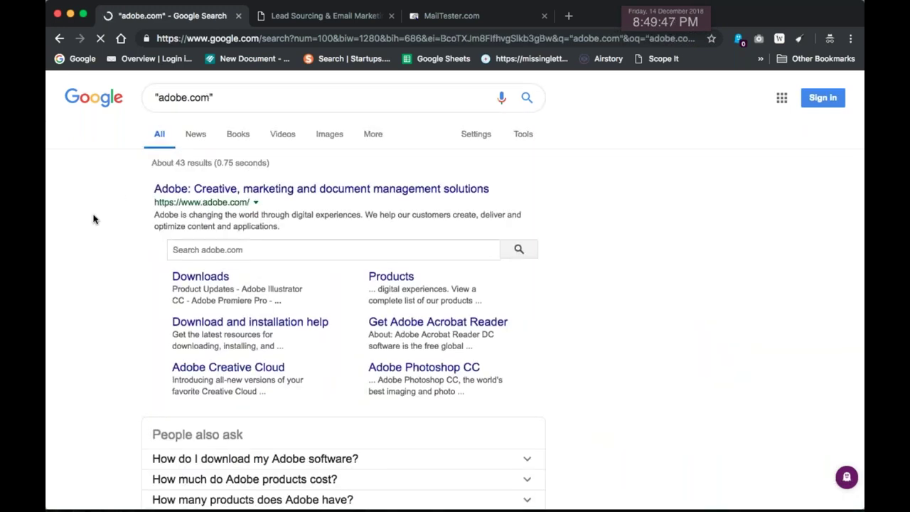
Paste the "adobe.com" results into Email Reaper and extract their addresses
key("super+a")
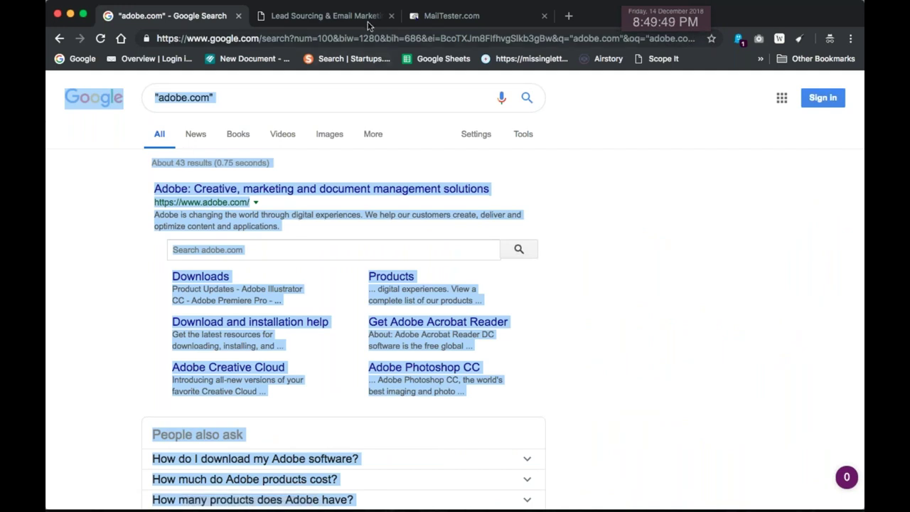
left_click(323, 16)
left_click(292, 154)
key("super+a")
key("super+v")
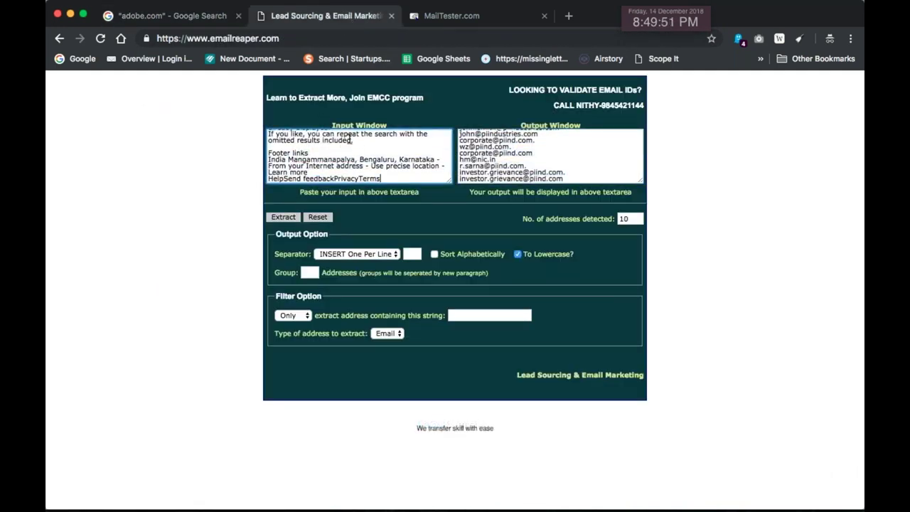
left_click(283, 217)
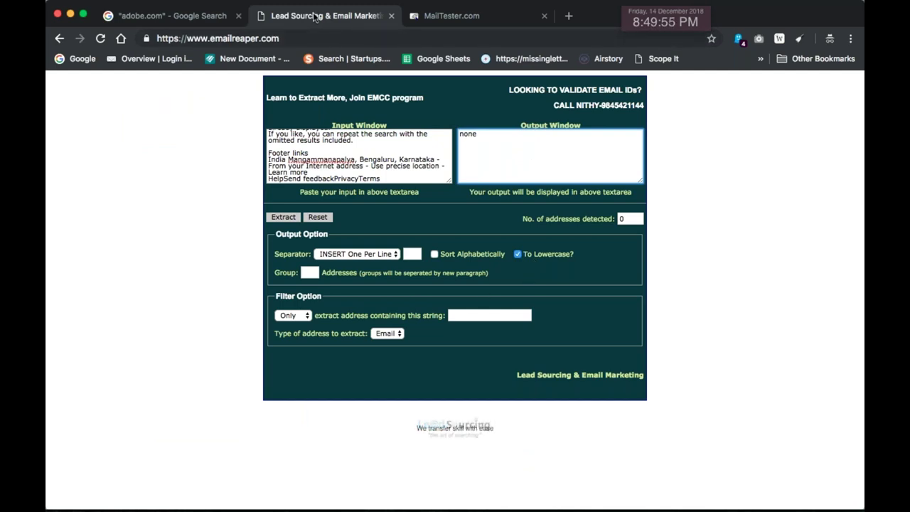
Search '"adobe.com" email' and extract addresses from those results in Email Reaper
key("ctrl+shift+Tab")
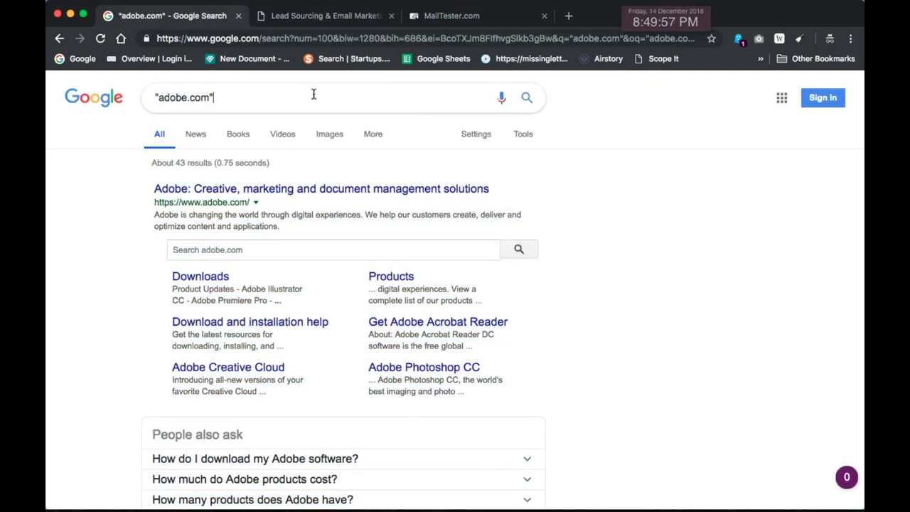
type("email")
key("Return")
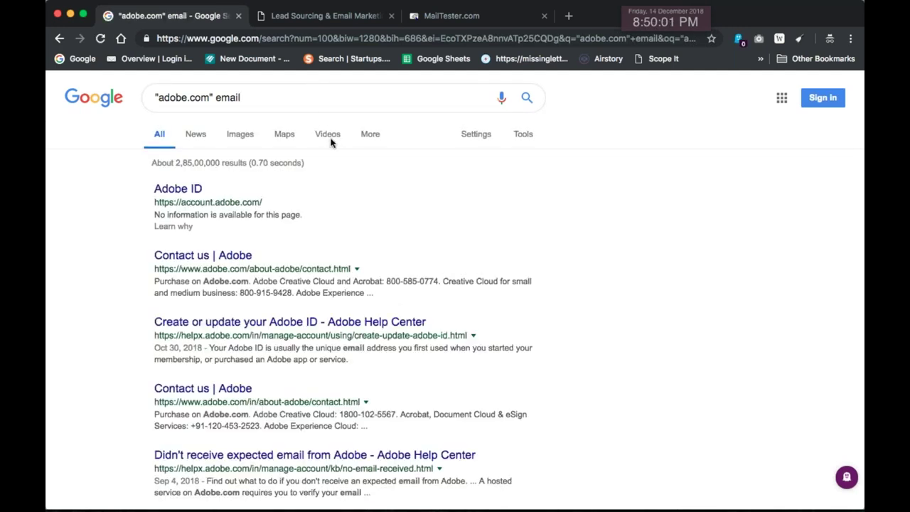
key("super+a")
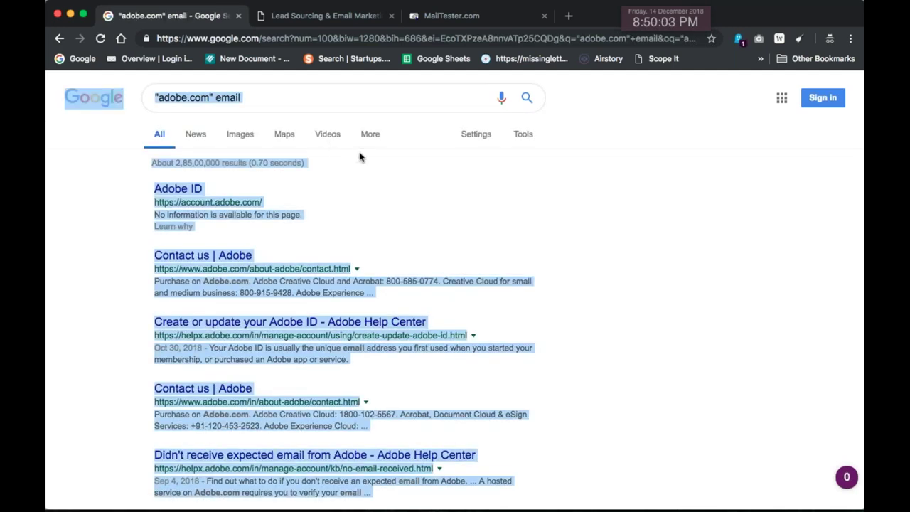
key("ctrl+Tab")
left_click(314, 167)
key("super+a")
key("super+v")
left_click(283, 216)
Copy the 28 extracted addresses and clear the selection on the Curio canvas
left_click(540, 151)
key("super+a")
key("super+Tab")
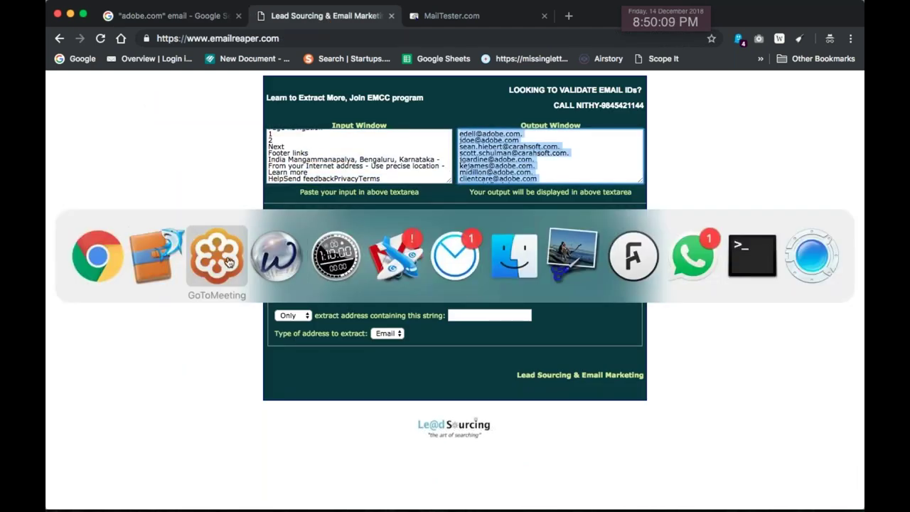
left_click(153, 249)
left_click(447, 248)
Paste the 28 addresses under the Person heading and enlarge them to 17 pt
key("super+v")
left_click_drag(447, 248, 443, 299)
key("super+plus")
key("super+plus")
key("super+plus")
key("super+plus")
key("super+plus")
Select and copy the sixth adobe.com address, then return to the browser
scroll(431, 300, "down", 3)
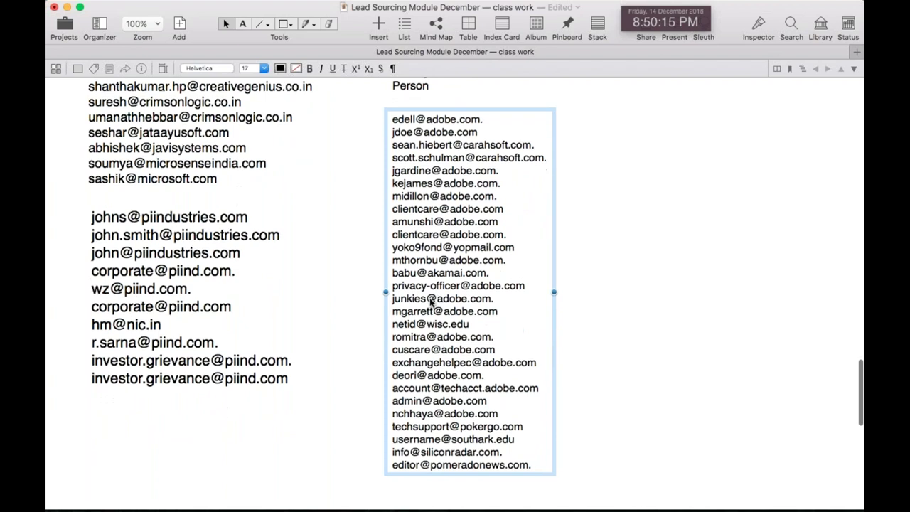
scroll(429, 300, "right", 3)
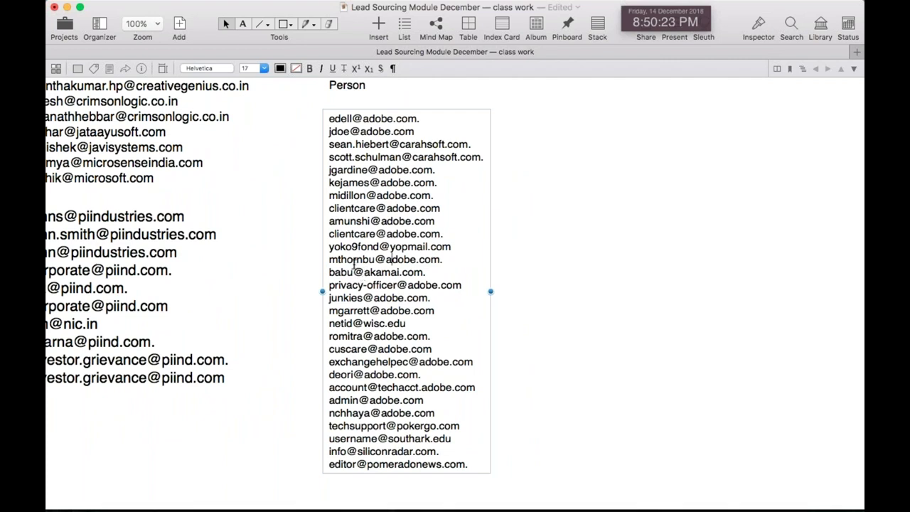
left_click_drag(338, 260, 331, 260)
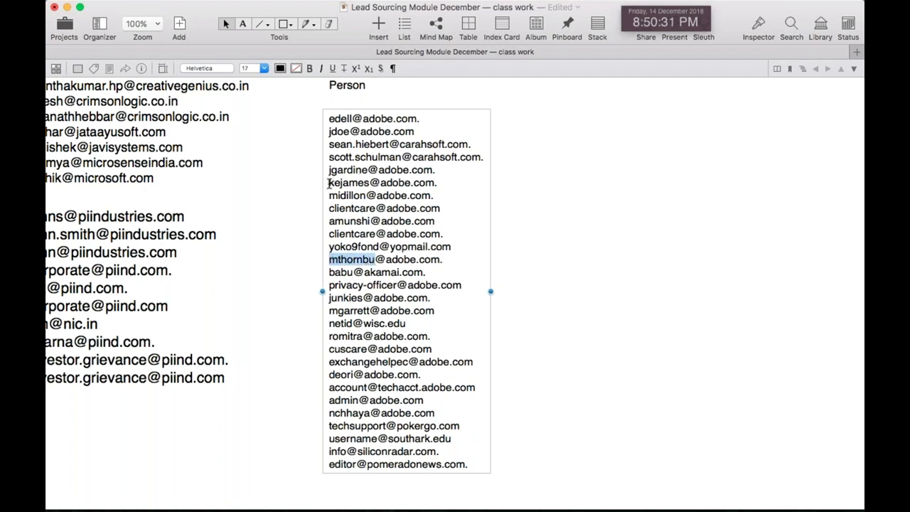
left_click_drag(328, 183, 437, 184)
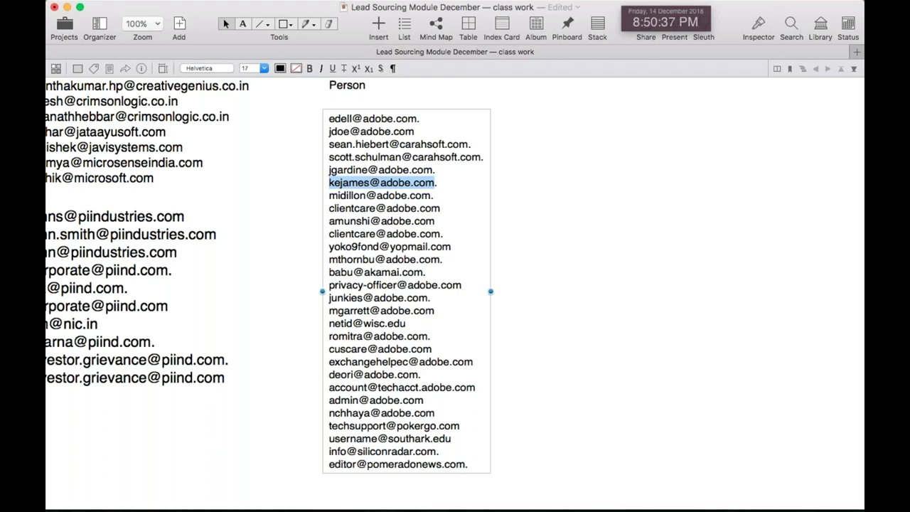
key("super+Tab")
key("Tab")
Replace the Google query with the copied adobe.com address and search for it
key("super+shift+Tab")
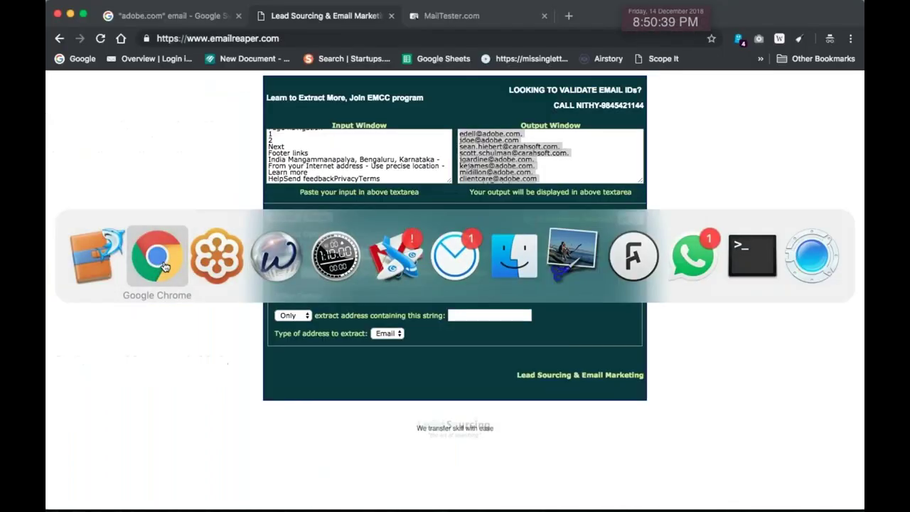
left_click(171, 15)
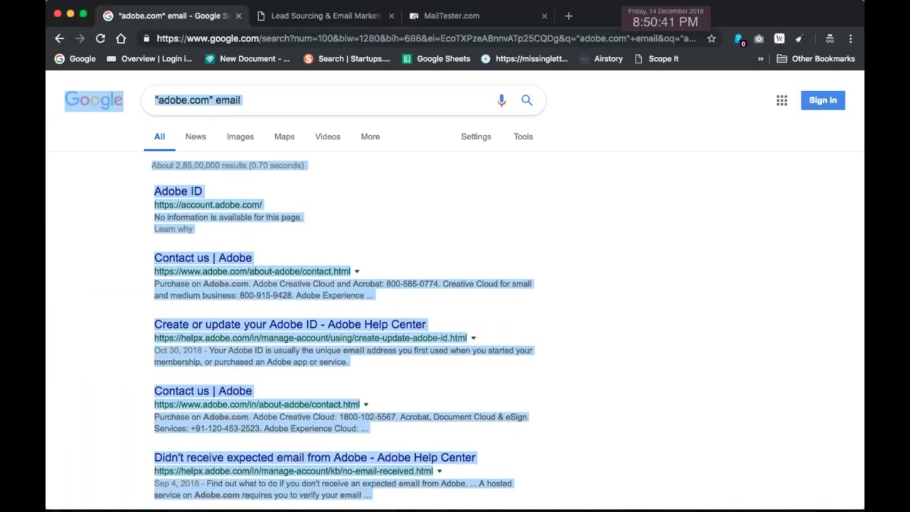
double_click(282, 103)
triple_click(281, 102)
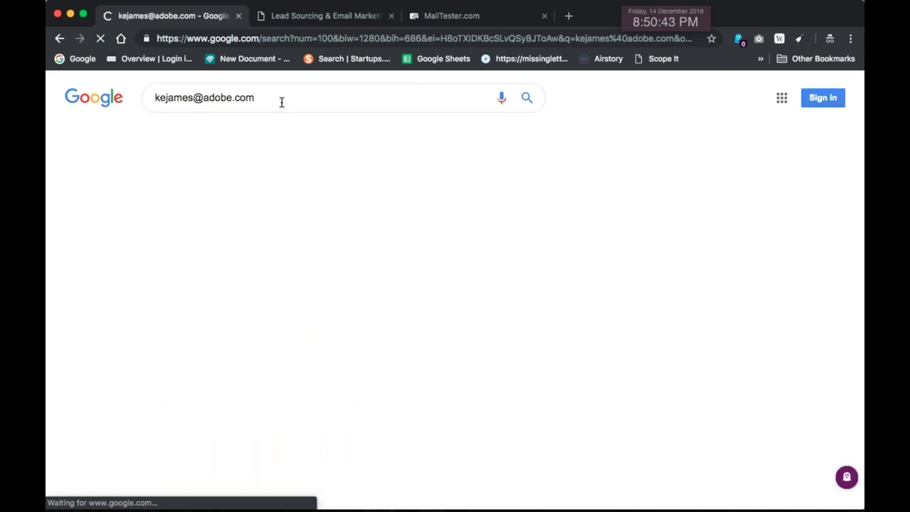
Open the About CMO.com result in a new tab while scanning the results
scroll(280, 201, "down", 1)
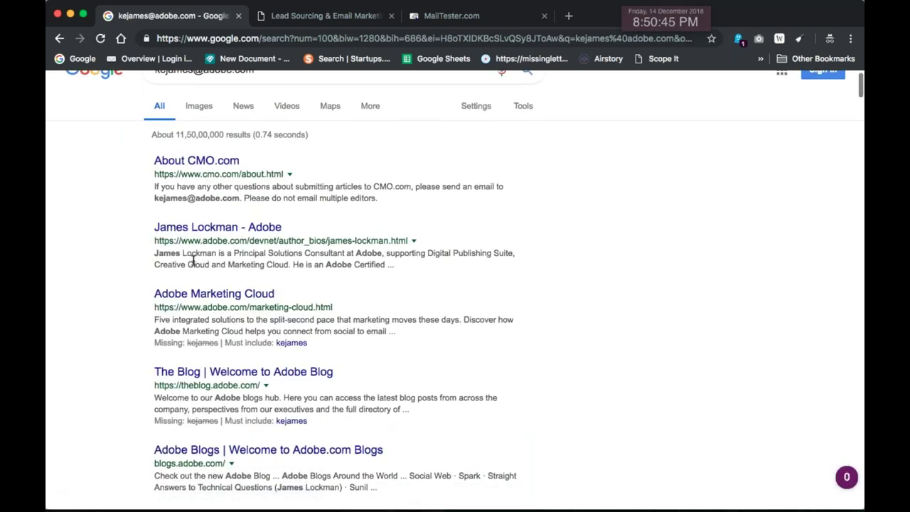
scroll(195, 252, "down", 1)
scroll(211, 203, "up", 2)
scroll(210, 203, "down", 1)
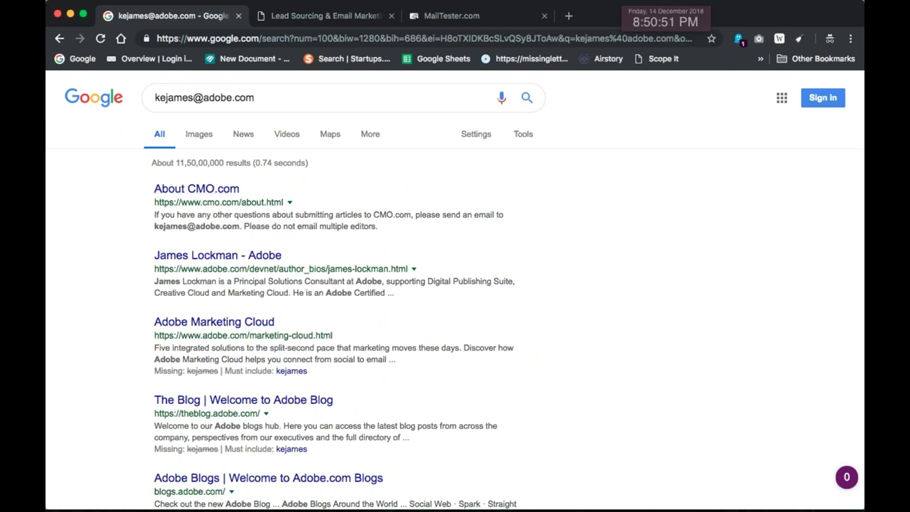
left_click(214, 190, "super")
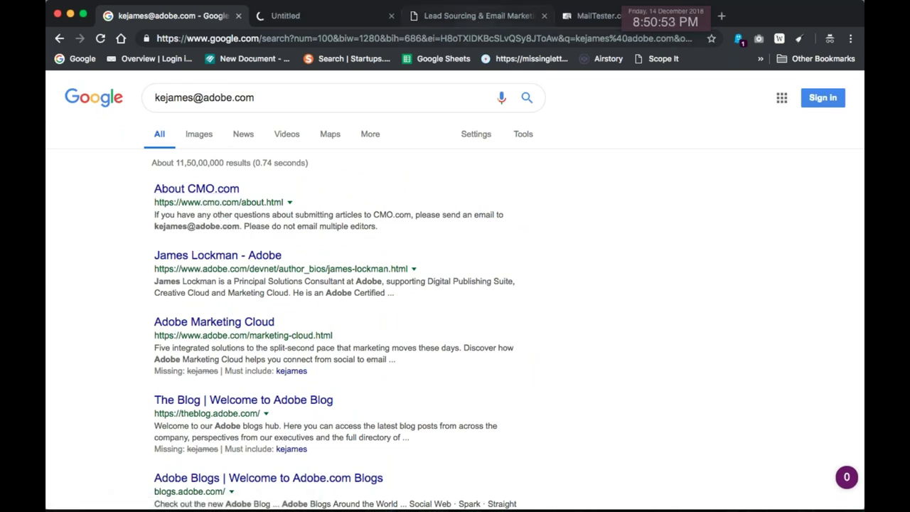
scroll(409, 279, "down", 1)
scroll(408, 279, "down", 4)
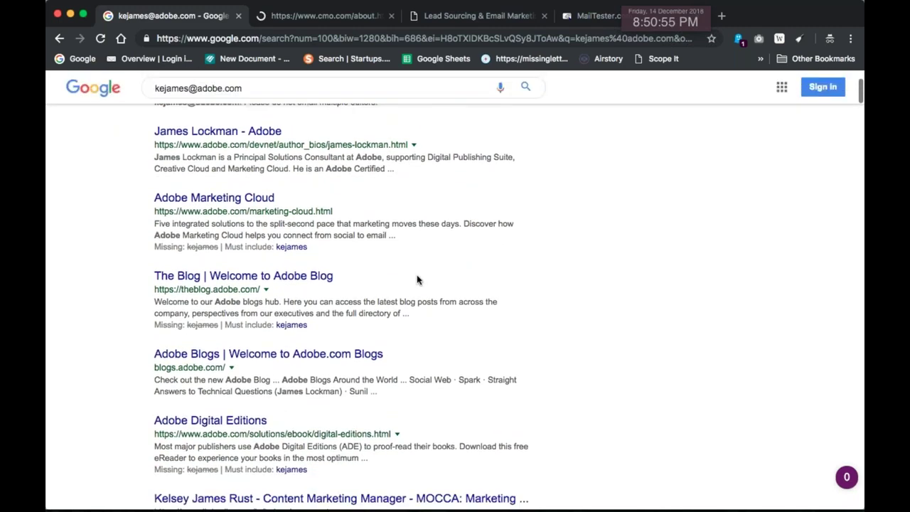
scroll(416, 280, "down", 5)
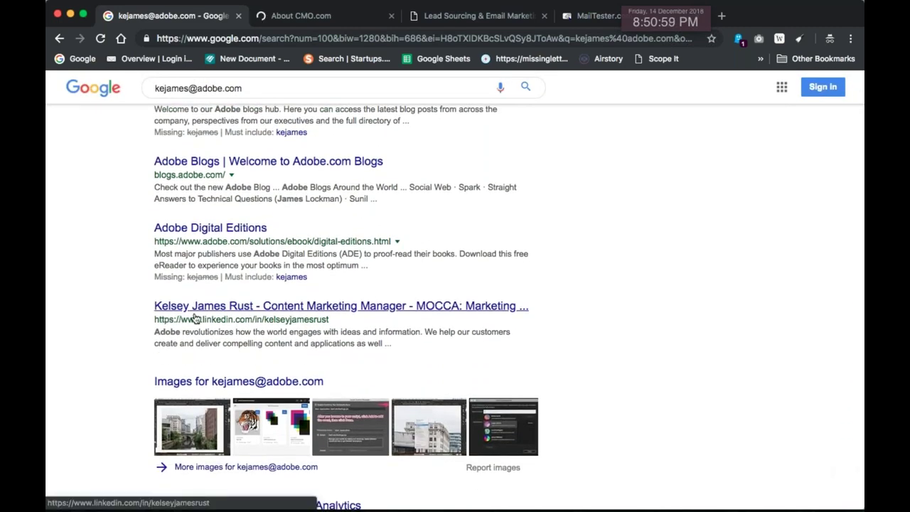
left_click_drag(202, 331, 155, 331)
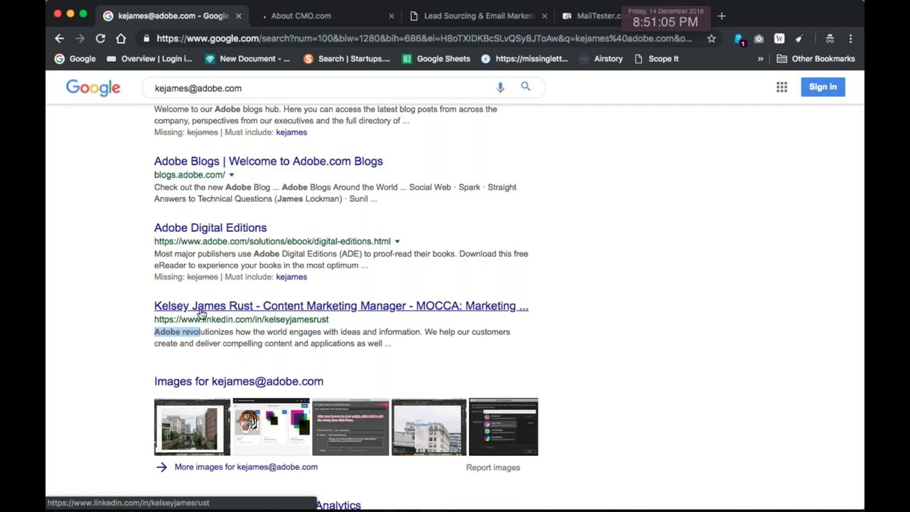
scroll(365, 323, "up", 5)
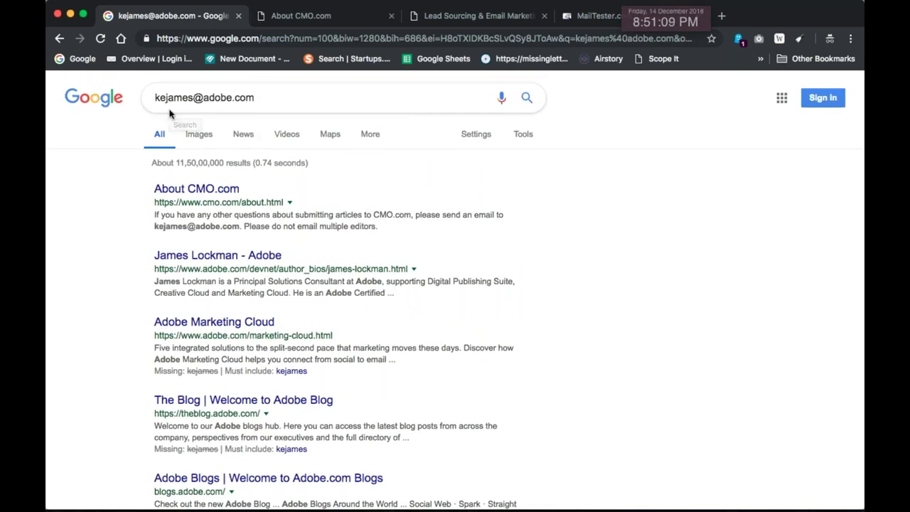
On the About CMO.com page, find-in-page for the address's username
left_click(481, 17)
left_click(319, 18)
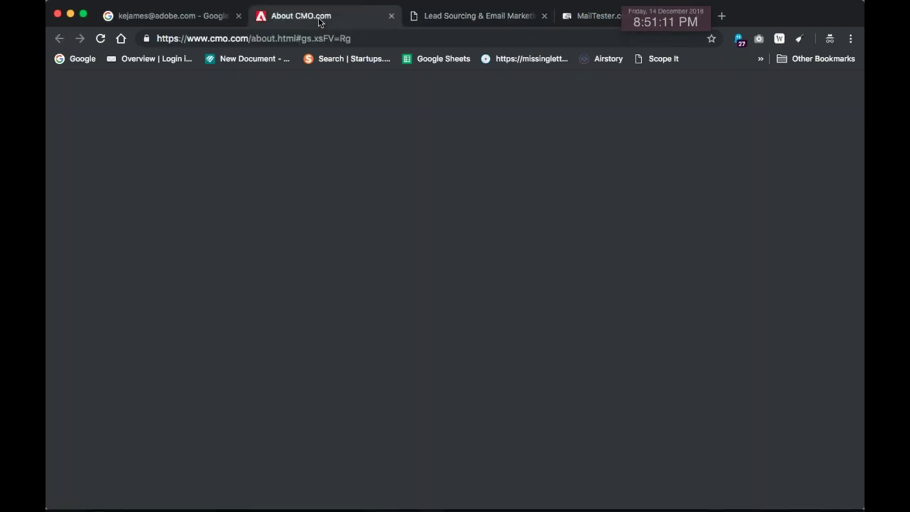
scroll(417, 378, "down", 5)
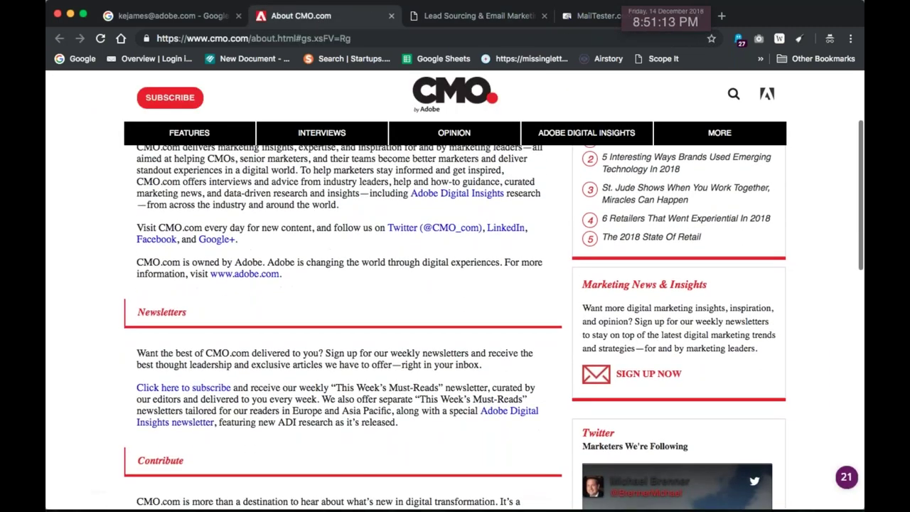
scroll(455, 309, "down", 3)
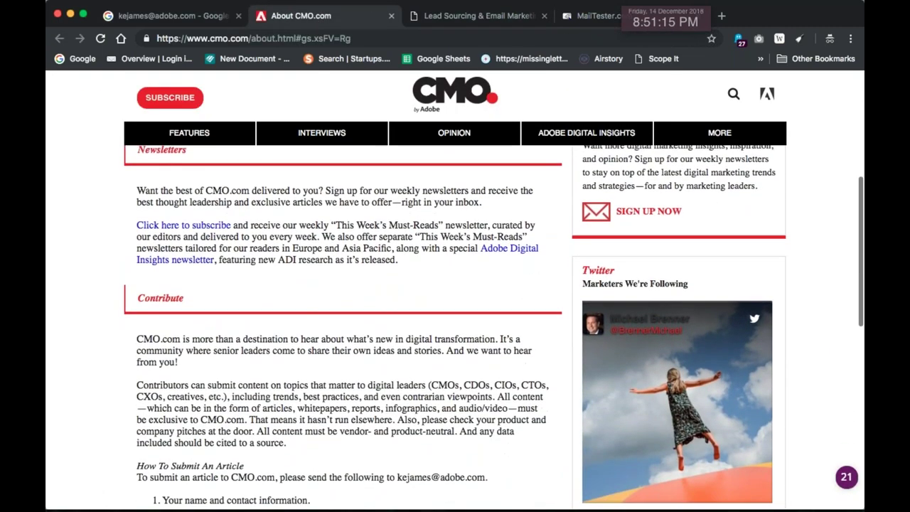
key("super+f")
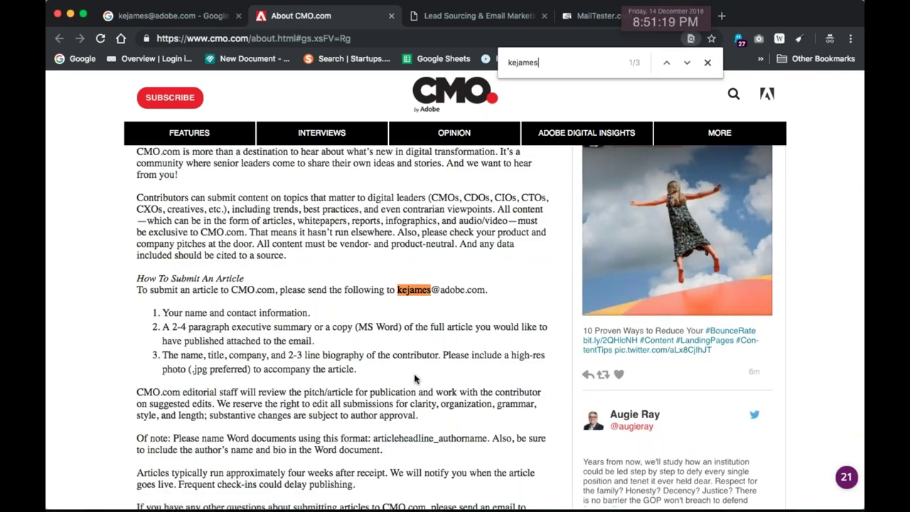
Locate the username's entry in the Editorial Staff list, then return to Curio
scroll(270, 304, "down", 1)
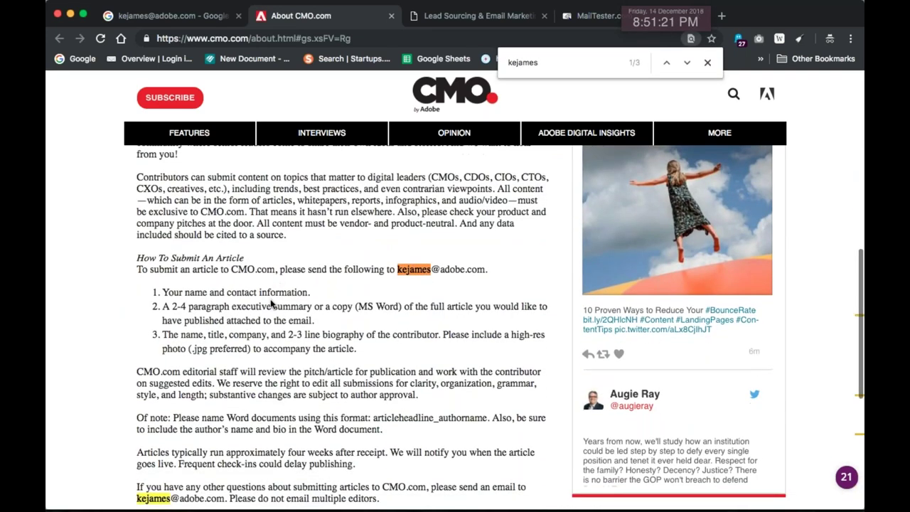
left_click_drag(179, 257, 244, 259)
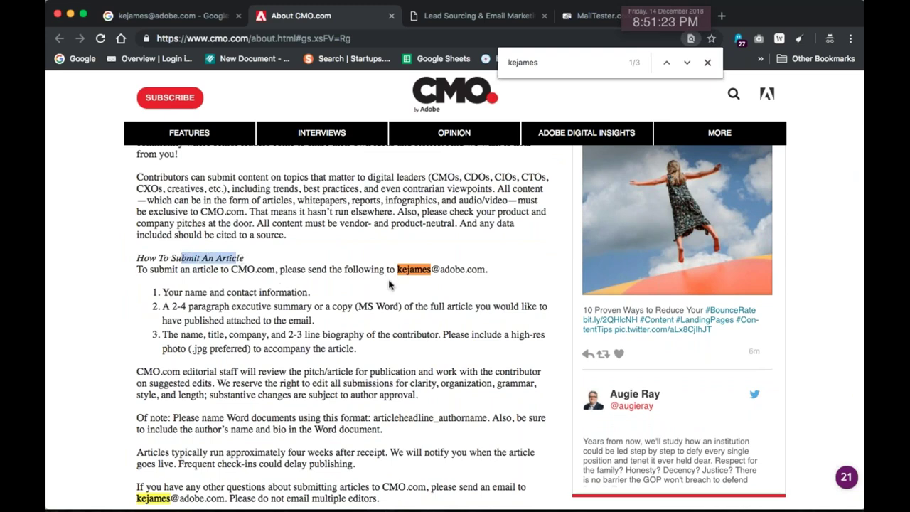
scroll(388, 291, "down", 3)
scroll(388, 304, "down", 6)
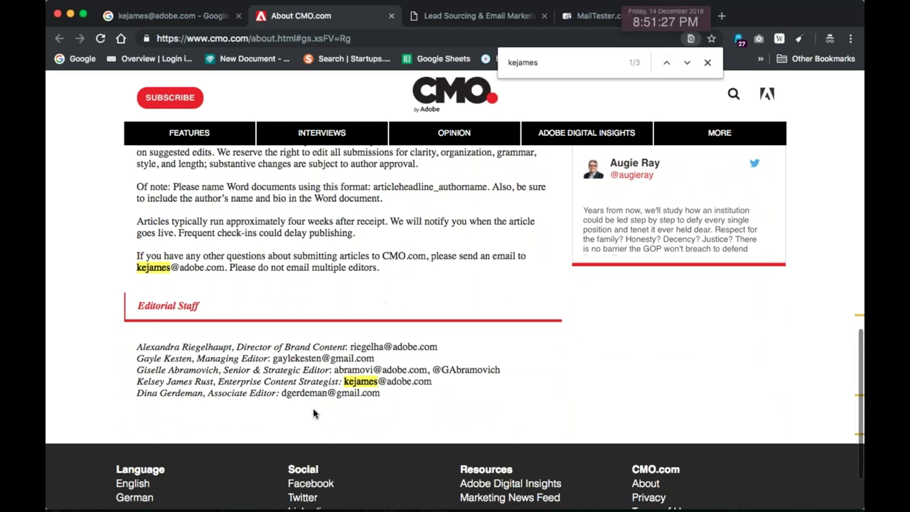
left_click_drag(138, 384, 332, 383)
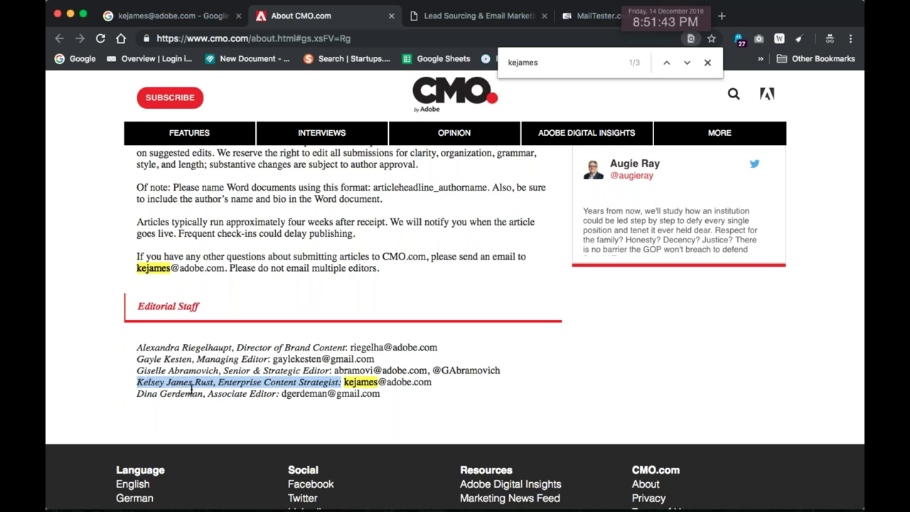
scroll(284, 338, "up", 10)
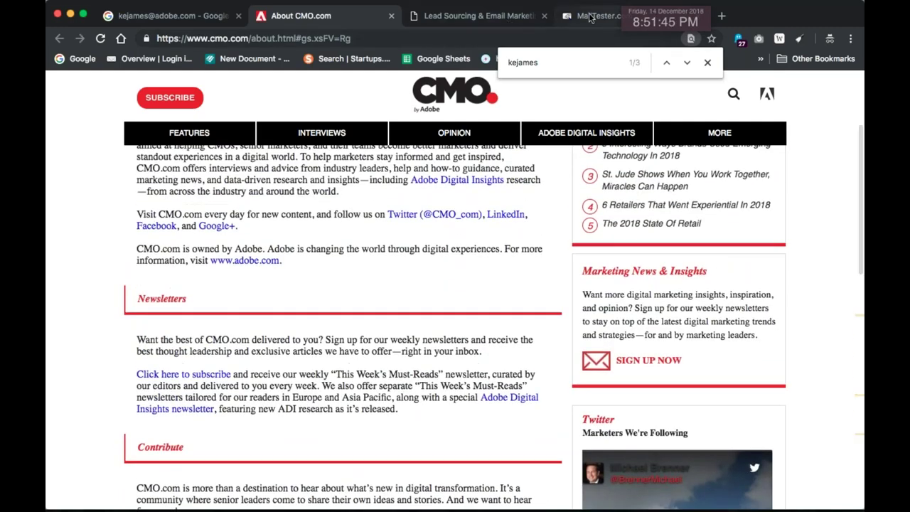
key("super+Tab")
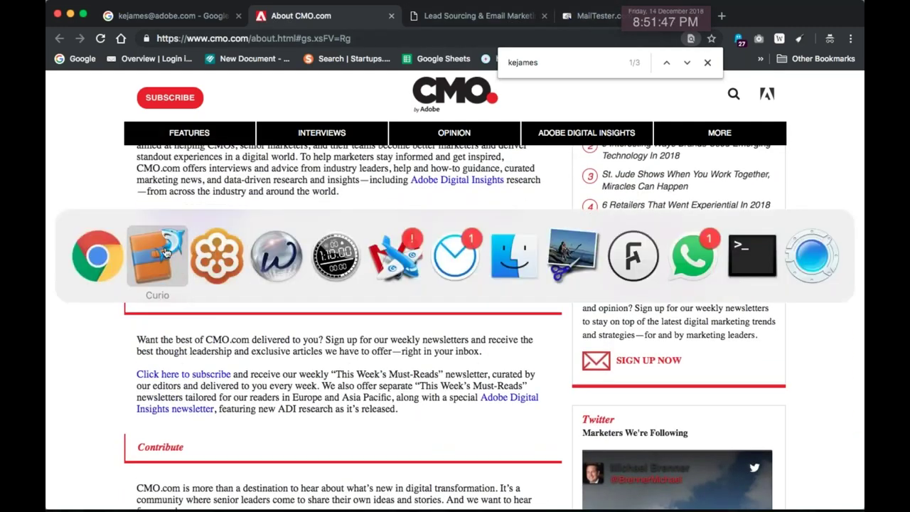
Type the guessed adobe.com address into a new note beside the person's name and select it
scroll(321, 244, "up", 5)
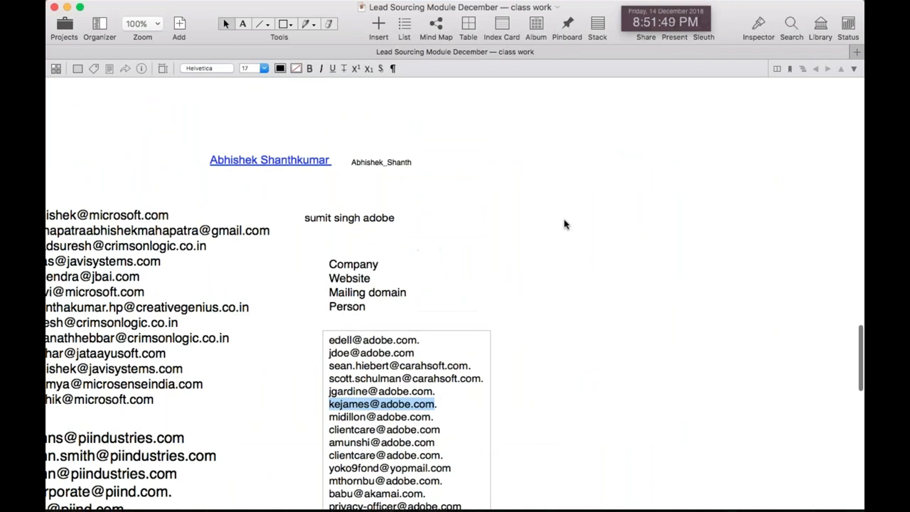
left_click(337, 222)
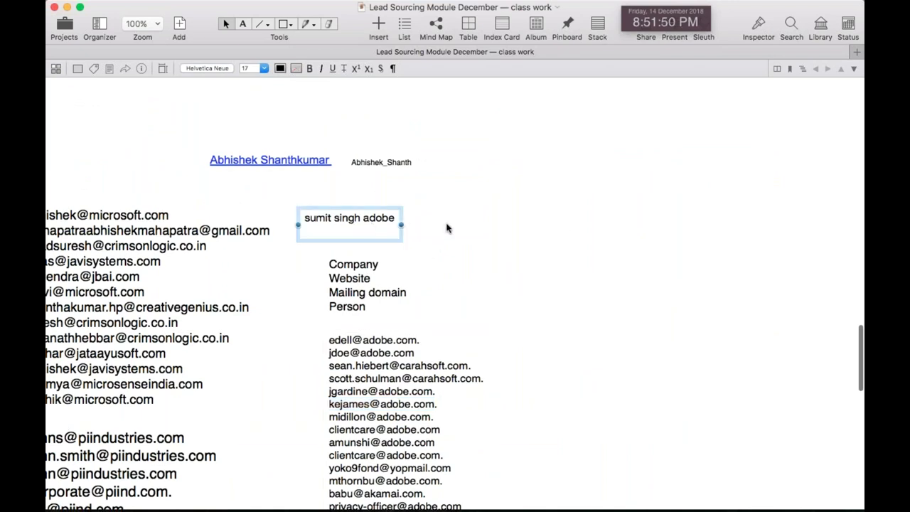
double_click(483, 218)
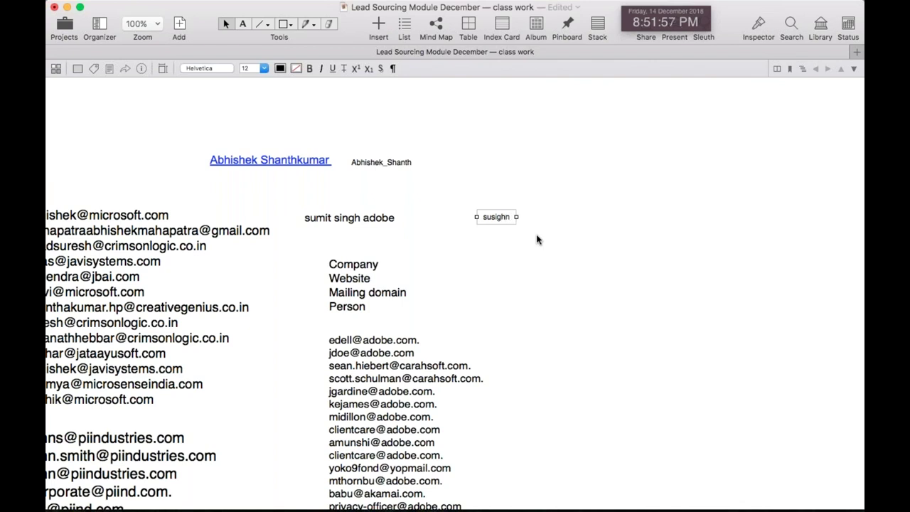
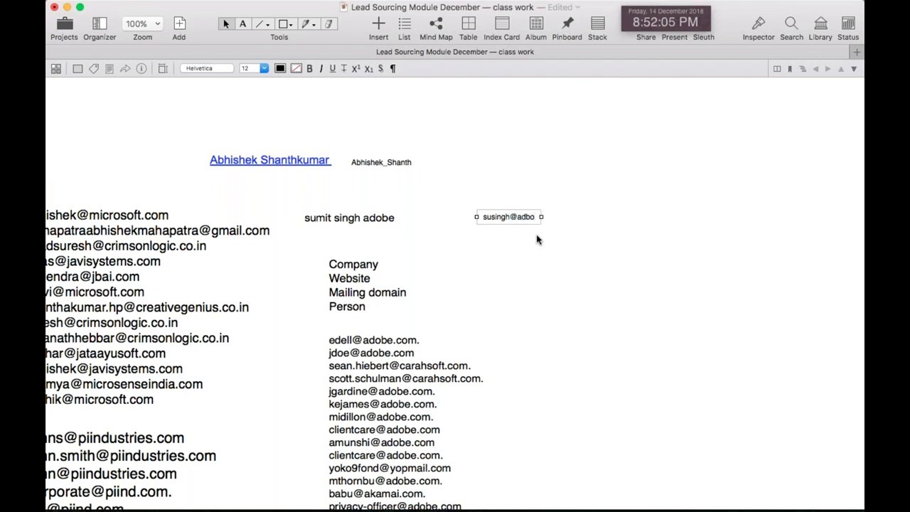
key("super+a")
key("super+c")
key("super+Tab")
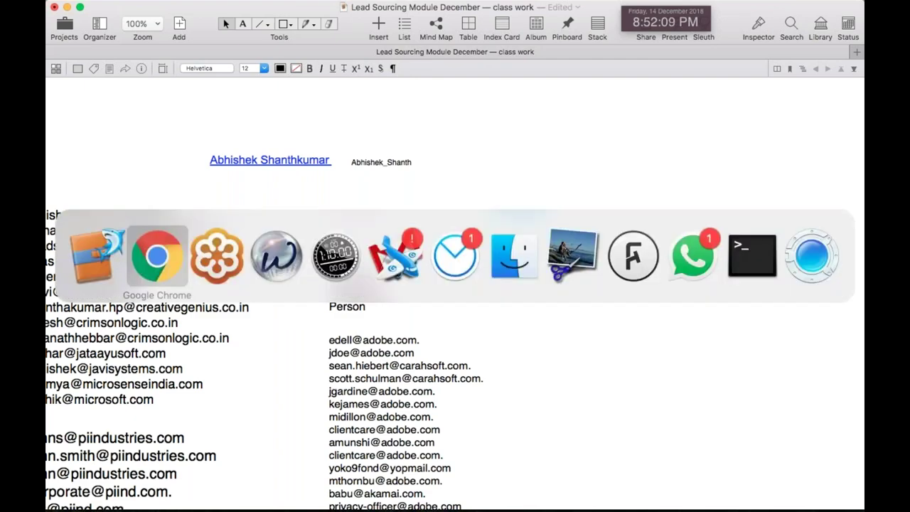
Search Google for the guessed adobe.com address
scroll(270, 124, "up", 3)
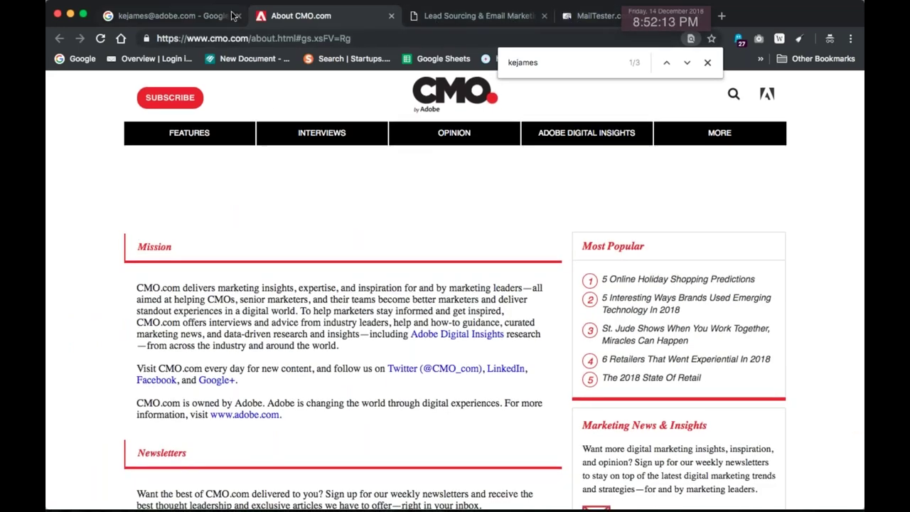
left_click(171, 15)
double_click(264, 102)
key("super+a")
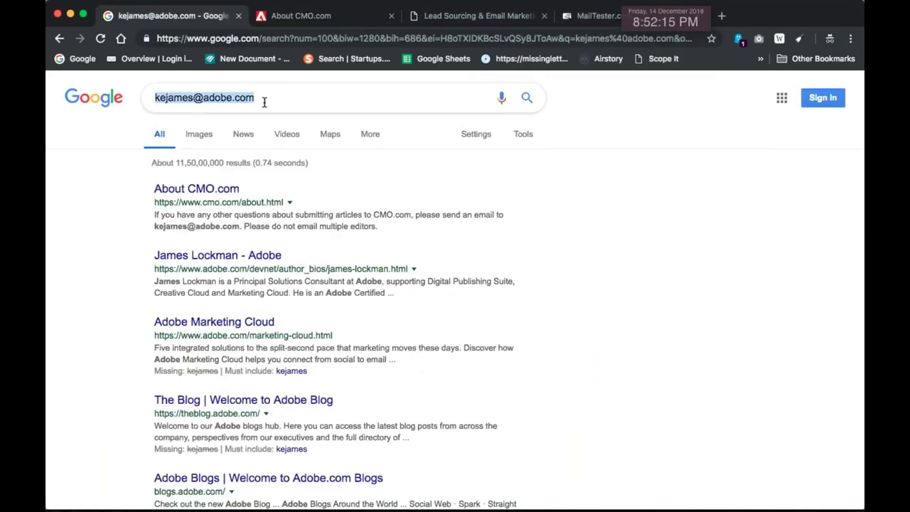
key("super+v")
key("Return")
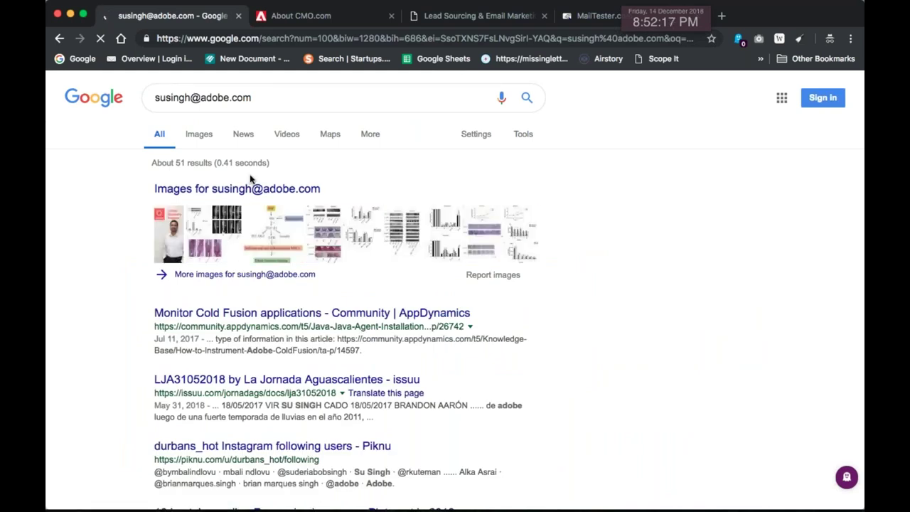
Scan the results, which mostly mention the surname alongside Adobe without matching the address
scroll(67, 230, "down", 2)
scroll(211, 293, "down", 5)
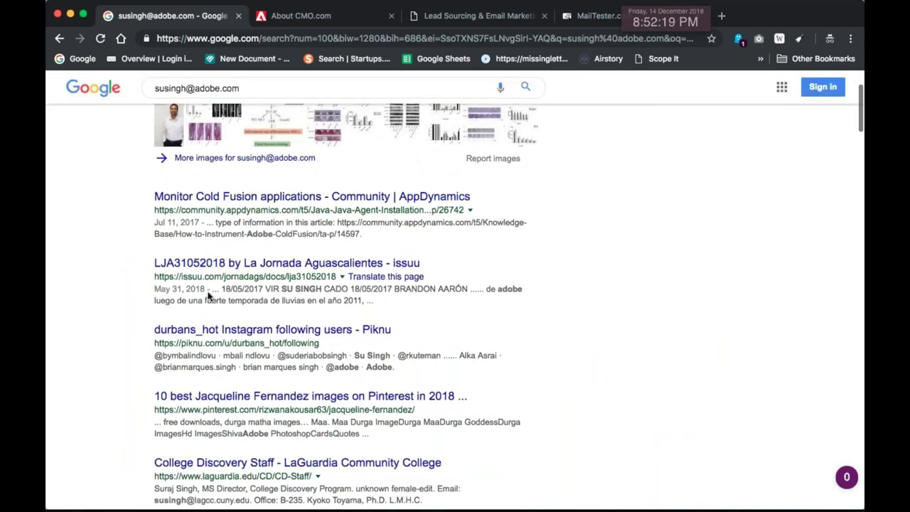
left_click_drag(339, 223, 397, 224)
scroll(204, 234, "down", 4)
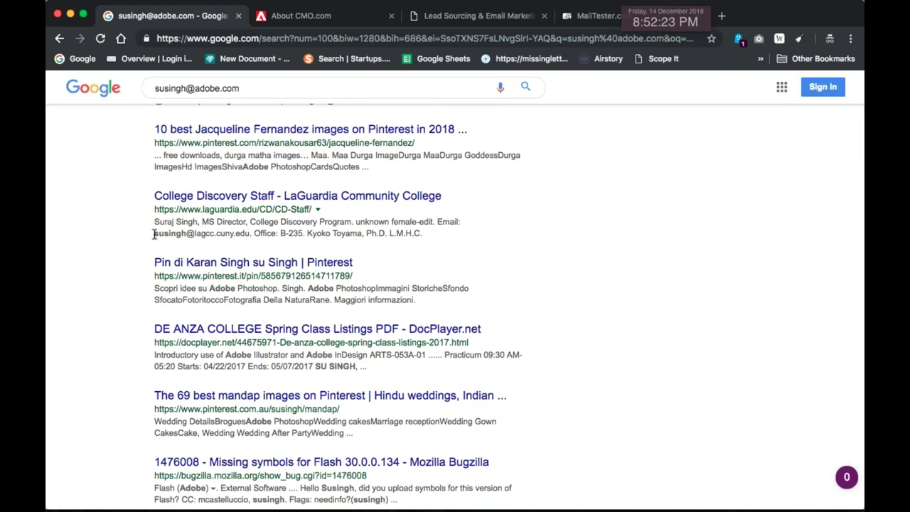
left_click_drag(228, 235, 253, 235)
scroll(299, 152, "down", 6)
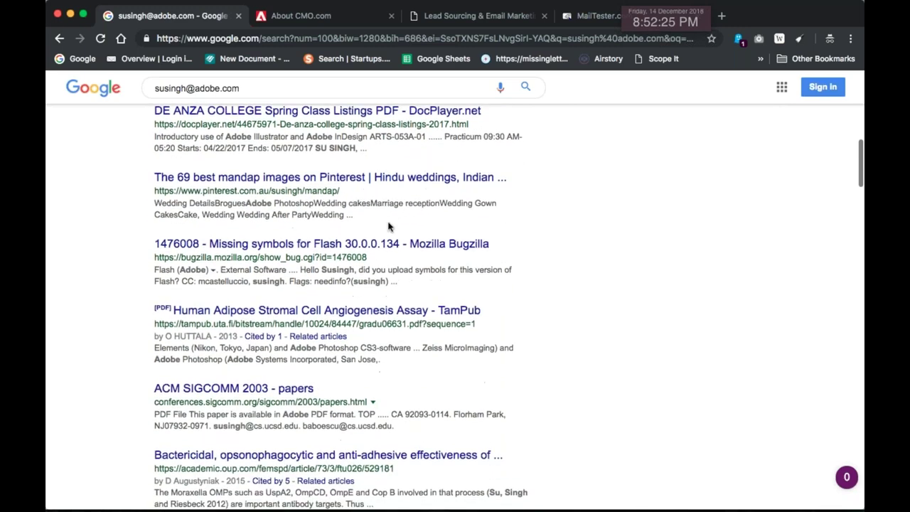
scroll(270, 188, "down", 3)
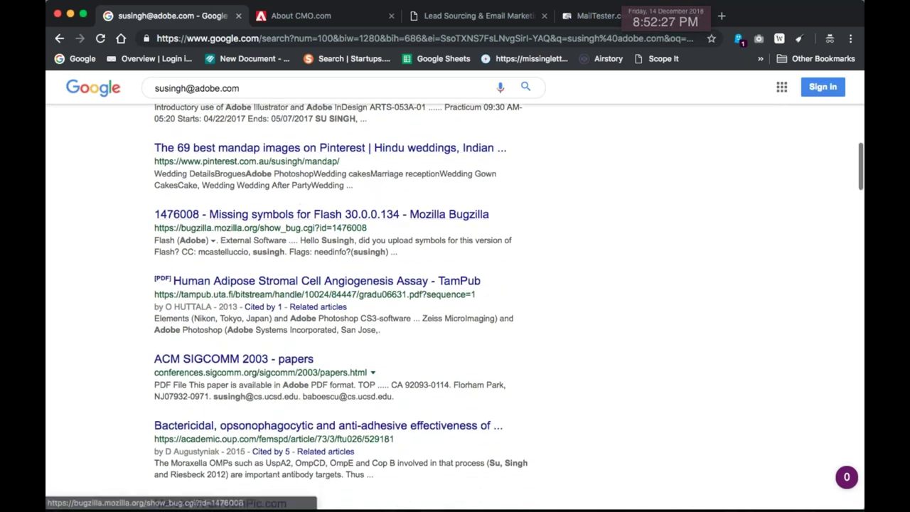
left_click_drag(284, 202, 452, 497)
scroll(452, 262, "down", 3)
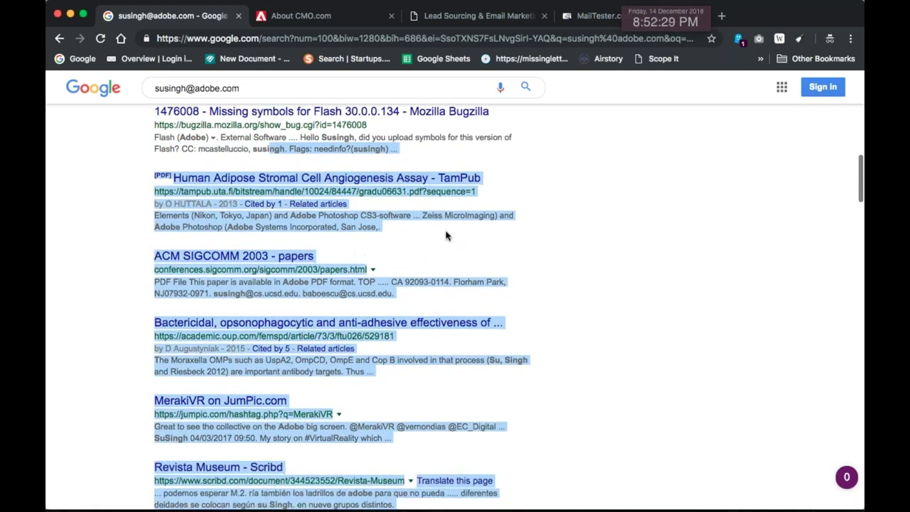
left_click(452, 262)
left_click_drag(214, 251, 317, 251)
scroll(487, 262, "down", 4)
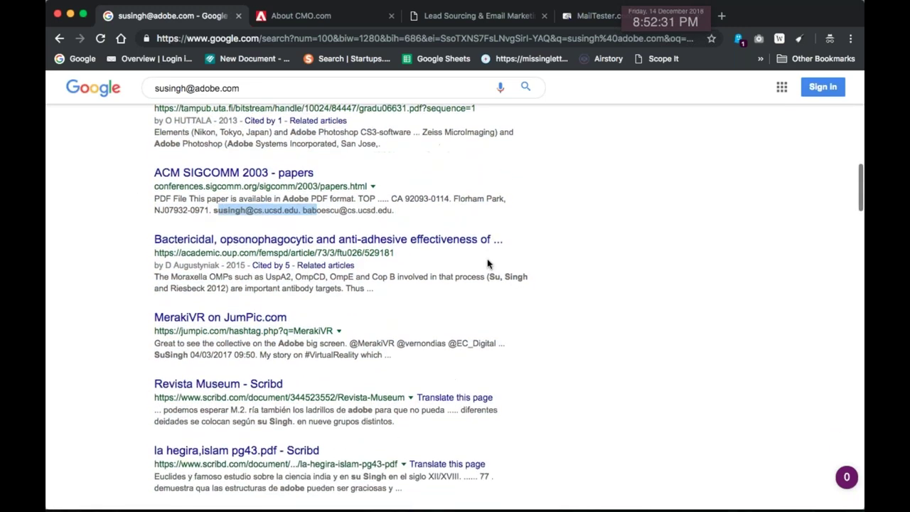
scroll(456, 291, "down", 6)
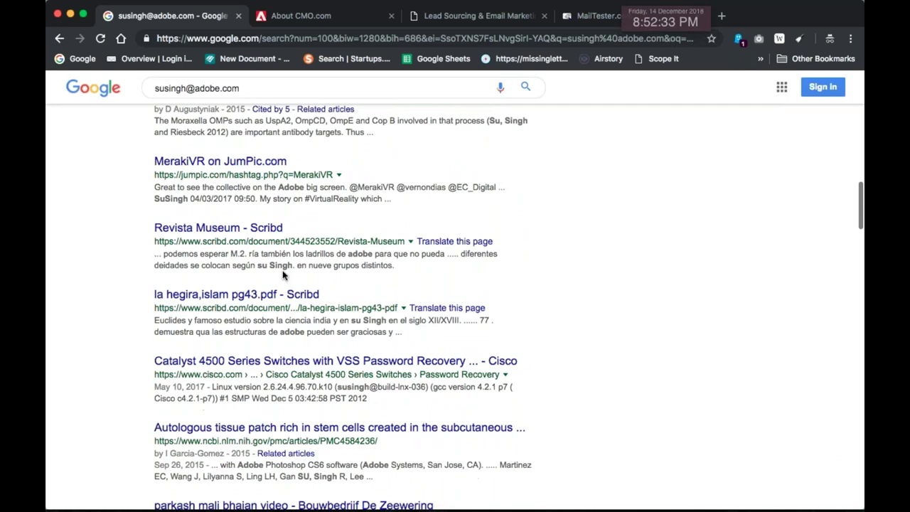
scroll(453, 315, "down", 1)
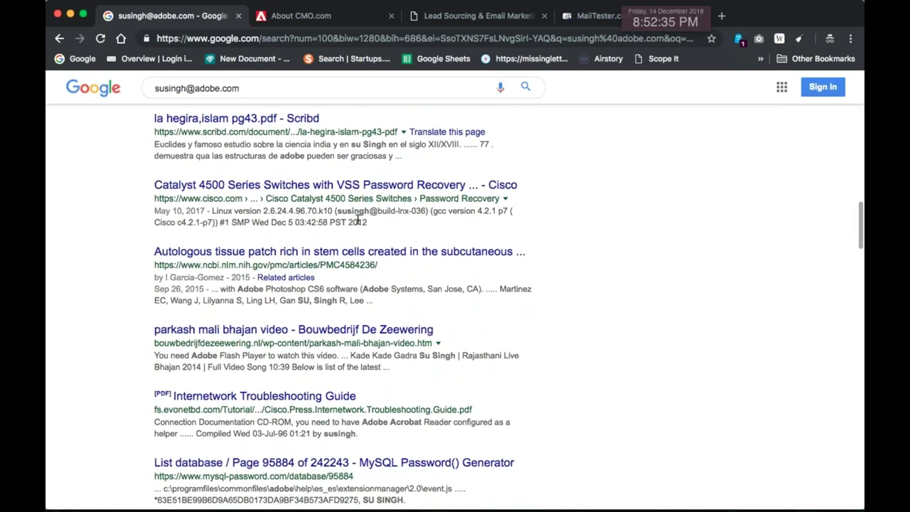
scroll(440, 248, "down", 4)
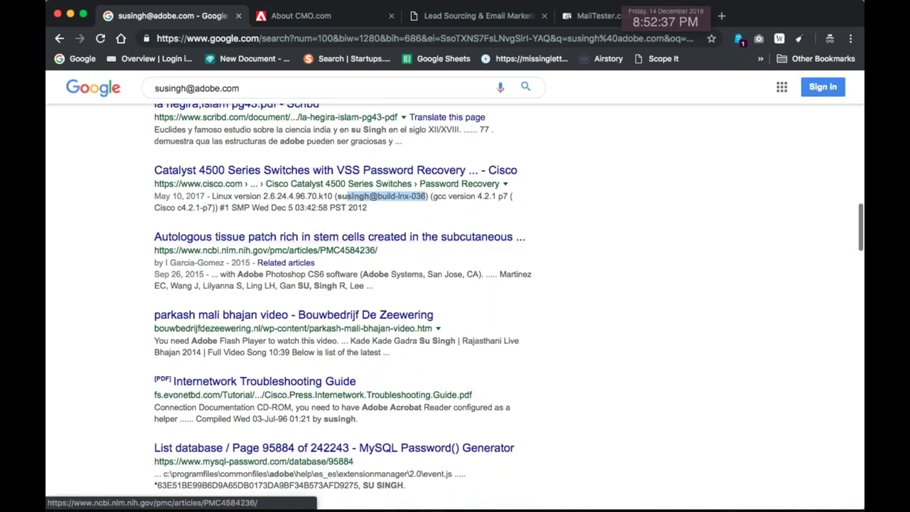
scroll(536, 287, "down", 6)
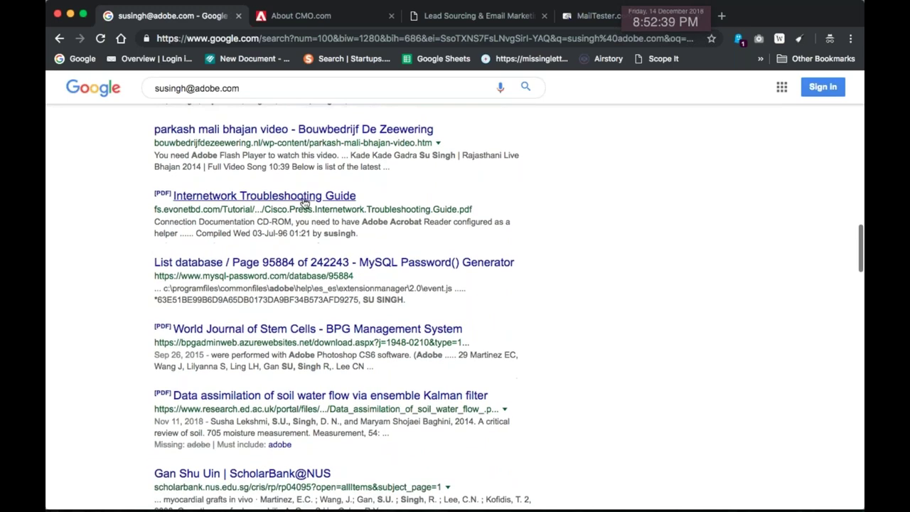
scroll(505, 289, "down", 5)
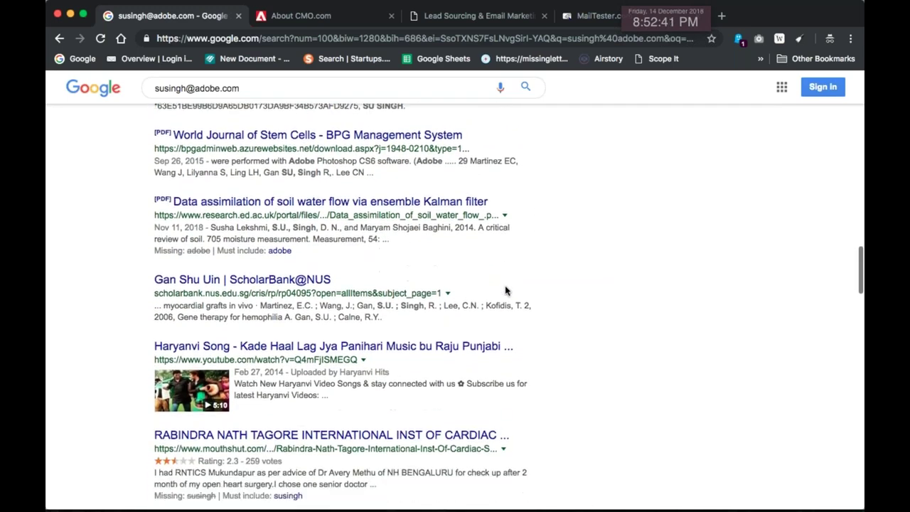
scroll(504, 291, "down", 7)
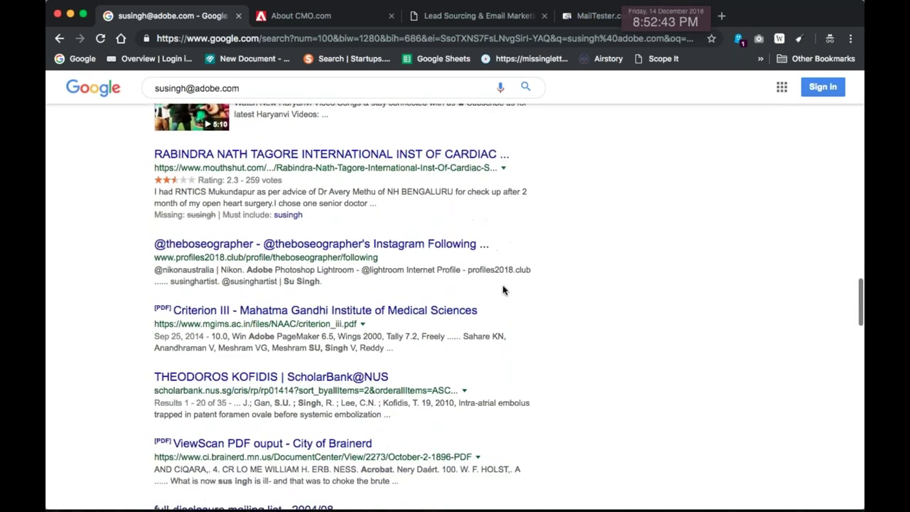
scroll(510, 263, "down", 3)
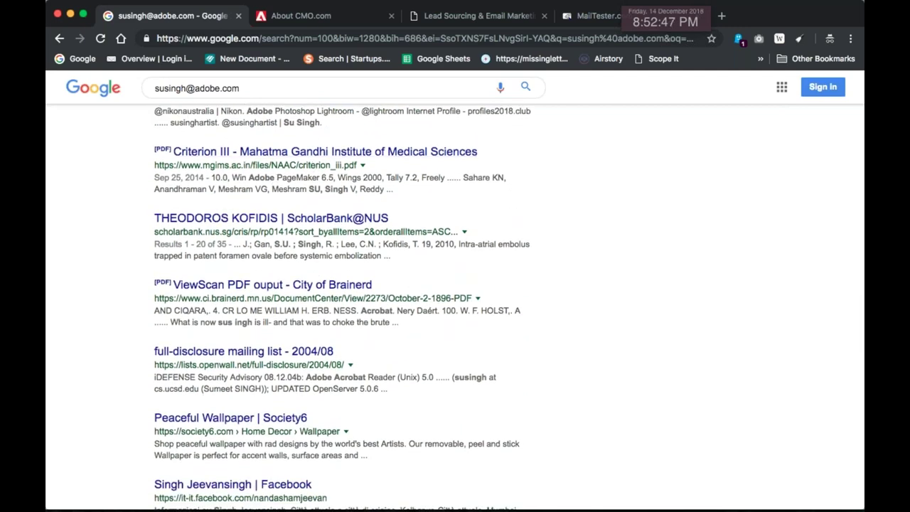
Check the guessed address in MailTester, which reports the server doesn't allow verification
left_click(594, 16)
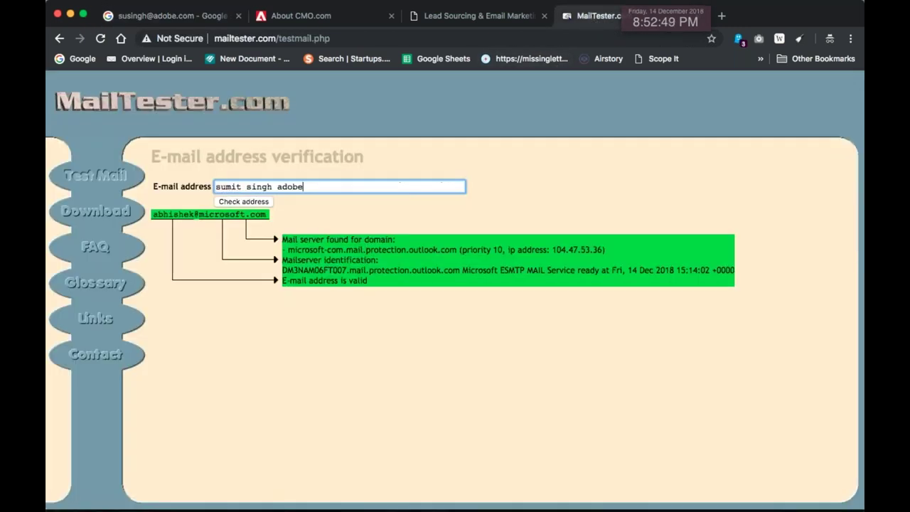
key("super+a")
key("super+v")
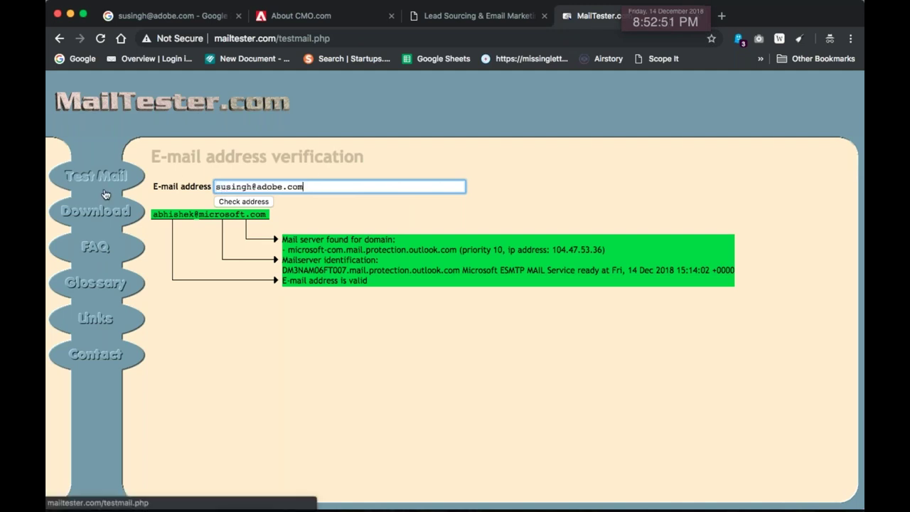
left_click(238, 204)
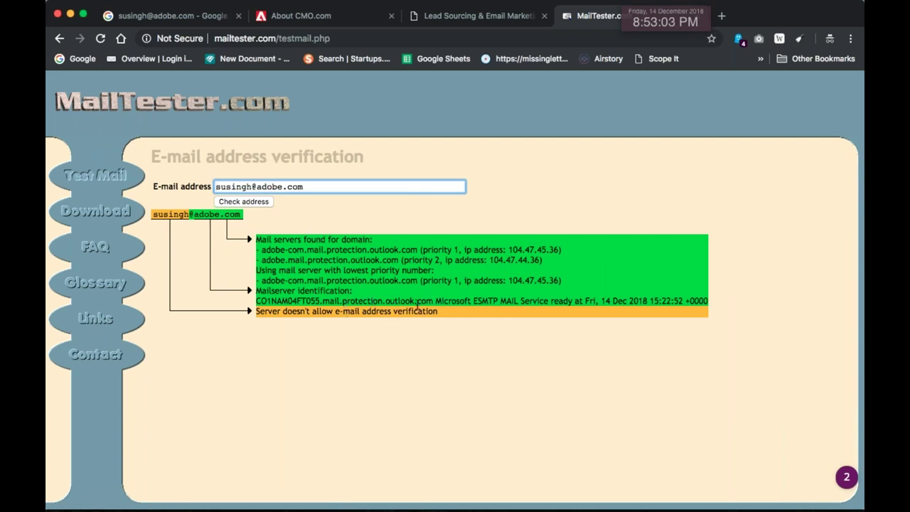
left_click_drag(417, 251, 297, 247)
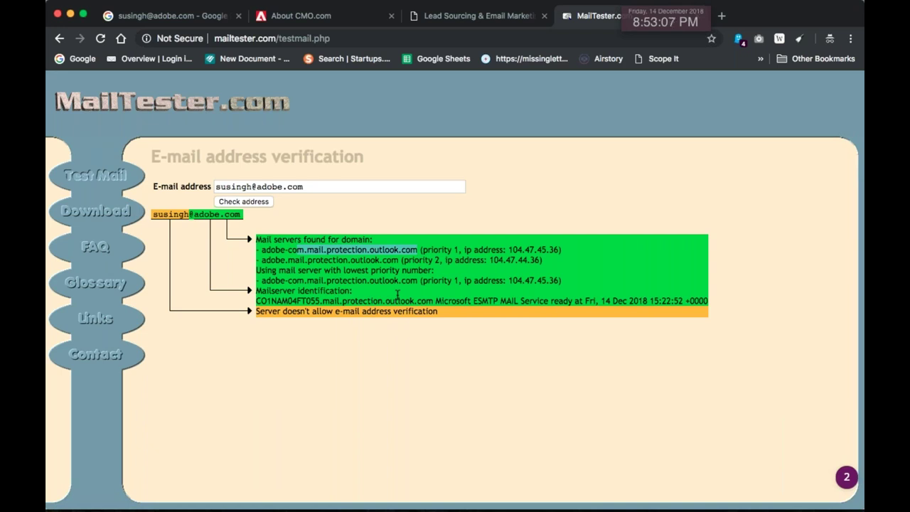
left_click_drag(298, 189, 214, 192)
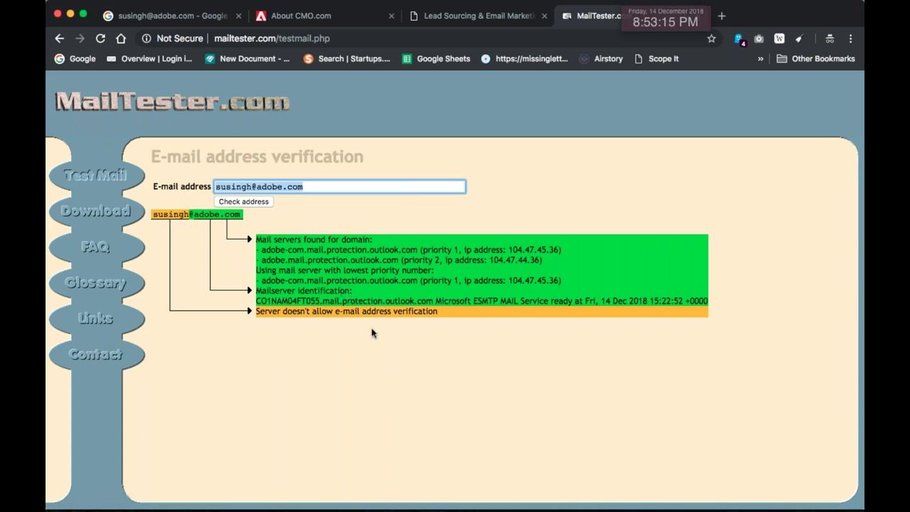
Open Google in a new tab and try entering an email verifier in the address bar
left_click(720, 16)
left_click(77, 60)
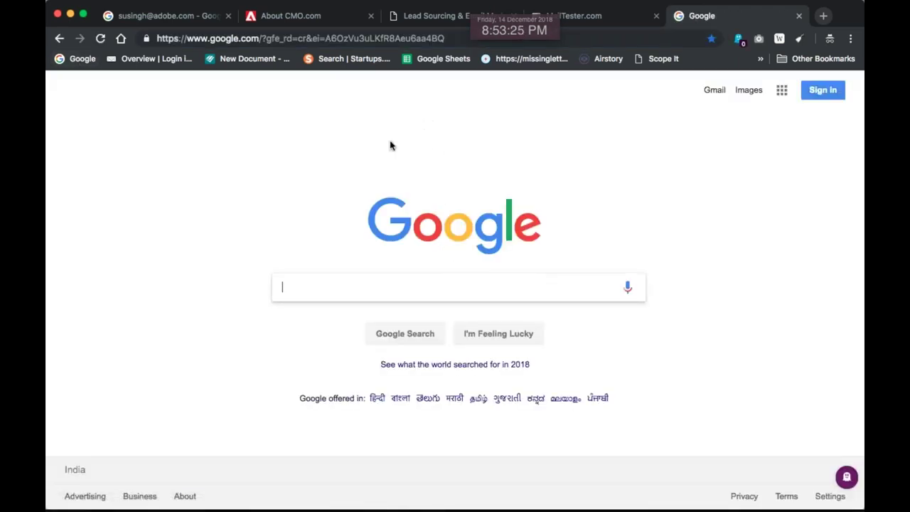
left_click(334, 39)
type("ver")
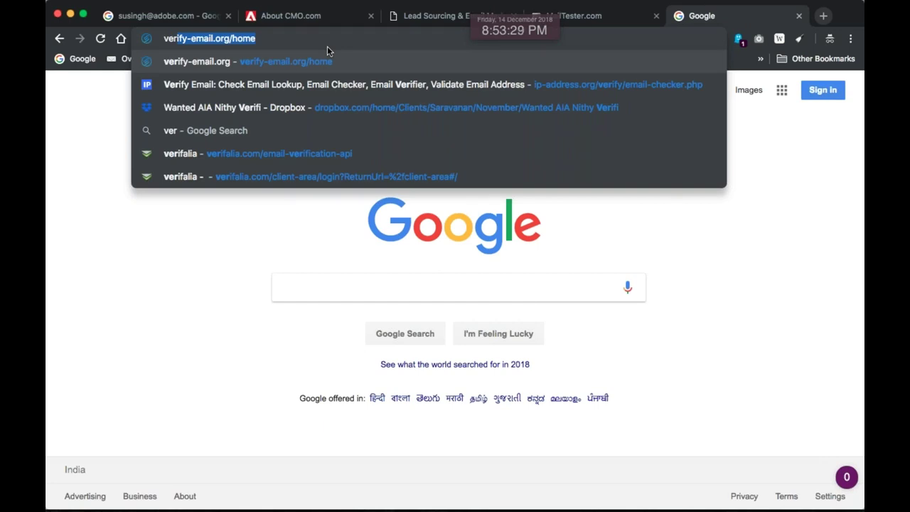
key("BackSpace")
key("BackSpace")
key("BackSpace")
key("BackSpace")
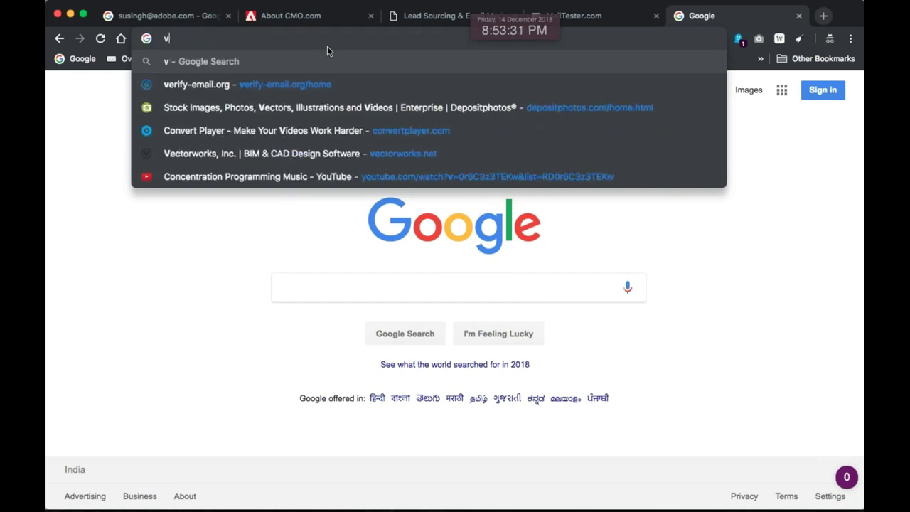
type("emailver")
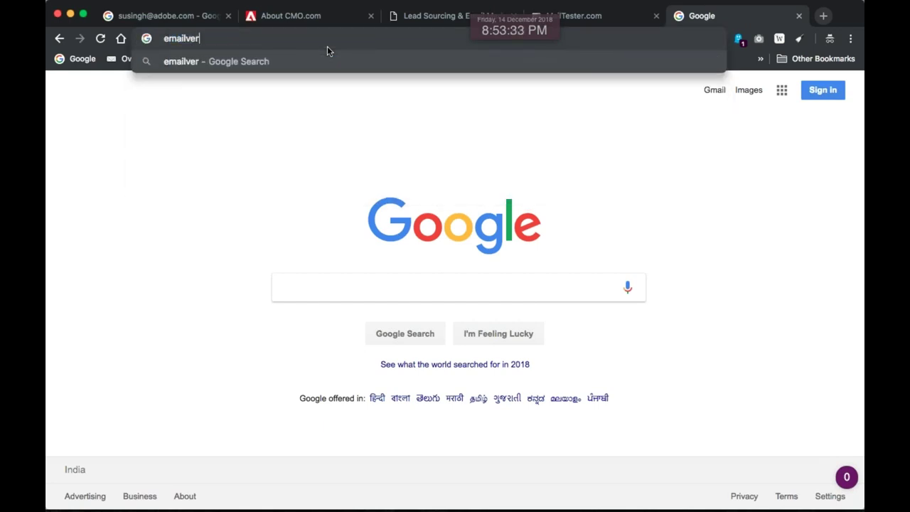
key("BackSpace")
key("BackSpace")
key("BackSpace")
key("BackSpace")
key("BackSpace")
key("BackSpace")
key("BackSpace")
key("BackSpace")
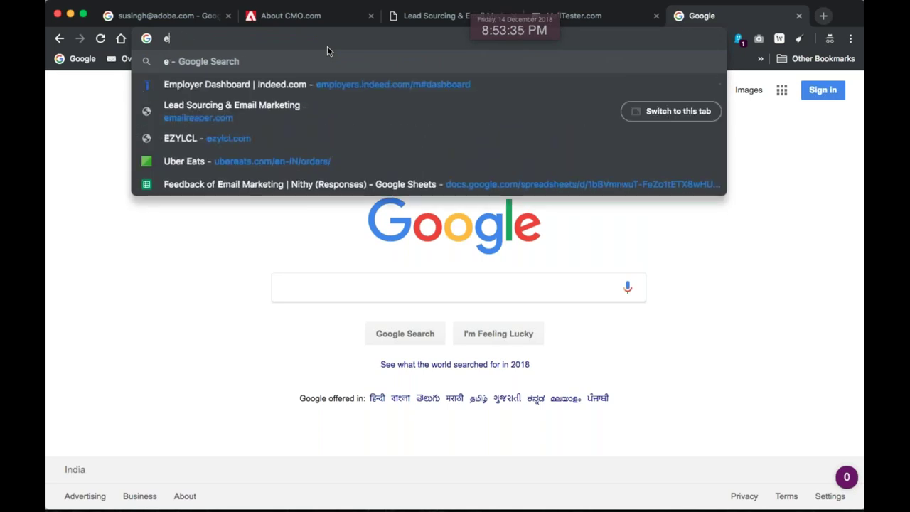
type("verify-email")
key("BackSpace")
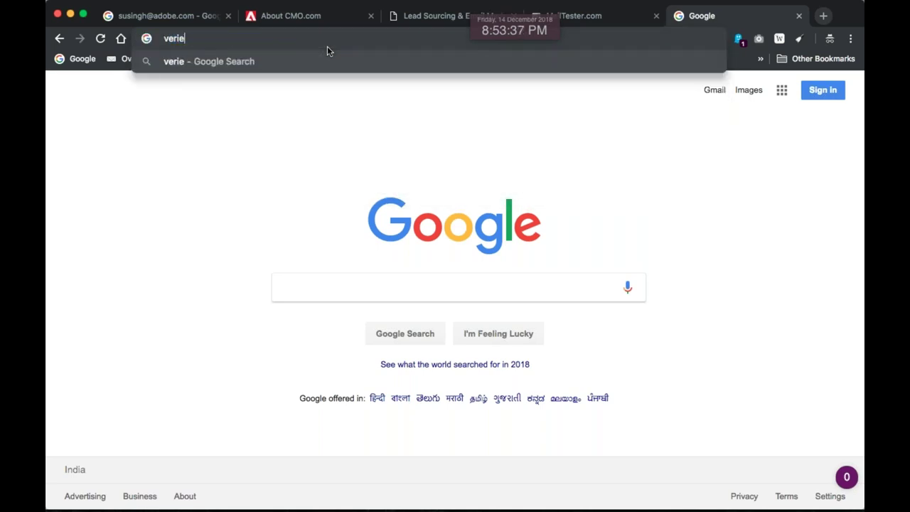
key("BackSpace")
type("fier")
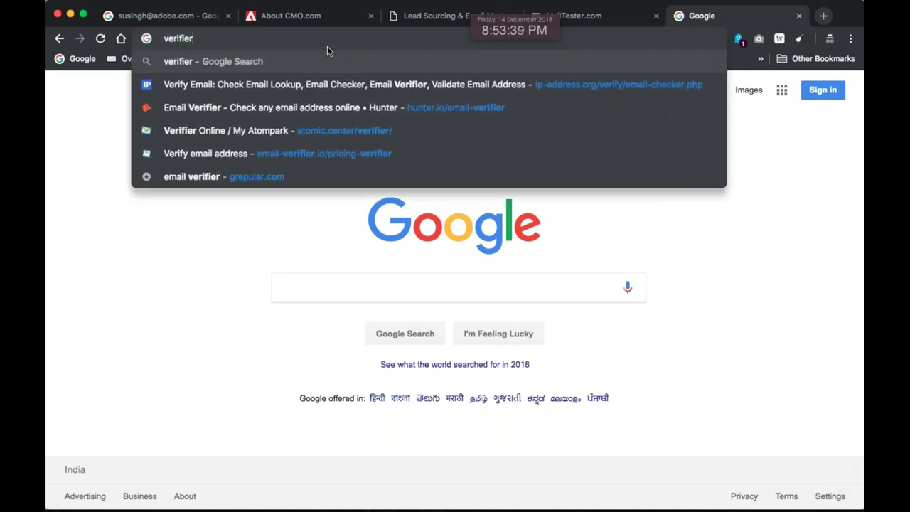
key("Down")
key("Down")
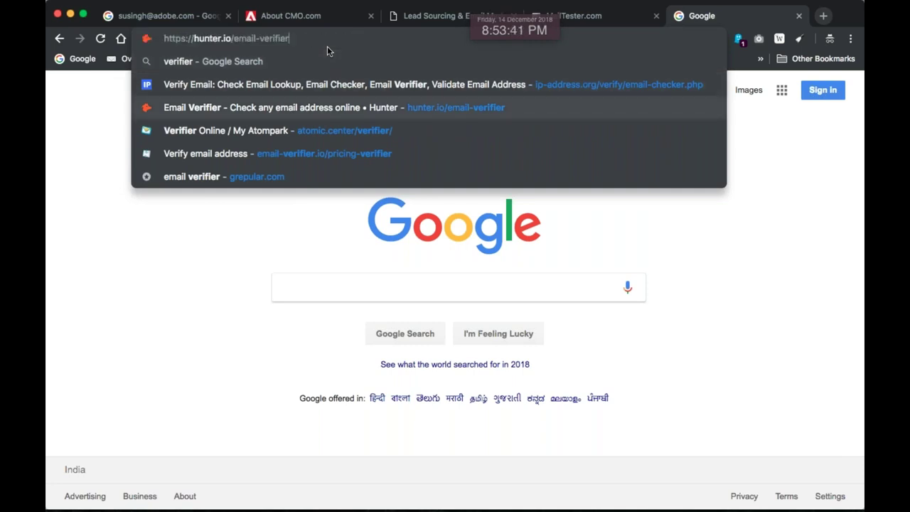
key("Up")
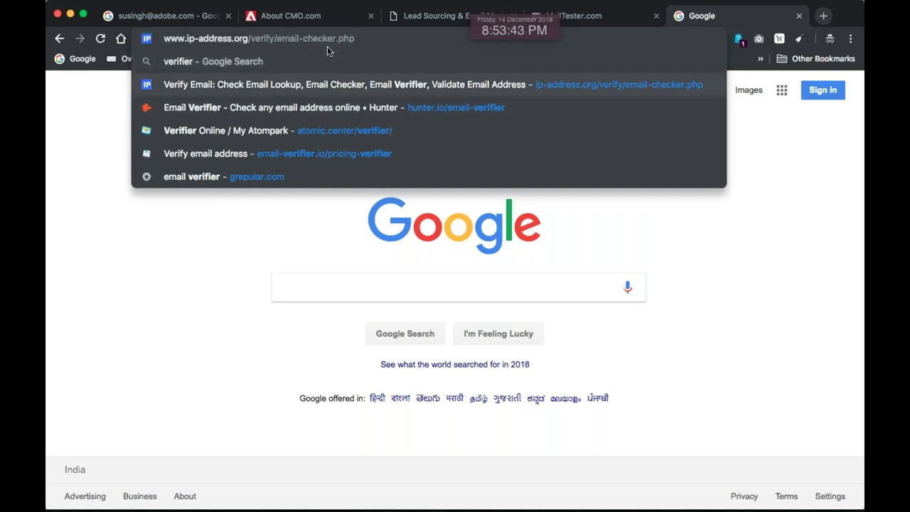
key("Up")
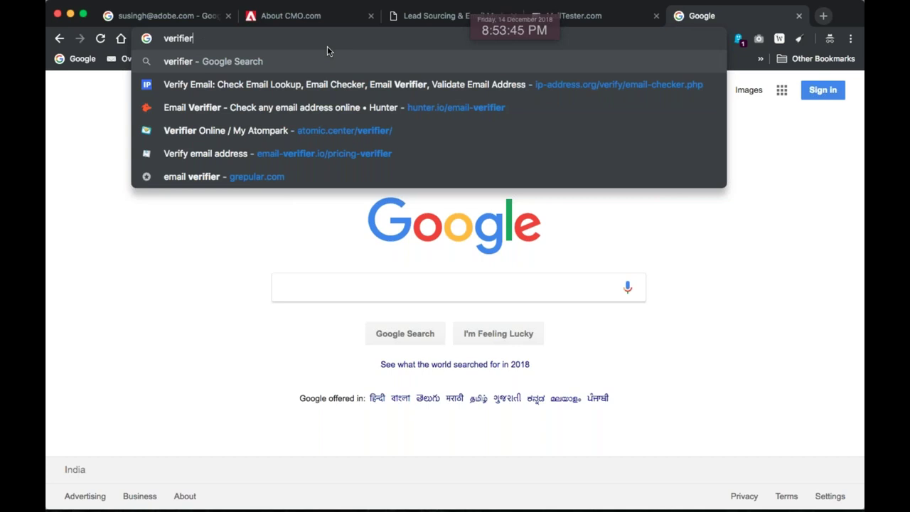
Search Google for 'verify email' and open the VerifyEmailAddress.org result after checking Email Checker
left_click(323, 292)
type("v")
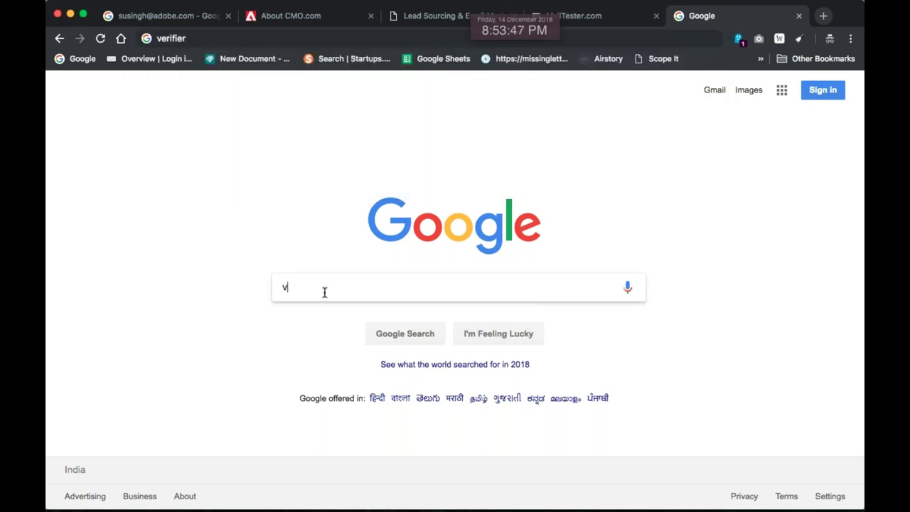
type("erify email")
key("Return")
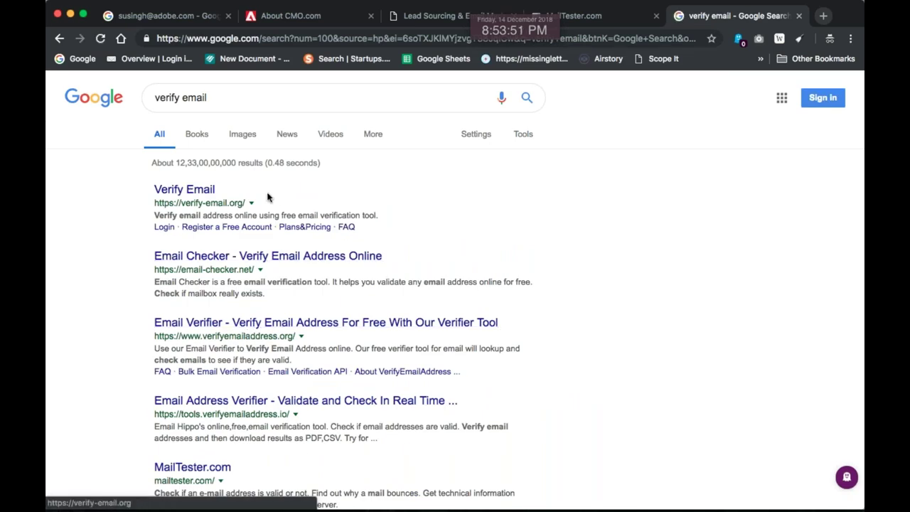
scroll(278, 257, "down", 1)
left_click(278, 218)
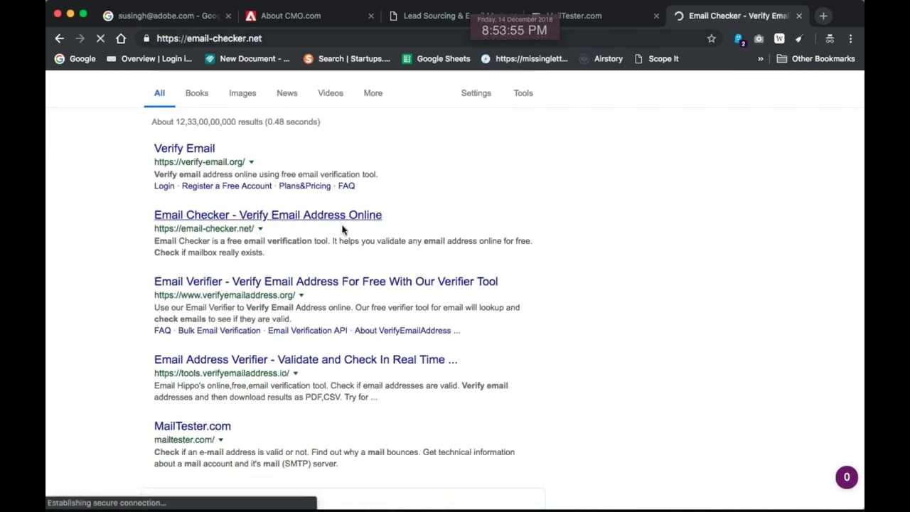
key("super+bracketleft")
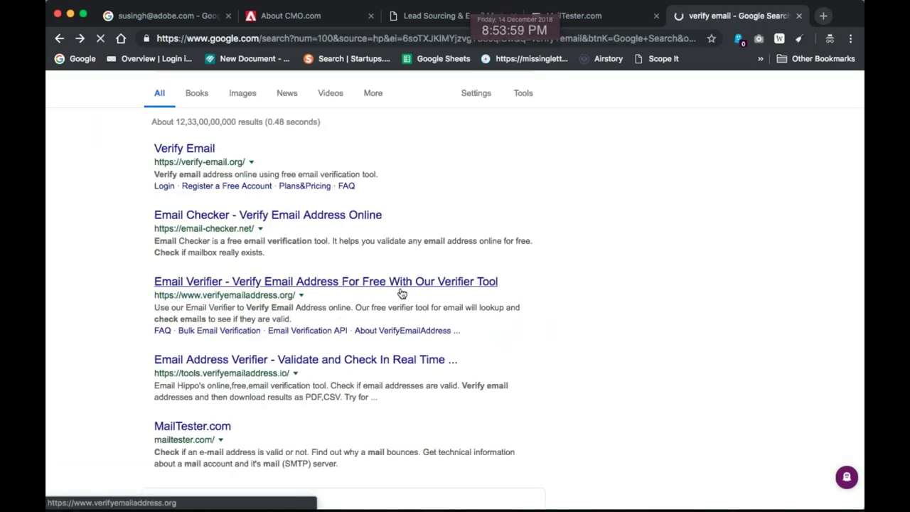
left_click(401, 288)
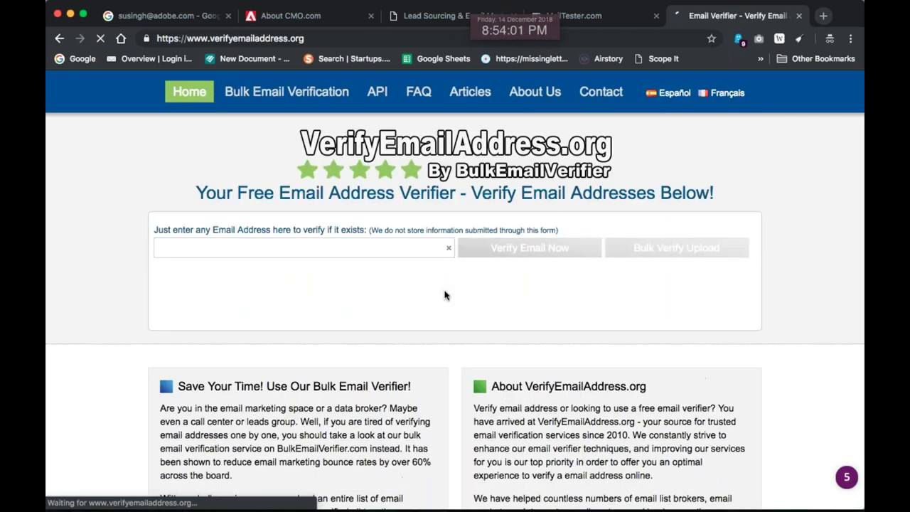
Start the robot check and solve the traffic-light and vehicle image challenges
scroll(162, 249, "down", 1)
left_click(171, 249)
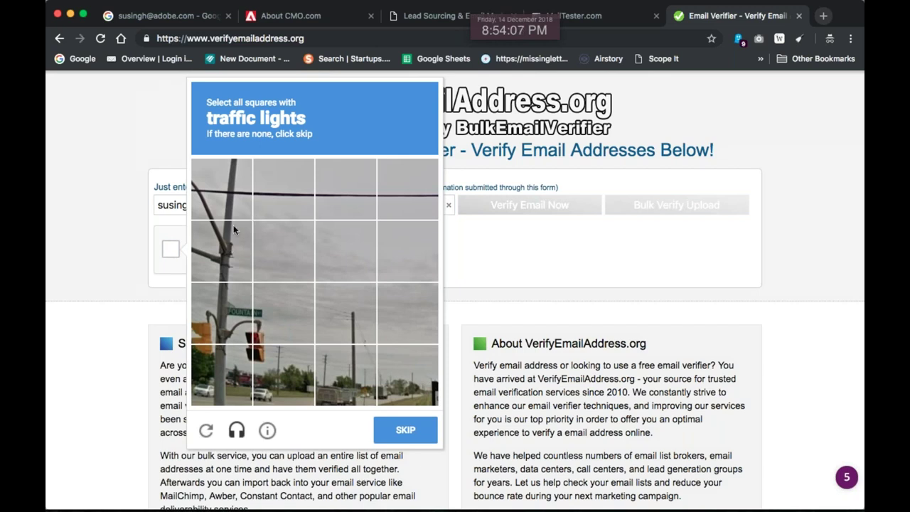
left_click(248, 334)
left_click(271, 365)
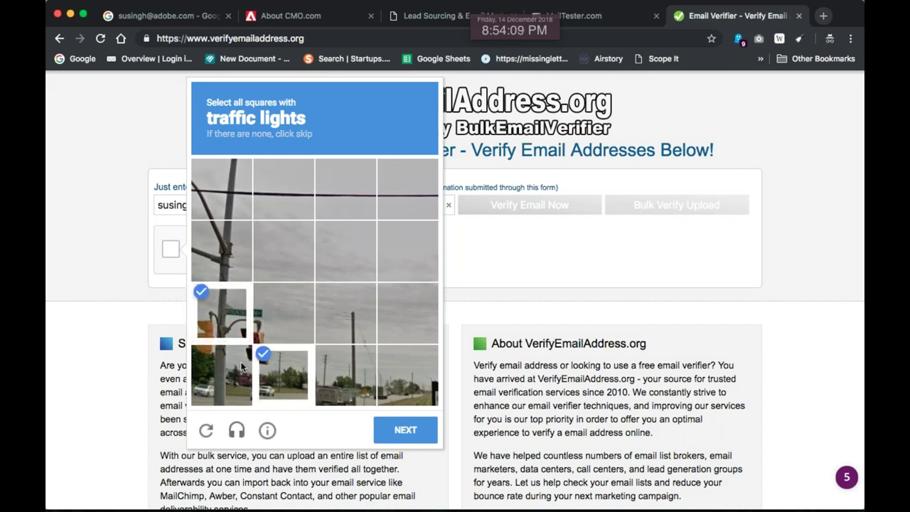
left_click(228, 373)
left_click(269, 325)
left_click(411, 430)
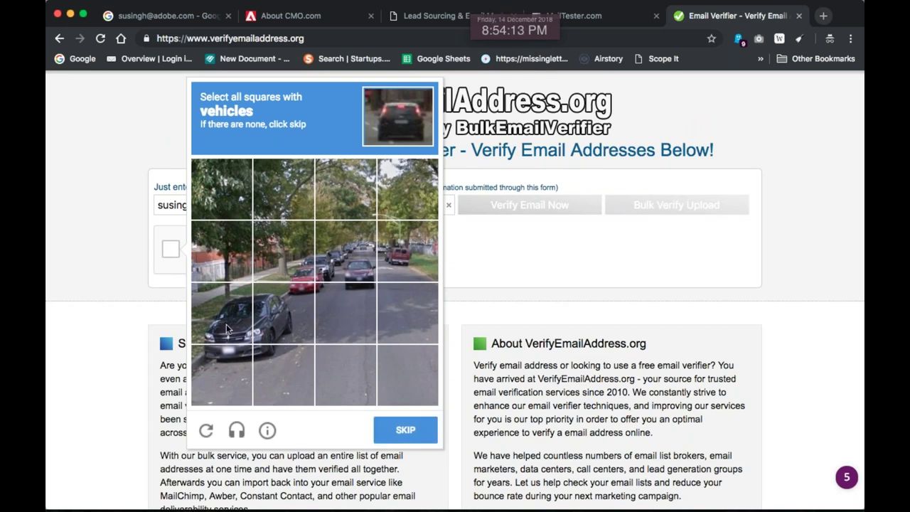
left_click(226, 328)
left_click(281, 316)
left_click(345, 253)
left_click(402, 257)
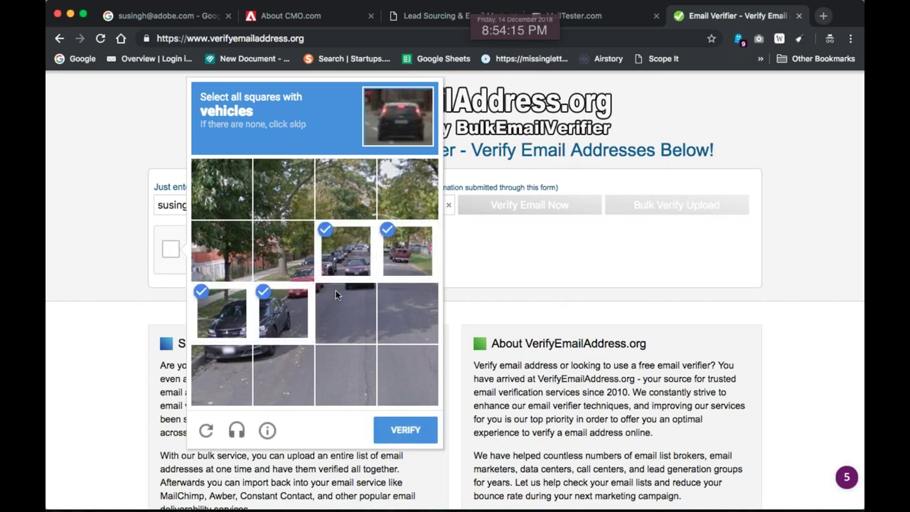
left_click(433, 440)
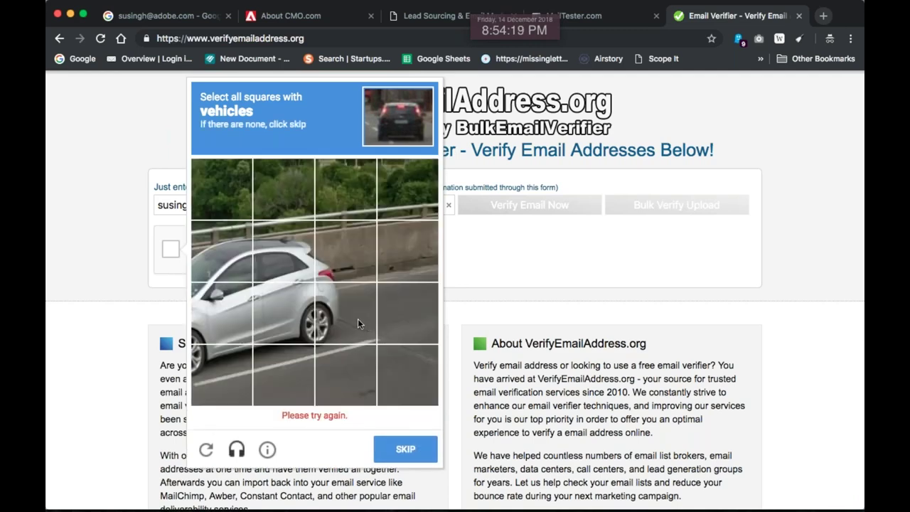
Solve the silver-car and white-SUV challenges to pass the reCAPTCHA
left_click(196, 253)
left_click(272, 259)
left_click(282, 313)
left_click(224, 329)
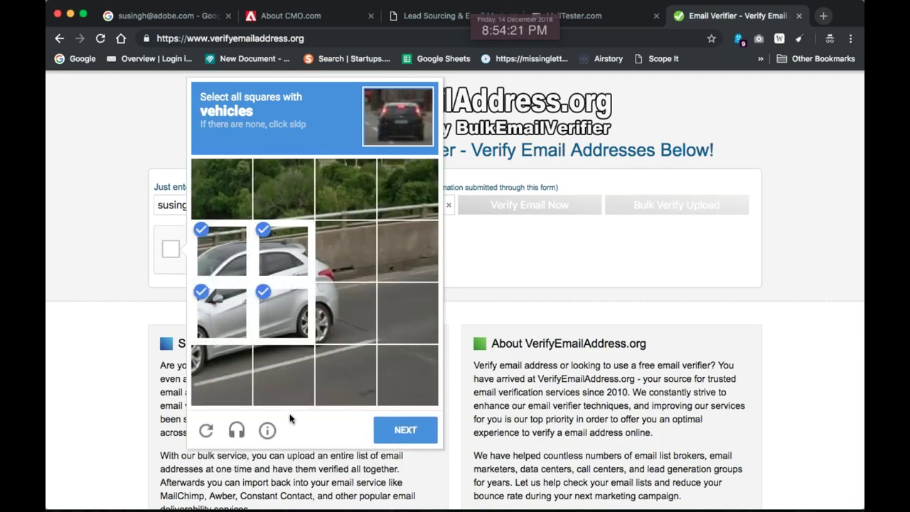
left_click(393, 431)
left_click(298, 245)
left_click(339, 245)
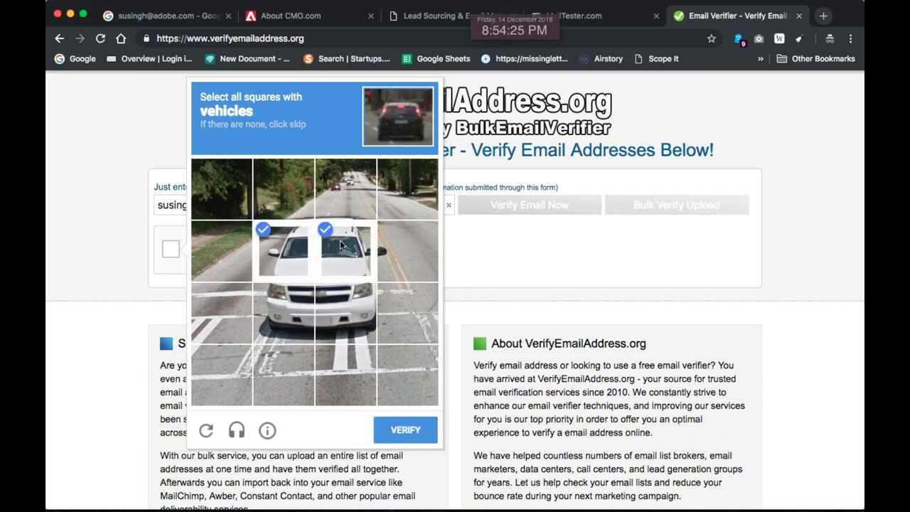
left_click(342, 313)
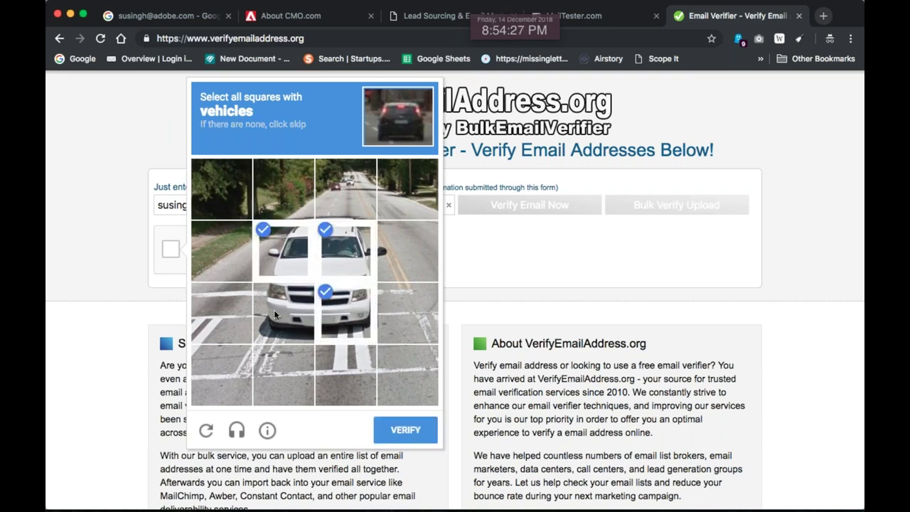
left_click(274, 309)
left_click(332, 210)
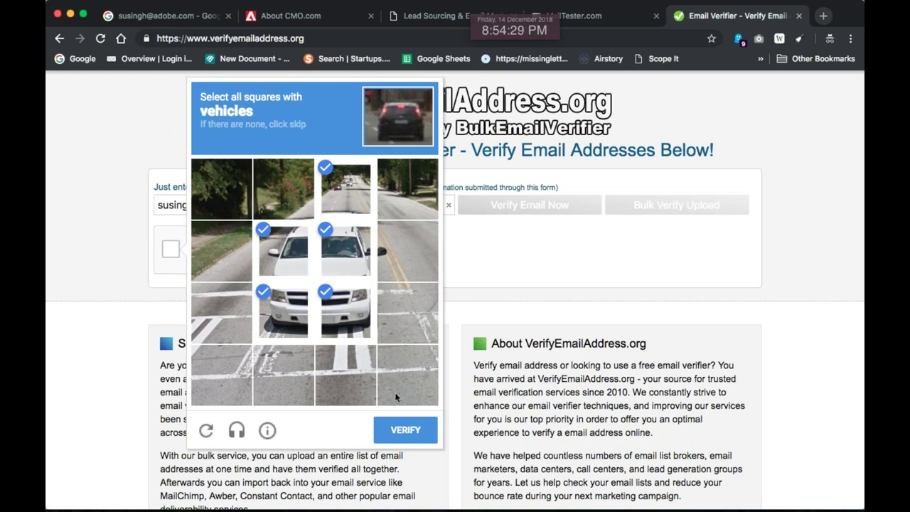
left_click(400, 428)
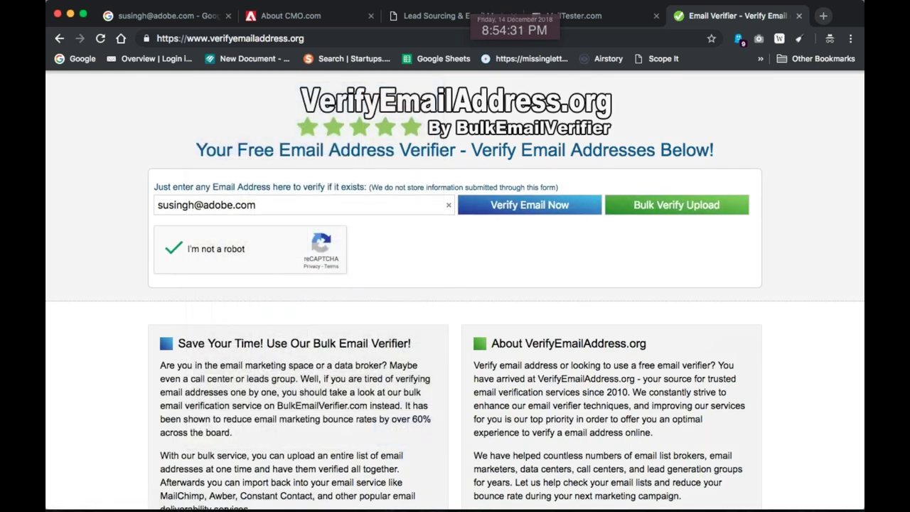
Verify the guessed address as valid and expand the SMTP log showing the Outlook server accepted it
left_click(531, 206)
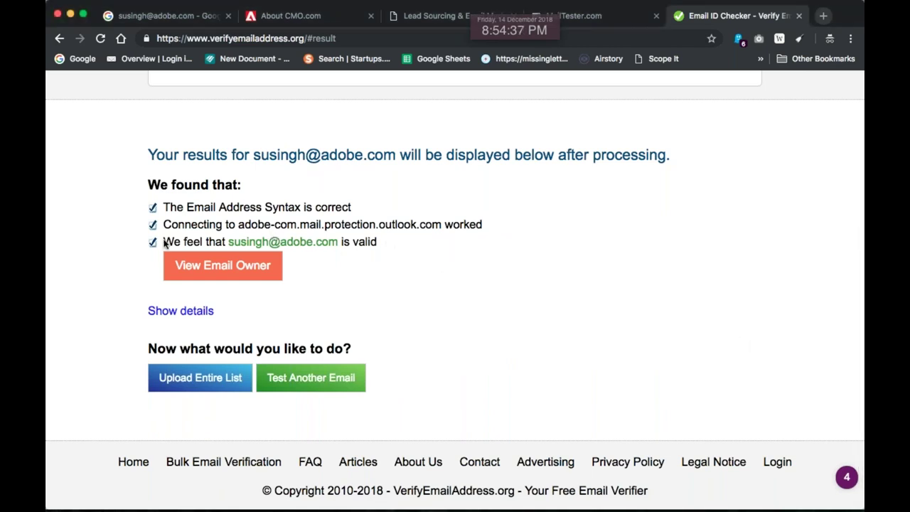
triple_click(335, 242)
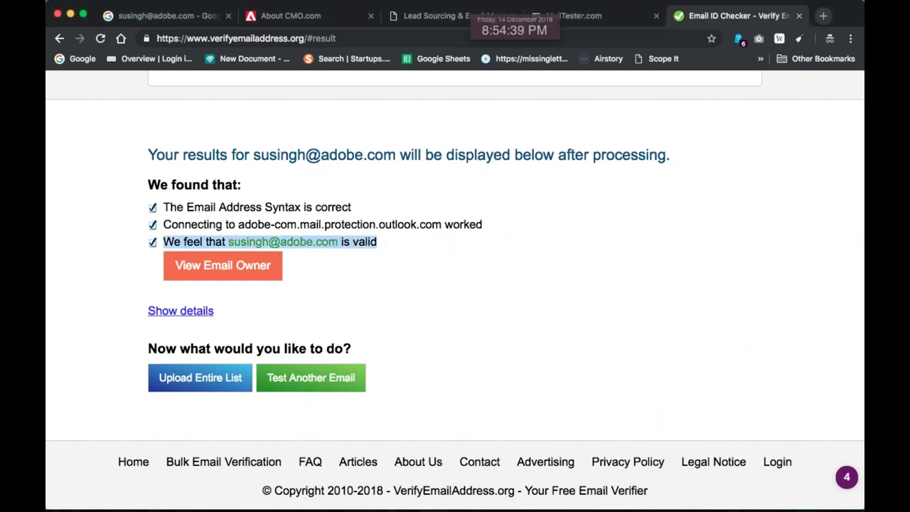
left_click(180, 311)
scroll(432, 298, "down", 4)
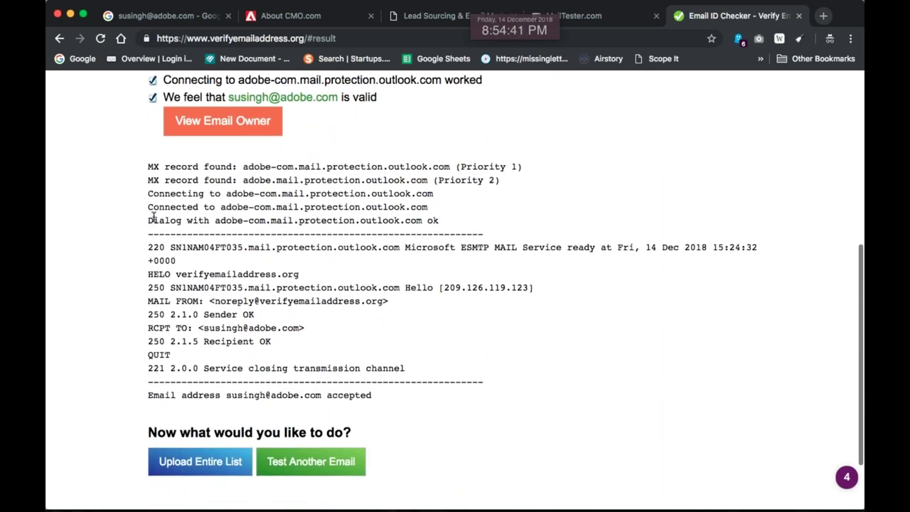
left_click_drag(146, 160, 373, 396)
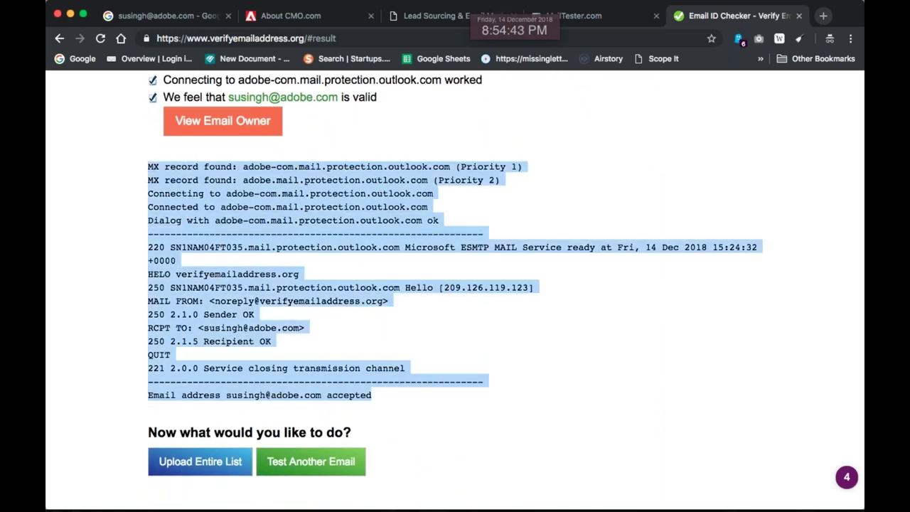
scroll(408, 267, "up", 2)
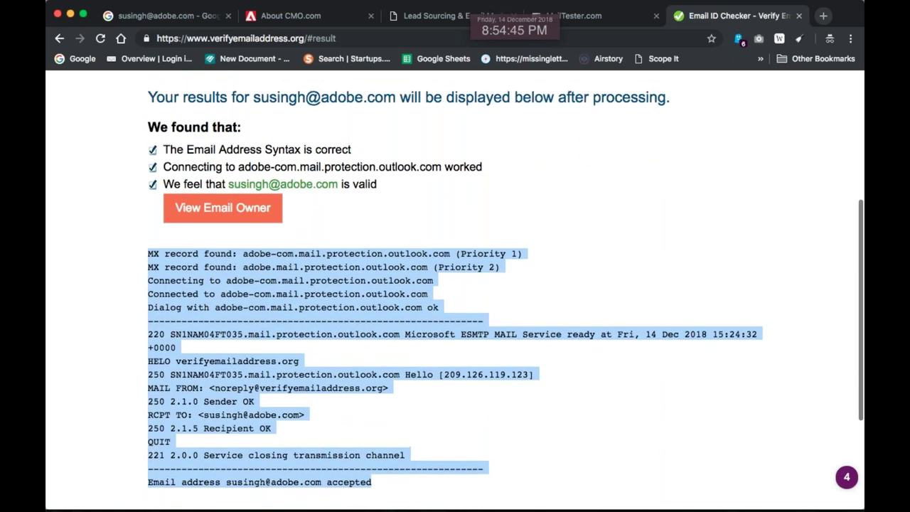
scroll(339, 299, "up", 3)
left_click_drag(339, 297, 229, 297)
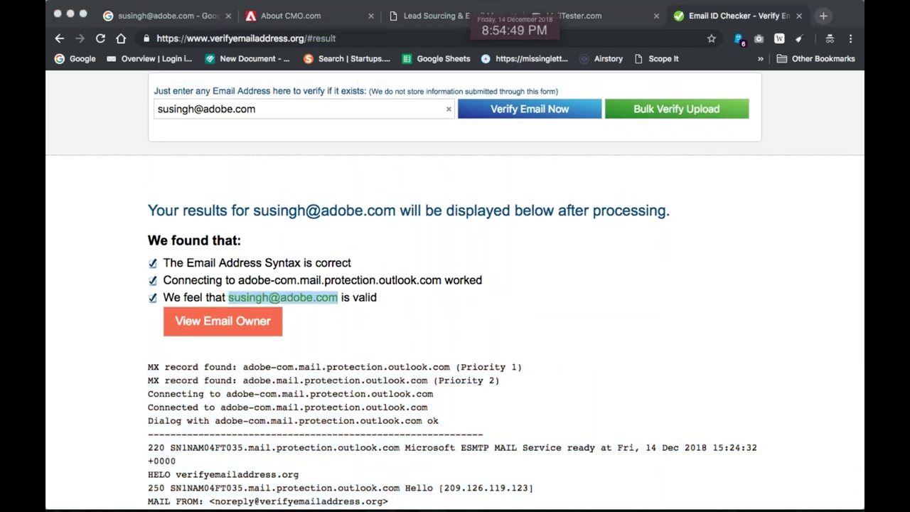
scroll(607, 372, "up", 2)
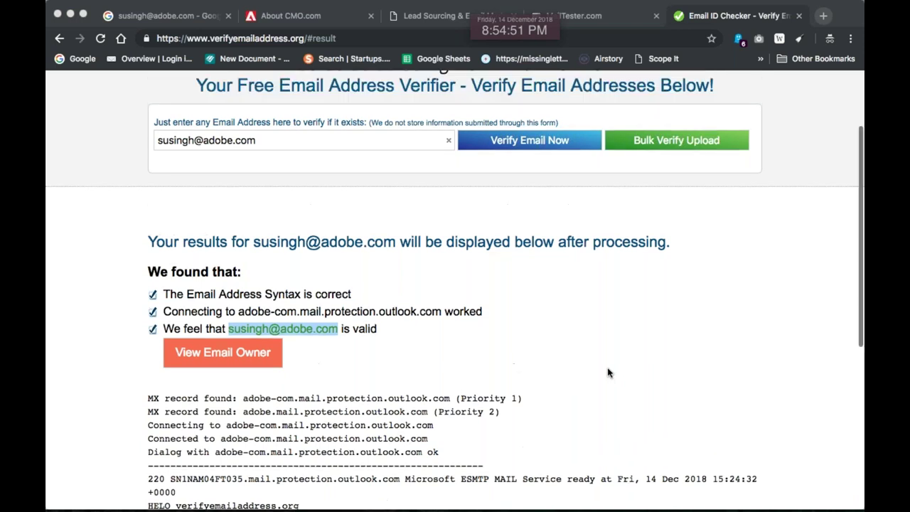
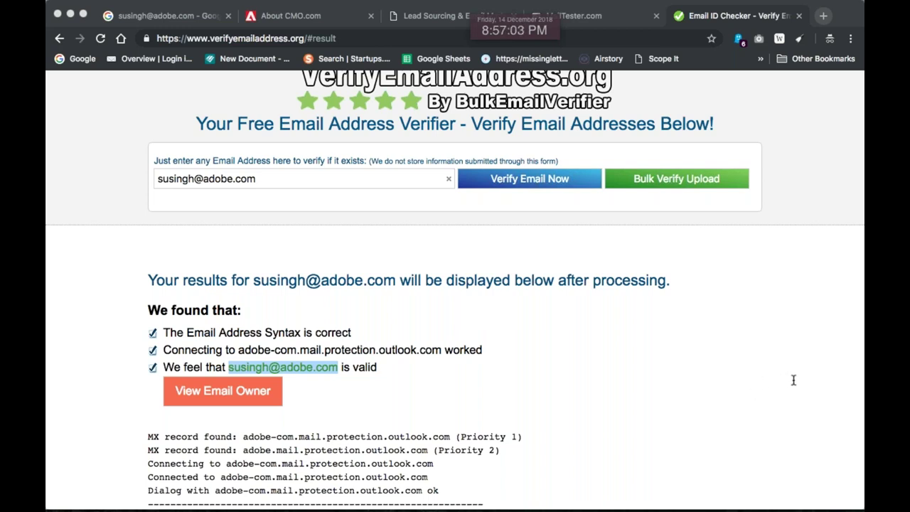
Scroll the VerifyEmailAddress.org verification result back to the top
scroll(389, 223, "up", 2)
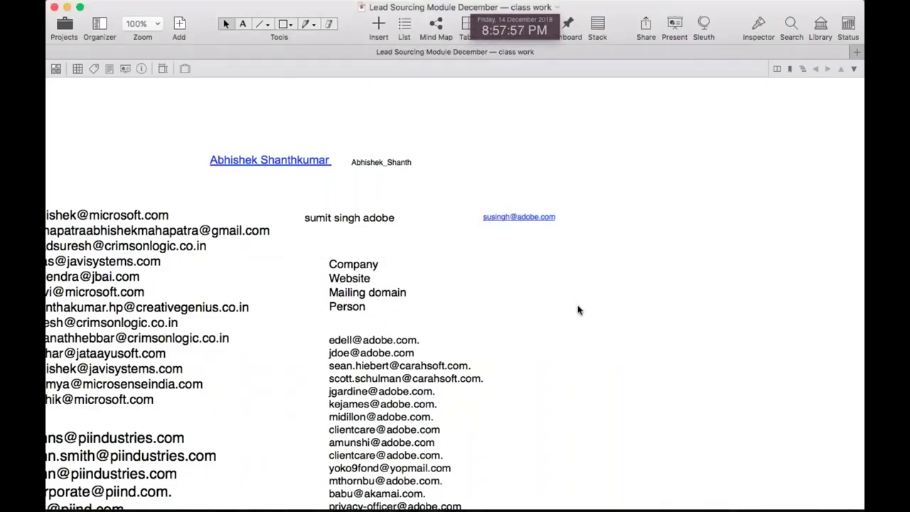
Insert a flipped-triangle basic shape beside the email list and enlarge it
left_click(378, 24)
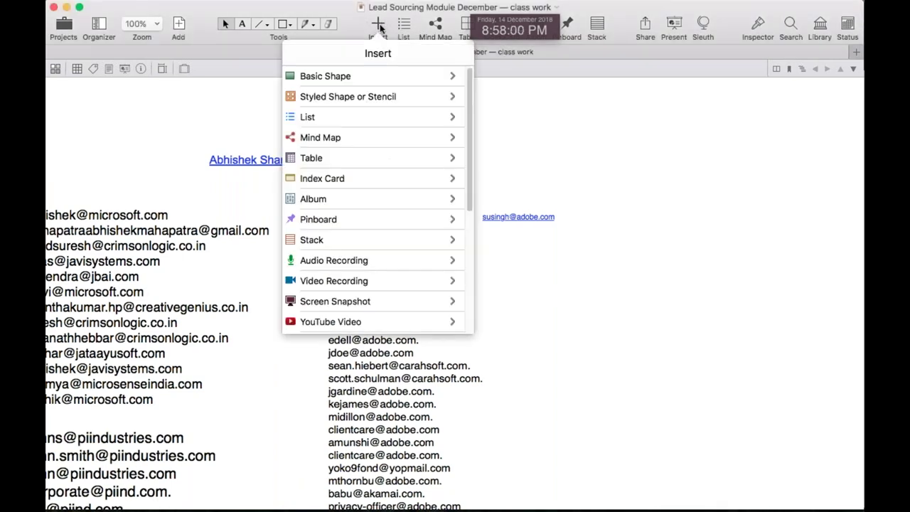
left_click(376, 74)
scroll(445, 219, "down", 5)
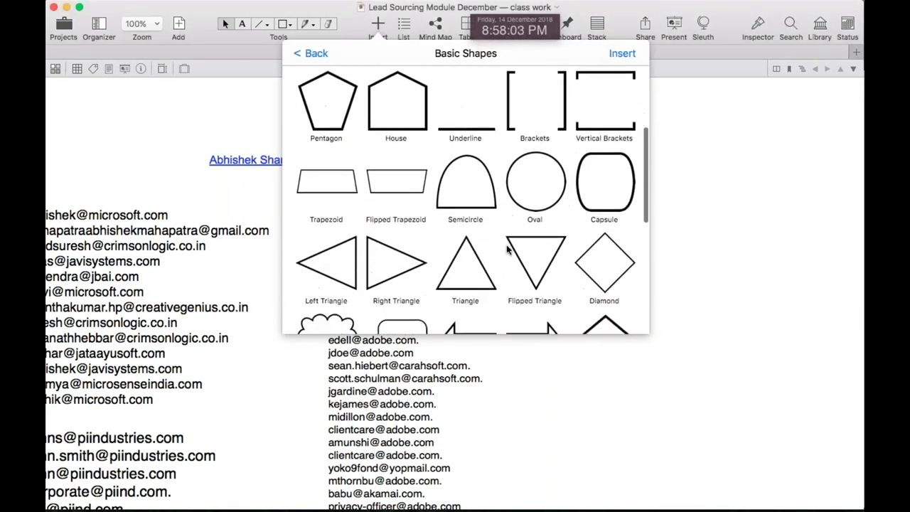
double_click(550, 245)
left_click_drag(549, 243, 589, 305)
left_click_drag(629, 362, 763, 497)
scroll(725, 390, "down", 2)
left_click_drag(626, 226, 597, 245)
left_click(767, 224)
Copy the Company, Website, Mailing domain, Person labels into the triangle and delete the last two lines
scroll(768, 224, "up", 3)
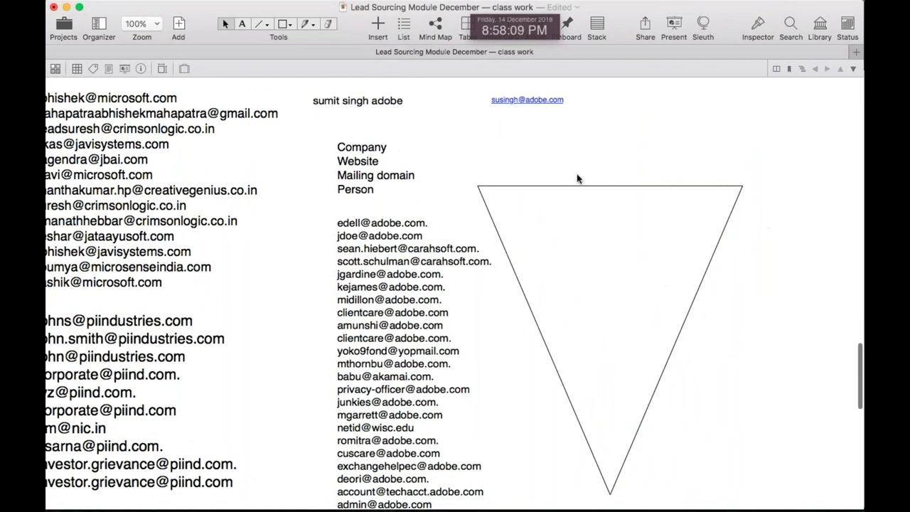
left_click(353, 147)
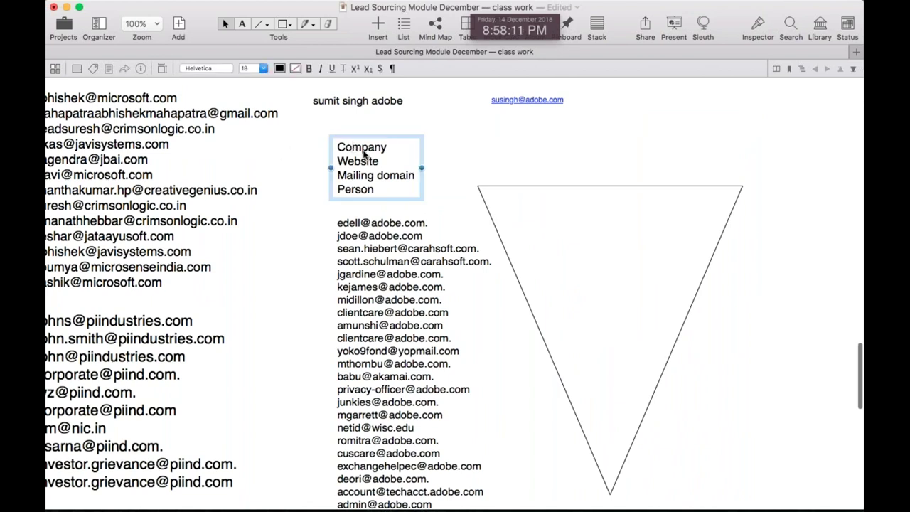
left_click_drag(365, 175, 666, 276)
double_click(627, 226)
key("BackSpace")
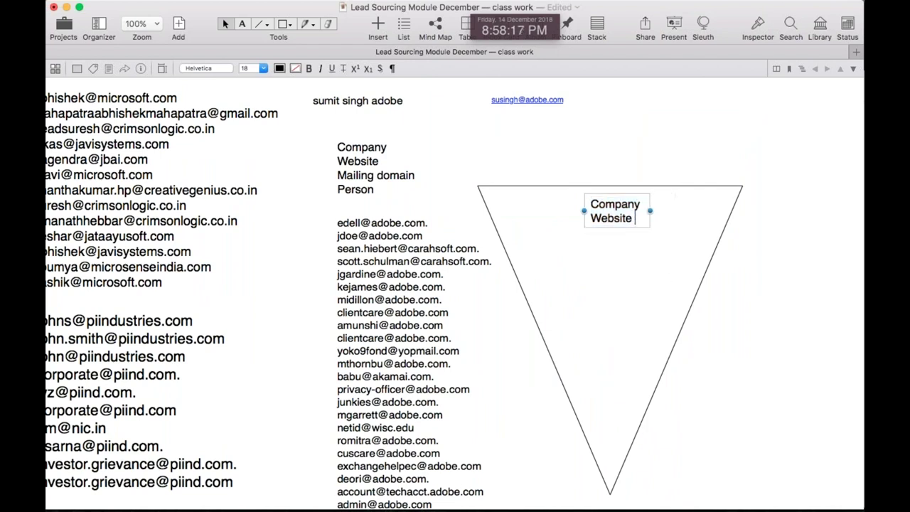
Move the Company Website label down inside the inverted triangle
left_click(756, 283)
left_click_drag(601, 207, 608, 209)
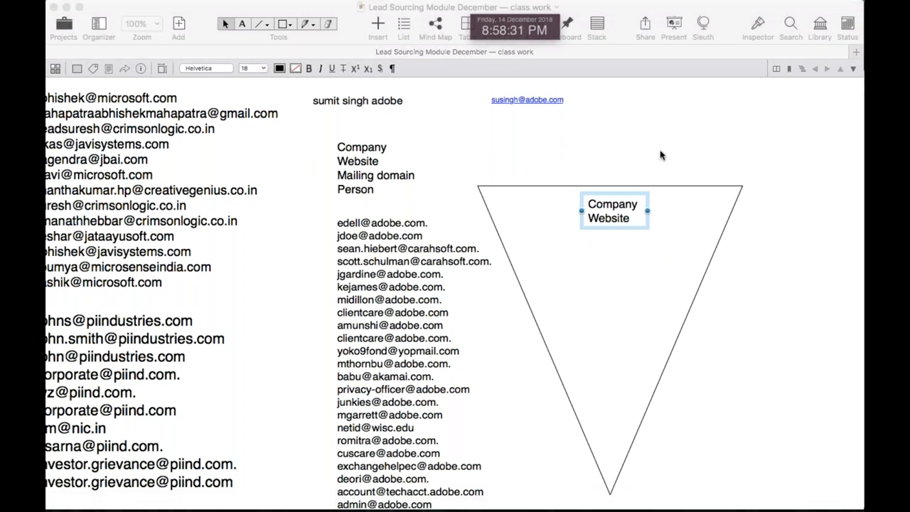
left_click(655, 229)
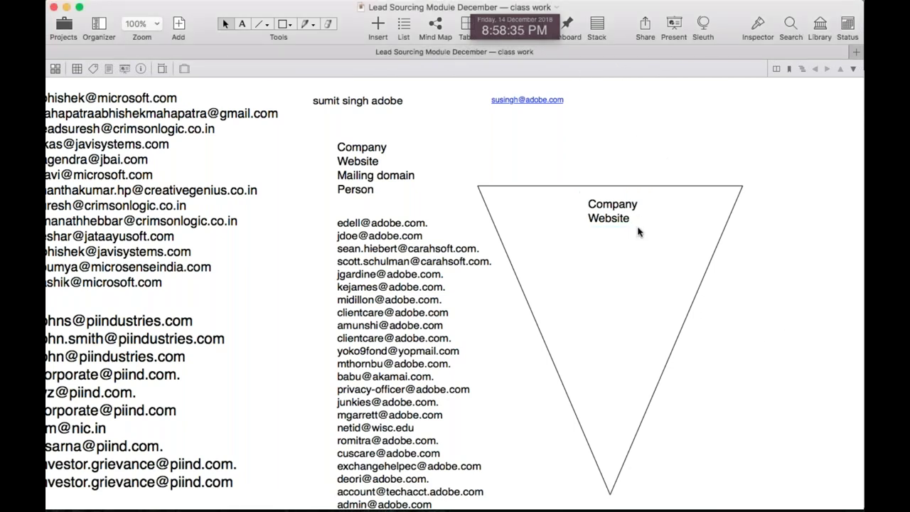
left_click(621, 216)
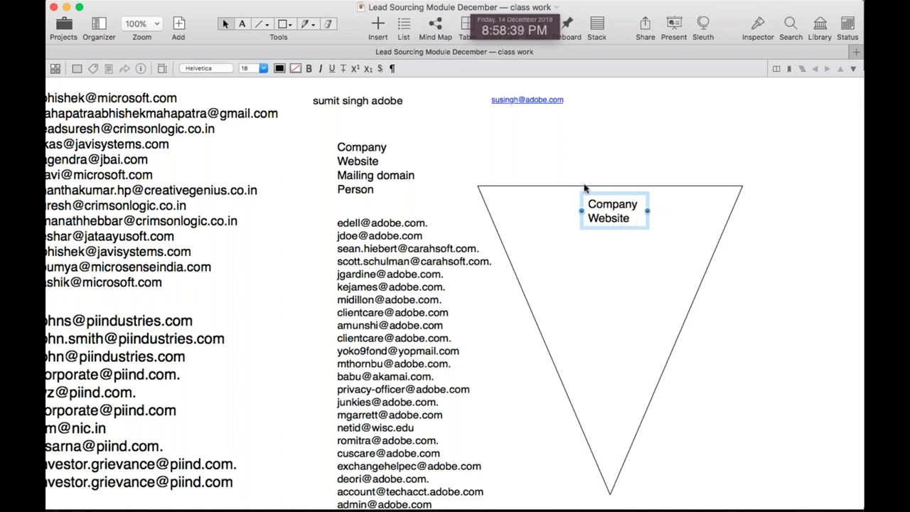
left_click(755, 211)
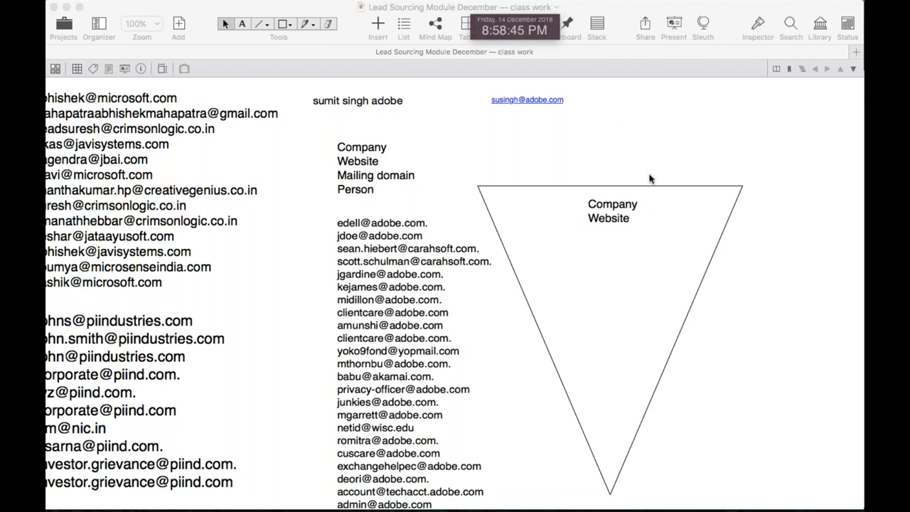
left_click(610, 215)
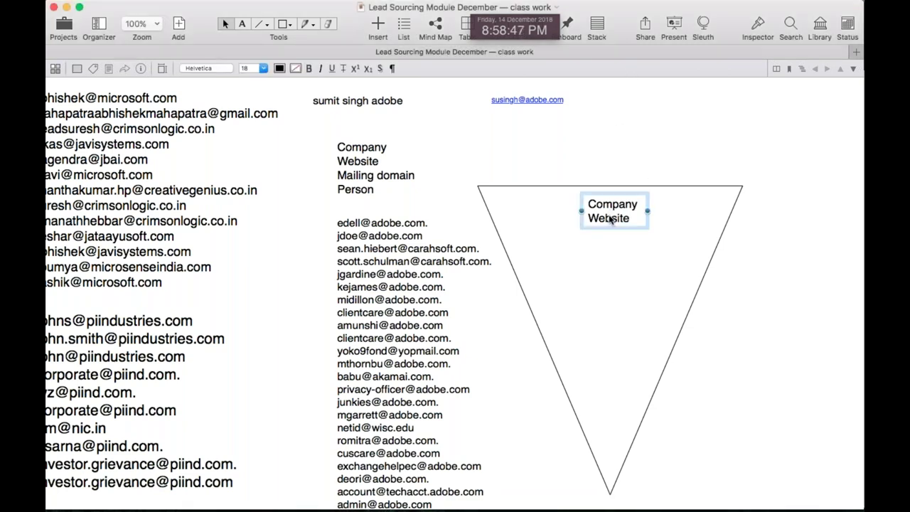
left_click_drag(610, 219, 609, 304)
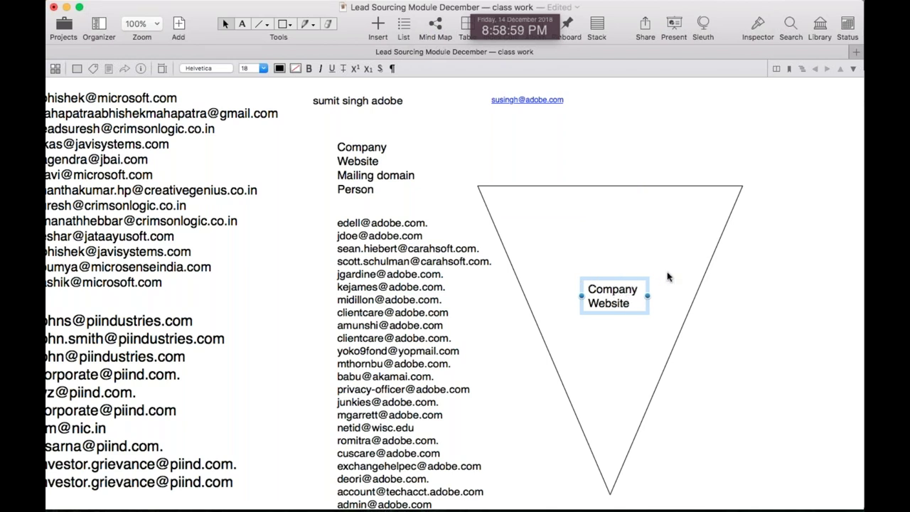
left_click_drag(611, 307, 608, 303)
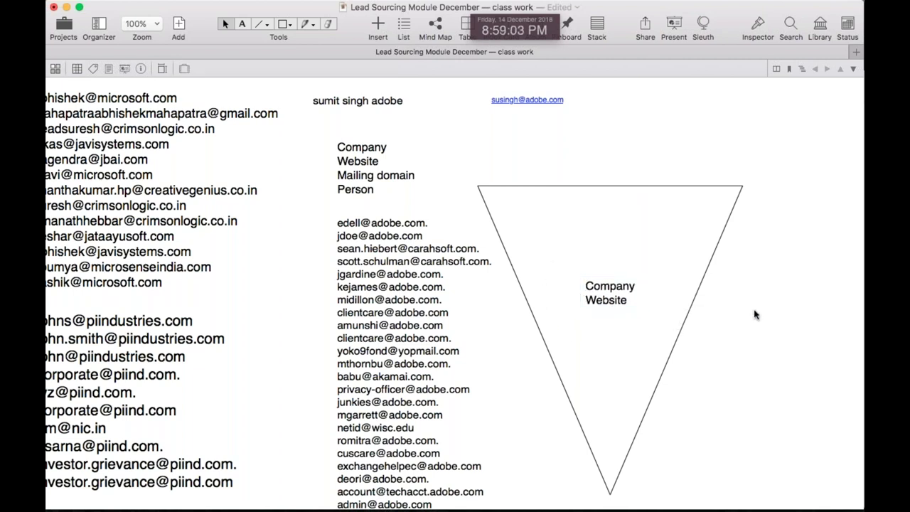
Shorten the triangle by raising its bottom vertex, then move the label up near its top
left_click(614, 494)
left_click_drag(609, 491, 597, 328)
left_click(567, 329)
left_click_drag(601, 272, 605, 186)
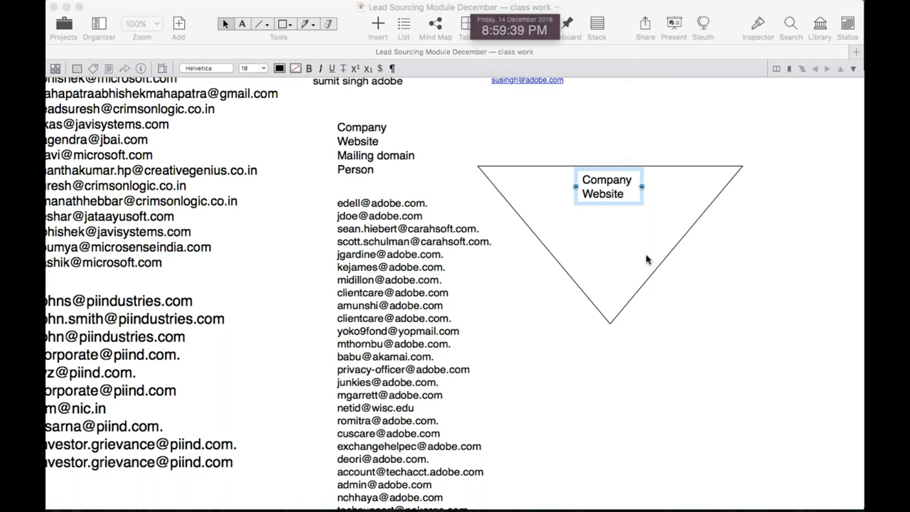
Deselect the Company Website label, leaving it at the triangle's top edge
left_click(718, 330)
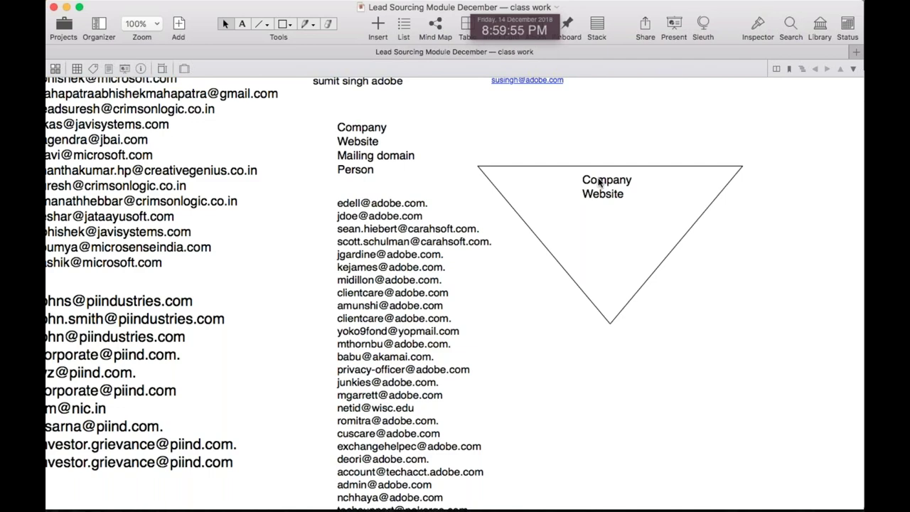
Replace the old query with a Google search for 'google operators' and scroll through the results
key("super+Tab")
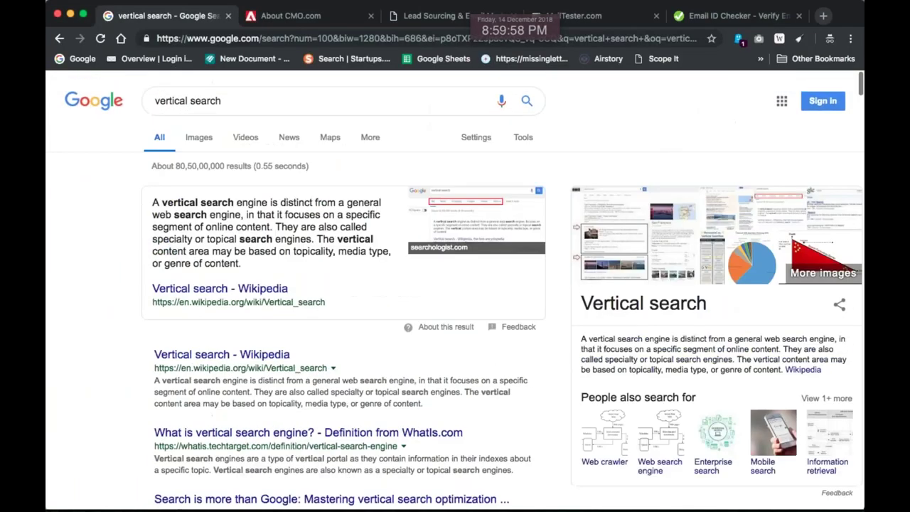
triple_click(257, 100)
key("BackSpace")
type("google operators")
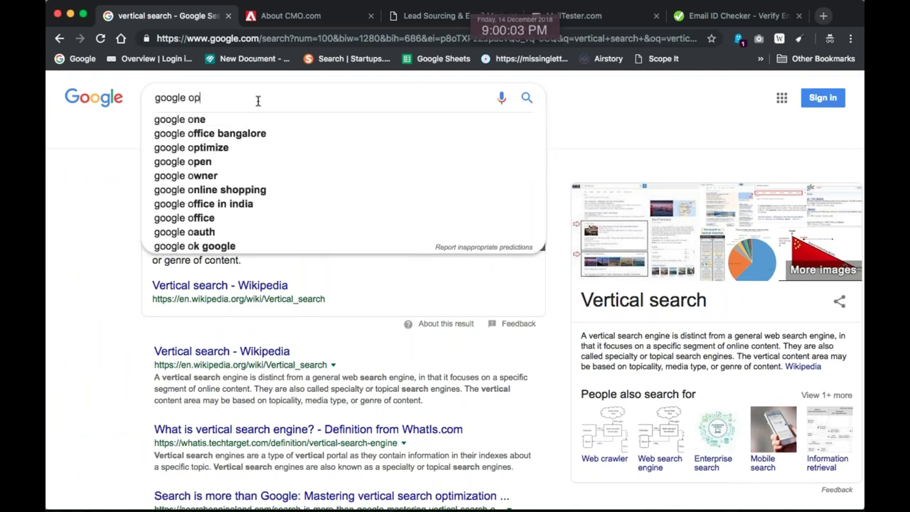
key("Return")
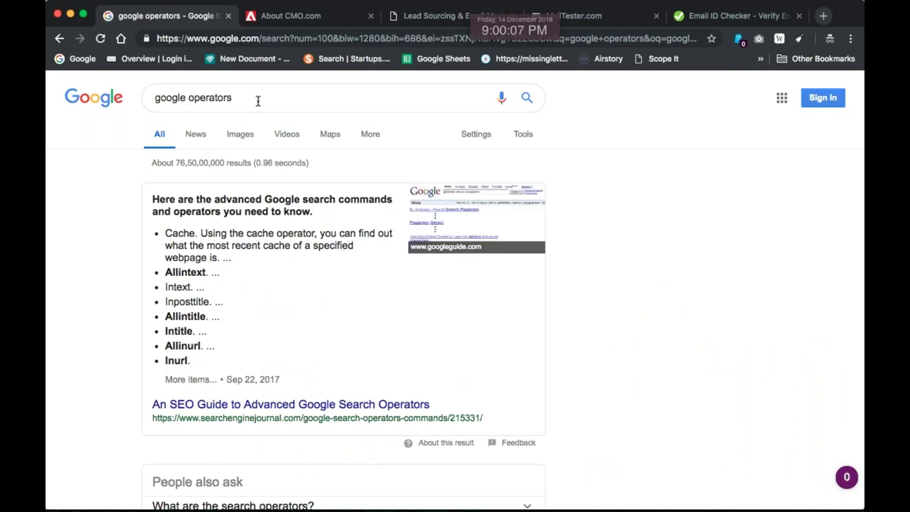
scroll(218, 238, "down", 8)
scroll(261, 276, "down", 3)
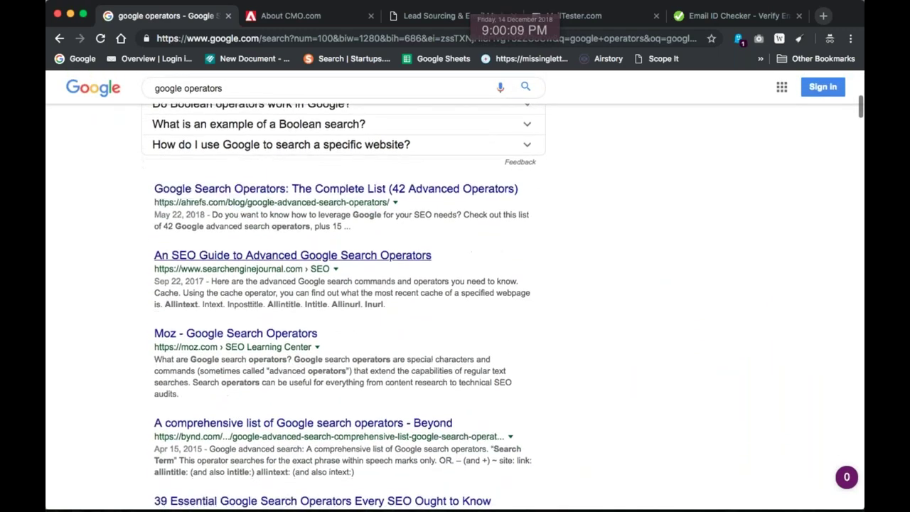
scroll(370, 255, "down", 4)
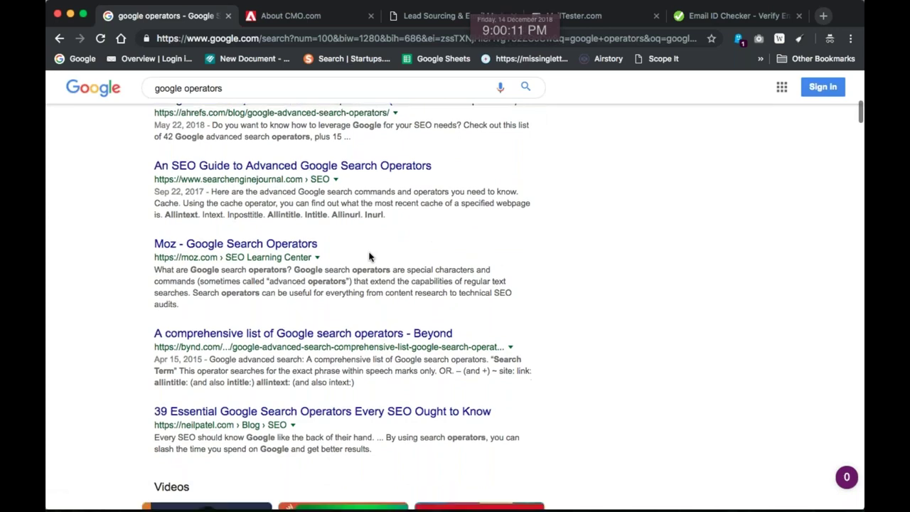
scroll(261, 332, "down", 8)
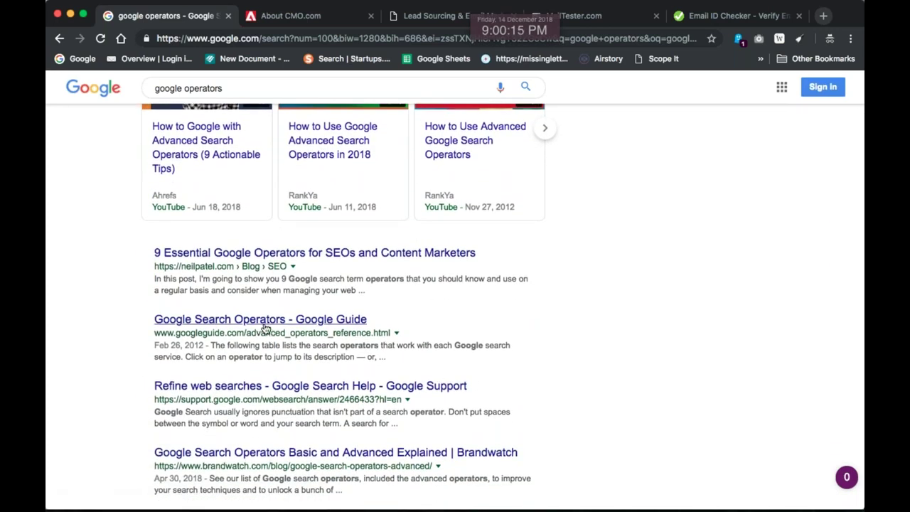
Review Google Guide's Search Operators table, select the page URL, and return to Curio
left_click(262, 326)
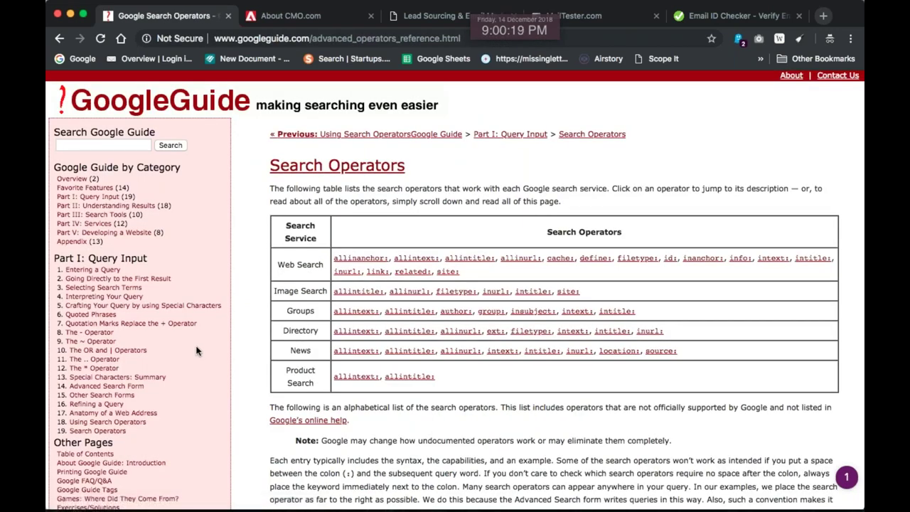
scroll(280, 352, "down", 1)
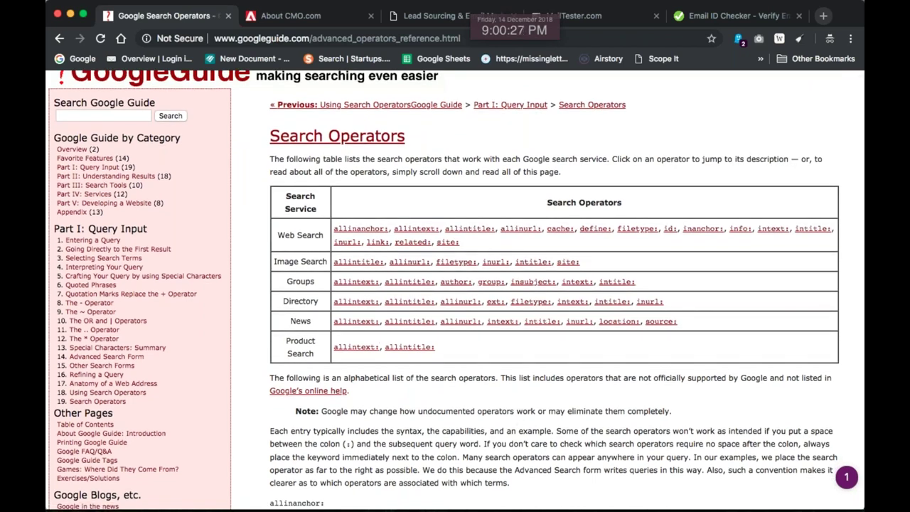
double_click(356, 301)
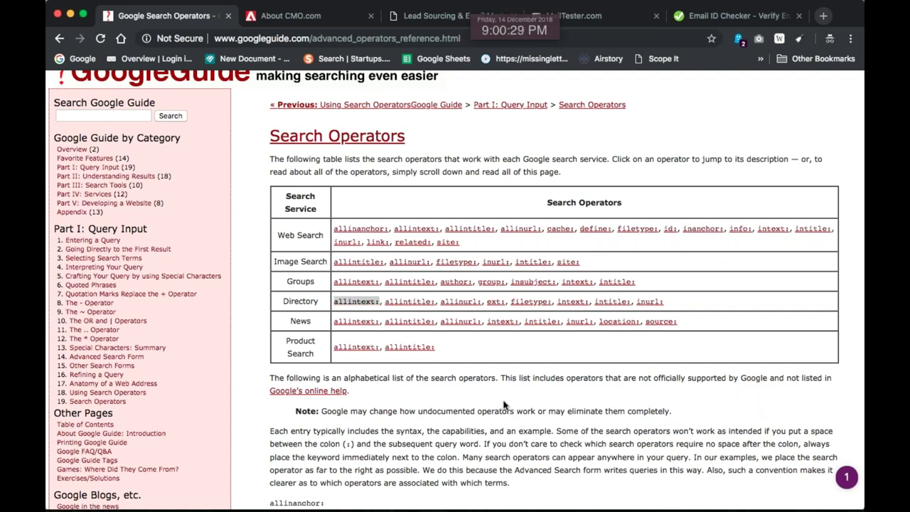
scroll(514, 419, "down", 1)
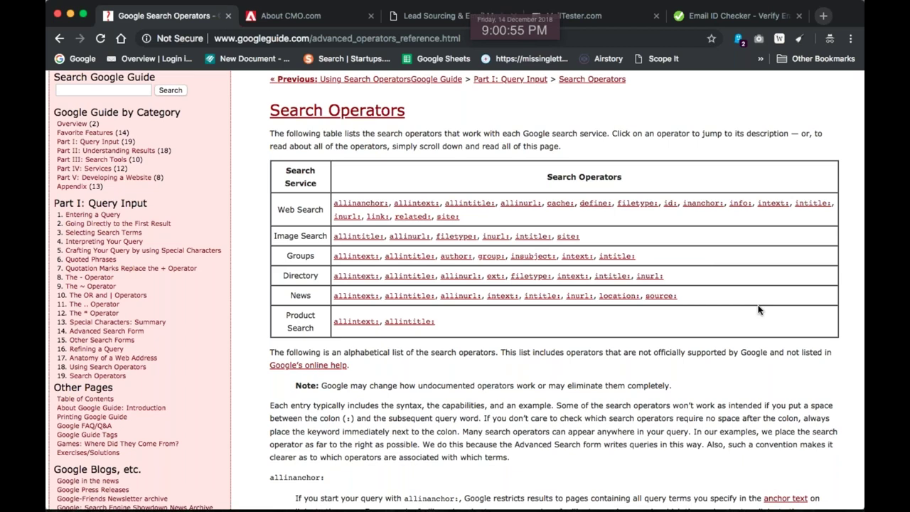
left_click(521, 34)
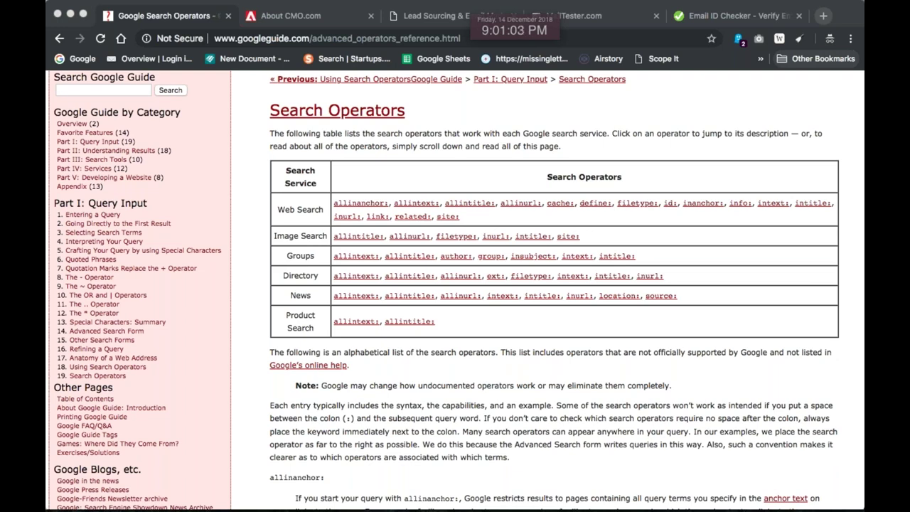
key("super+Tab")
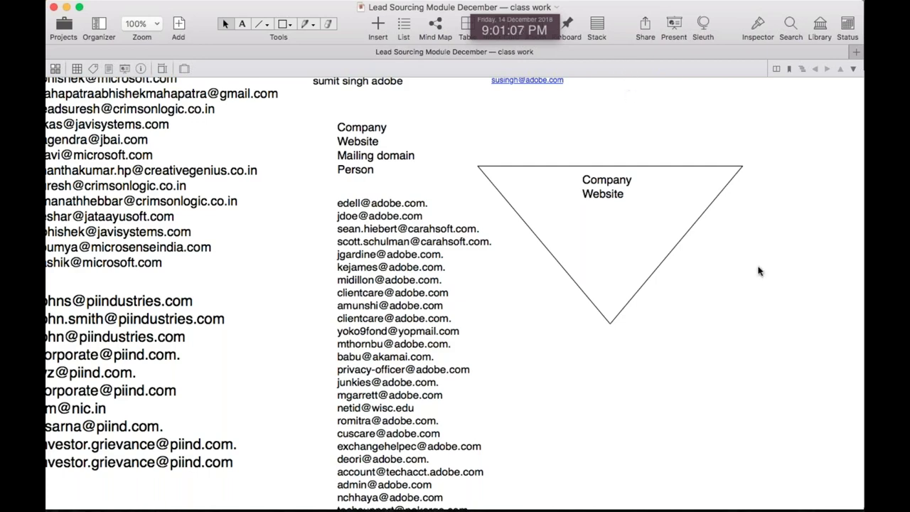
Recheck the email verification result, then select the Company, Website, Mailing domain, Person labels in Curio
key("super+Tab")
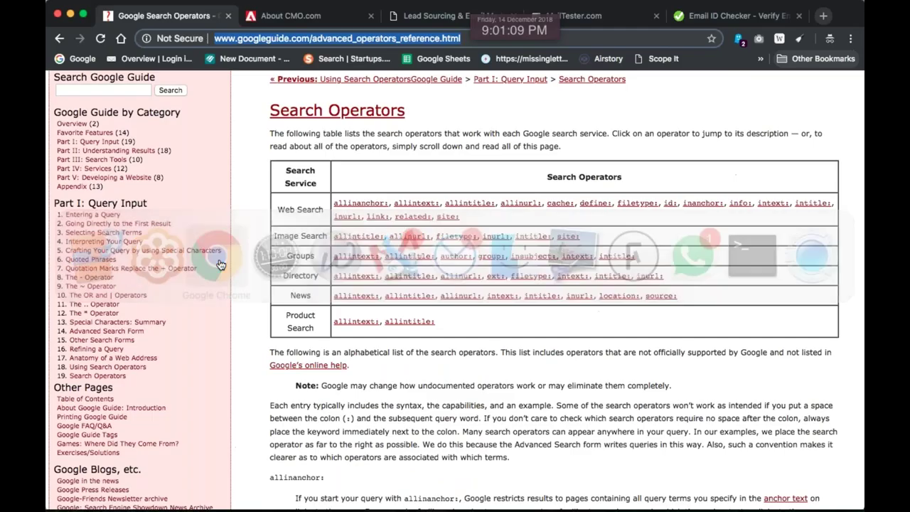
left_click(732, 15)
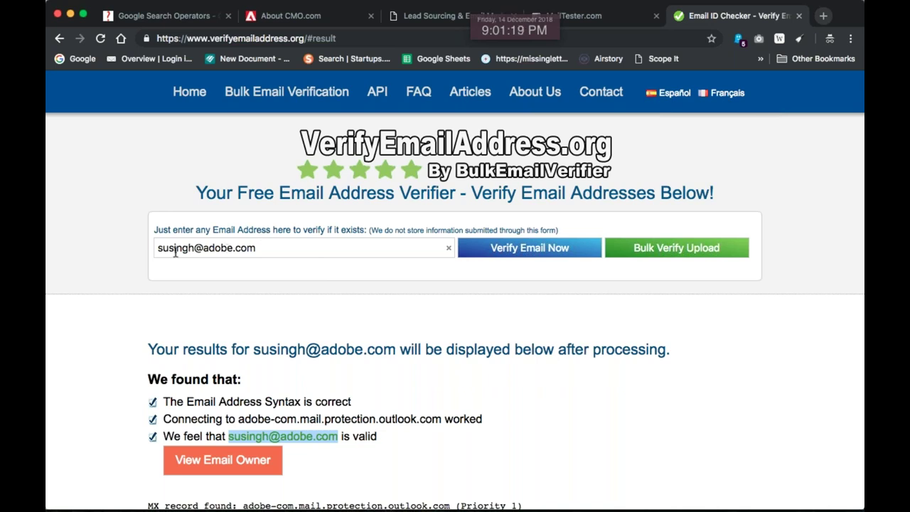
scroll(206, 265, "down", 1)
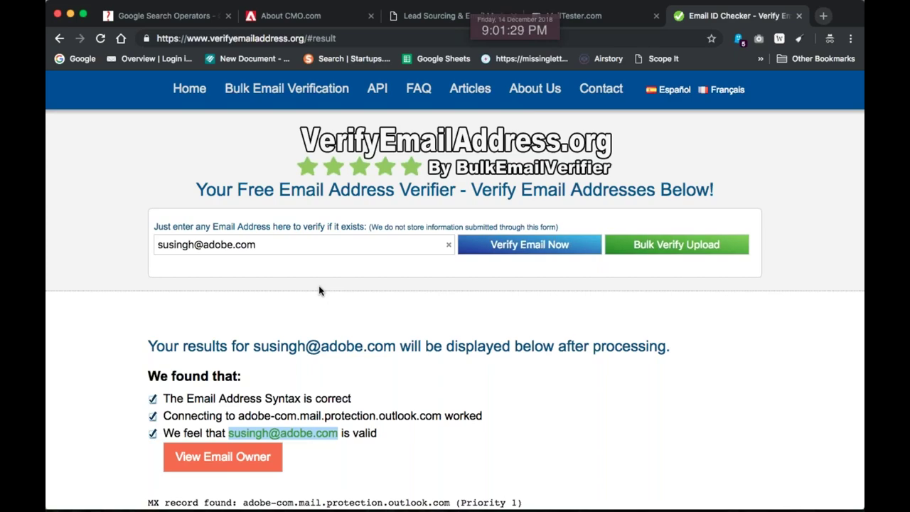
key("super+Tab")
scroll(555, 251, "up", 5)
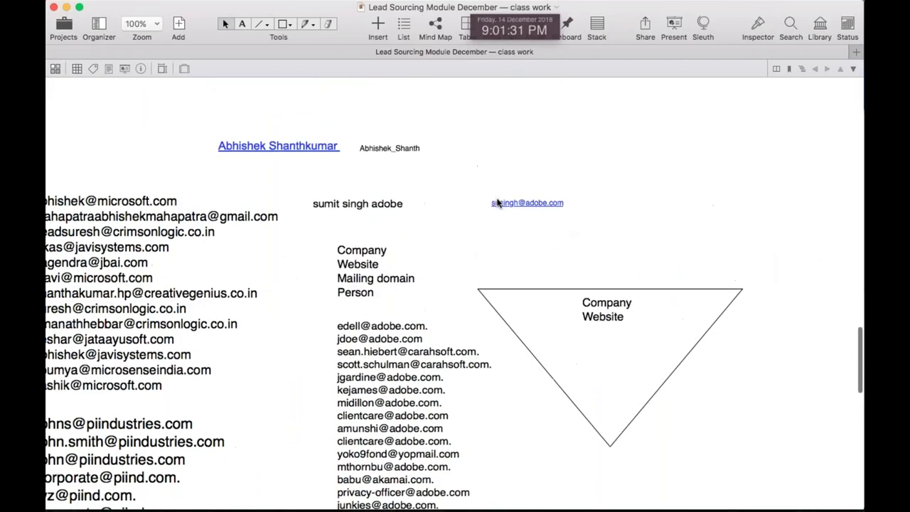
left_click(362, 293)
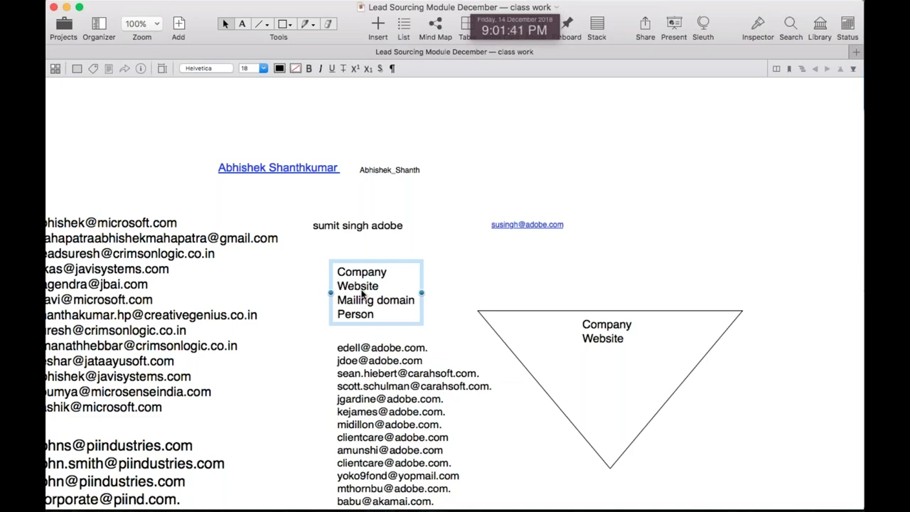
Look over the MailTester and verifier tabs in Chrome, then load the Google homepage
key("super+Tab")
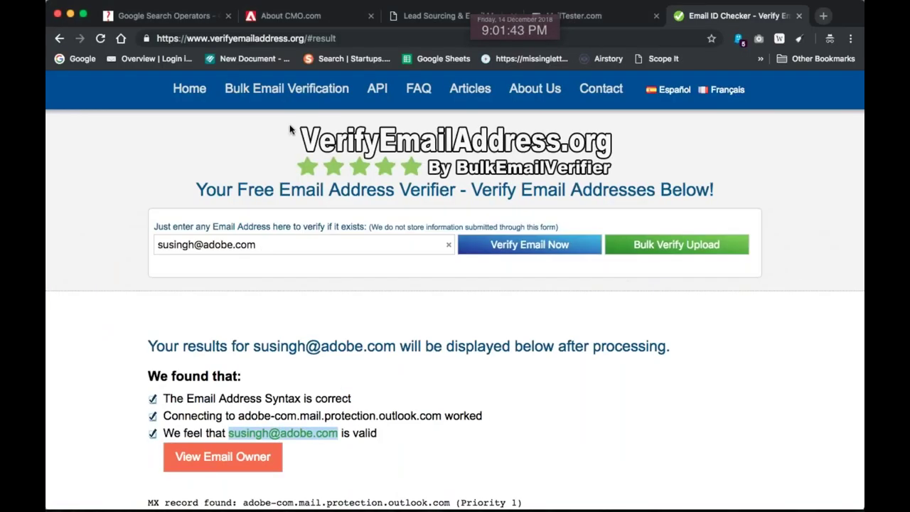
left_click(438, 15)
left_click(583, 15)
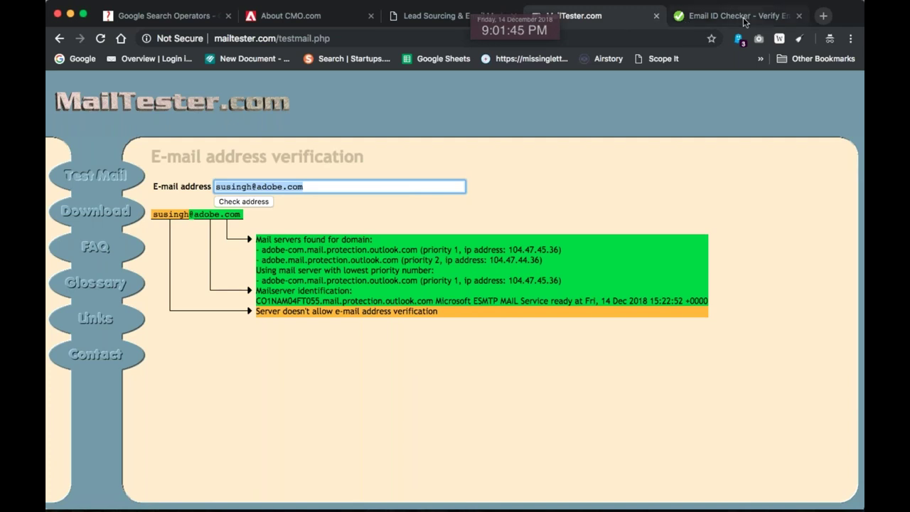
left_click(744, 21)
left_click(80, 60)
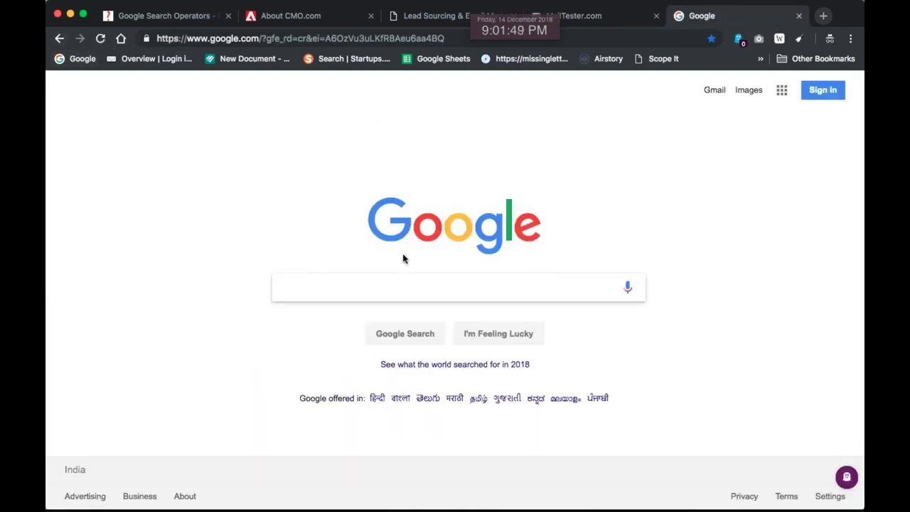
Search Google for 'email guesser', correcting the misspelling, and open the Email Address Guesser site
type("emai")
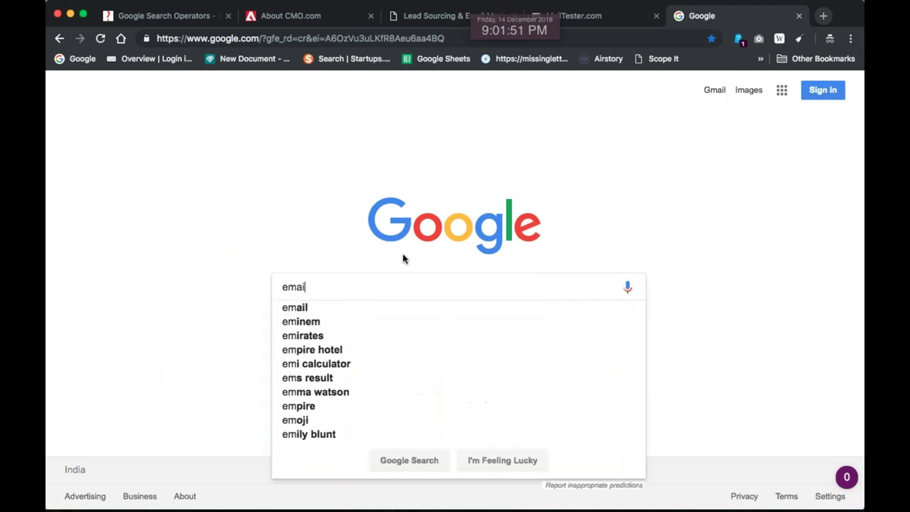
type("lgueser")
key("Return")
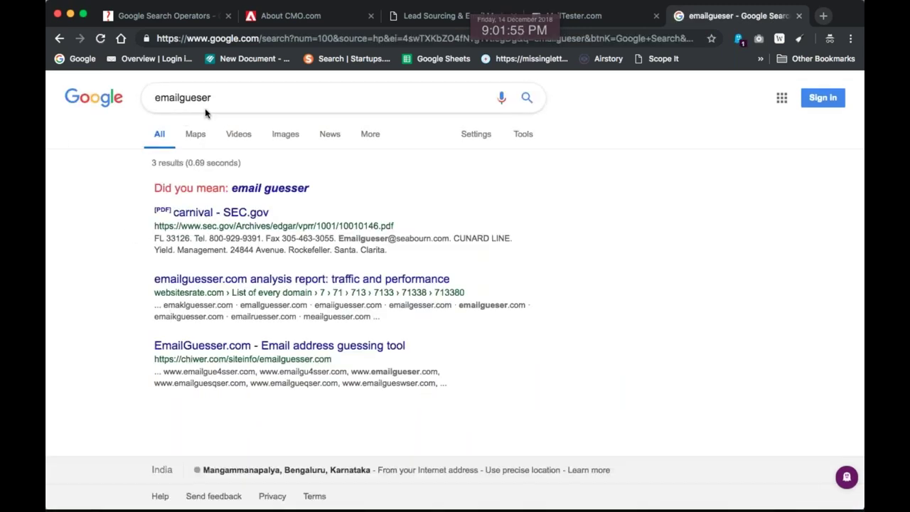
left_click(182, 98)
key("Return")
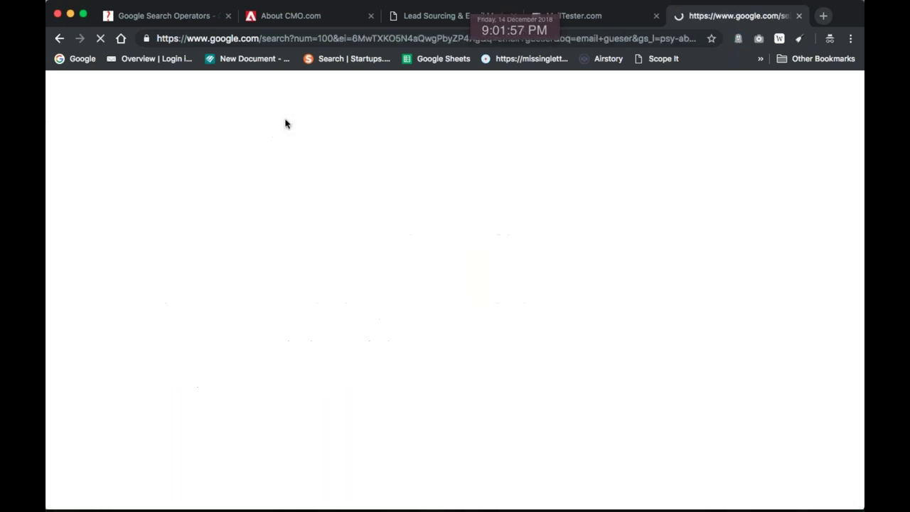
left_click(204, 97)
type("sser")
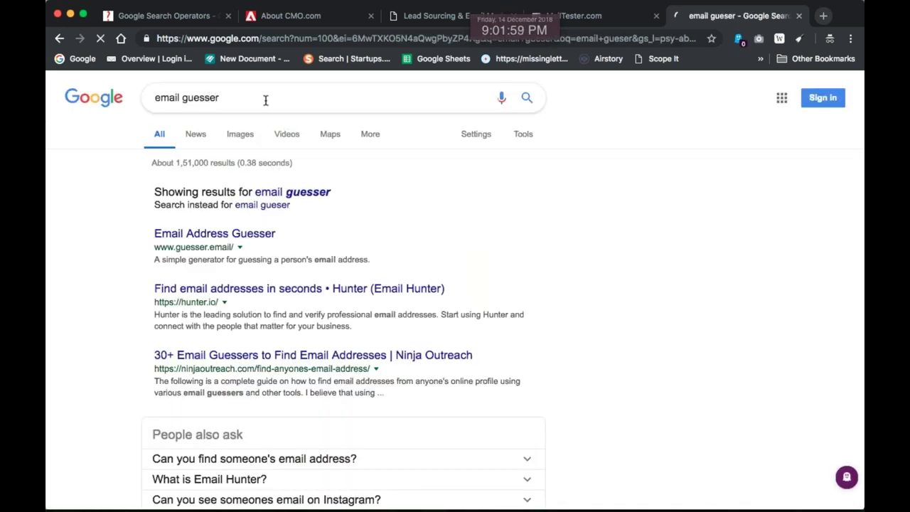
key("Return")
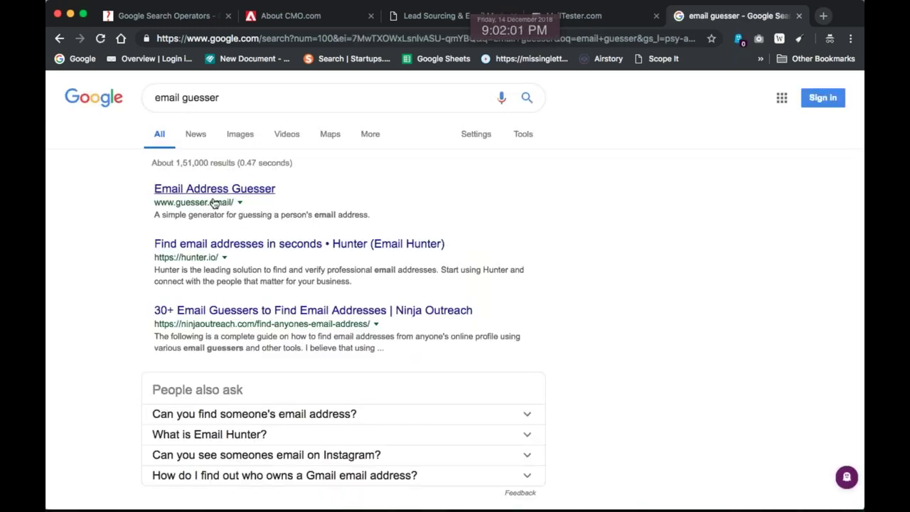
left_click(234, 190)
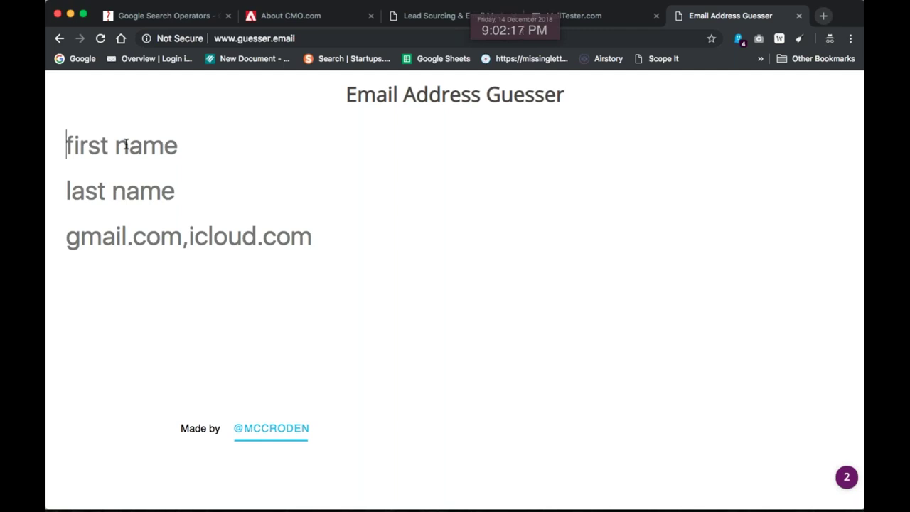
Enter the contact's first and last name with domain adobe.com to generate 28 address guesses
key("super+Tab")
key("super+Tab")
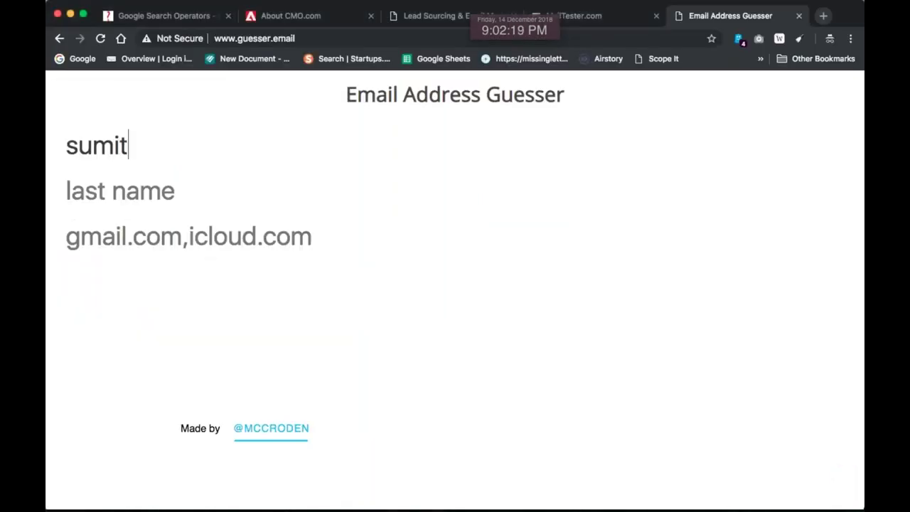
key("Tab")
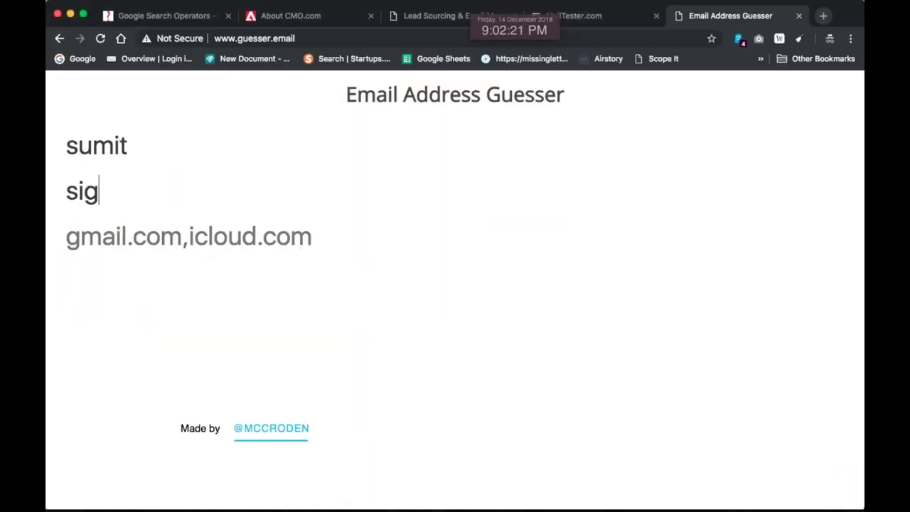
key("super+Tab")
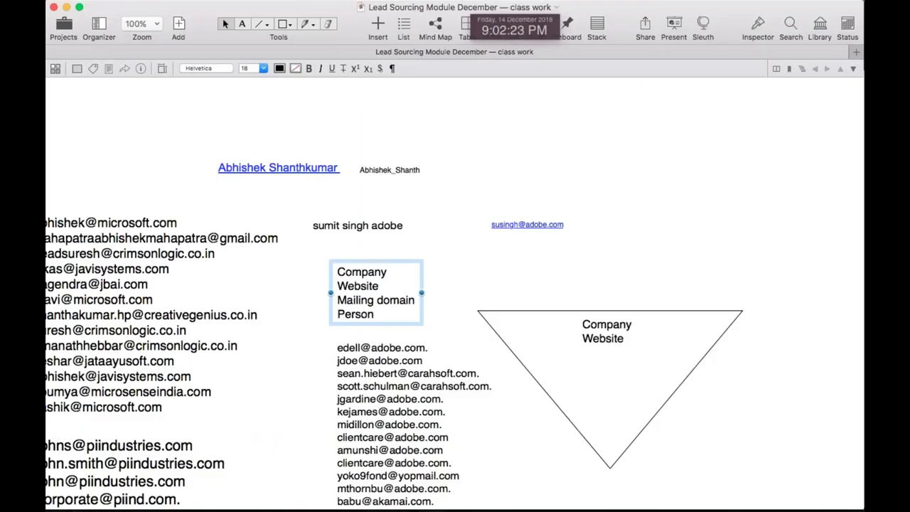
key("super+Tab")
key("Tab")
type("abo")
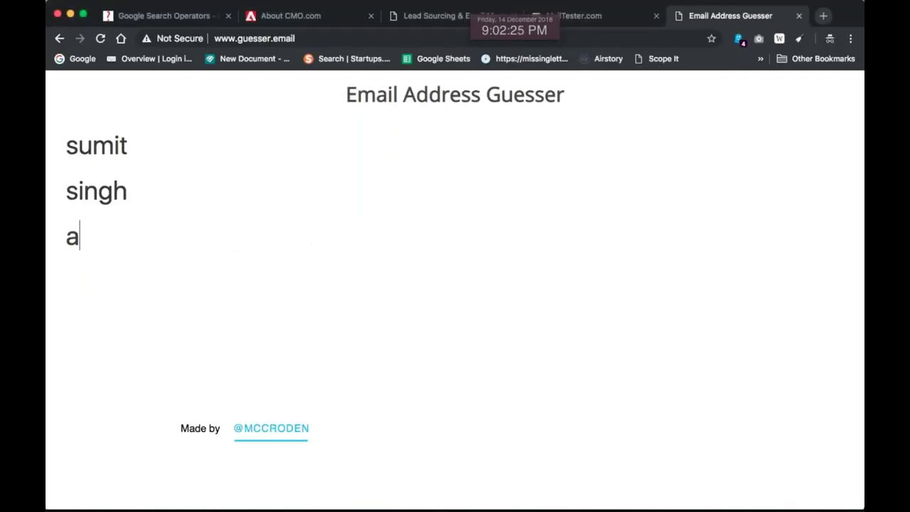
key("BackSpace")
key("BackSpace")
type("dobe.com")
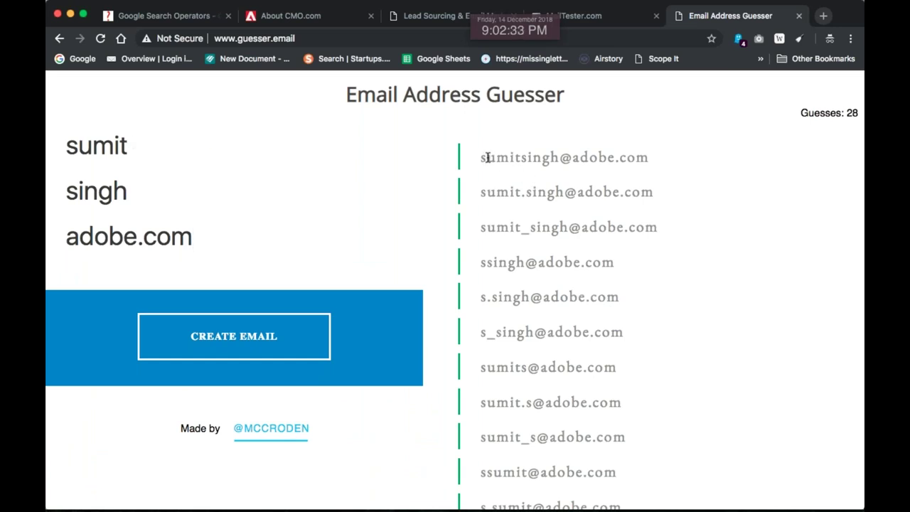
left_click_drag(479, 157, 756, 202)
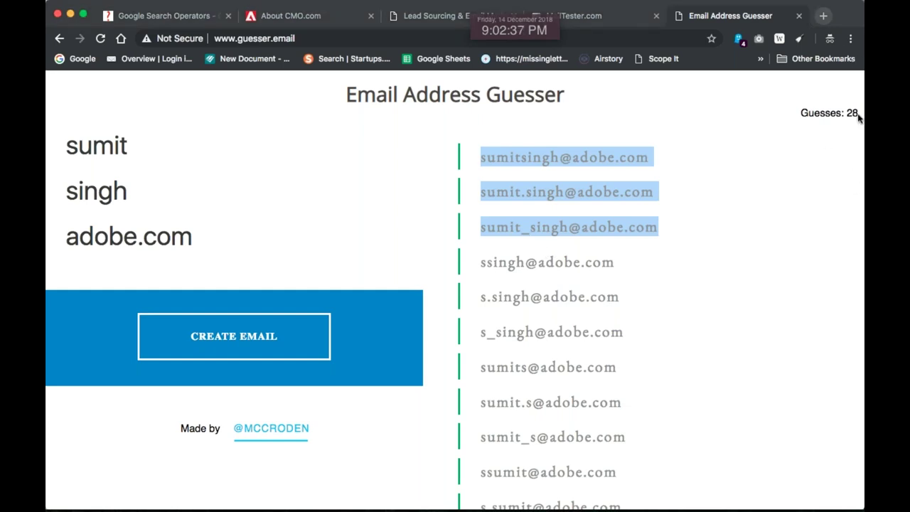
scroll(709, 254, "down", 5)
scroll(709, 254, "down", 15)
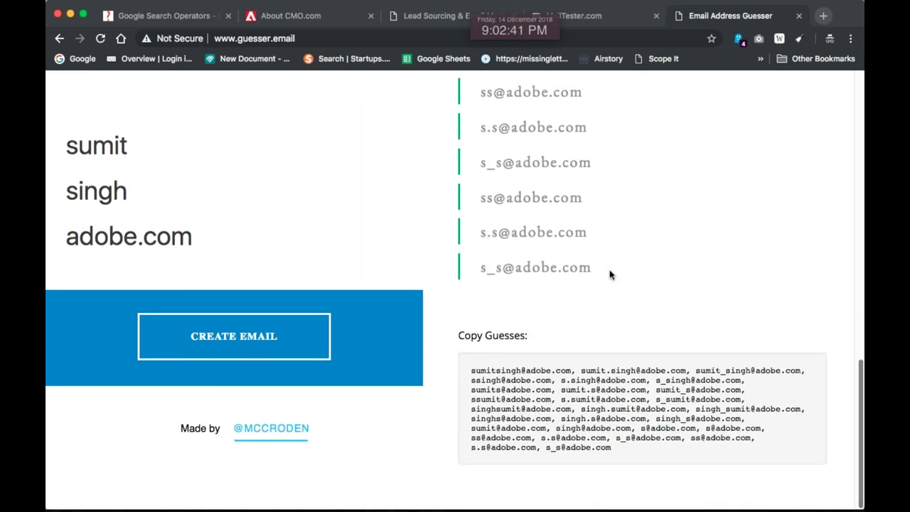
left_click(609, 274, "shift")
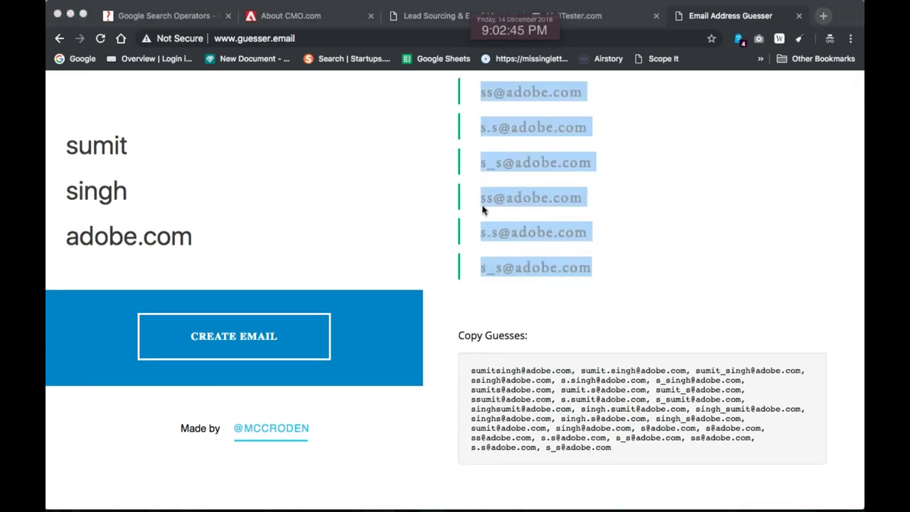
scroll(482, 208, "up", 8)
scroll(482, 208, "up", 5)
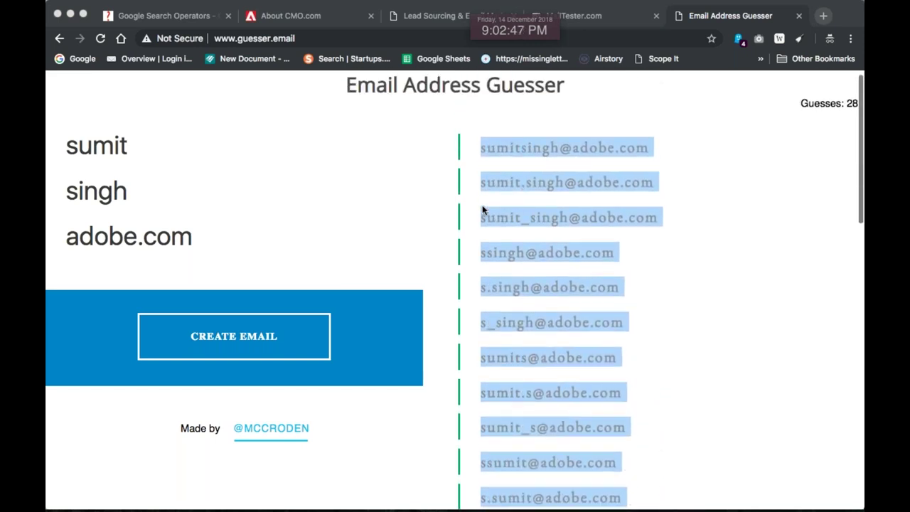
left_click(668, 211)
scroll(545, 217, "down", 2)
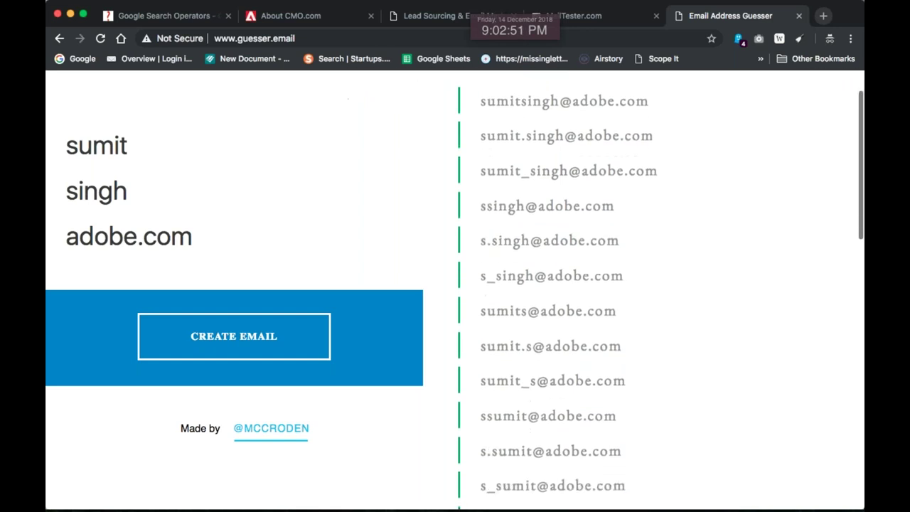
scroll(497, 312, "down", 2)
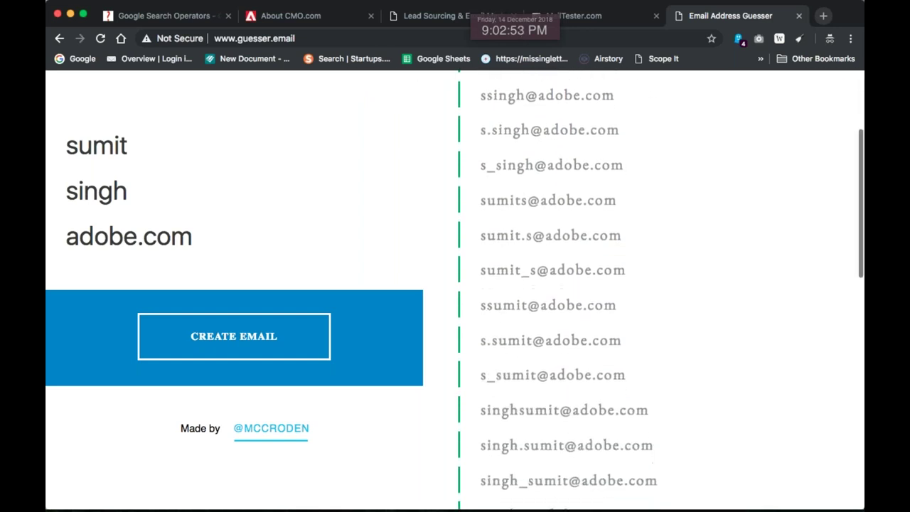
left_click_drag(606, 304, 629, 313)
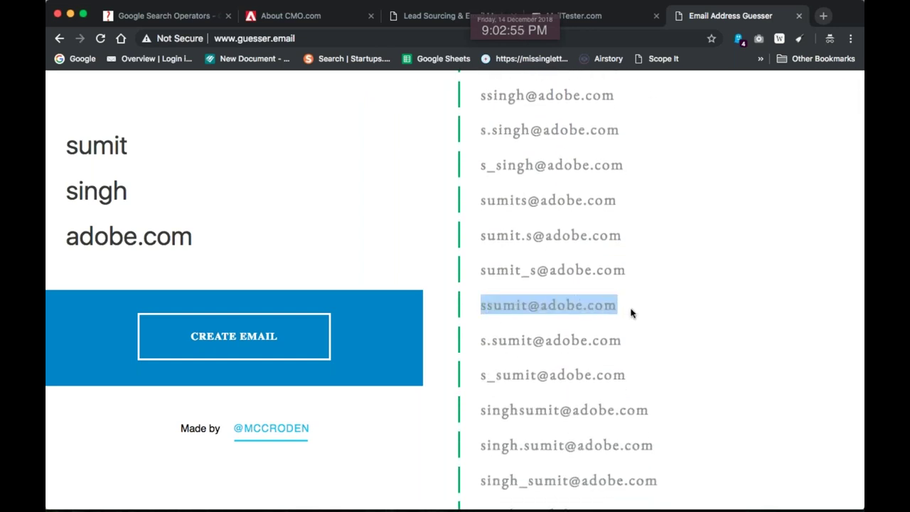
scroll(540, 311, "down", 4)
scroll(503, 310, "down", 4)
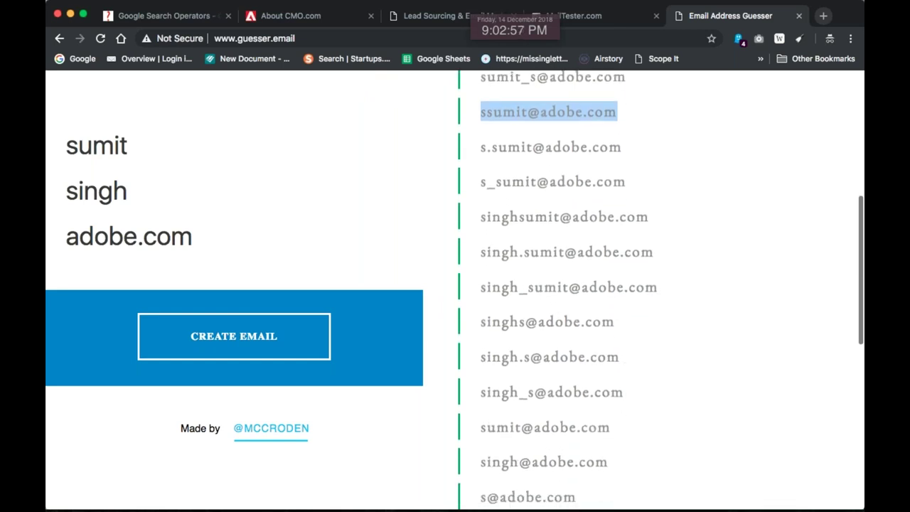
left_click_drag(489, 303, 666, 315)
scroll(440, 299, "down", 2)
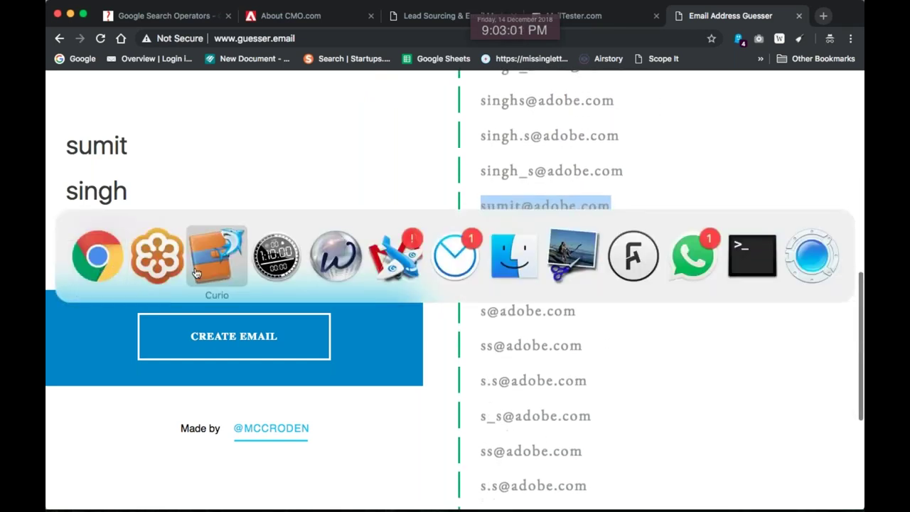
left_click(199, 272)
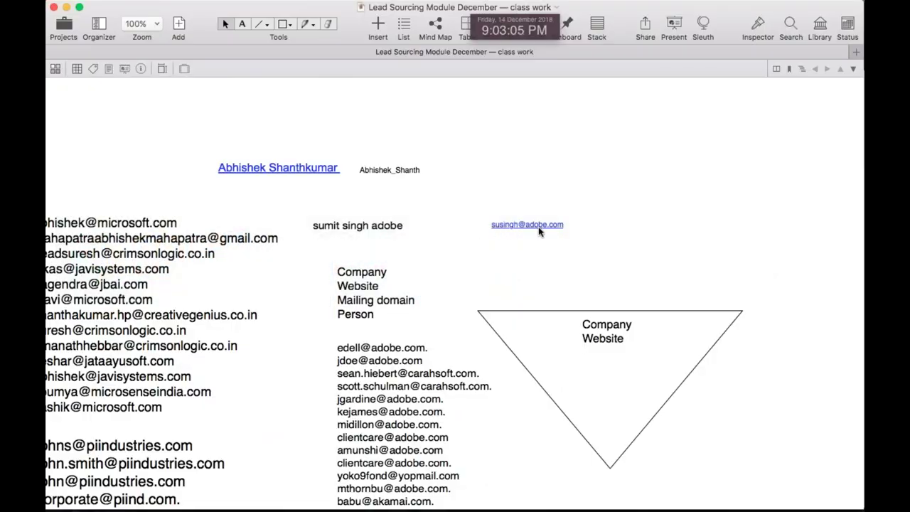
key("super+Tab")
scroll(574, 302, "down", 1)
scroll(574, 302, "down", 2)
scroll(476, 383, "down", 2)
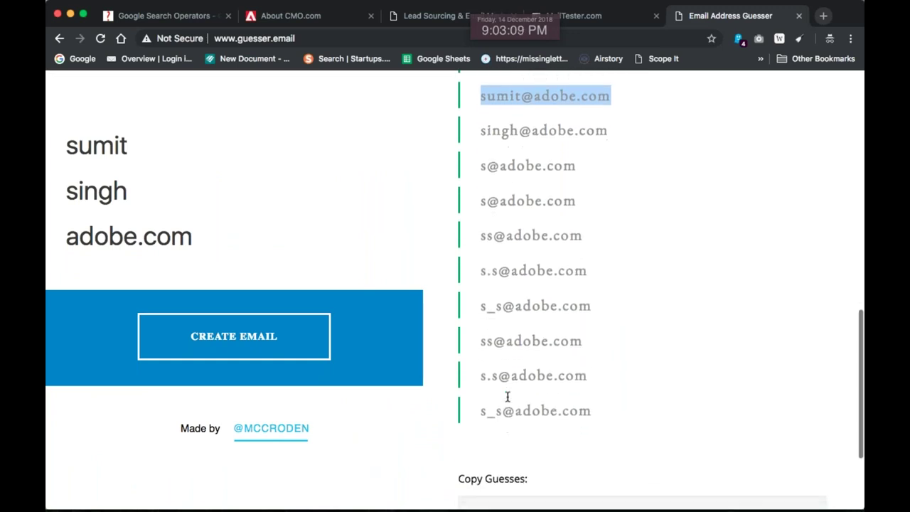
scroll(544, 336, "up", 10)
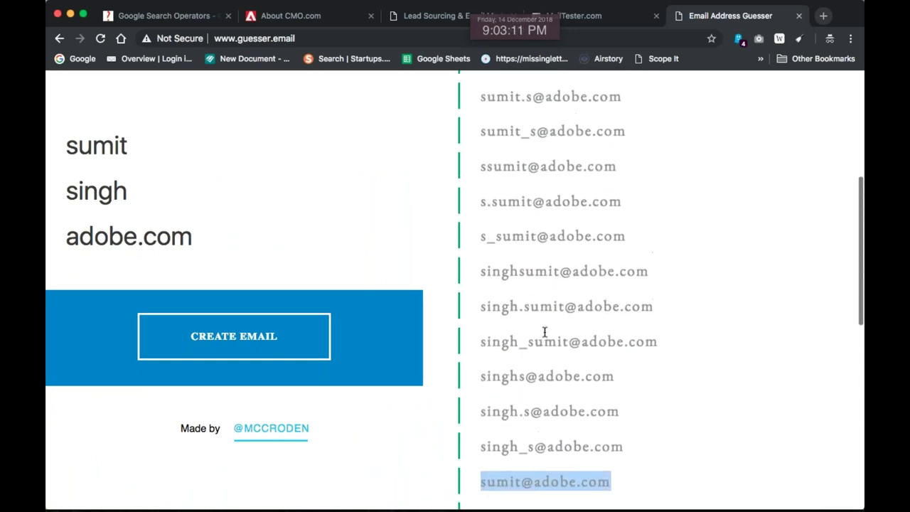
scroll(544, 332, "up", 4)
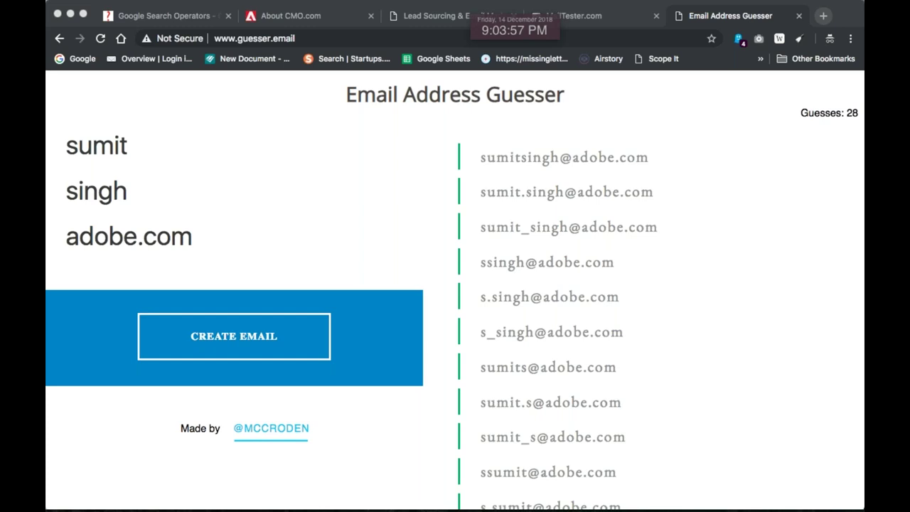
Select the adobe.com domain text, then select a few addresses in Email Reaper's extracted list
key("super+Tab")
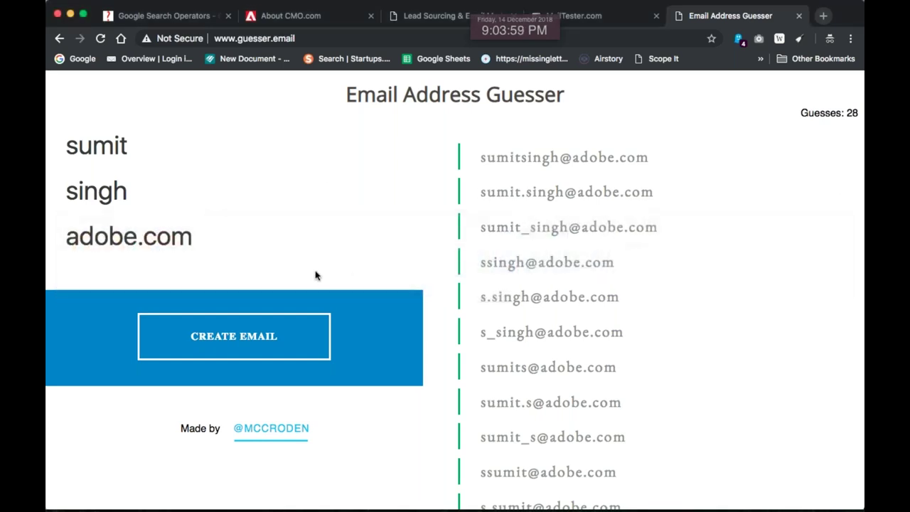
left_click_drag(192, 236, 48, 228)
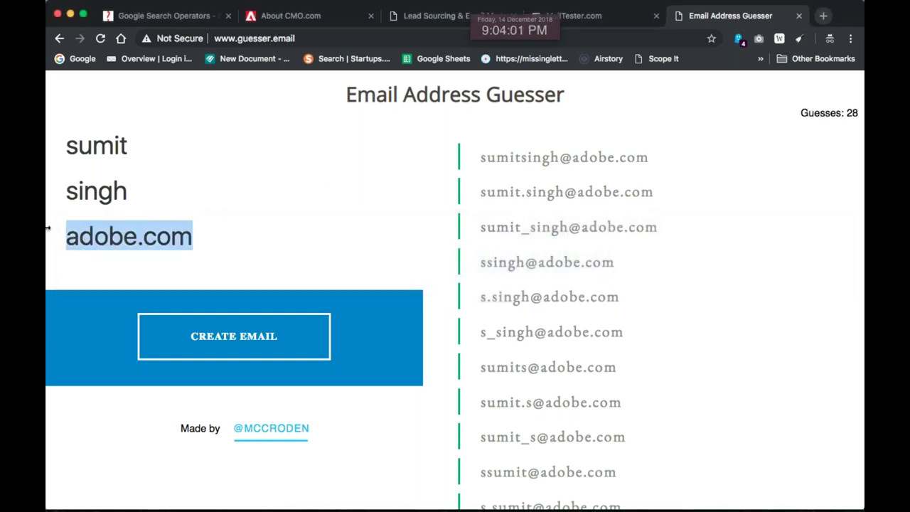
left_click_drag(545, 173, 466, 158)
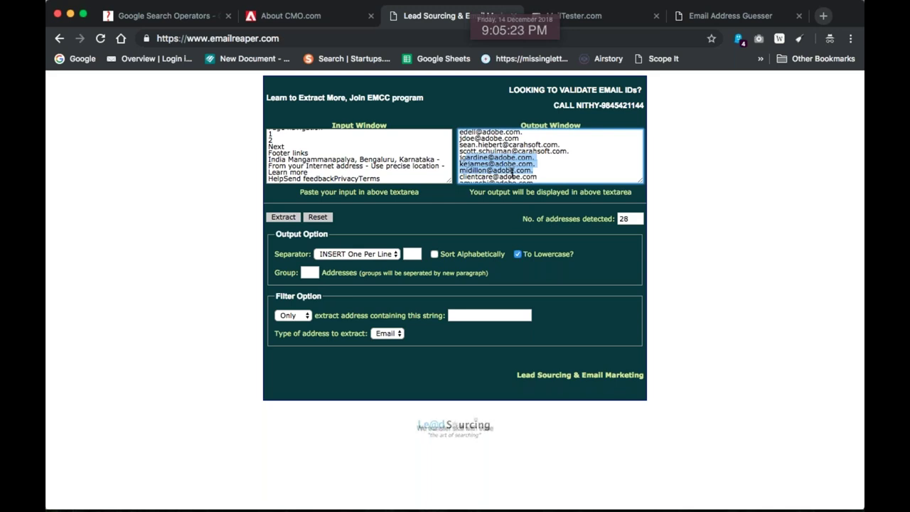
Deselect the extracted address list in Email Reaper and switch to the About CMO.com page
left_click(521, 166)
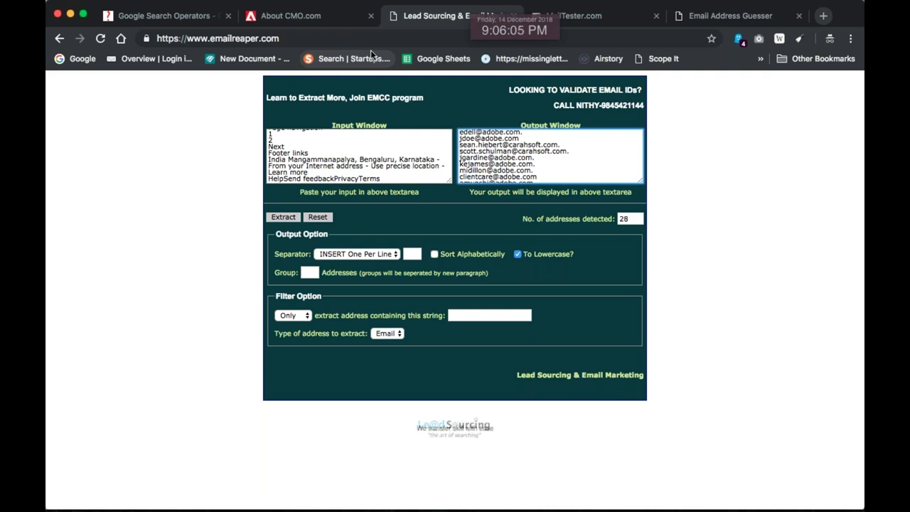
left_click(288, 16)
Start entering a Google address in place of the About CMO.com URL
left_click(297, 39)
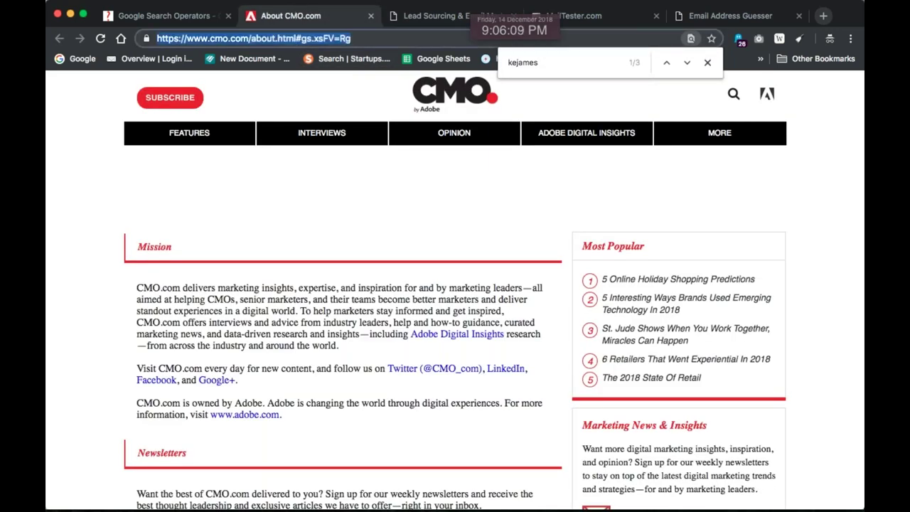
type("g")
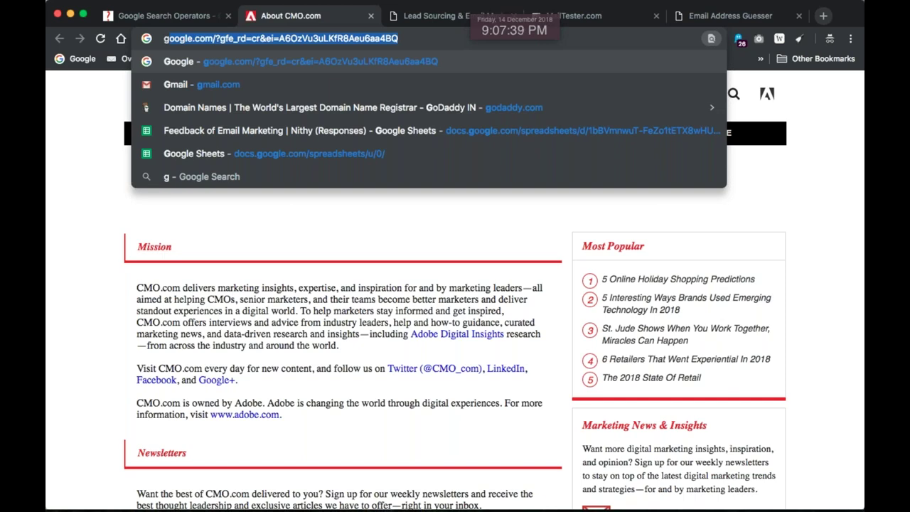
Go to google.com, correcting the mistyped address first
type("oogol")
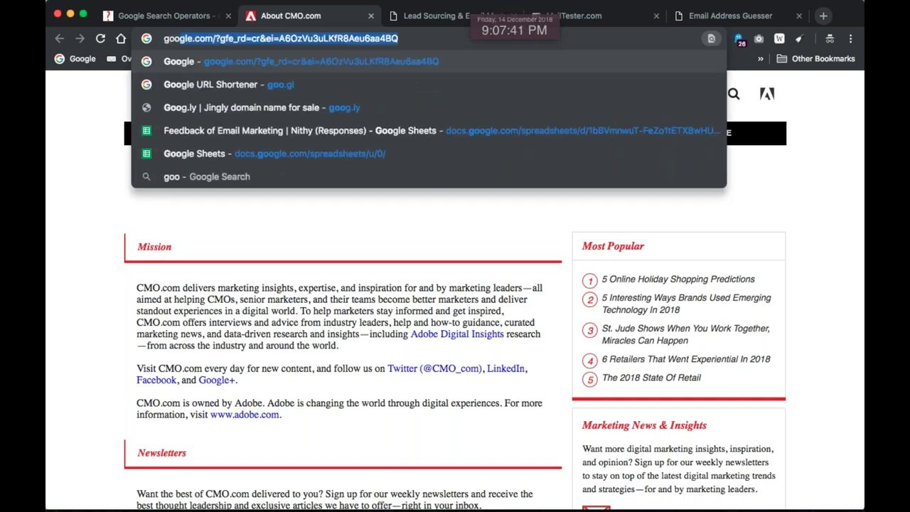
key("BackSpace")
key("BackSpace")
type("l.ec")
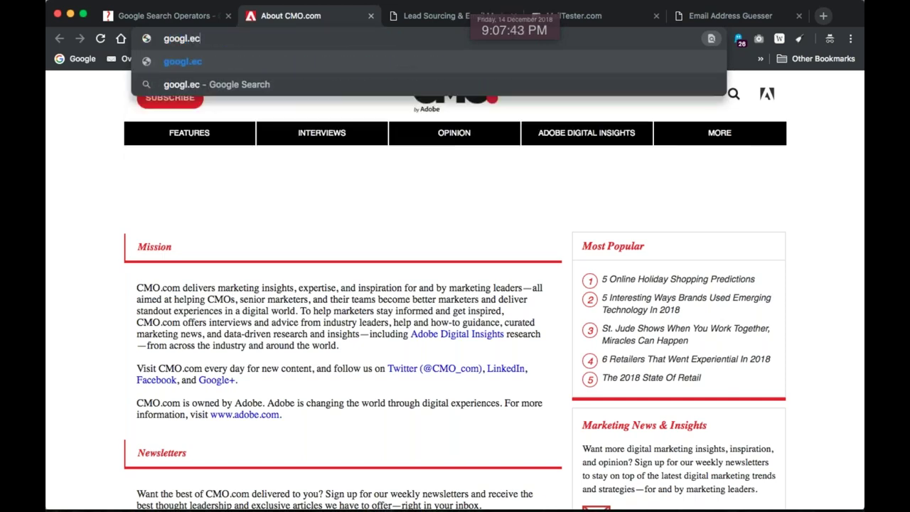
key("BackSpace")
key("BackSpace")
key("BackSpace")
type("e")
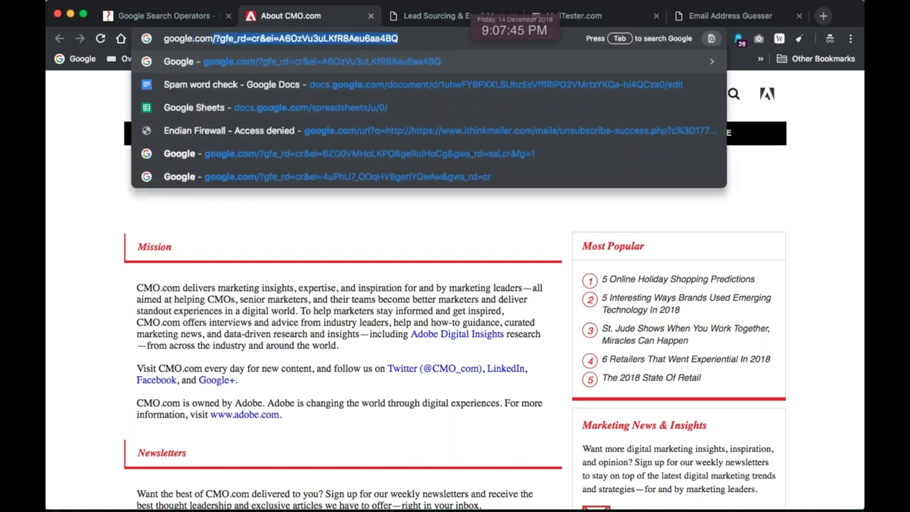
key("Return")
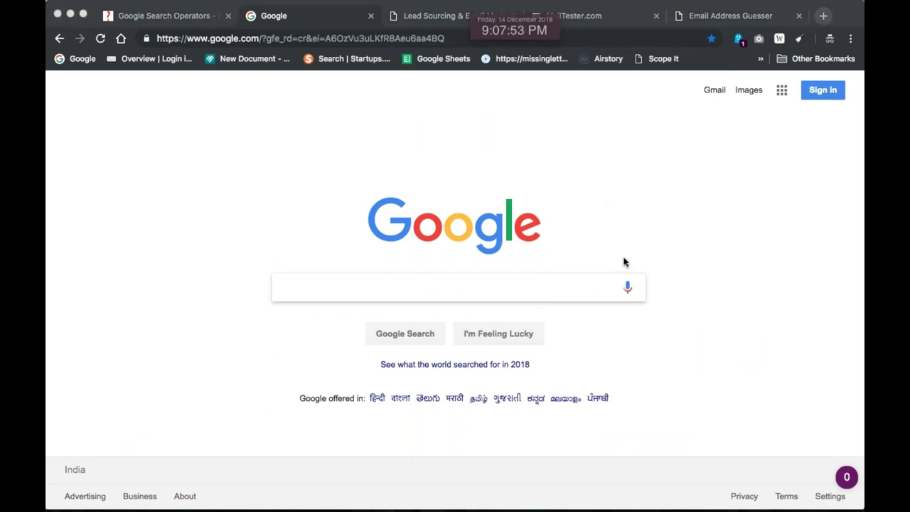
Search Google for hunter.io
left_click(710, 297)
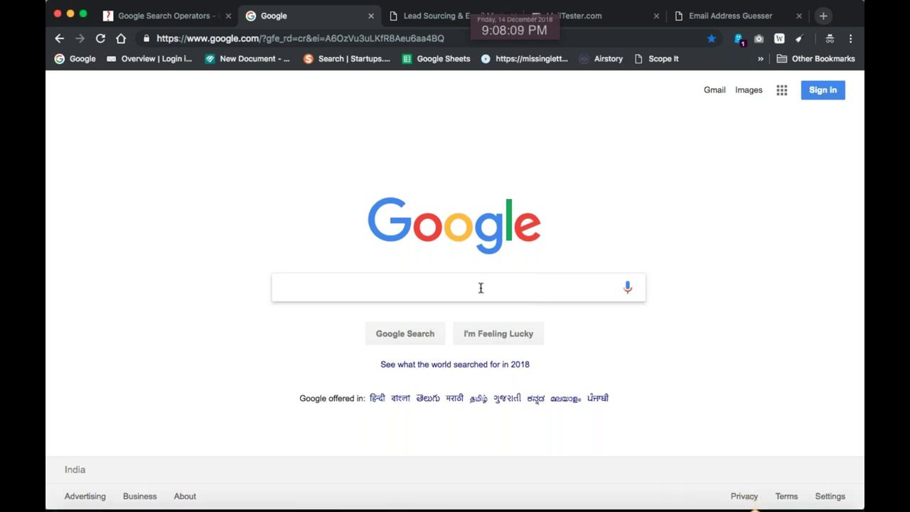
type("hju")
key("BackSpace")
key("BackSpace")
key("BackSpace")
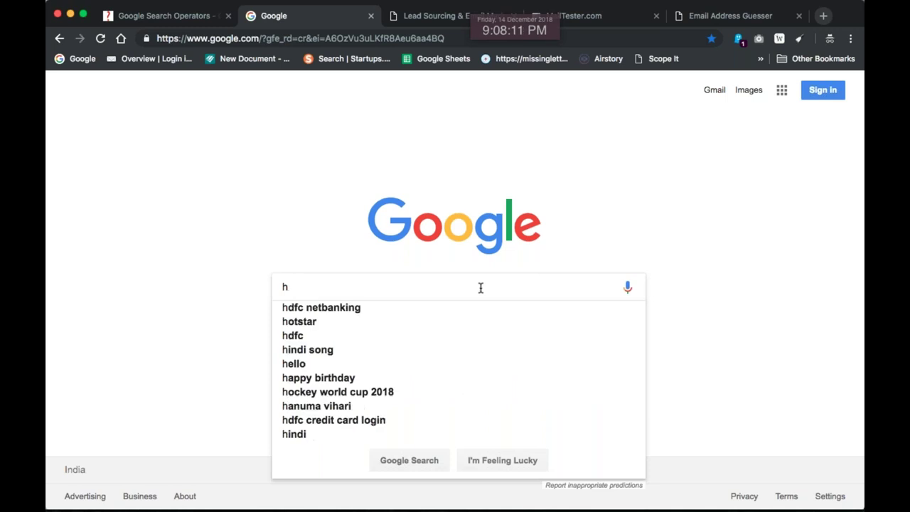
type("hunter.io")
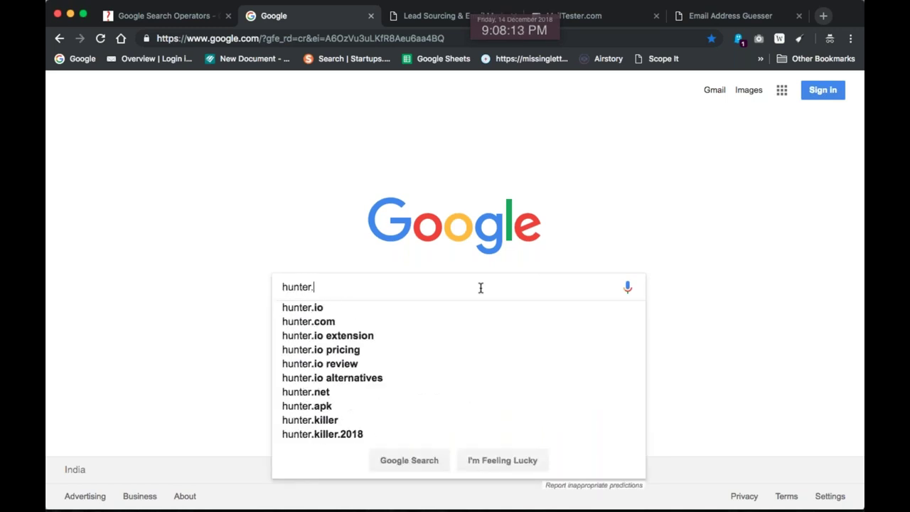
key("Return")
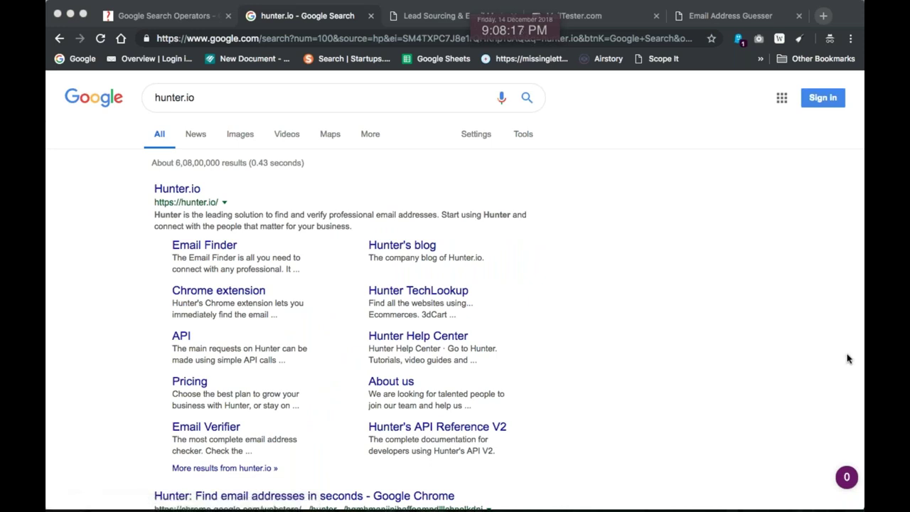
left_click(636, 208)
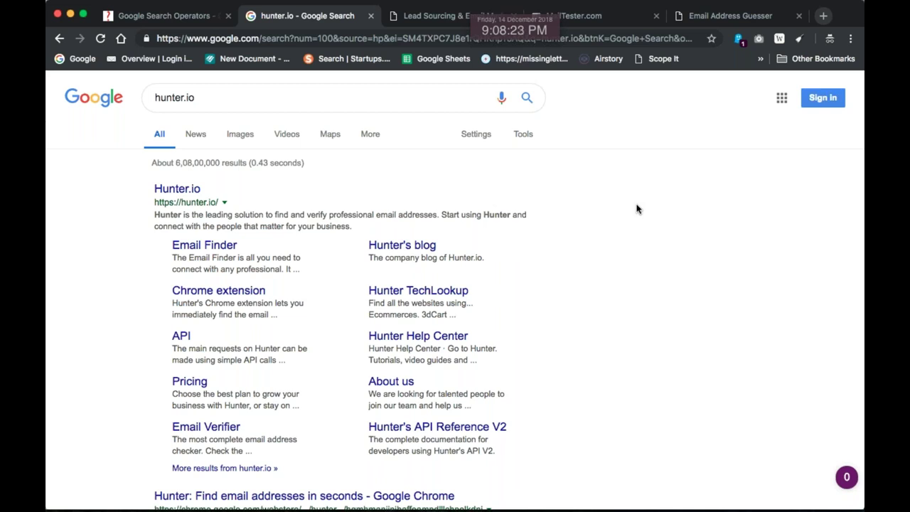
Open the Hunter.io homepage from the top search result
left_click(162, 191)
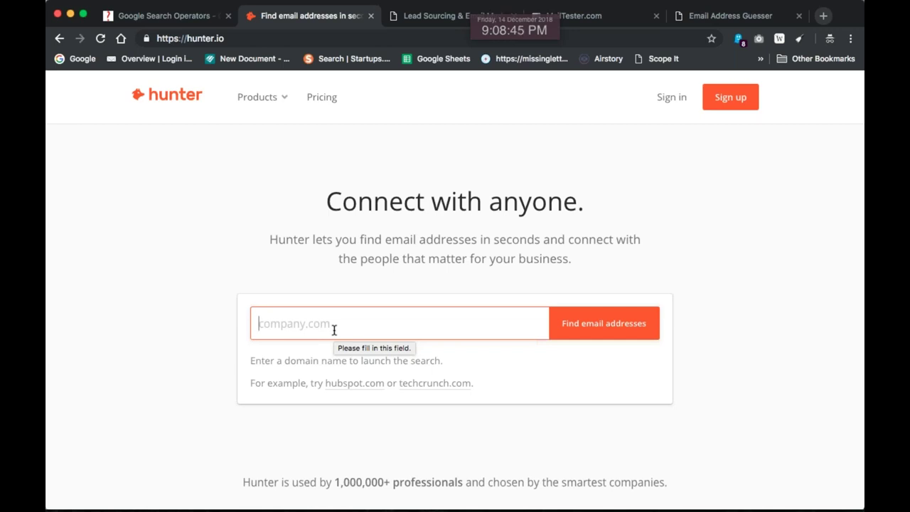
Search Hunter for piindustries.com, then trim the domain field down to piind.com
type("piin")
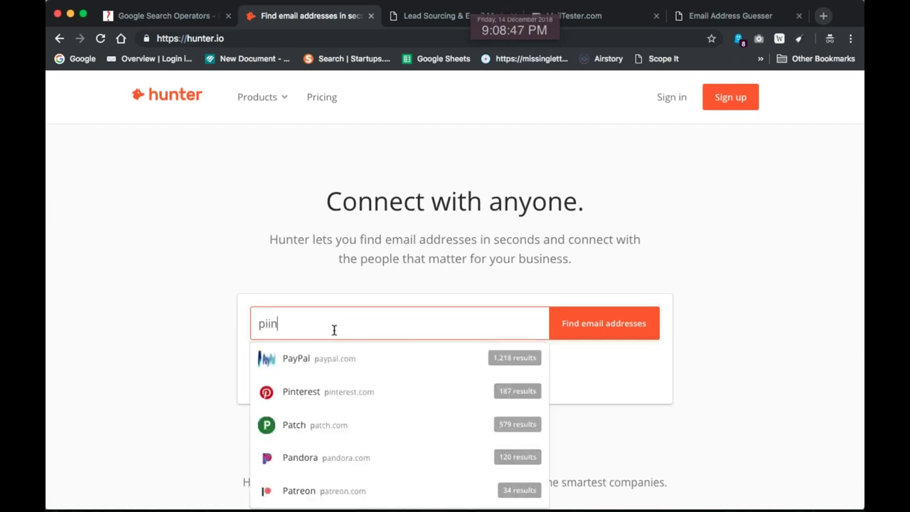
type("dustries.com")
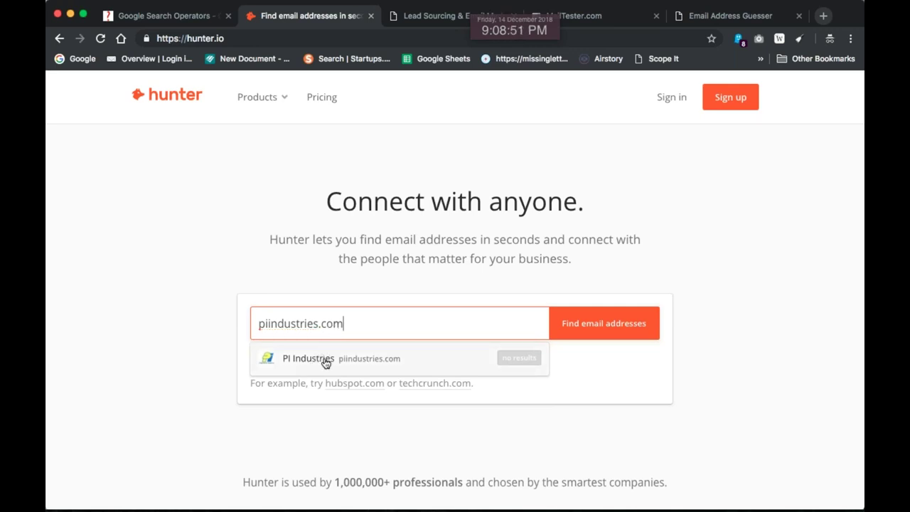
left_click(325, 363)
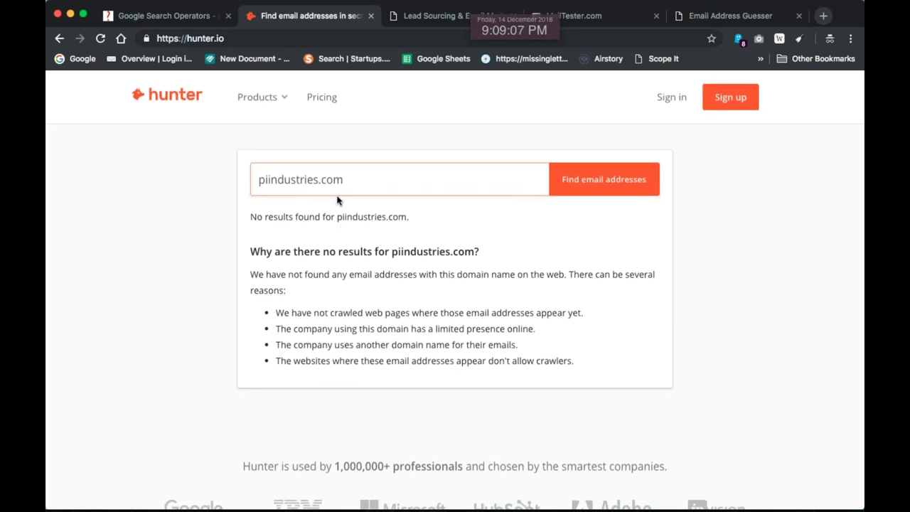
left_click_drag(346, 184, 217, 182)
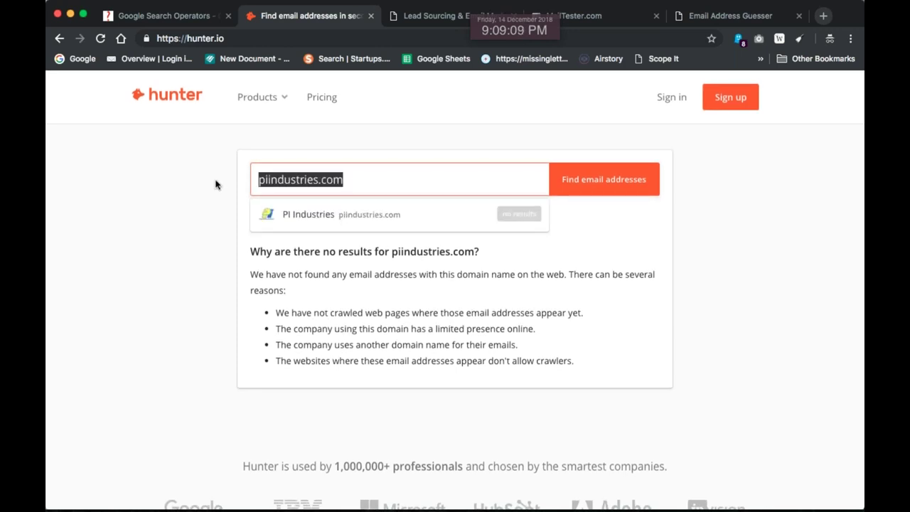
left_click(377, 178)
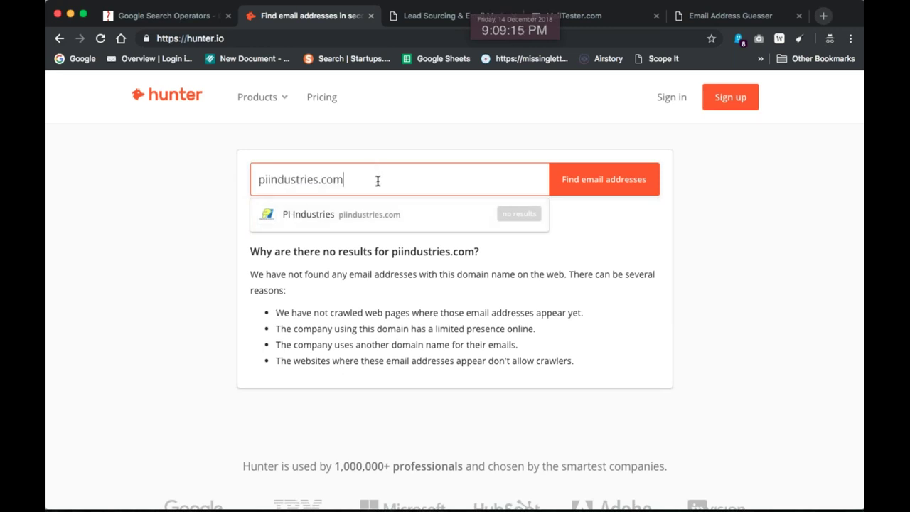
left_click_drag(318, 180, 284, 180)
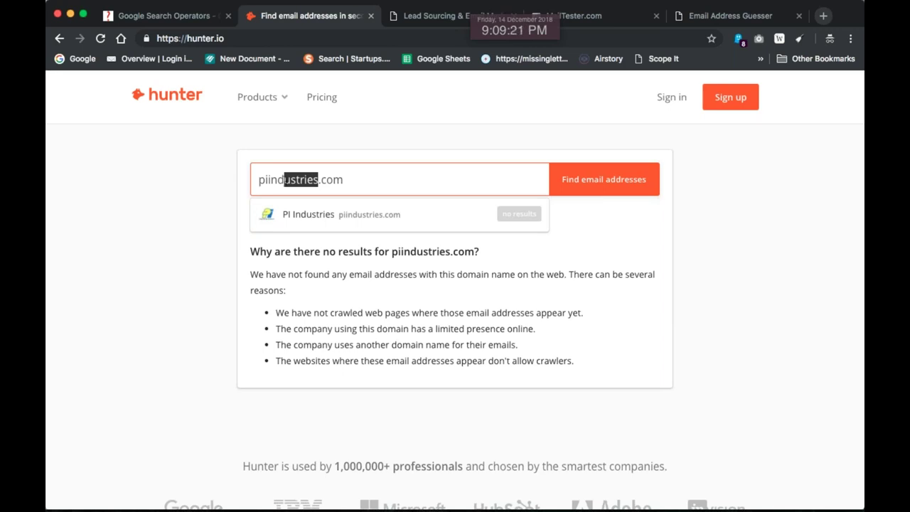
key("BackSpace")
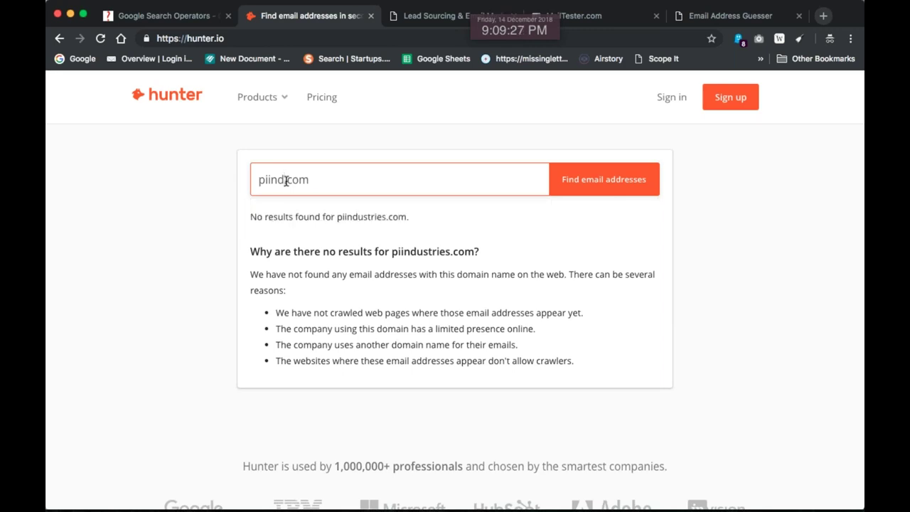
Search piind.com and browse its 21 addresses with the {first}.{last} pattern
key("Return")
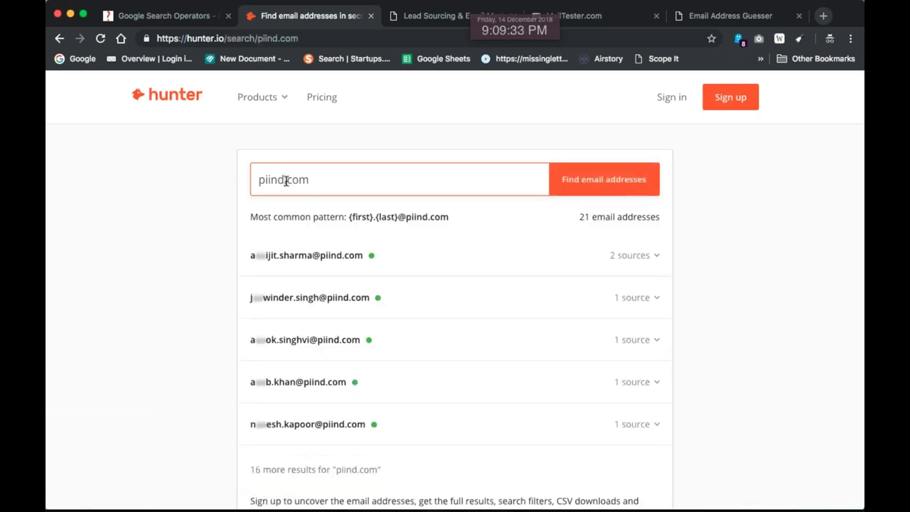
scroll(319, 354, "down", 1)
scroll(320, 354, "down", 5)
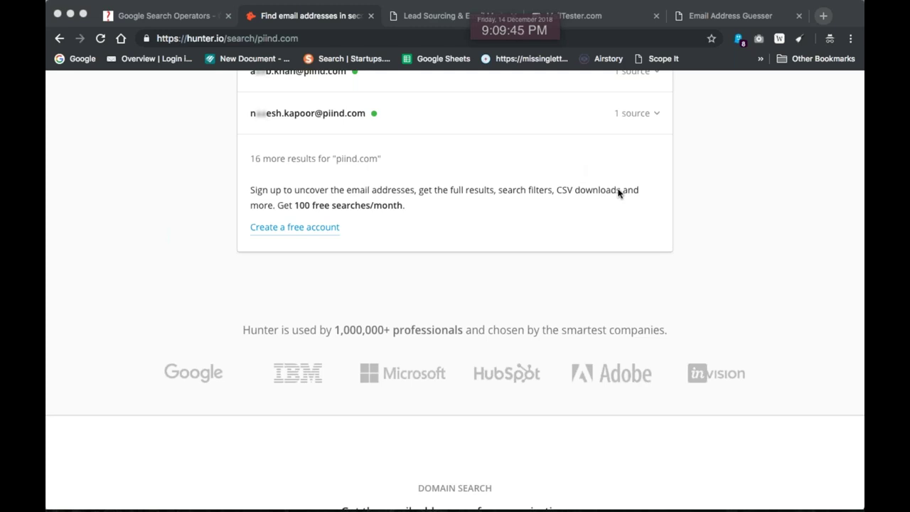
scroll(624, 248, "up", 1)
scroll(624, 247, "up", 5)
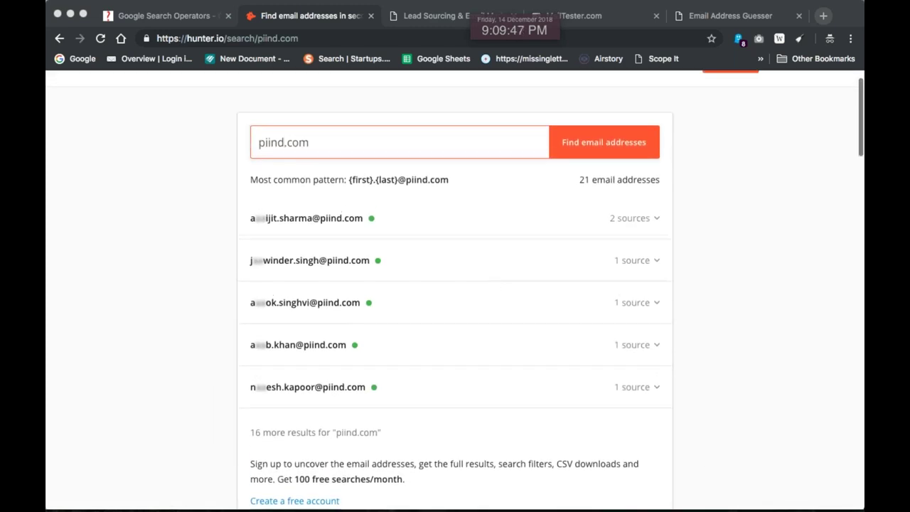
scroll(454, 284, "up", 1)
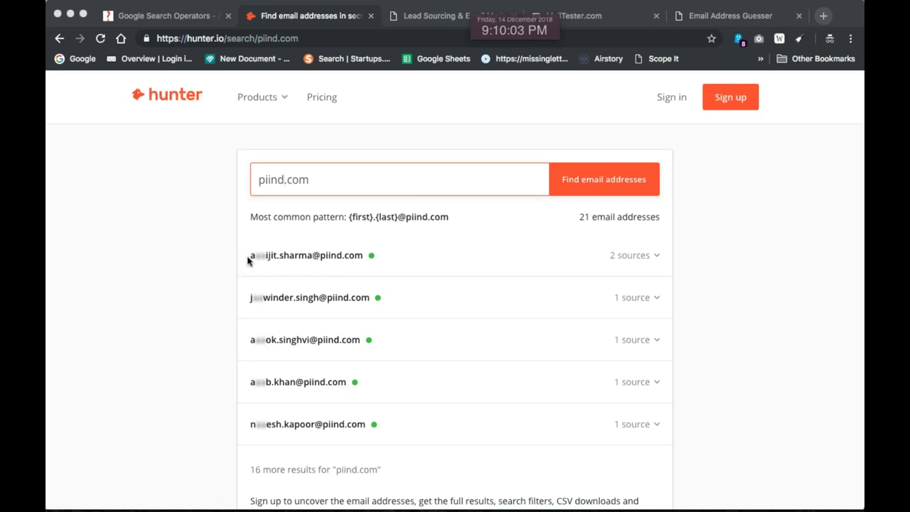
Select all text on the piind.com results page, then clear the selection
left_click(275, 258)
key("super+a")
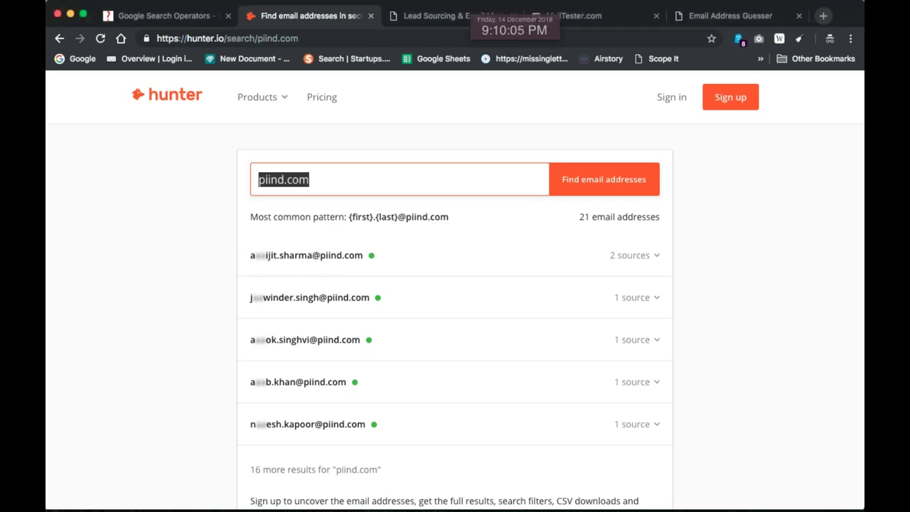
left_click(232, 280)
key("super+a")
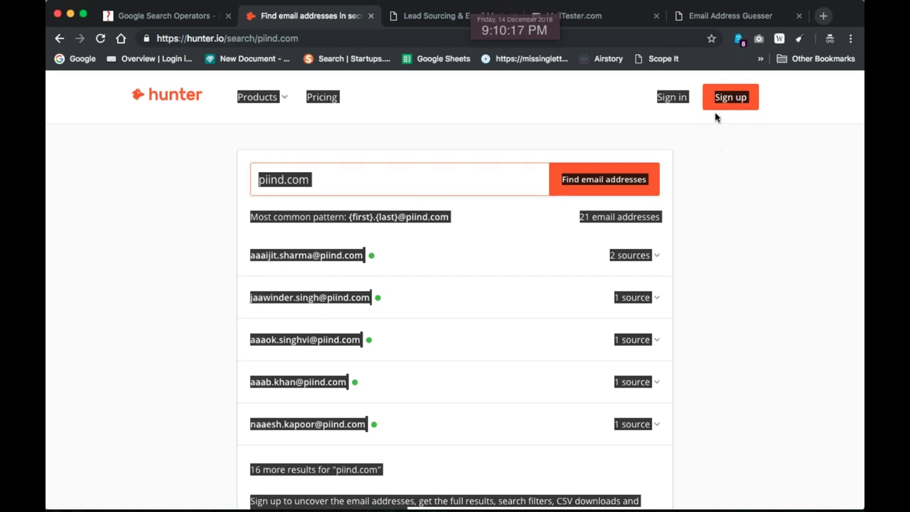
left_click(761, 224)
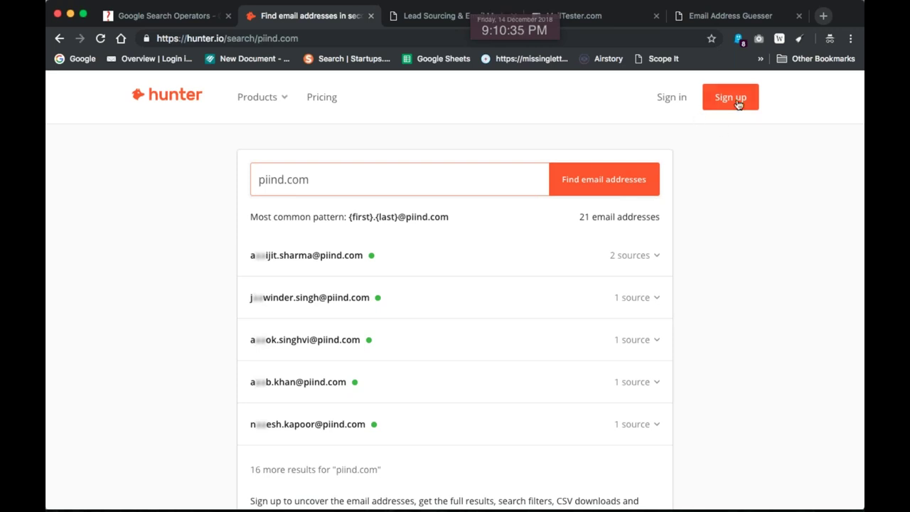
Sign in to Hunter.io using the saved Chrome autofill login
left_click(677, 101)
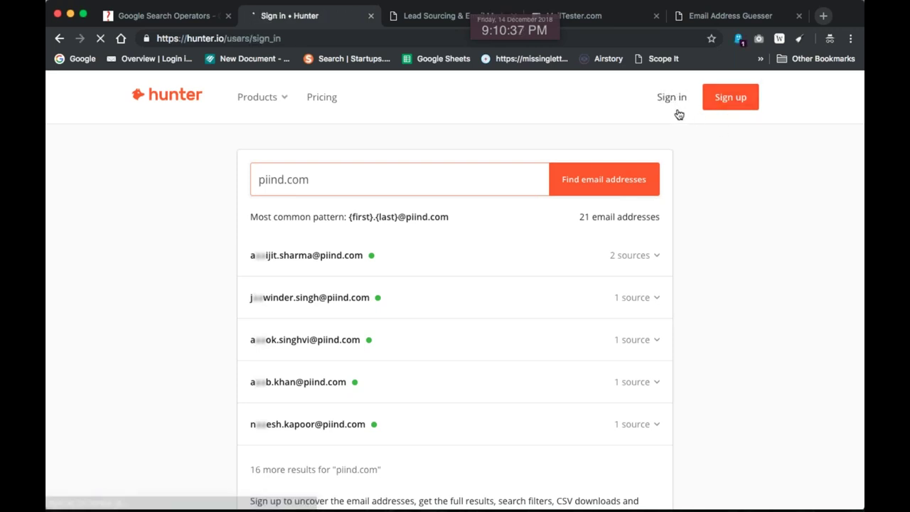
left_click(403, 306)
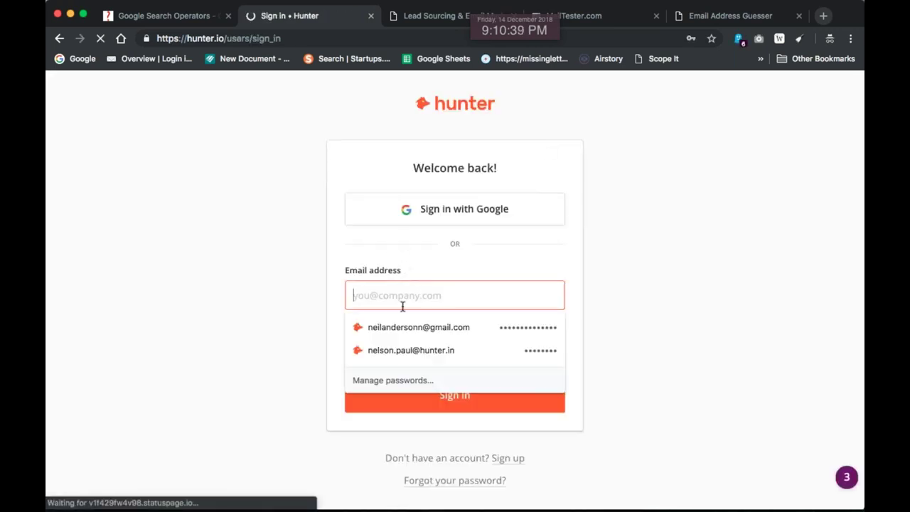
left_click(408, 325)
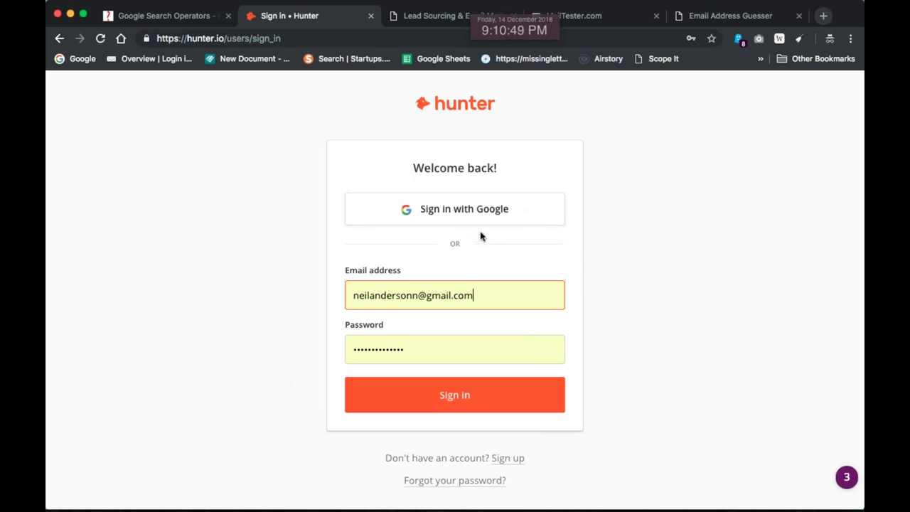
left_click(466, 393)
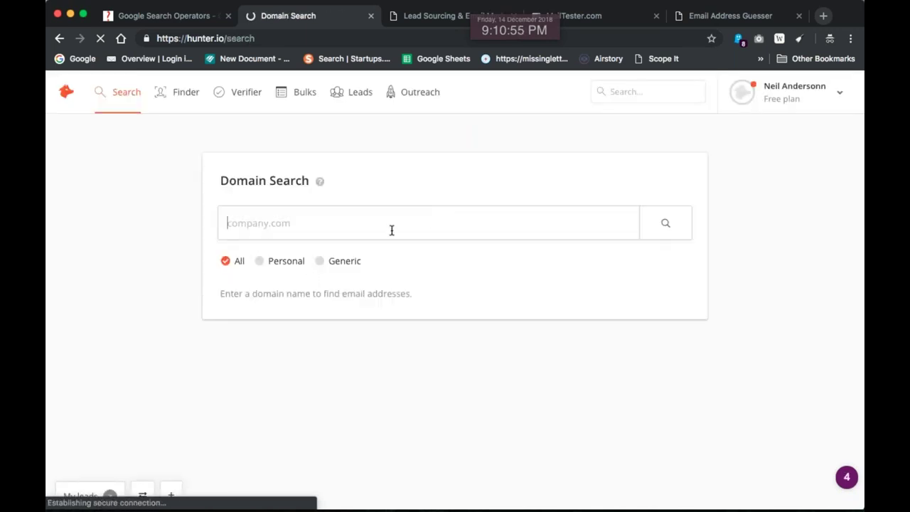
Run the signed-in domain search for piind.com
type("piind.com")
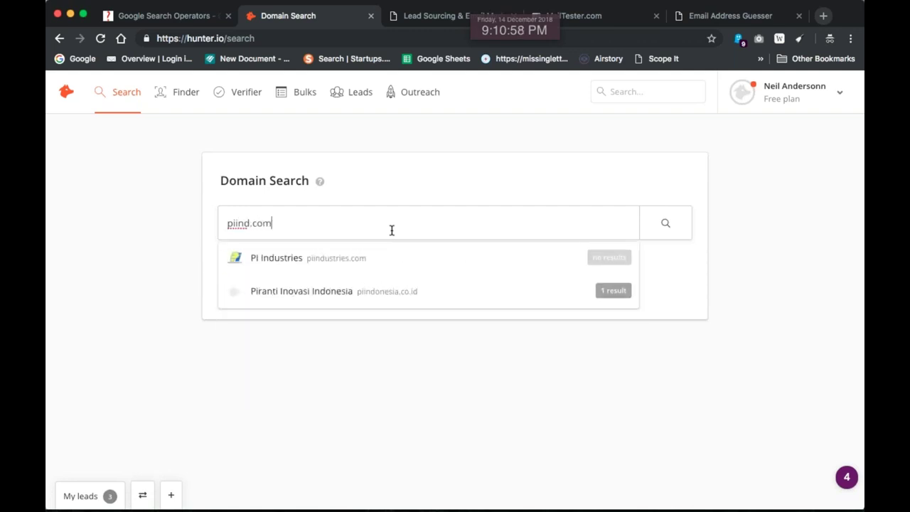
key("Return")
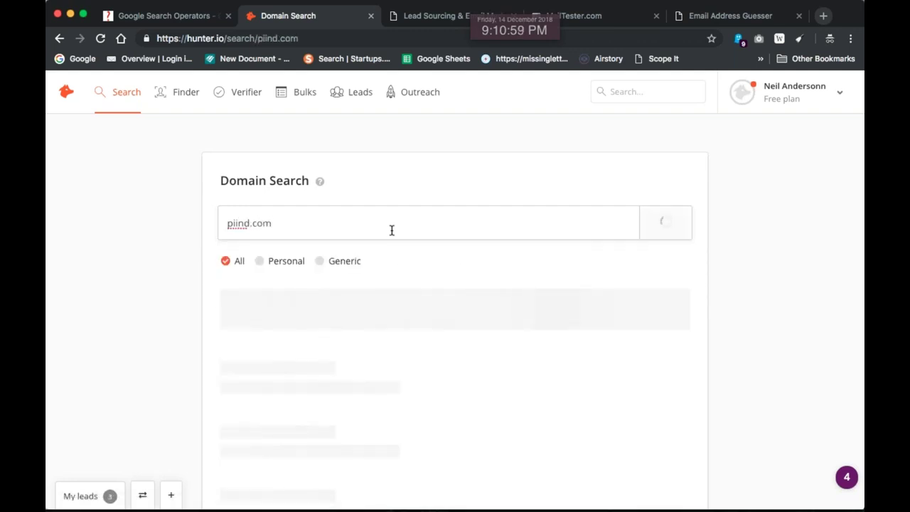
scroll(392, 353, "down", 2)
scroll(392, 353, "down", 3)
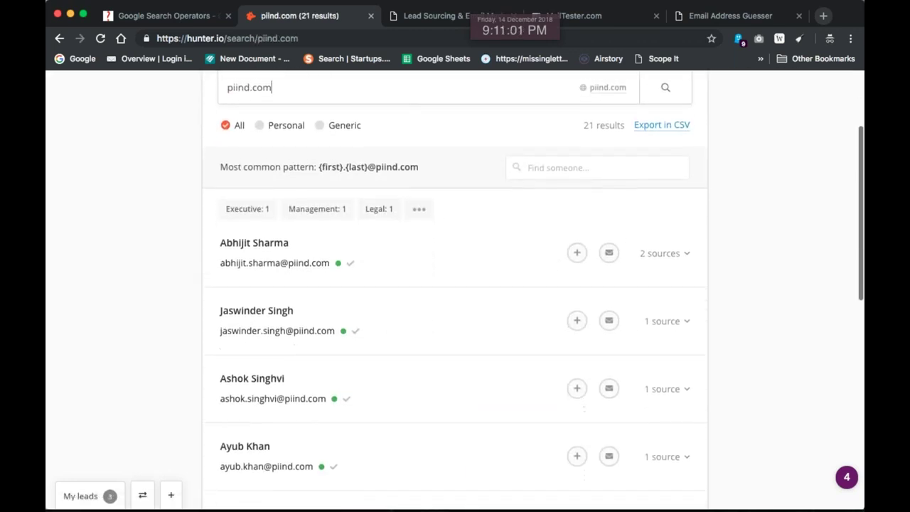
scroll(279, 296, "down", 3)
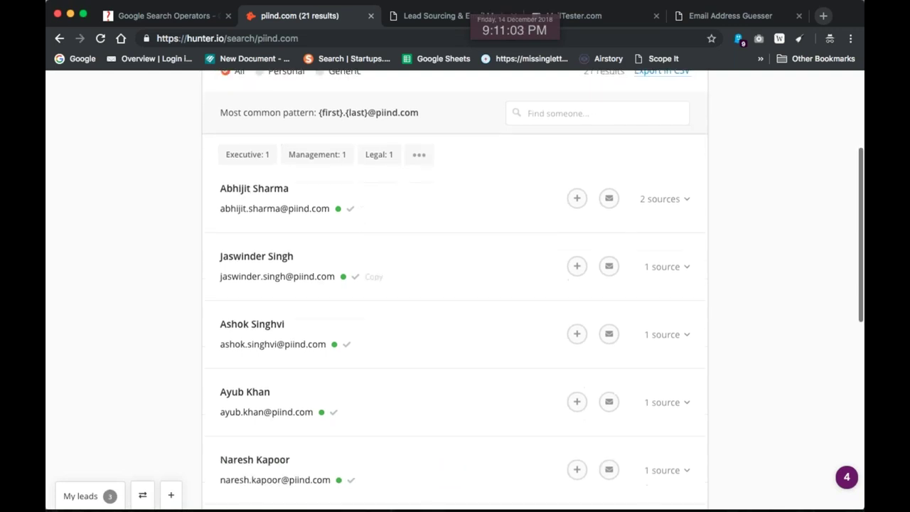
Expand the source lists for the first four piind.com addresses
mouse_move(339, 158)
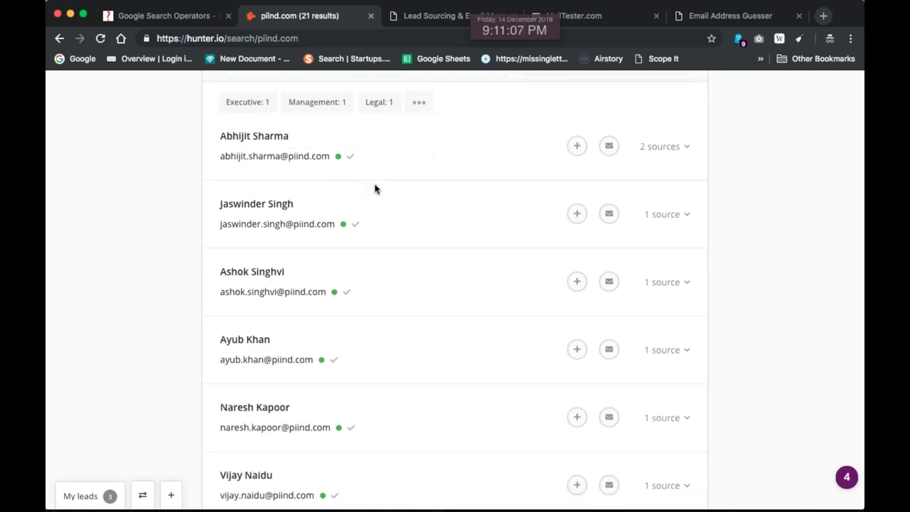
left_click(670, 151)
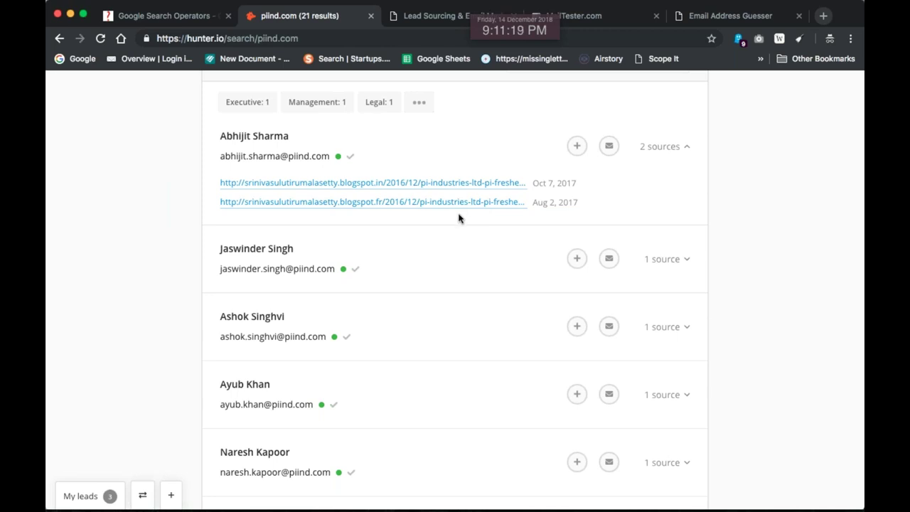
scroll(469, 219, "down", 2)
left_click(684, 202)
scroll(684, 204, "down", 3)
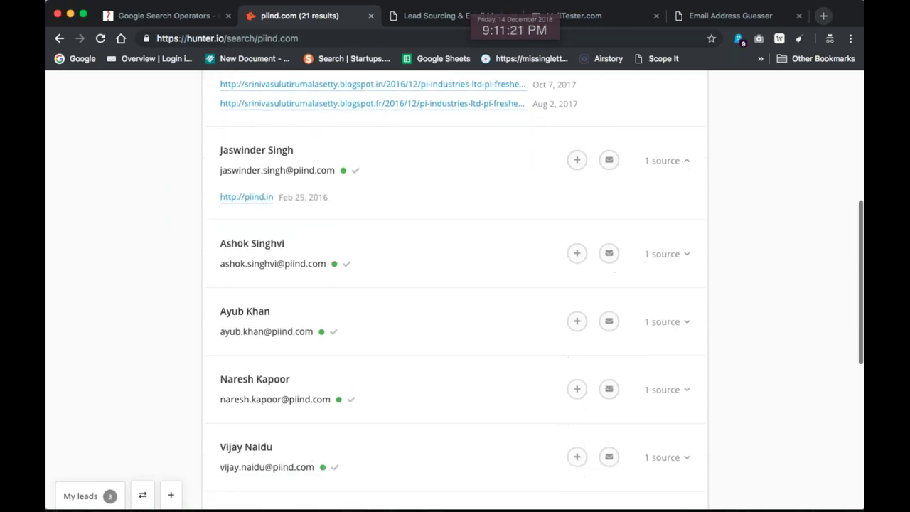
left_click(681, 216)
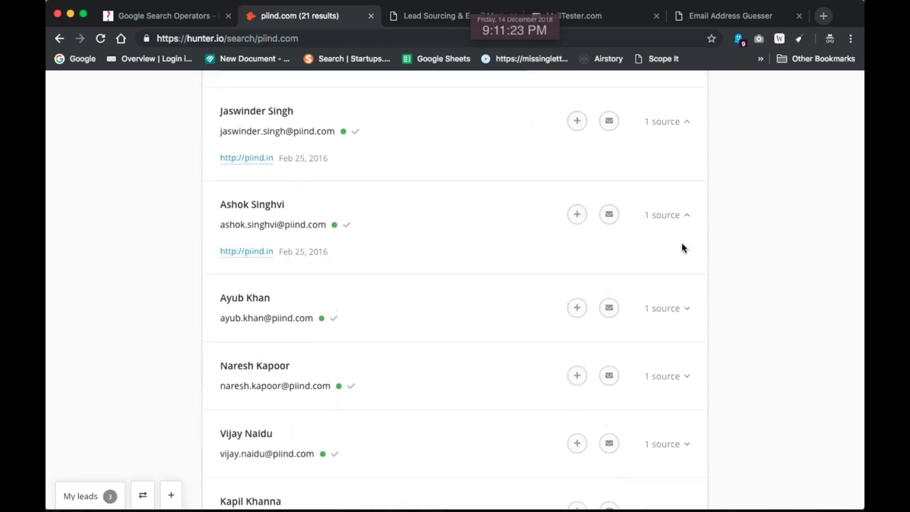
scroll(682, 245, "down", 2)
left_click(681, 255)
Load all 21 piind.com results with Show more, then scroll back up
scroll(681, 259, "down", 10)
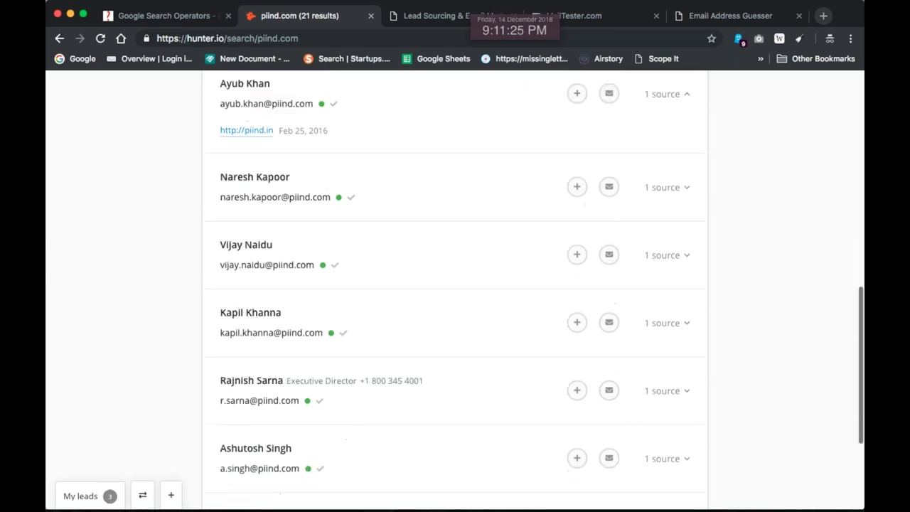
left_click(234, 397)
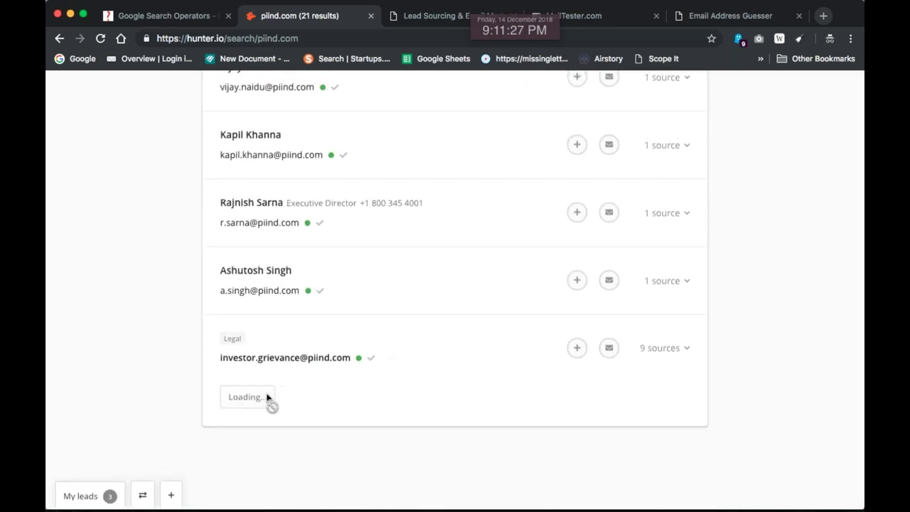
scroll(240, 404, "down", 5)
scroll(246, 402, "down", 10)
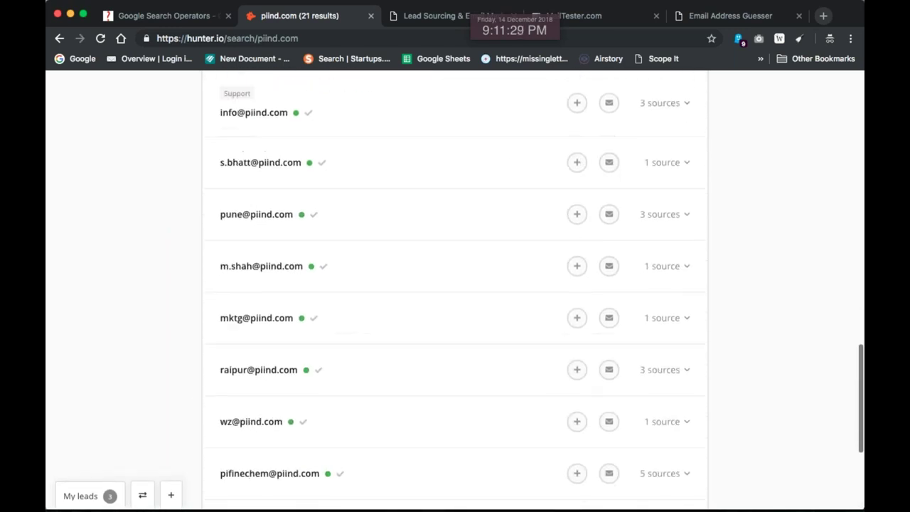
left_click(247, 396)
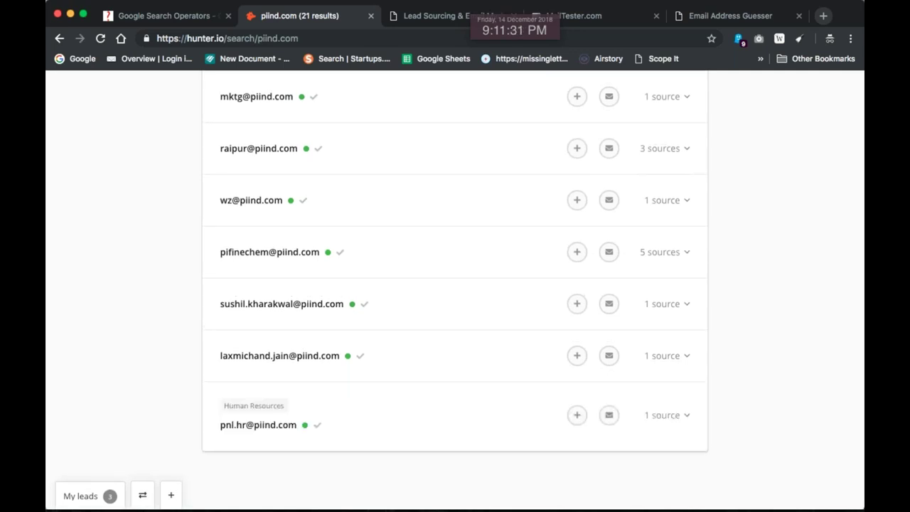
scroll(335, 417, "down", 2)
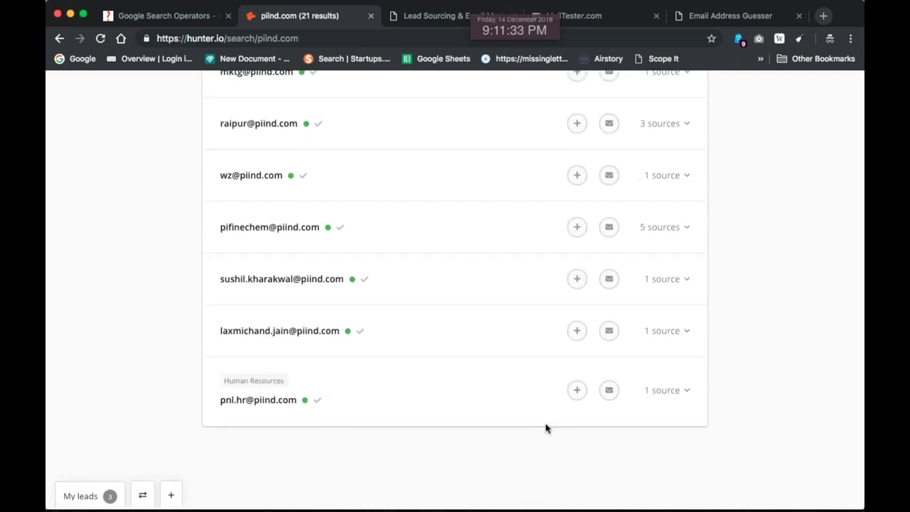
scroll(546, 427, "up", 15)
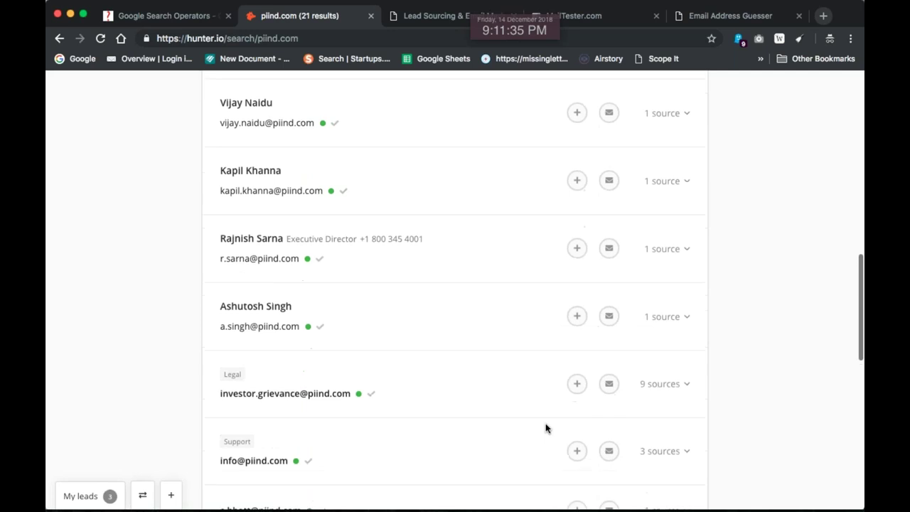
Try the CSV export, dismiss the premium notice, and select all results text
left_click(671, 263)
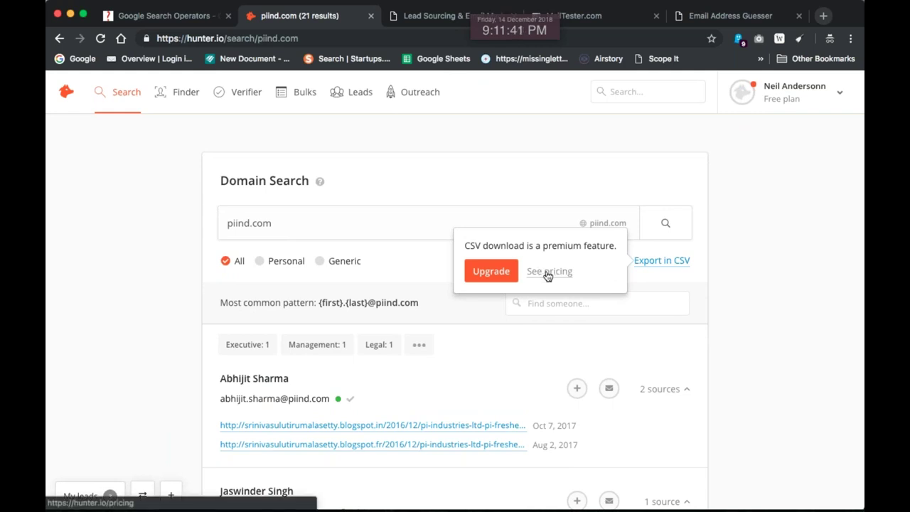
left_click(773, 292)
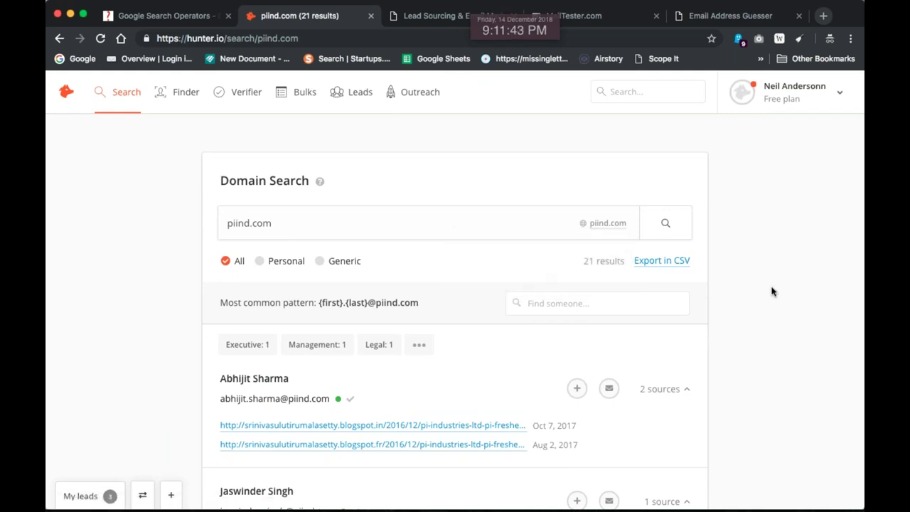
key("ctrl+a")
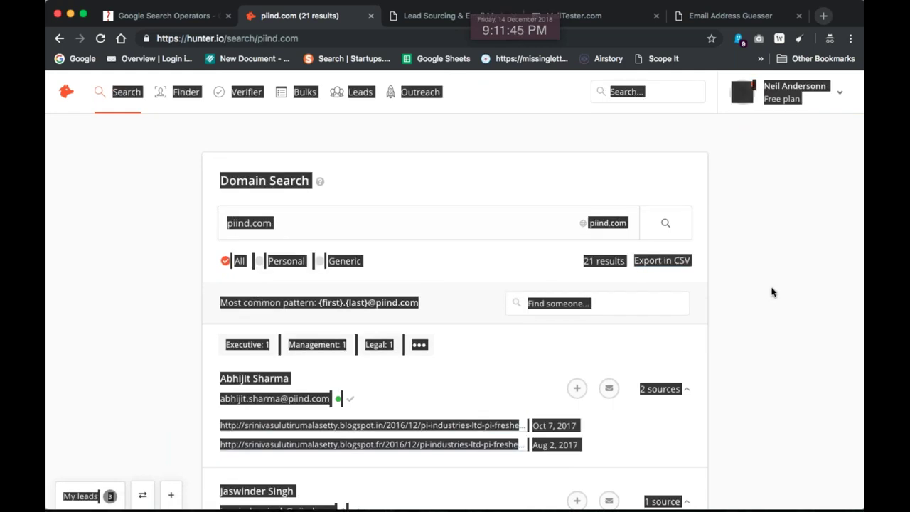
Paste the Hunter results into Email Reaper and extract the addresses
left_click(419, 13)
left_click(353, 174)
key("ctrl+a")
key("ctrl+v")
left_click(285, 216)
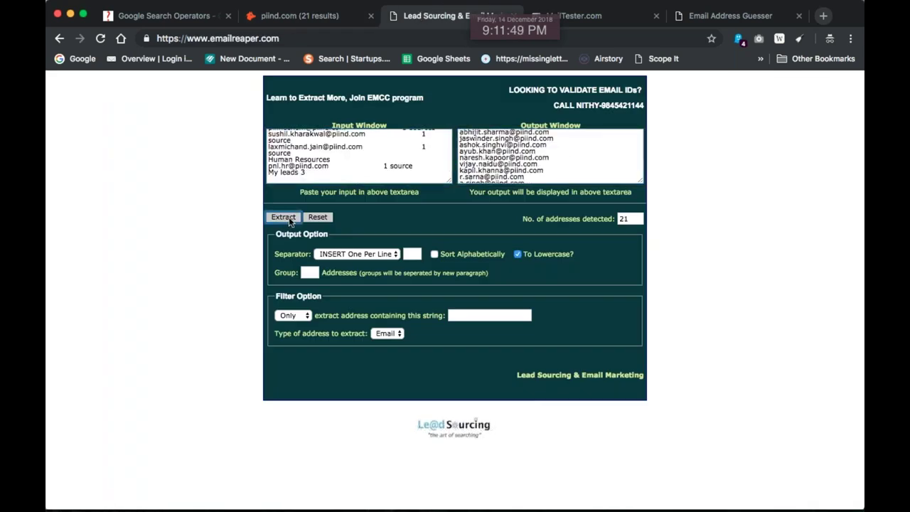
key("ctrl+a")
key("super+c")
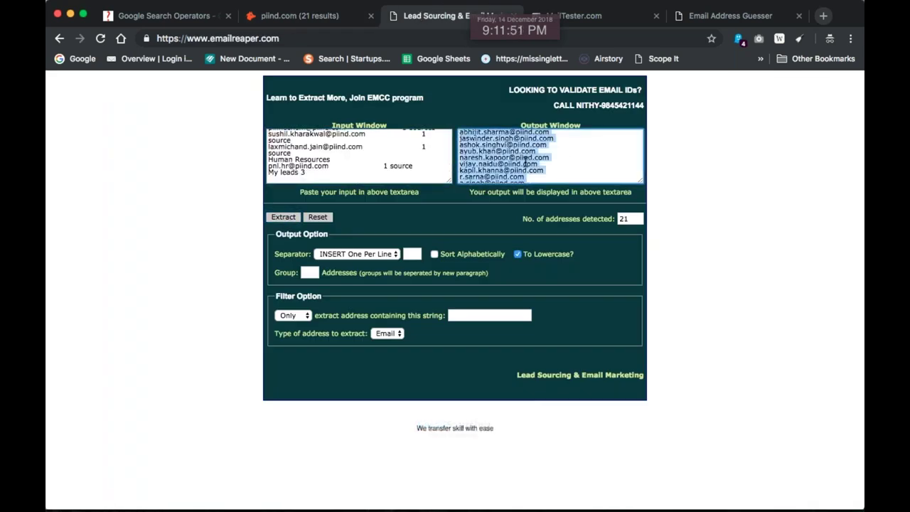
Paste the extracted addresses onto the Curio notes page at the upper right
key("super+Tab")
key("super+v")
left_click_drag(458, 257, 704, 194)
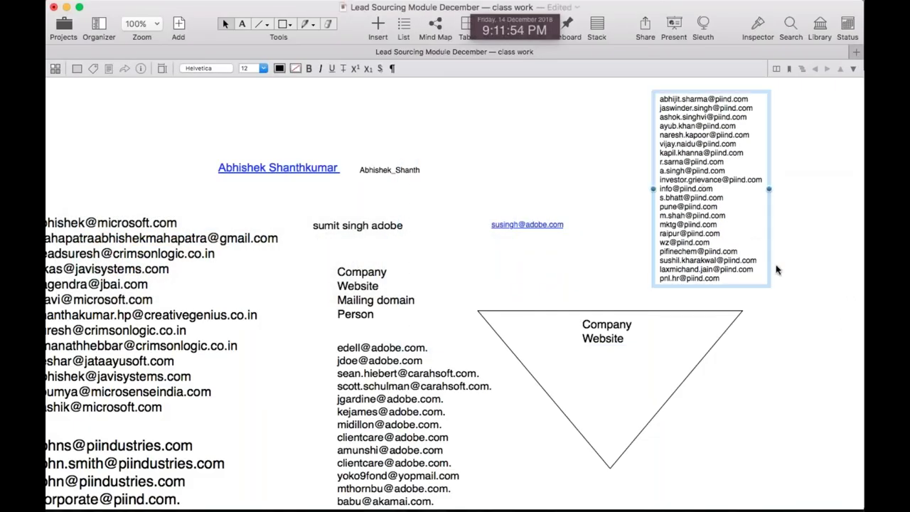
Nudge the piind.com address list slightly left and save the Curio notes
left_click(807, 326)
left_click_drag(687, 147, 637, 152)
key("super+s")
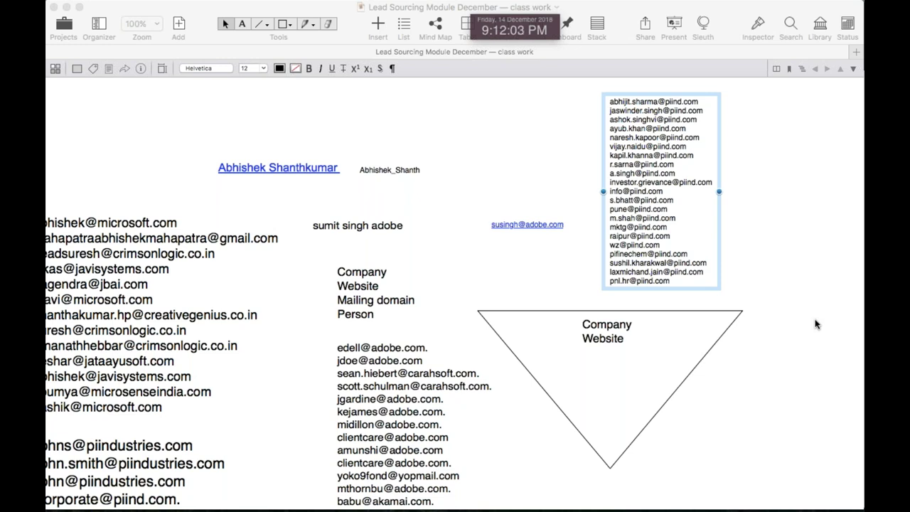
left_click(536, 415)
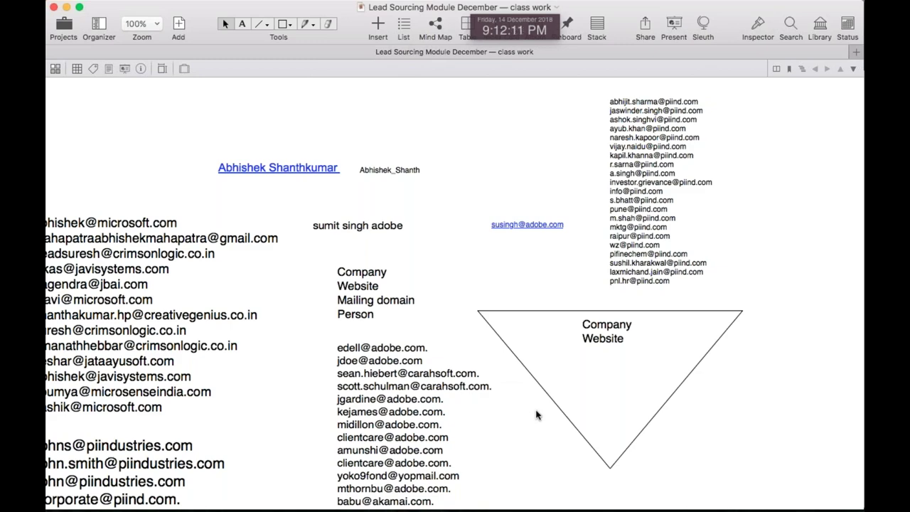
key("super+Tab")
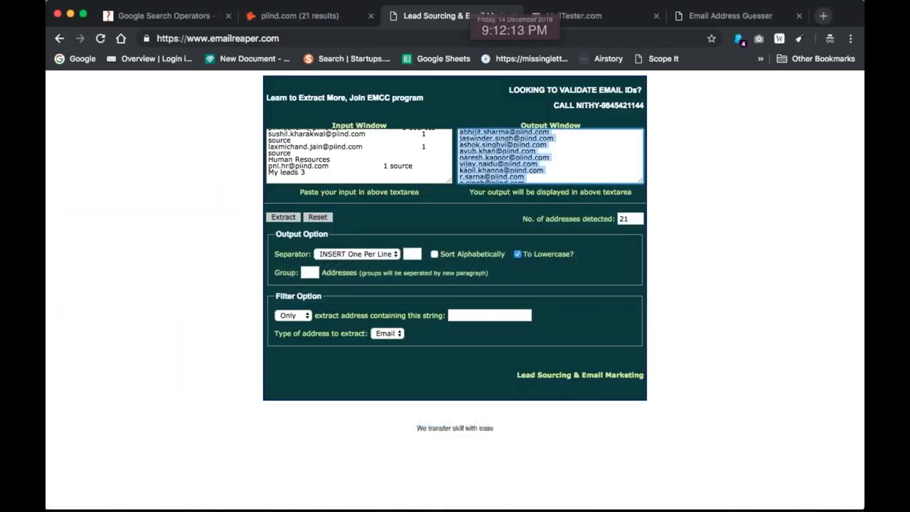
Leave Hunter's piind.com results and bring up the Google Search Operators guide tab
left_click(300, 21)
left_click(165, 271)
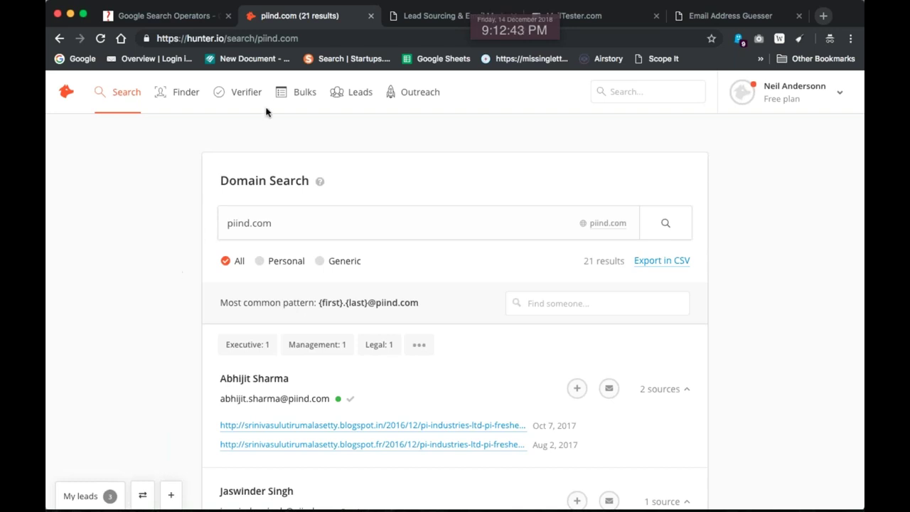
left_click(192, 17)
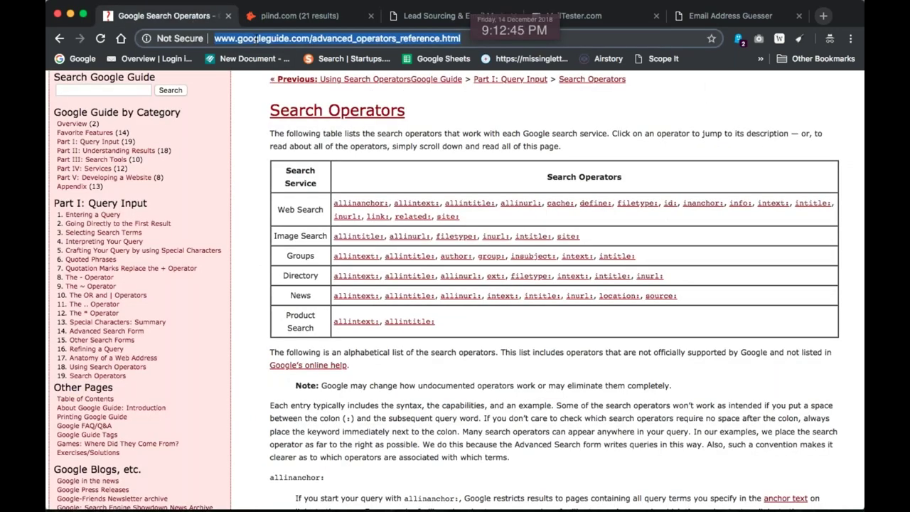
Load Google, search for 'reliance group', and look over the results
type("goog")
key("Return")
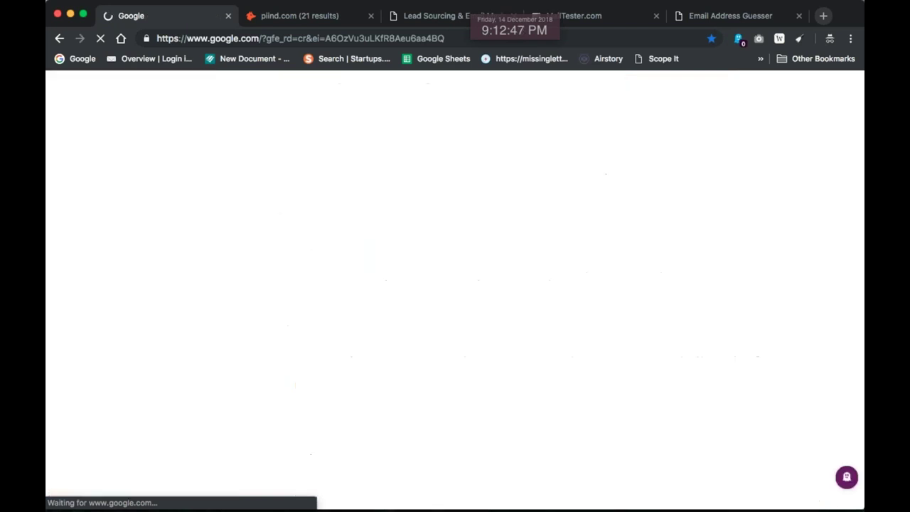
type("rel")
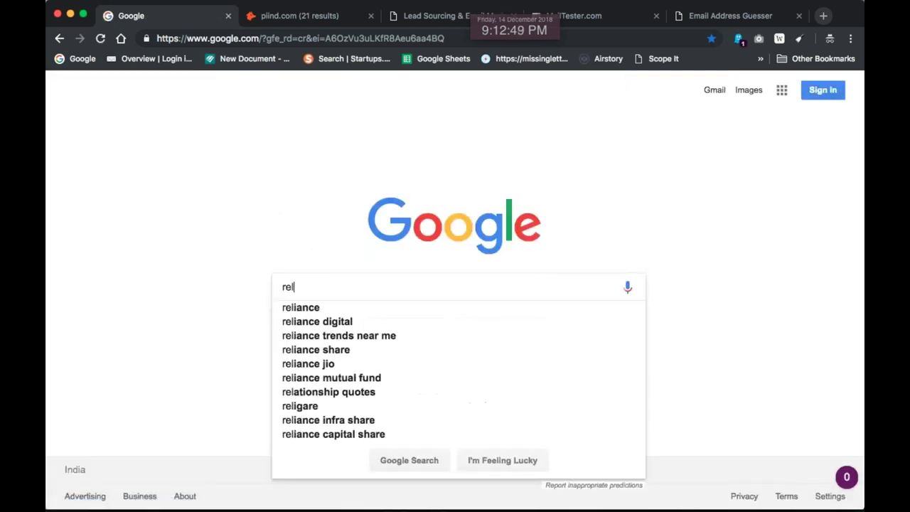
type("iance group")
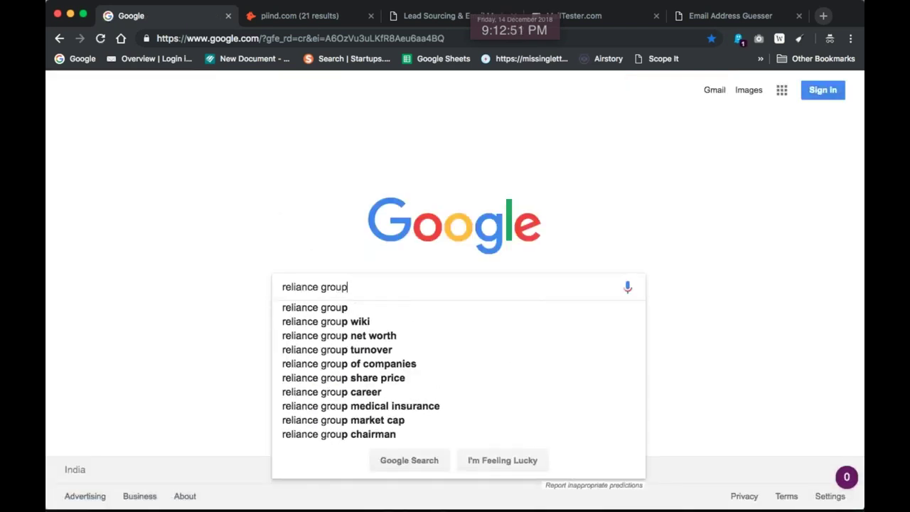
key("Return")
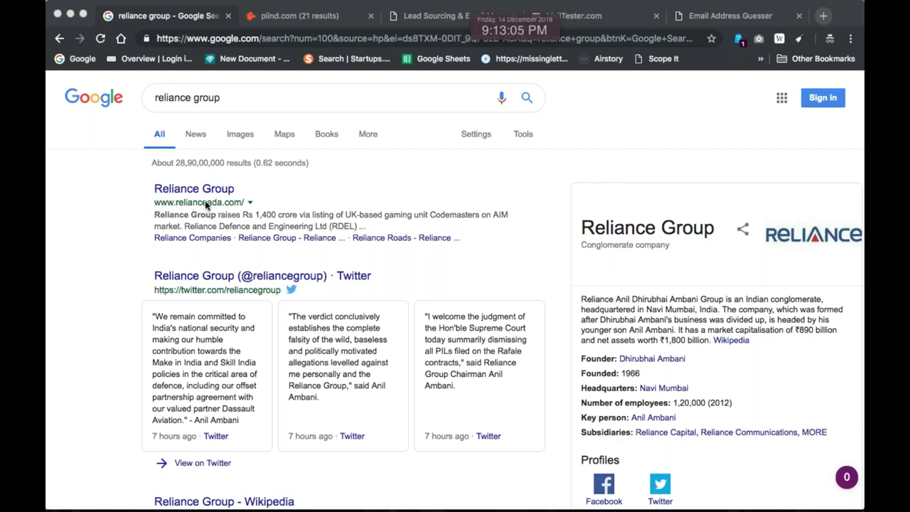
scroll(213, 209, "down", 5)
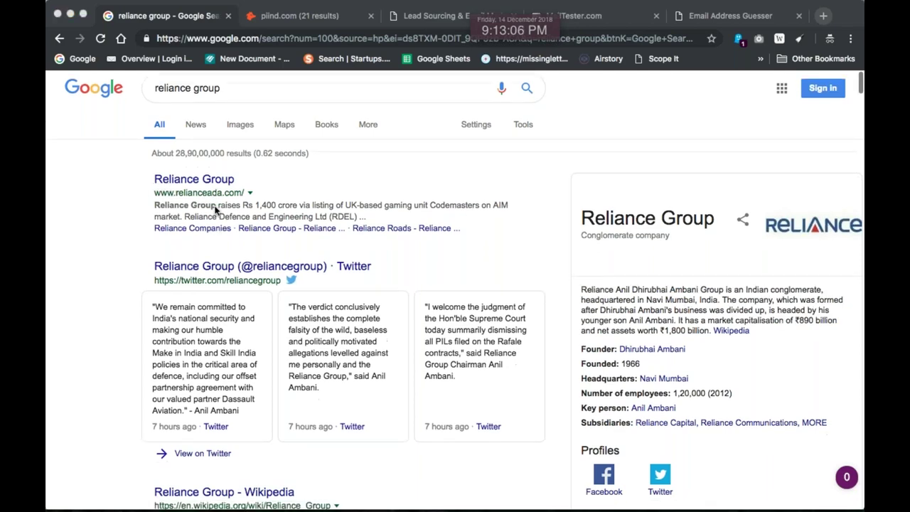
scroll(319, 325, "down", 1)
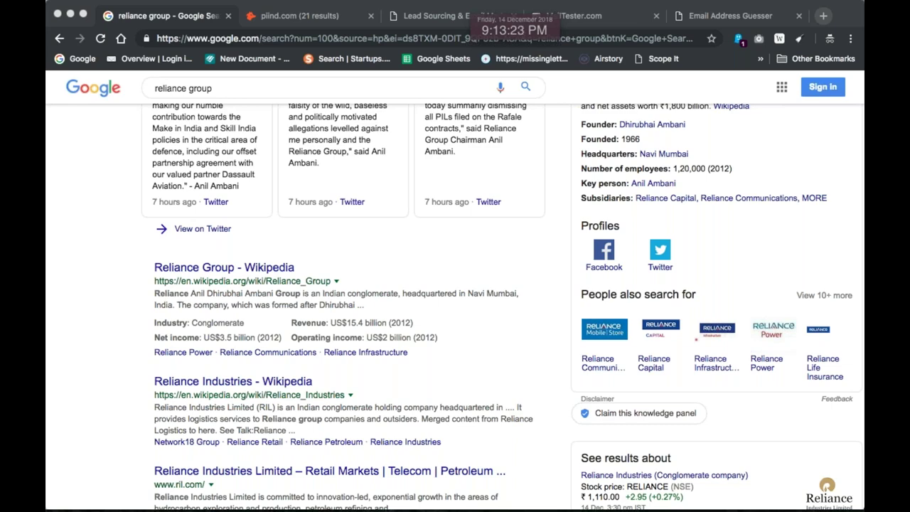
scroll(400, 193, "up", 5)
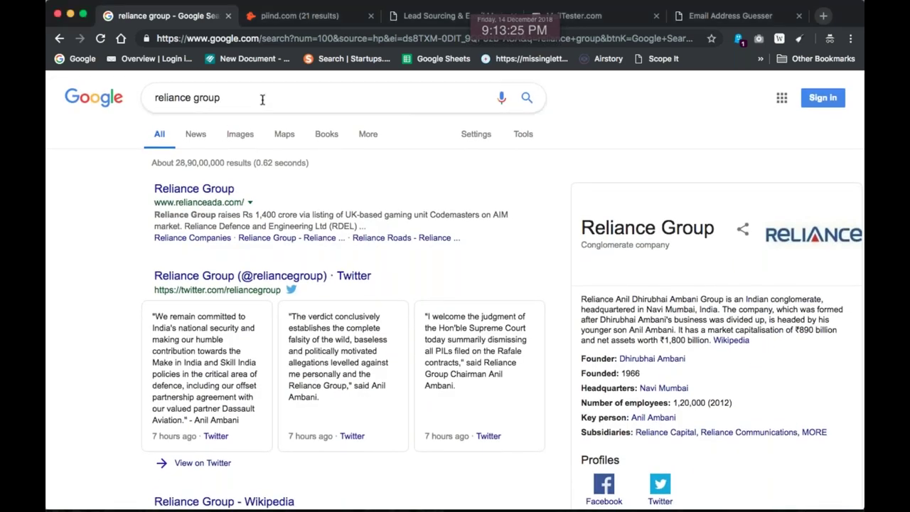
Change the query to 'reliance industries anil ambani group' and run it
triple_click(262, 100)
left_click(262, 100)
key("BackSpace")
key("BackSpace")
key("BackSpace")
key("BackSpace")
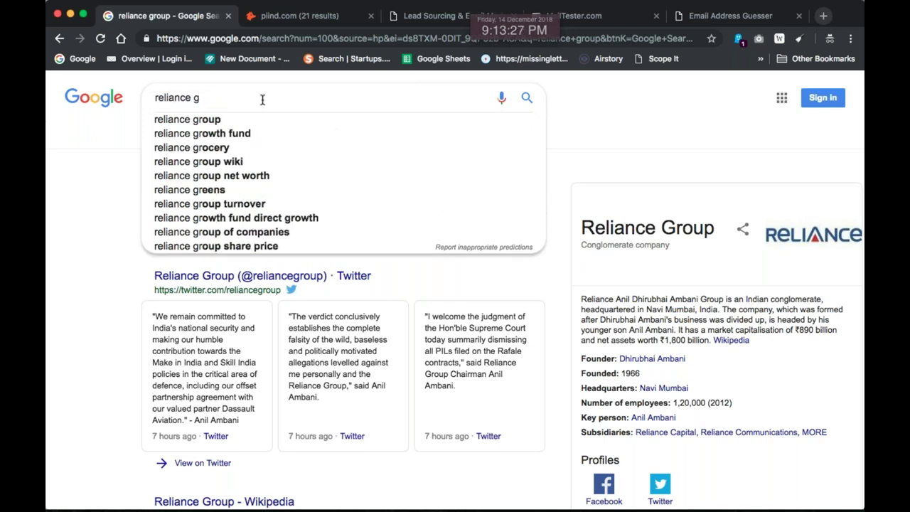
type("oup")
key("BackSpace")
key("BackSpace")
key("BackSpace")
key("BackSpace")
type("roup ani")
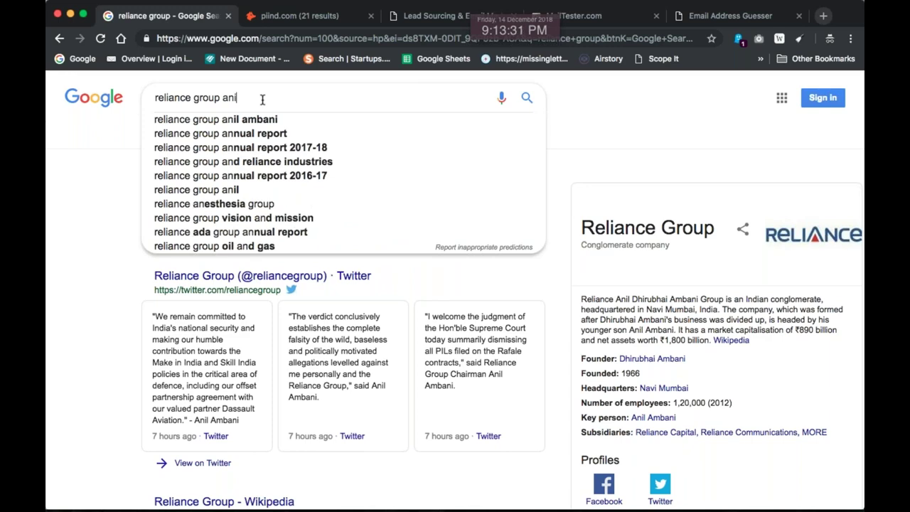
type("l amba")
key("Down")
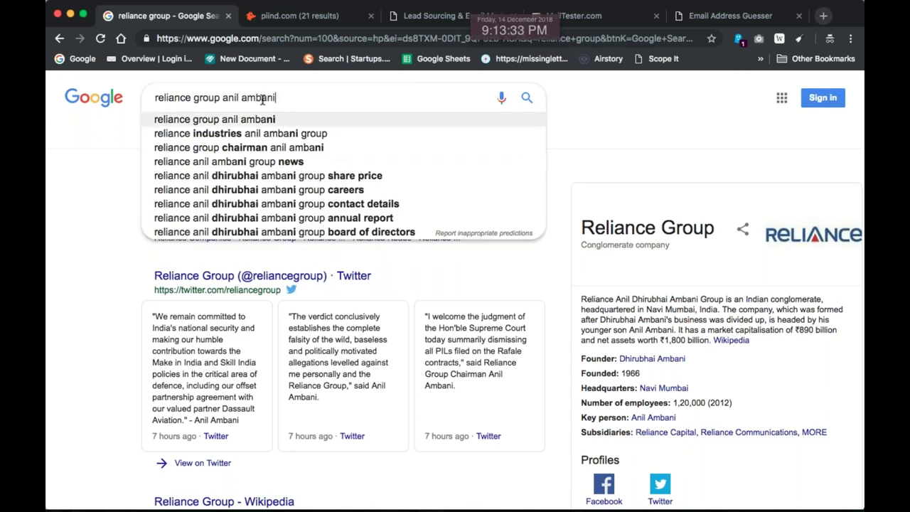
key("Down")
key("Return")
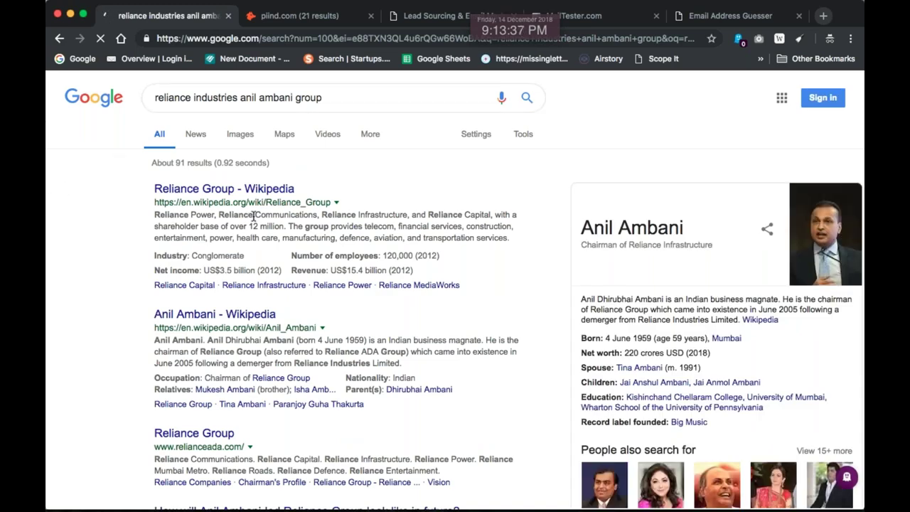
Trim the query to 'reliance industries' and search again to find ril.com
scroll(264, 241, "down", 1)
scroll(264, 240, "down", 2)
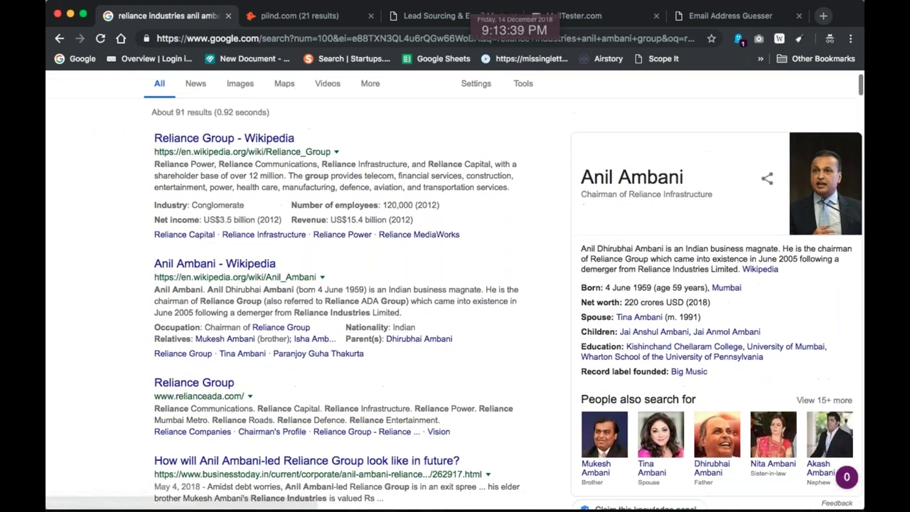
scroll(264, 241, "down", 5)
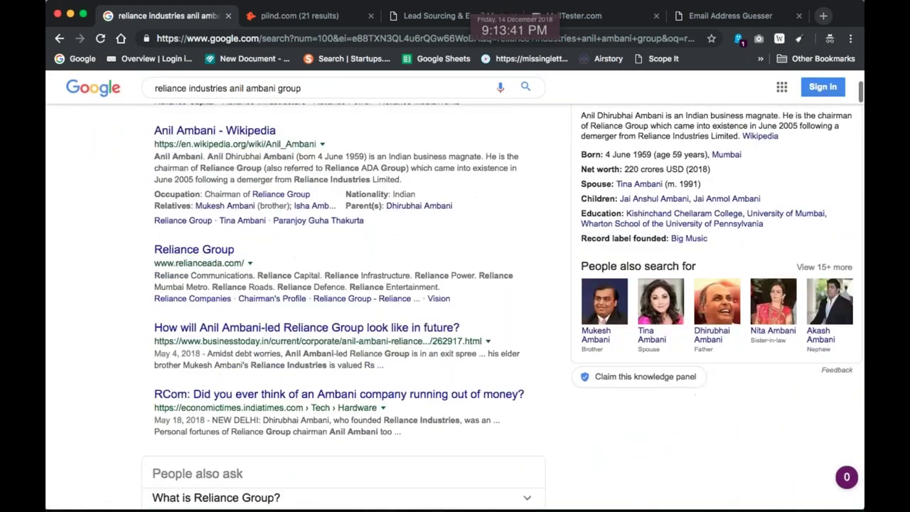
scroll(264, 242, "up", 10)
scroll(502, 306, "down", 1)
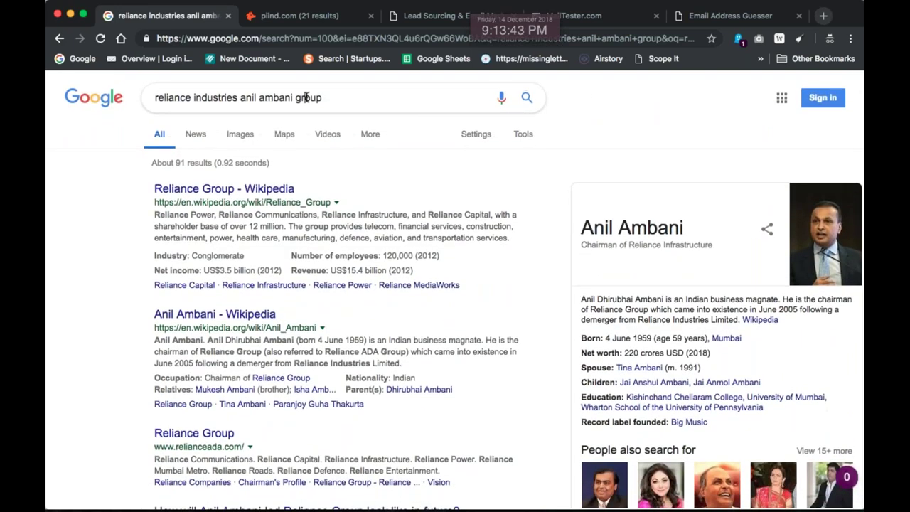
left_click_drag(241, 99, 373, 100)
key("BackSpace")
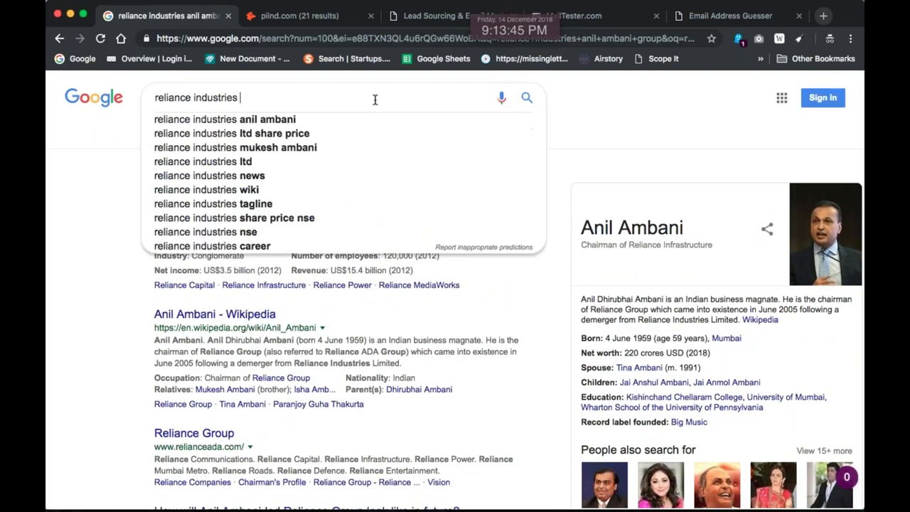
key("Return")
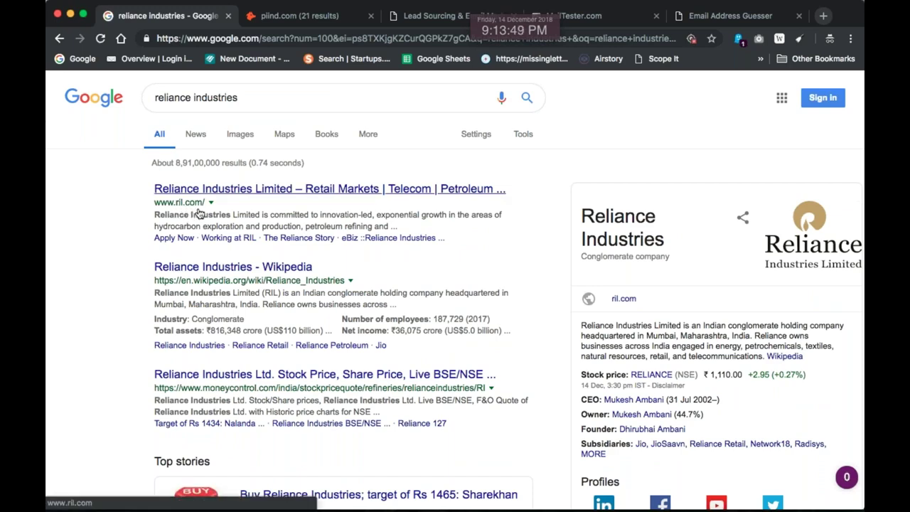
Return to the browser's Hunter domain search tab
key("super+Tab")
key("super+Tab")
left_click(97, 255)
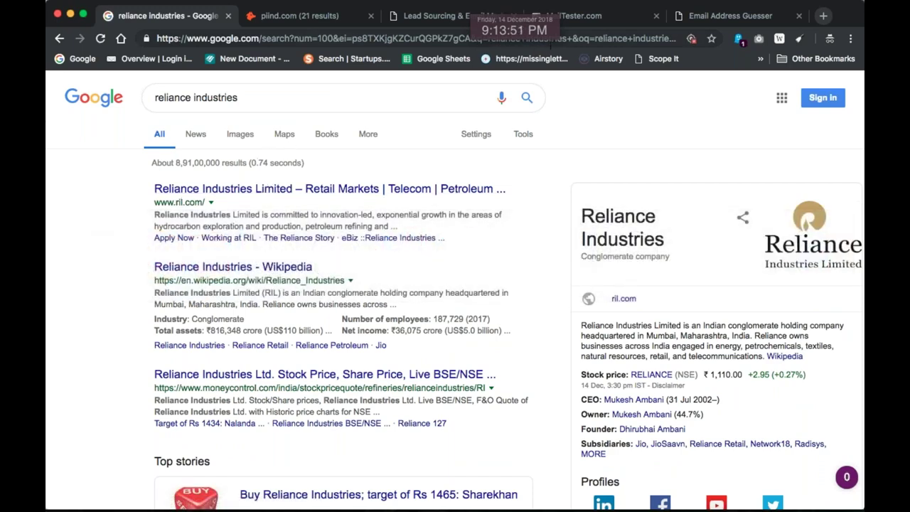
left_click(277, 15)
Replace piind.com with ril.com in Hunter's Domain Search and run it
left_click(227, 223)
key("super+a")
type("ril.com")
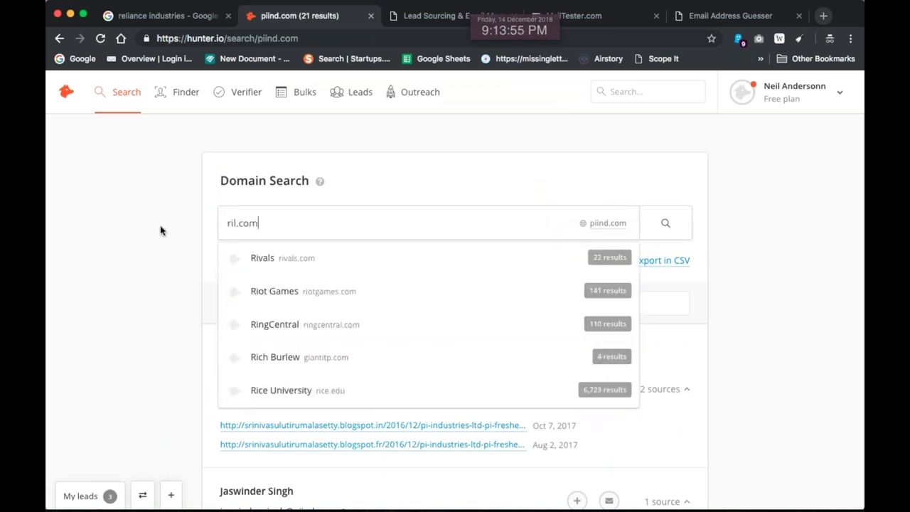
key("Return")
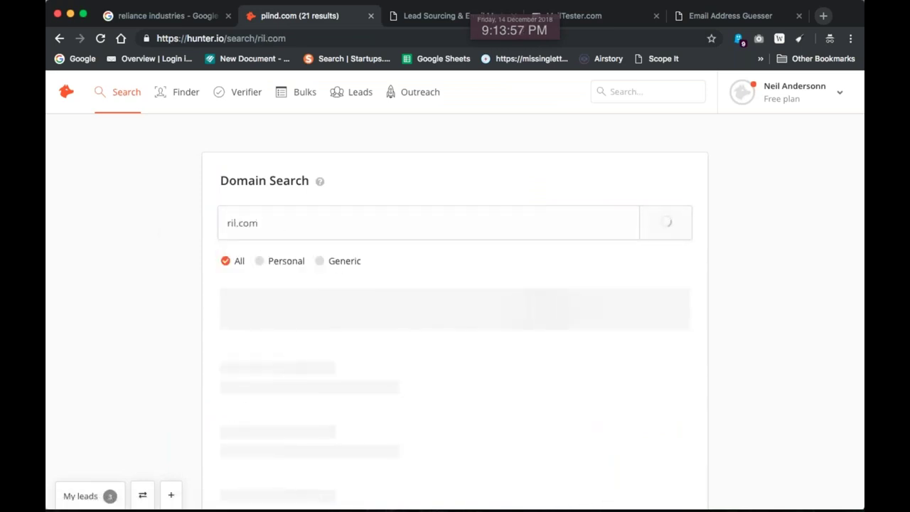
scroll(512, 284, "down", 5)
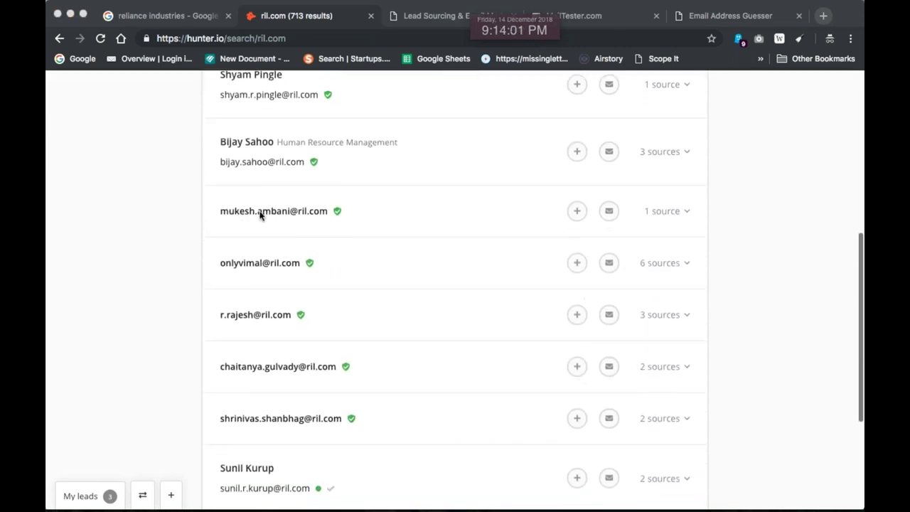
scroll(320, 230, "down", 1)
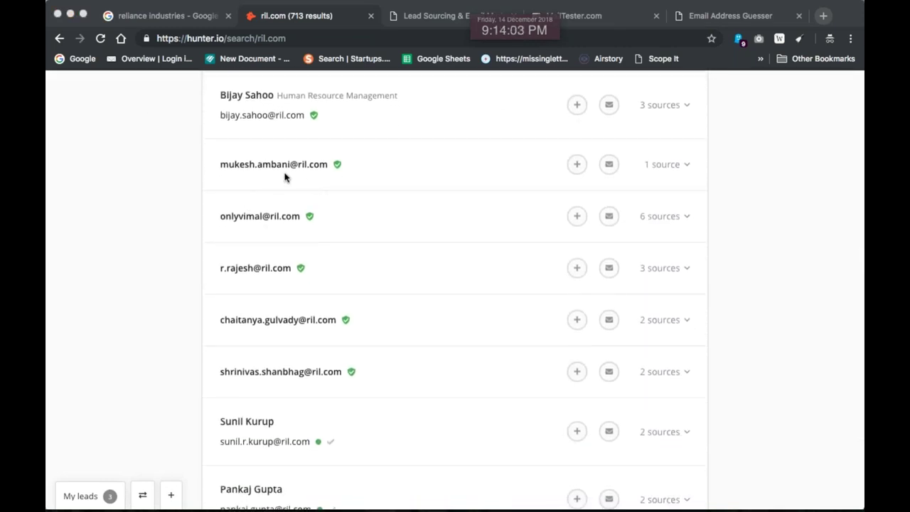
scroll(382, 278, "down", 2)
scroll(333, 332, "down", 5)
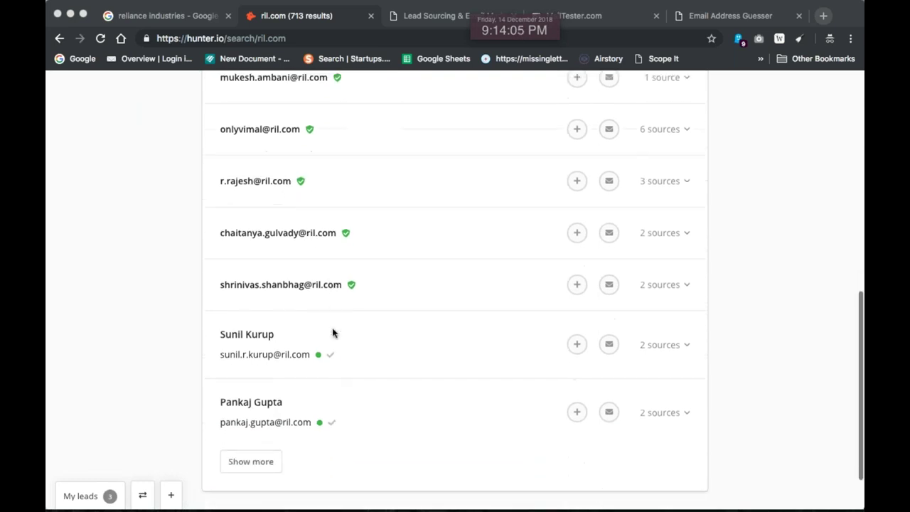
Load twelve more batches of ril.com email results, then select the whole page
left_click(266, 395)
scroll(290, 392, "down", 10)
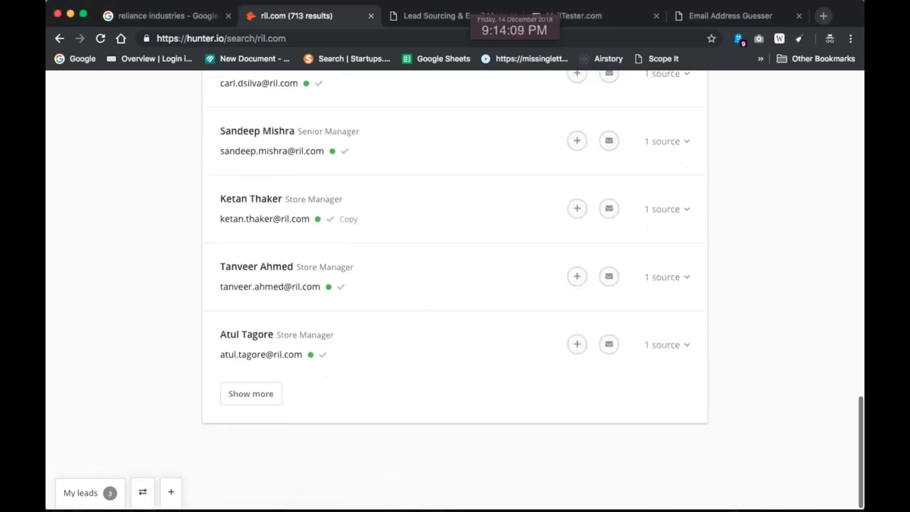
left_click(250, 395)
scroll(284, 369, "down", 7)
scroll(284, 369, "down", 5)
left_click(249, 393)
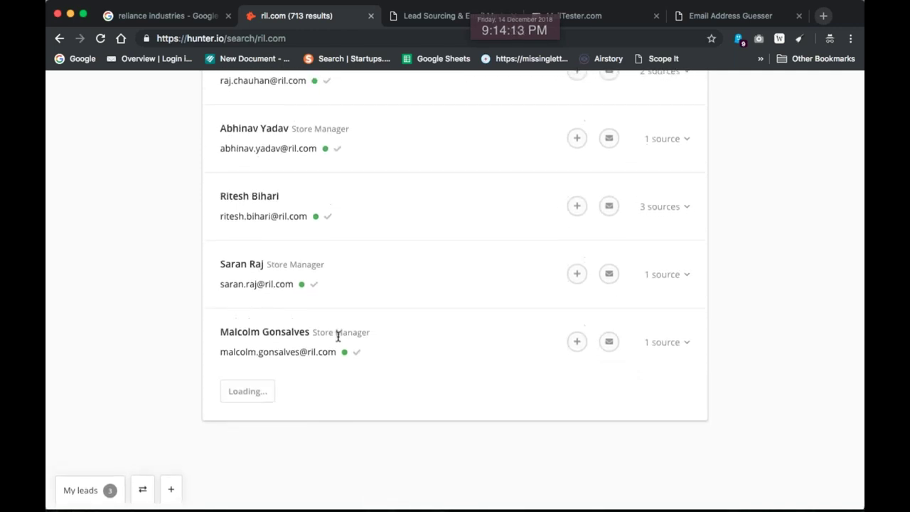
scroll(337, 336, "down", 8)
left_click(255, 402)
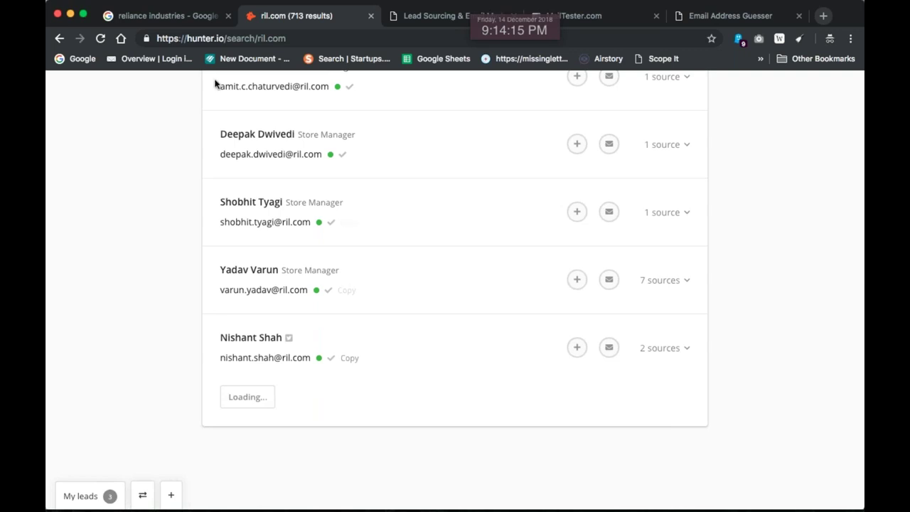
scroll(291, 358, "down", 10)
left_click(249, 402)
scroll(337, 374, "down", 10)
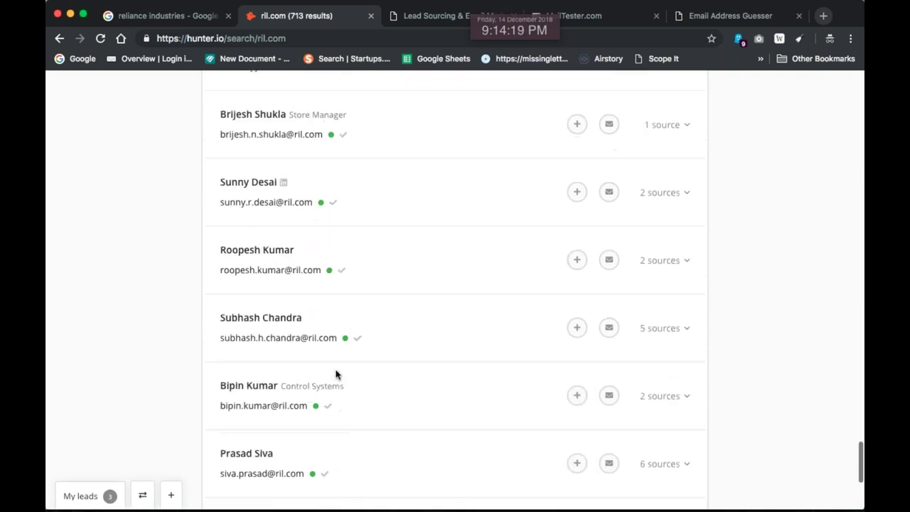
left_click(255, 401)
scroll(346, 387, "down", 10)
left_click(248, 402)
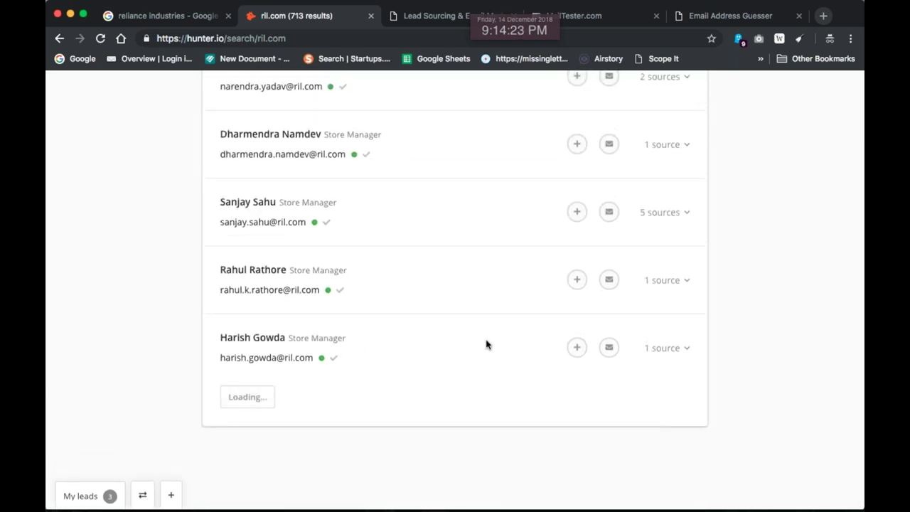
scroll(486, 345, "down", 10)
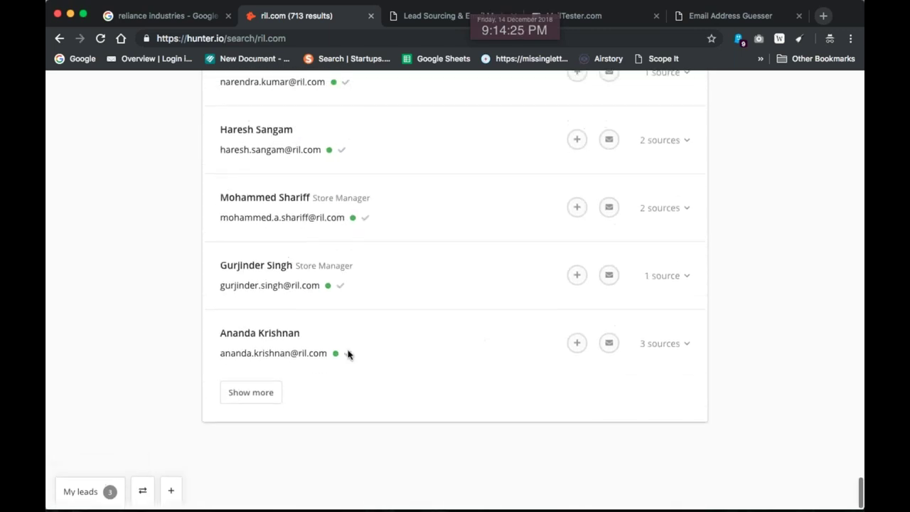
left_click(264, 397)
scroll(398, 321, "down", 10)
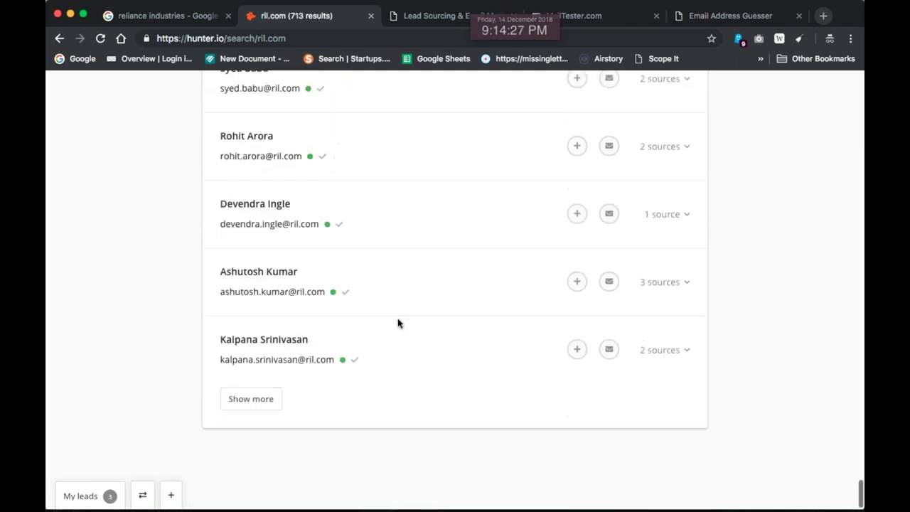
scroll(420, 311, "down", 10)
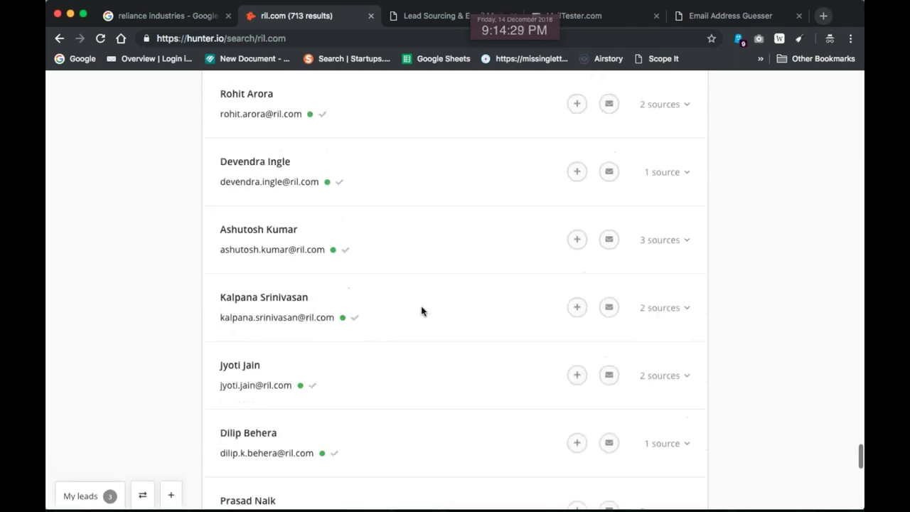
left_click(263, 400)
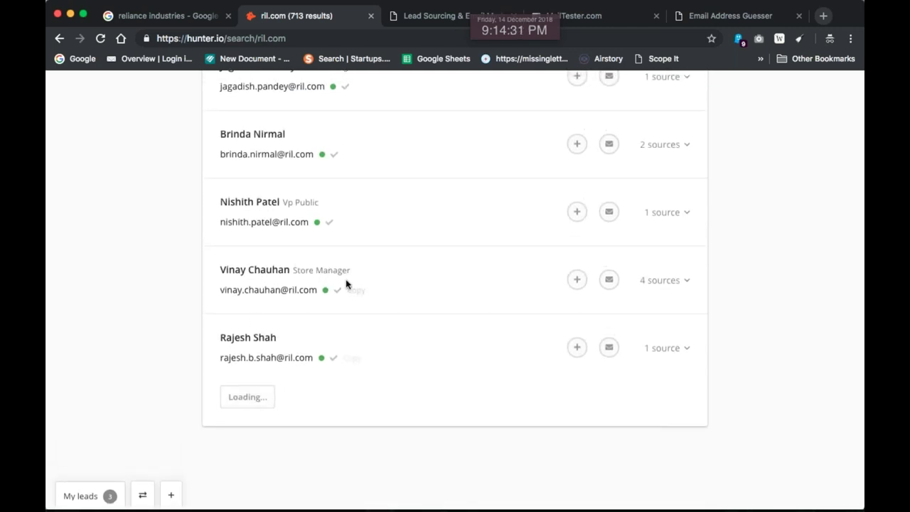
scroll(345, 284, "down", 10)
left_click(270, 397)
scroll(454, 284, "down", 10)
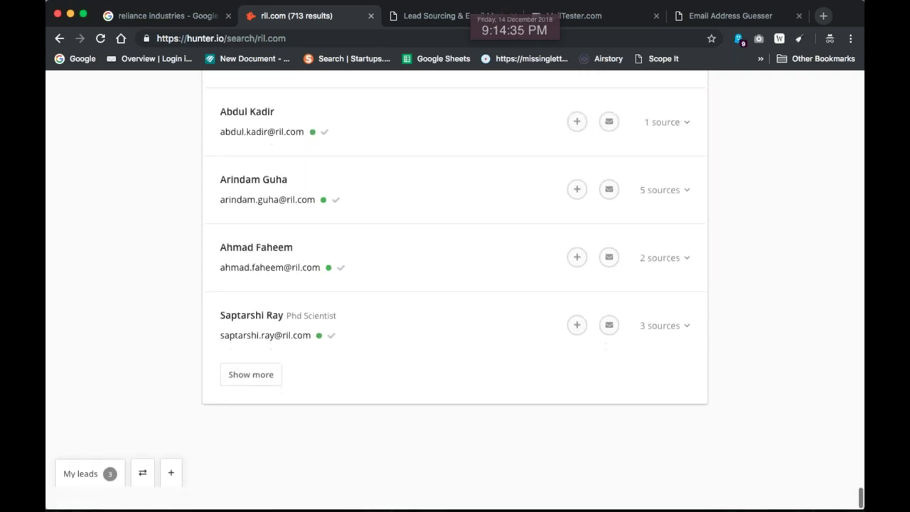
left_click(249, 396)
scroll(392, 348, "down", 15)
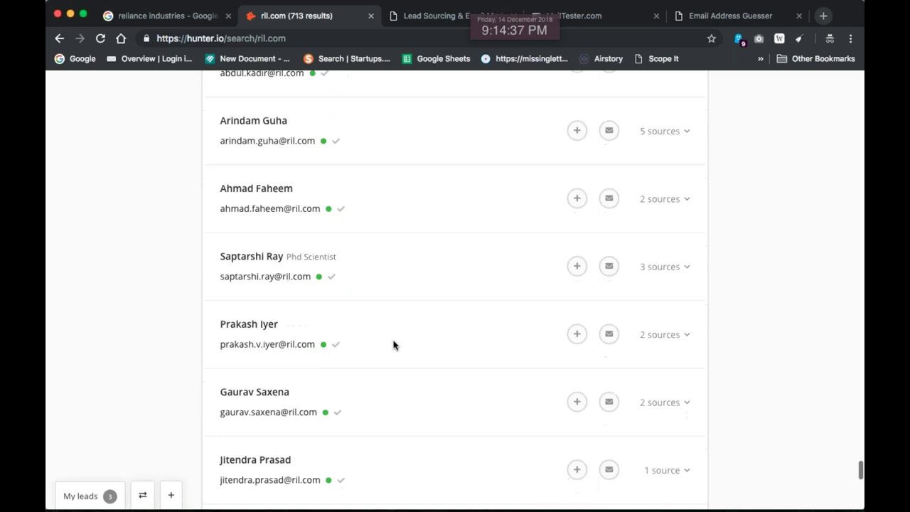
left_click(257, 395)
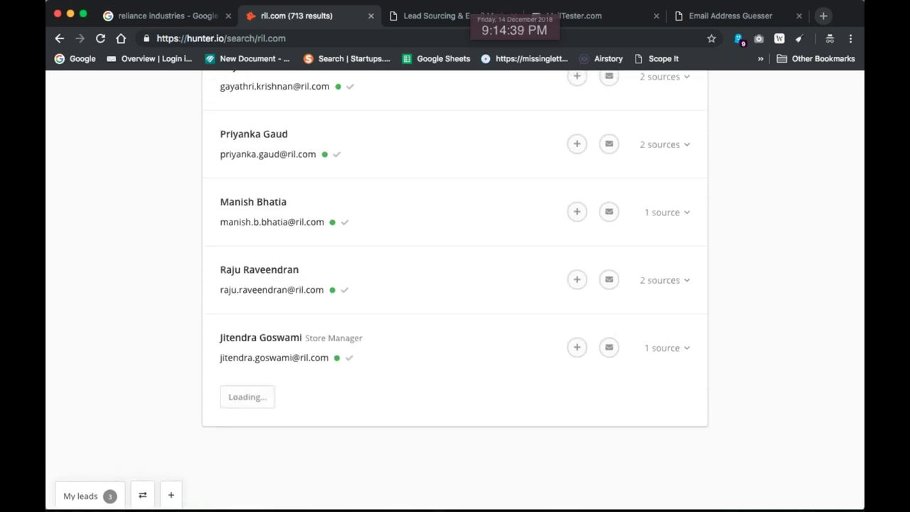
key("super+a")
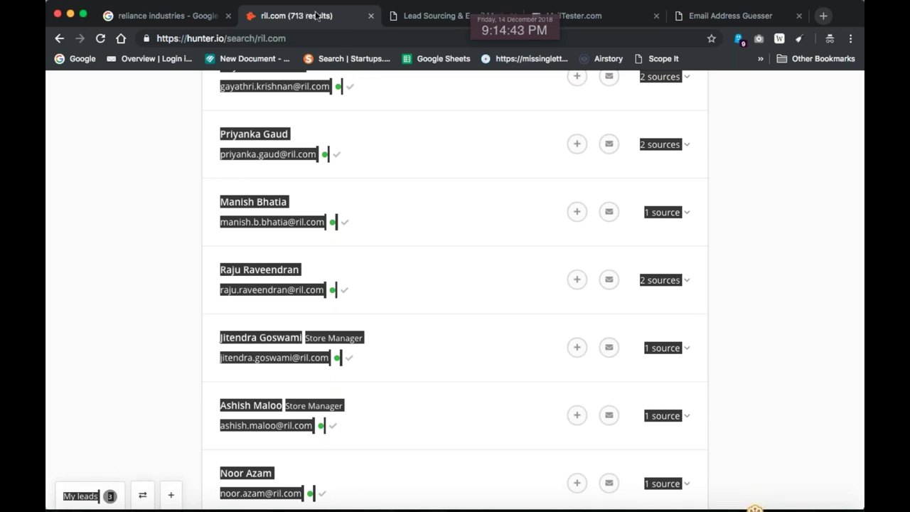
Paste the ril.com results into Email Reaper's input and extract the 140 addresses
left_click(446, 13)
left_click(369, 171)
key("super+a")
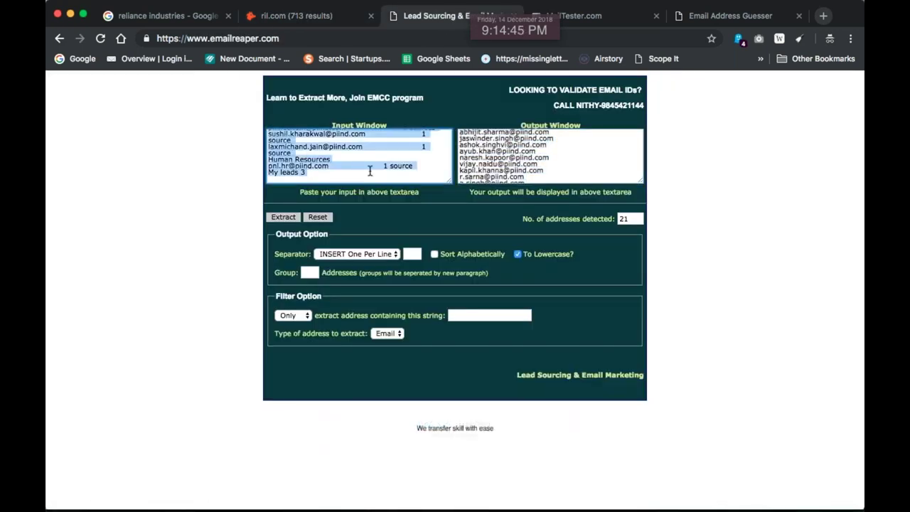
key("super+v")
left_click(283, 217)
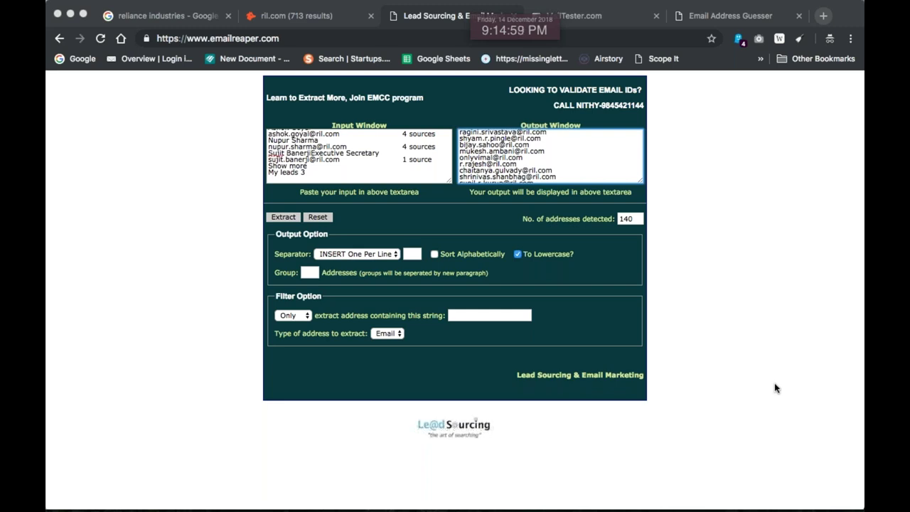
Switch back to Chrome and select the current web address
key("super+Tab")
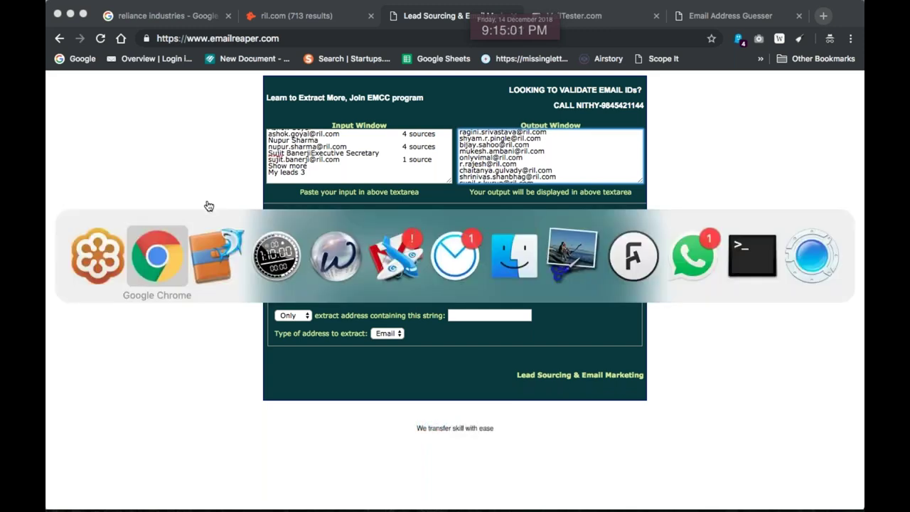
left_click(167, 246)
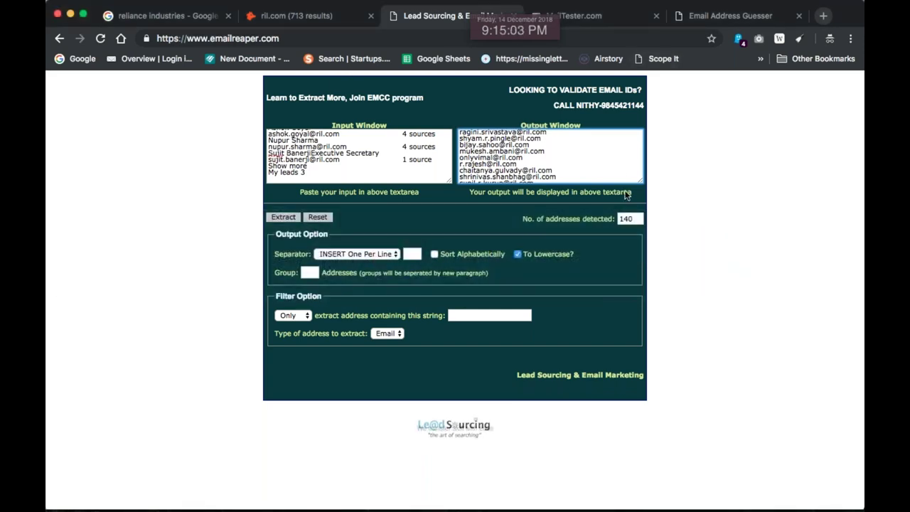
left_click(297, 42)
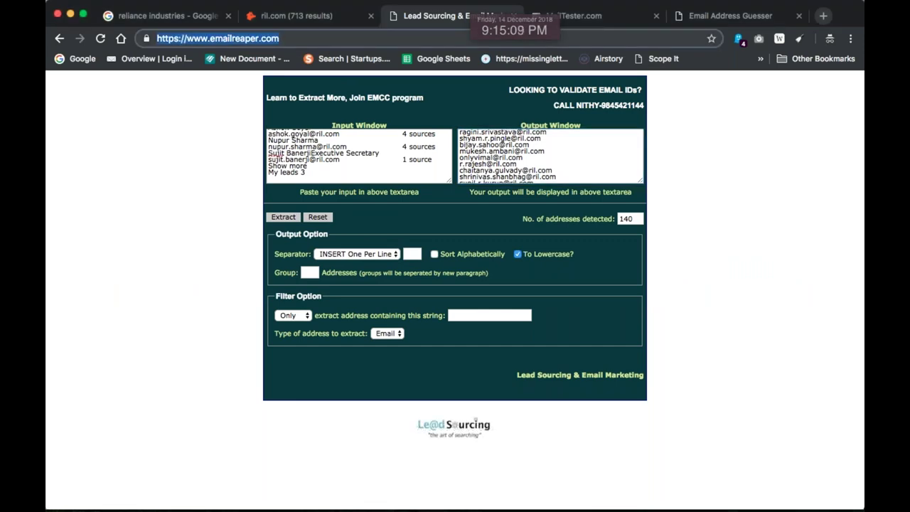
Open Product Hunt's 'Alternatives to Hunter' page and scroll through the listed tools
type("34")
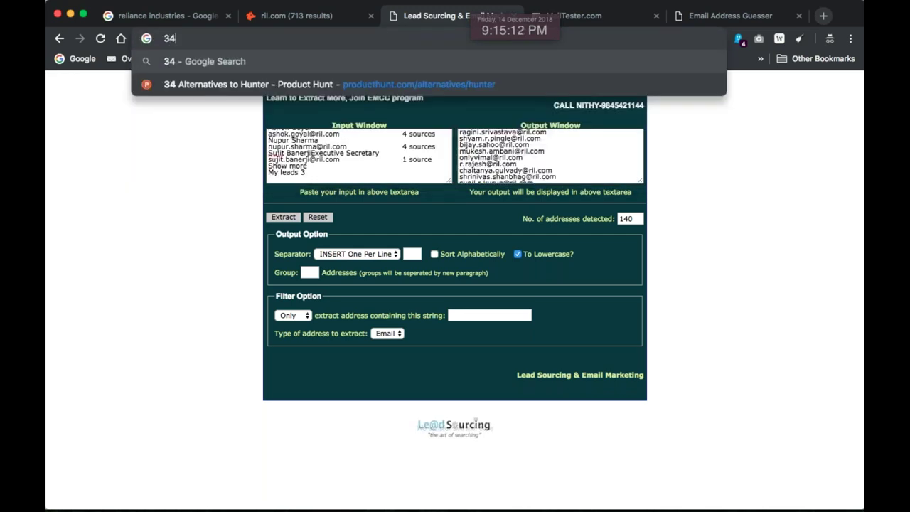
key("Down")
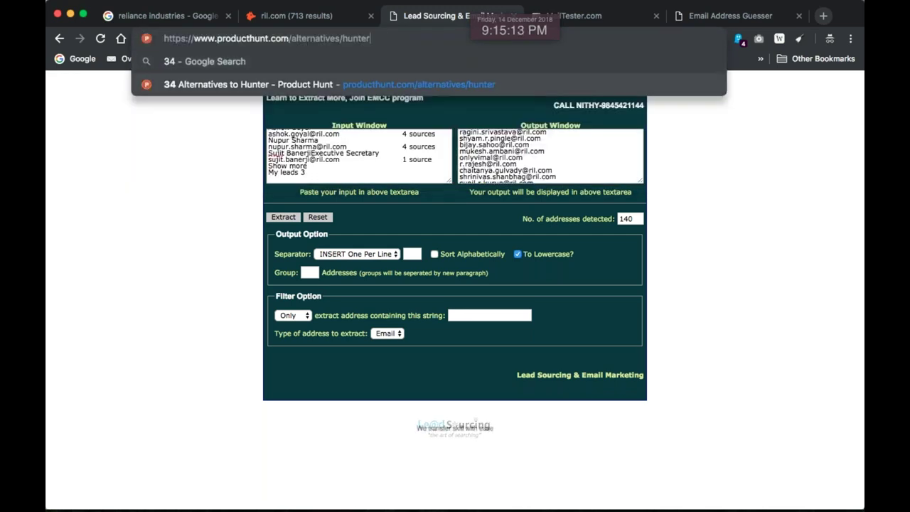
key("Return")
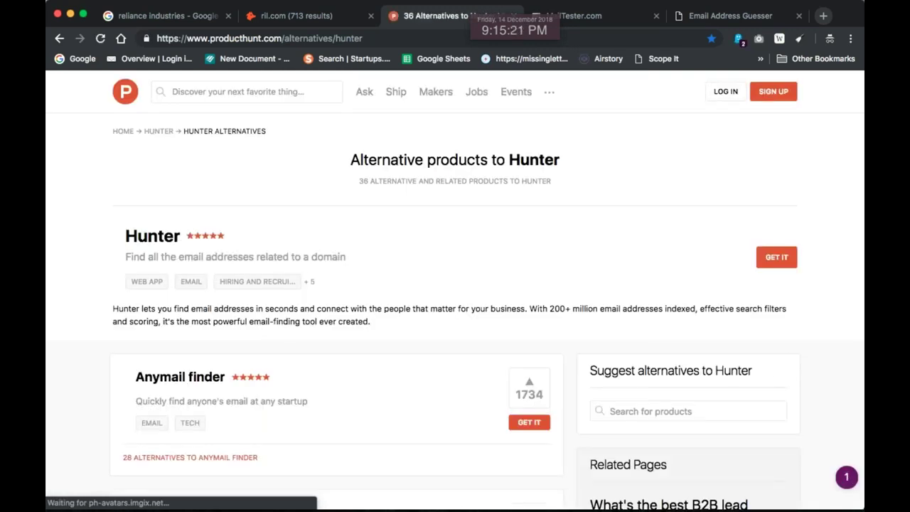
scroll(420, 208, "down", 5)
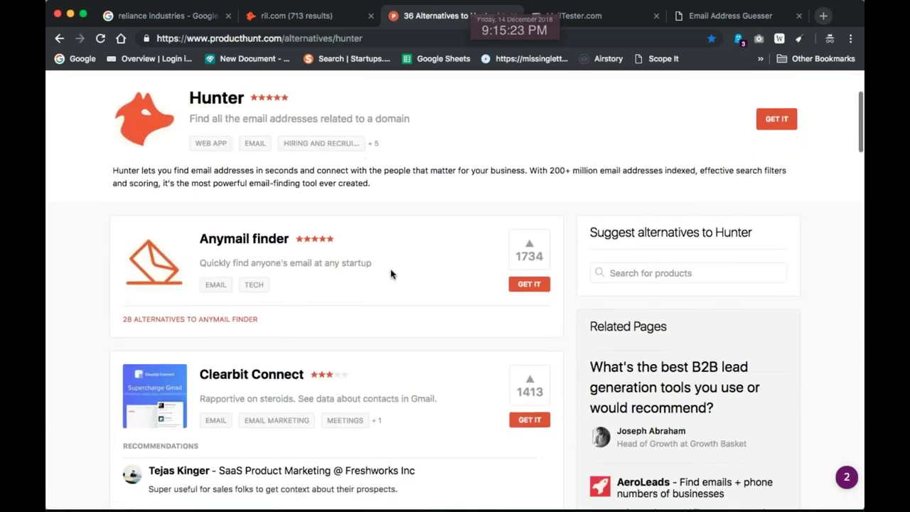
scroll(421, 209, "down", 8)
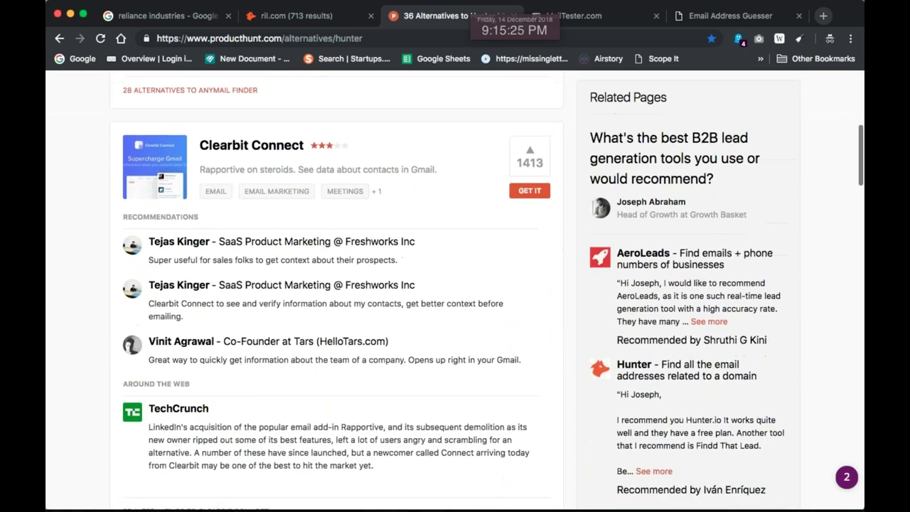
scroll(367, 303, "down", 9)
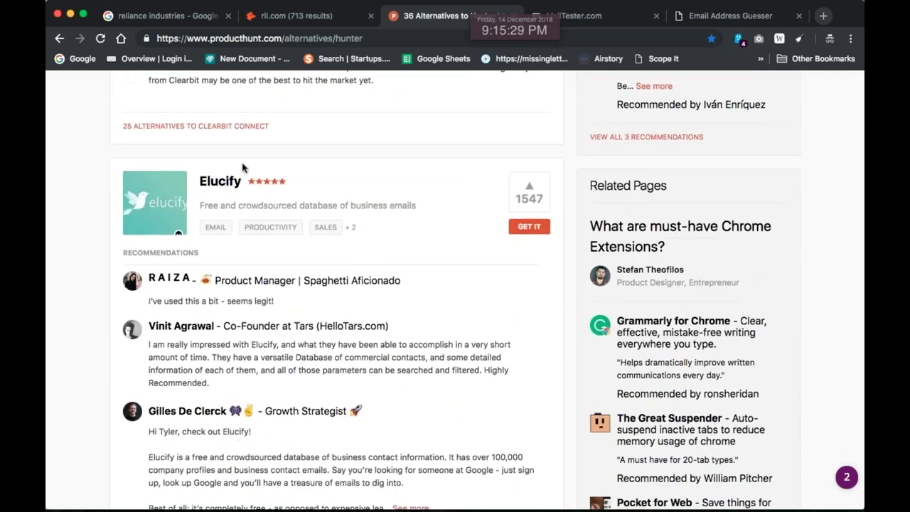
scroll(215, 175, "down", 15)
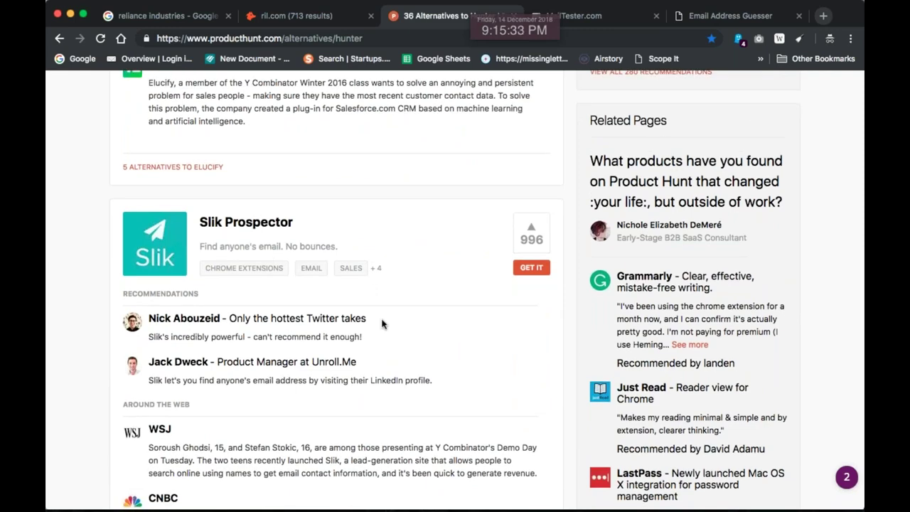
scroll(383, 323, "down", 10)
scroll(384, 323, "down", 15)
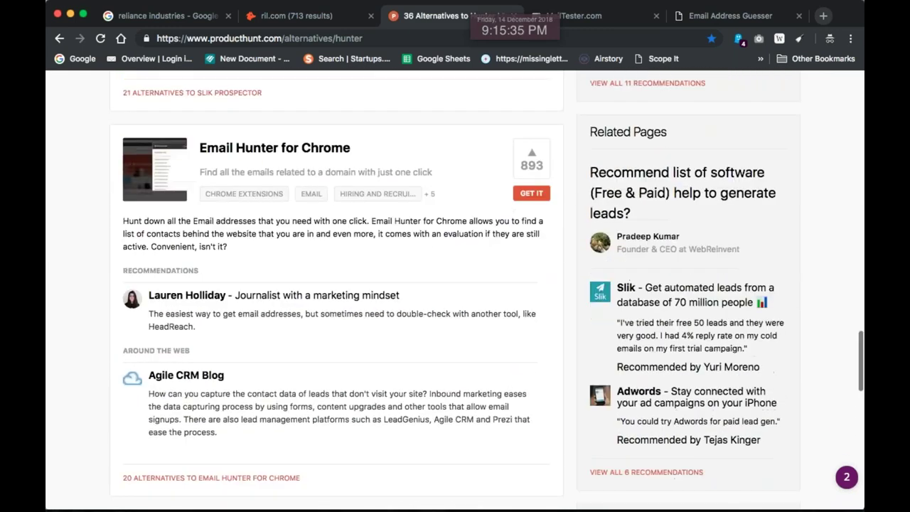
scroll(417, 294, "up", 4)
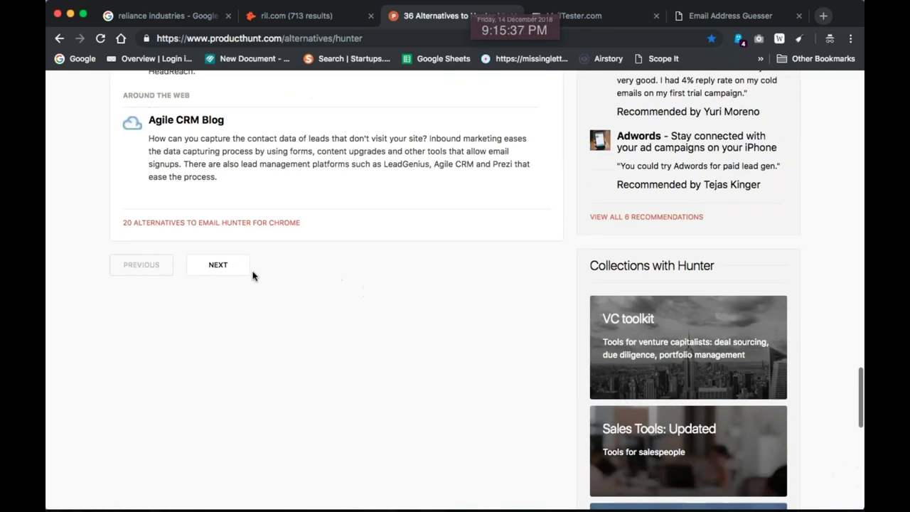
View the next page of Hunter alternatives, then reopen the first page
left_click(208, 268)
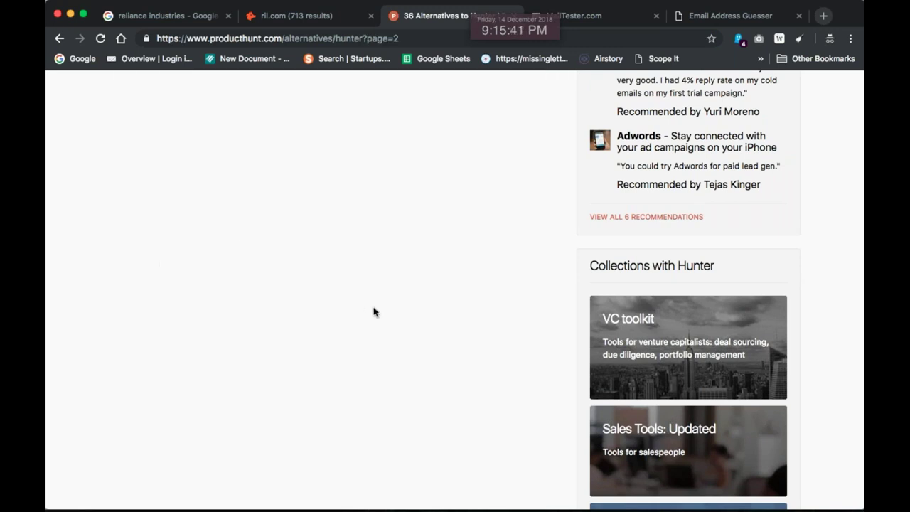
left_click(329, 47)
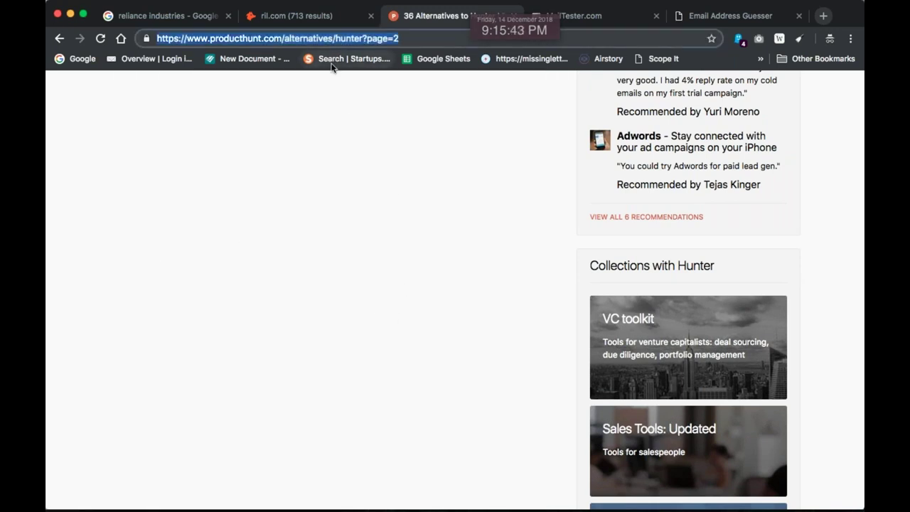
type("36")
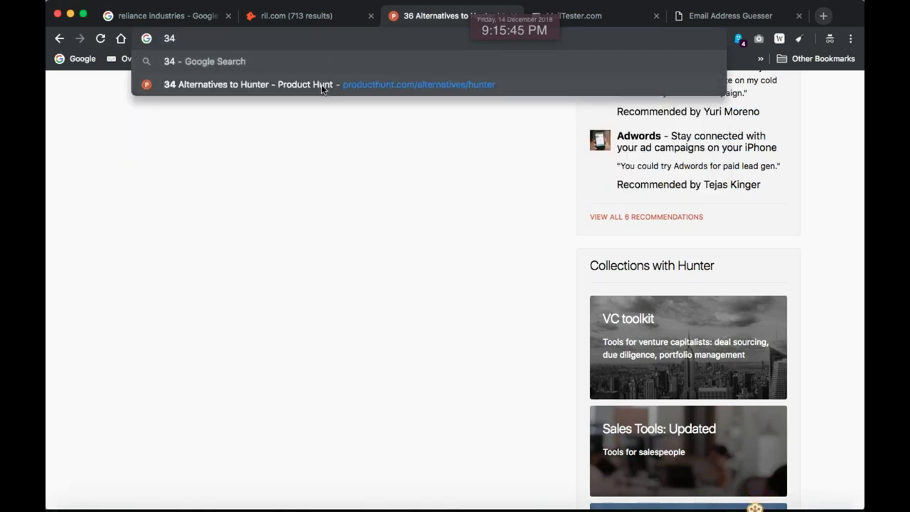
left_click(321, 85)
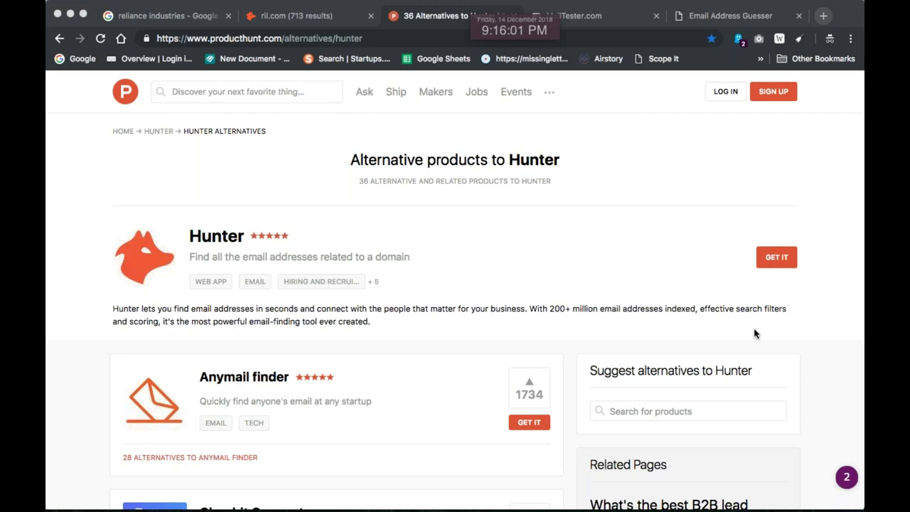
Open snov.io and glance over its homepage, then switch over to Curio
left_click(330, 38)
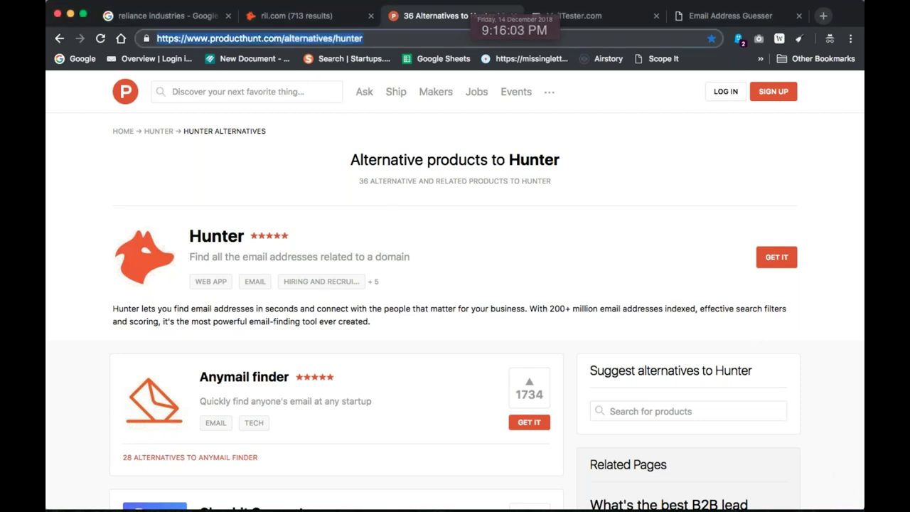
type("snov")
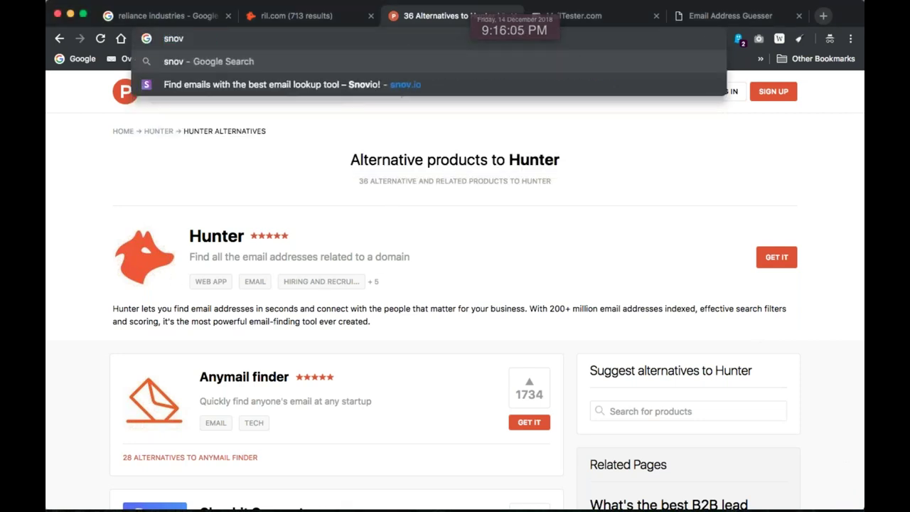
type(".io")
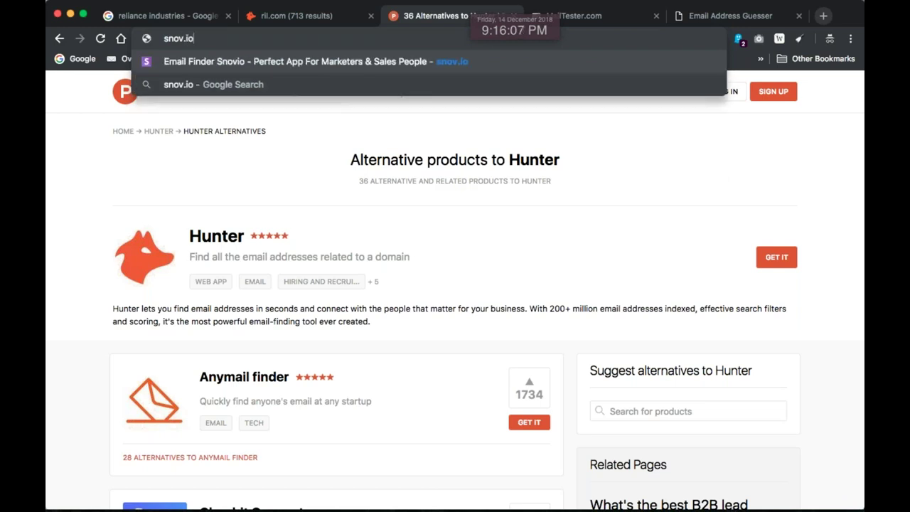
key("Return")
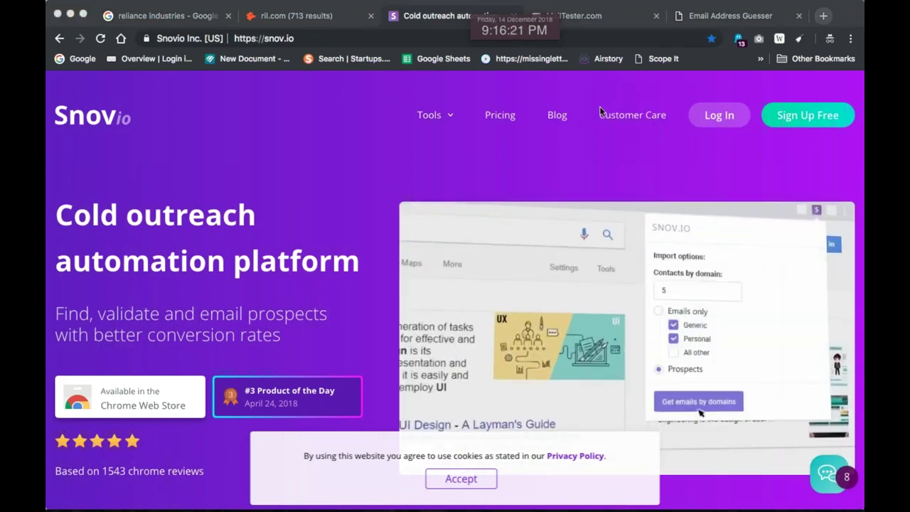
scroll(499, 171, "down", 5)
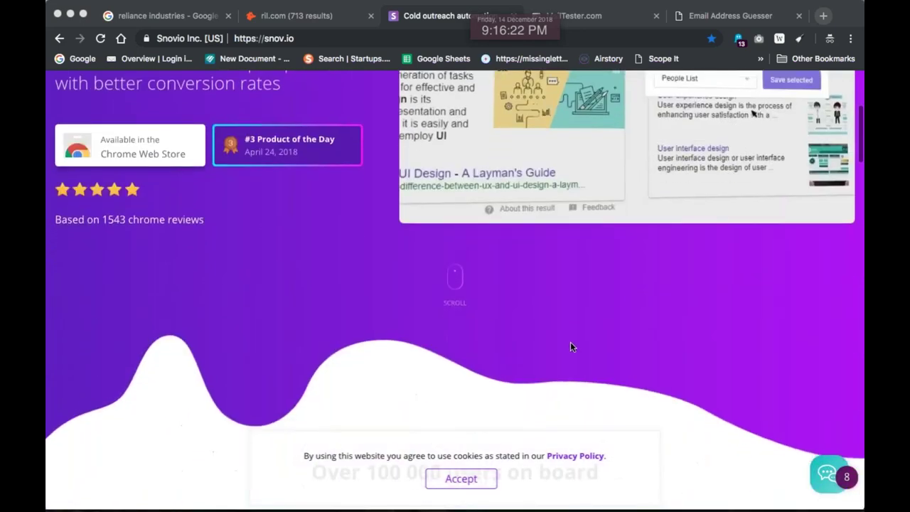
scroll(588, 226, "up", 3)
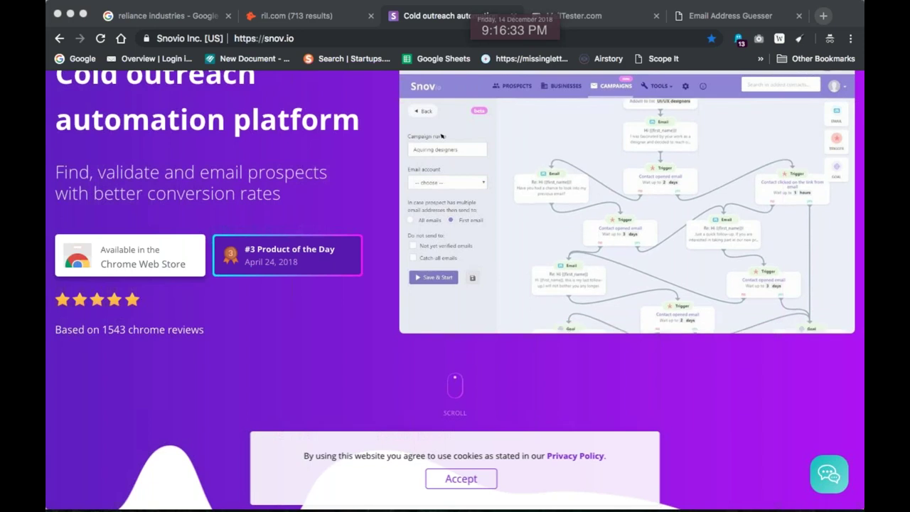
key("super+l")
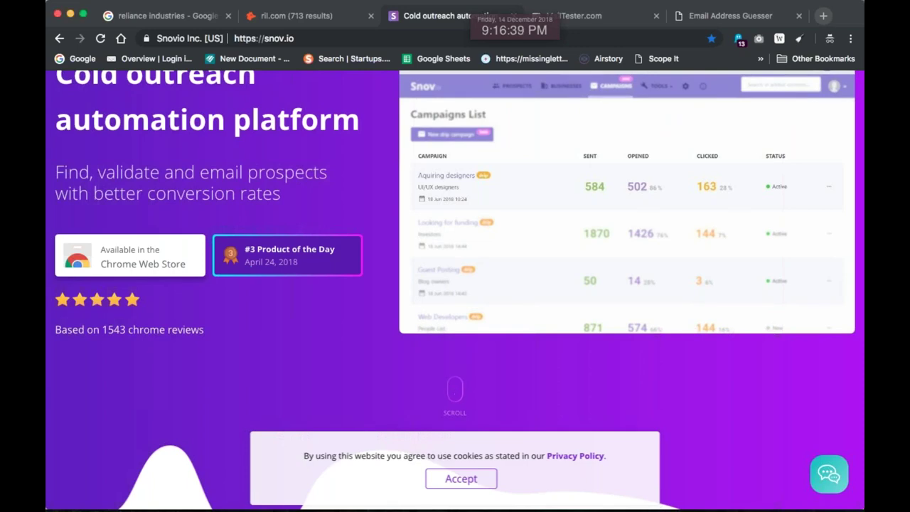
key("super+Tab")
key("super+Tab")
left_click(229, 265)
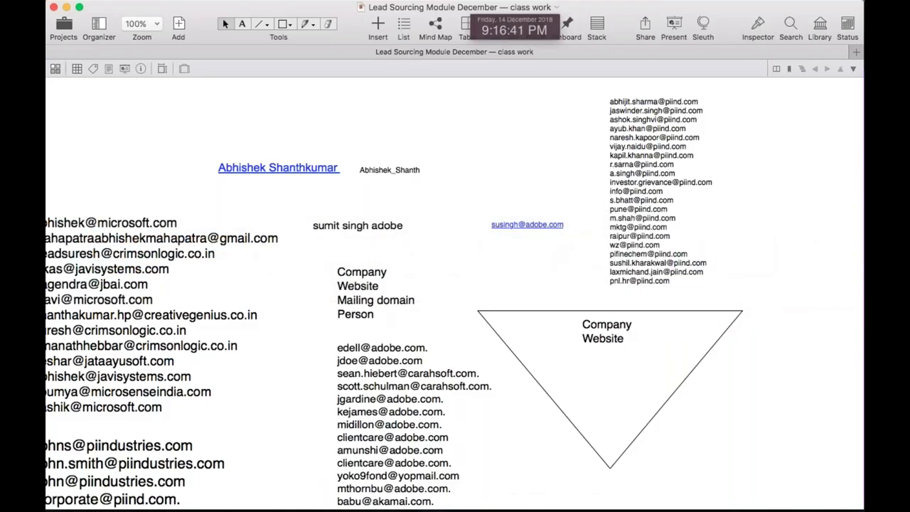
scroll(229, 269, "left", 2)
scroll(229, 268, "down", 8)
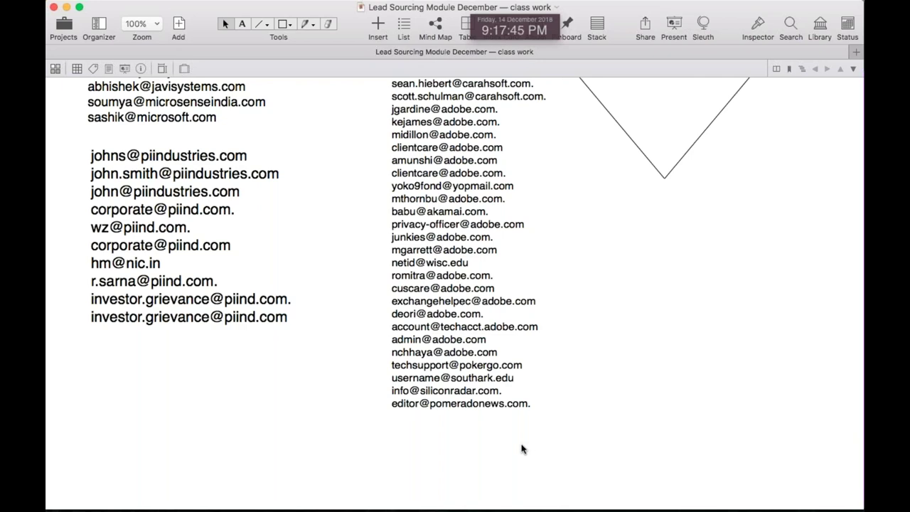
Scroll up to the Lead Sourcing heading, then go back to Chrome's snov.io page
scroll(521, 447, "up", 10)
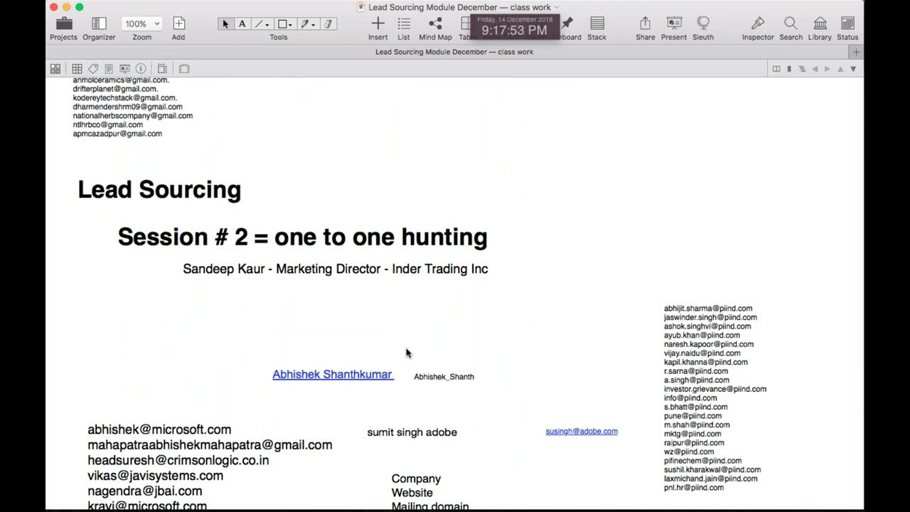
key("super+Tab")
key("super+Tab")
key("super+shift+Tab")
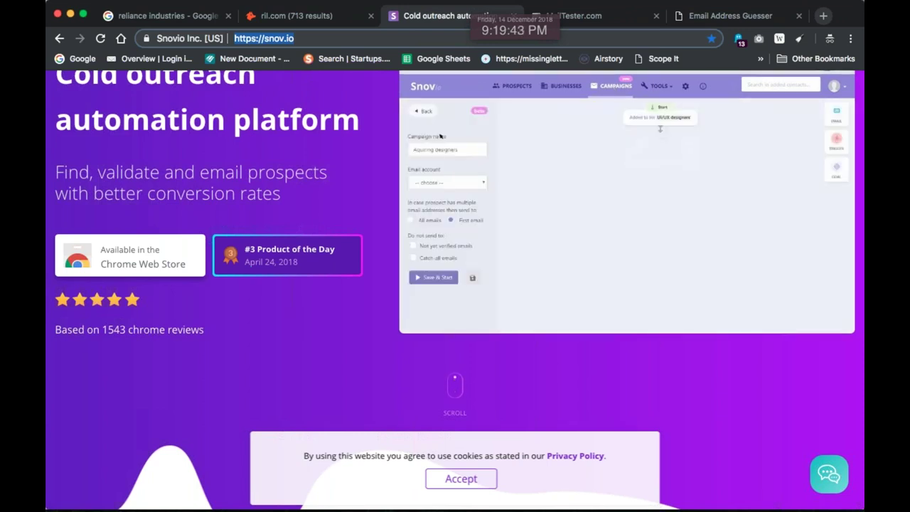
Search Google for lynda.com "block chain" and browse the blockchain course results
type("lynda.com")
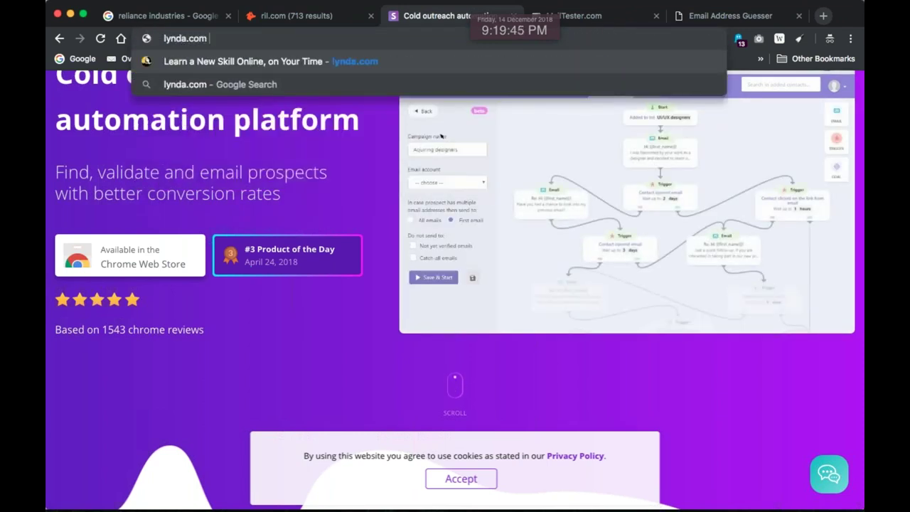
type(" \"block")
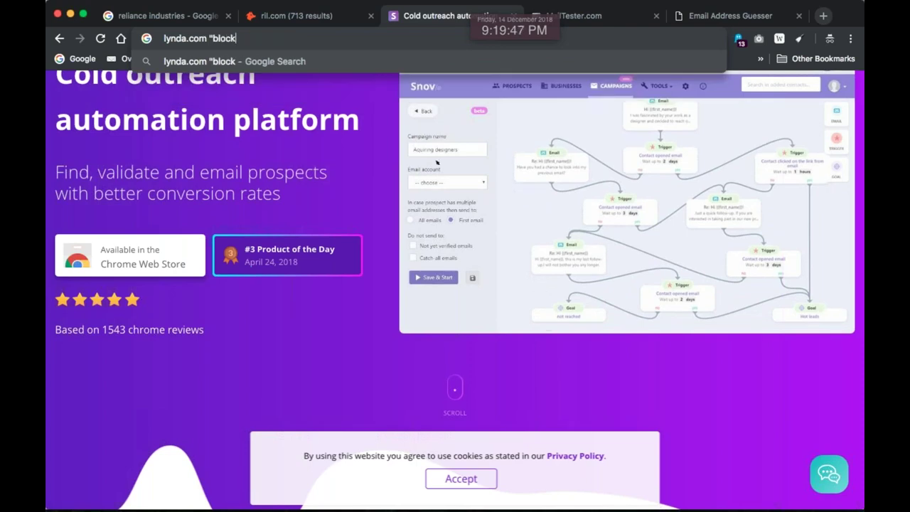
type(" chain\"")
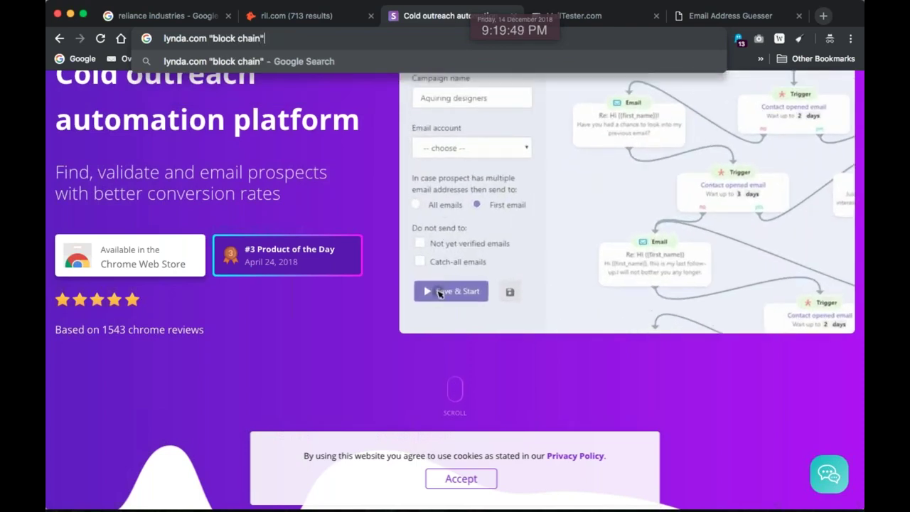
key("Return")
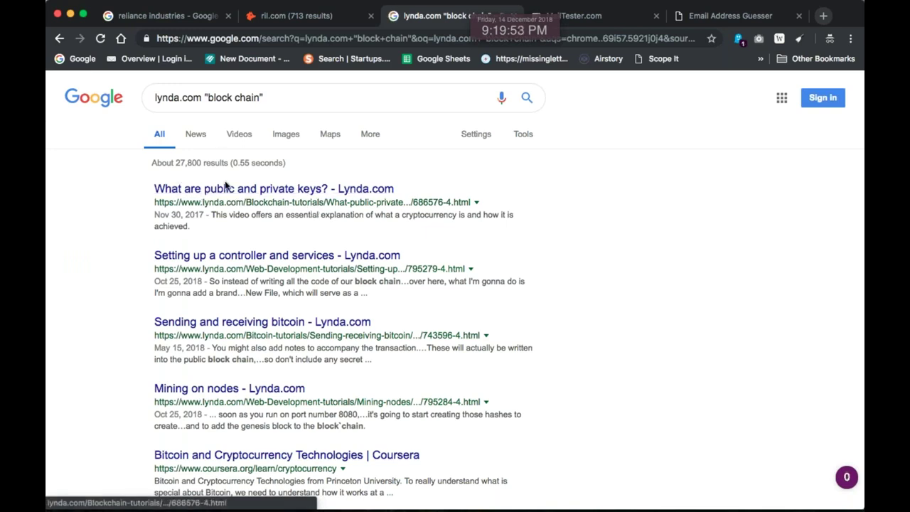
scroll(226, 185, "down", 3)
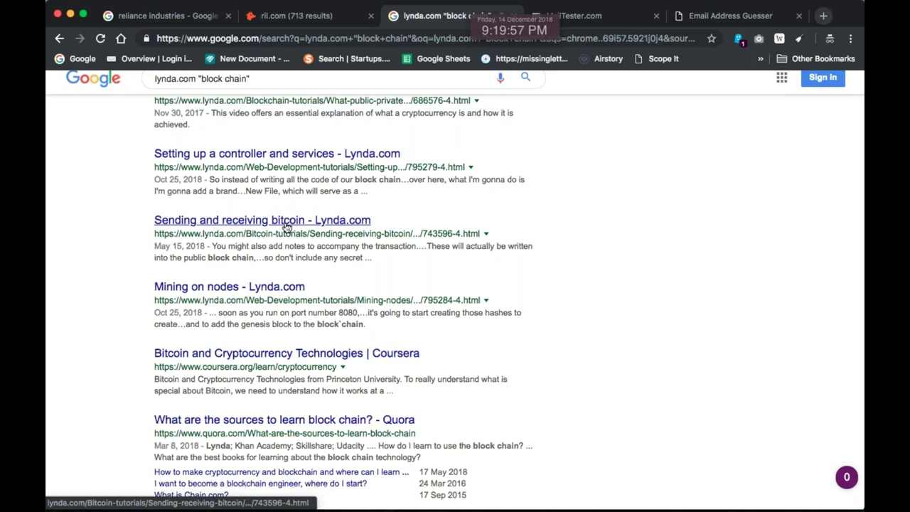
scroll(287, 226, "down", 1)
scroll(288, 226, "down", 4)
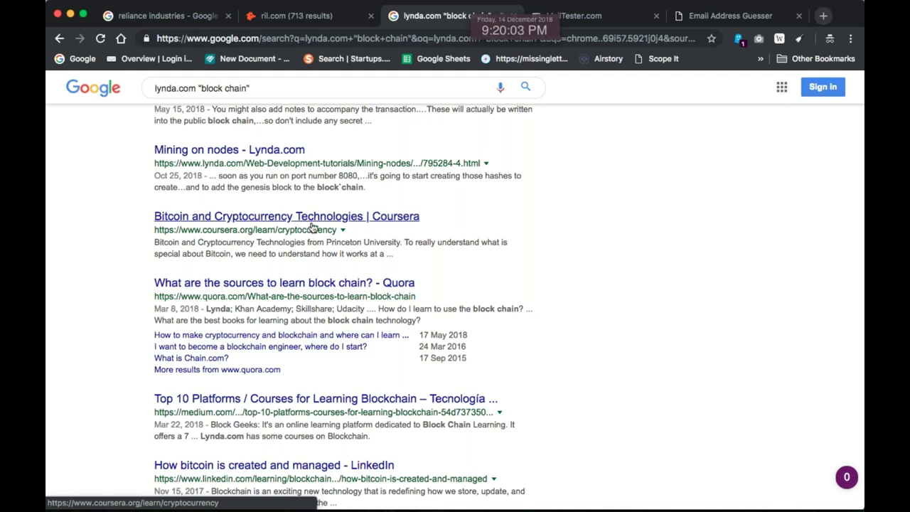
scroll(281, 226, "down", 1)
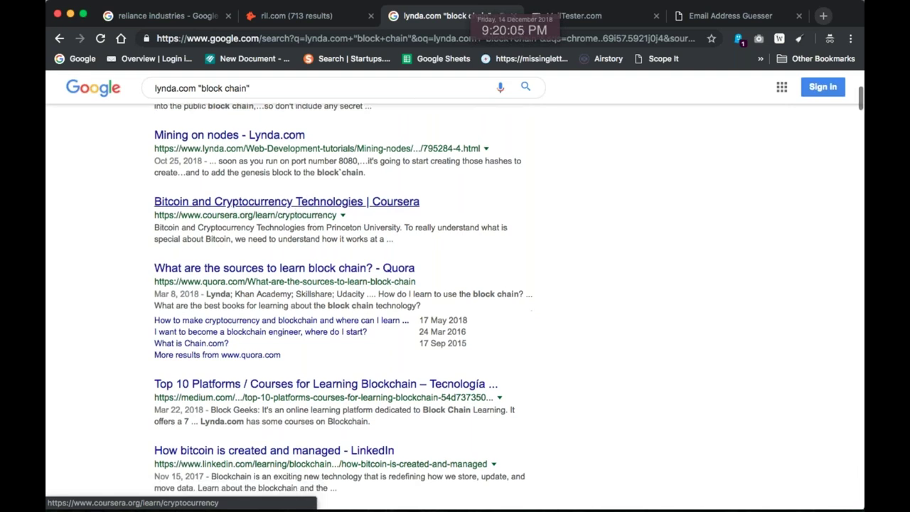
scroll(242, 206, "down", 2)
left_click_drag(235, 266, 293, 264)
scroll(242, 213, "down", 3)
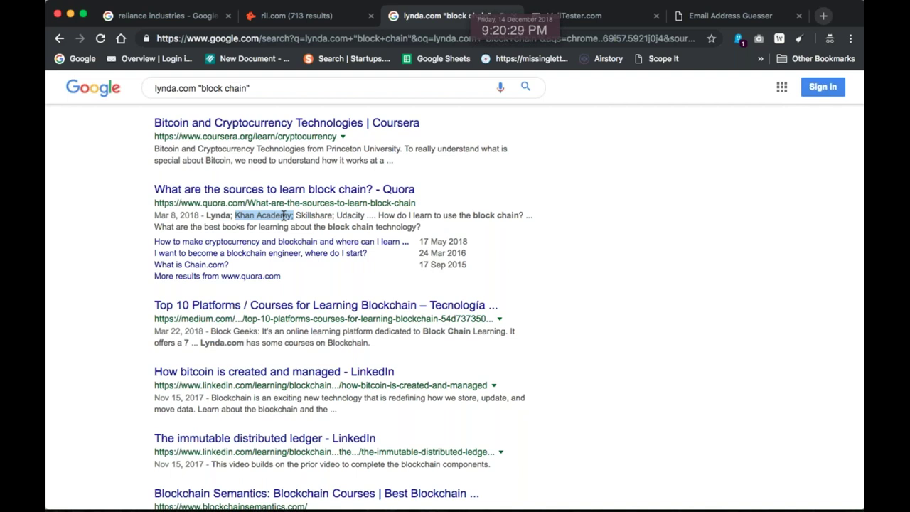
scroll(283, 216, "up", 6)
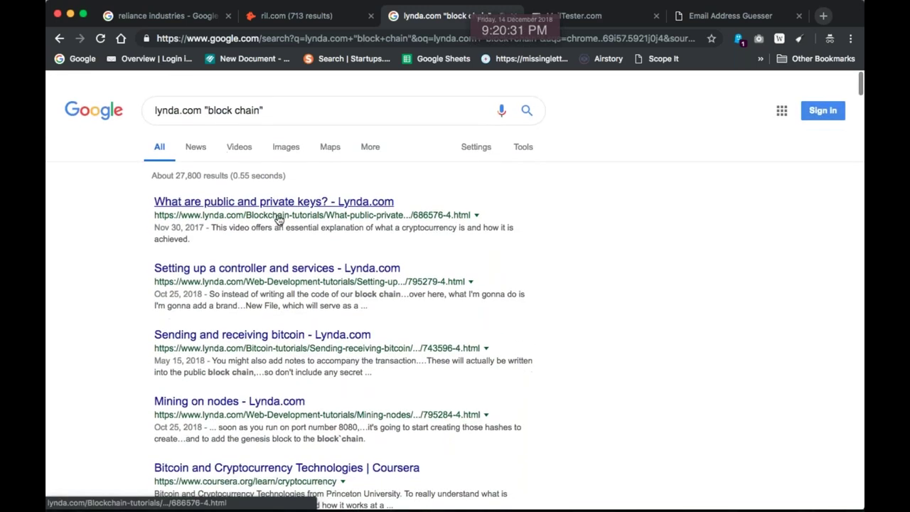
Search Google for 'blockspring' and open the official blockspring.com result
triple_click(289, 97)
type("bl")
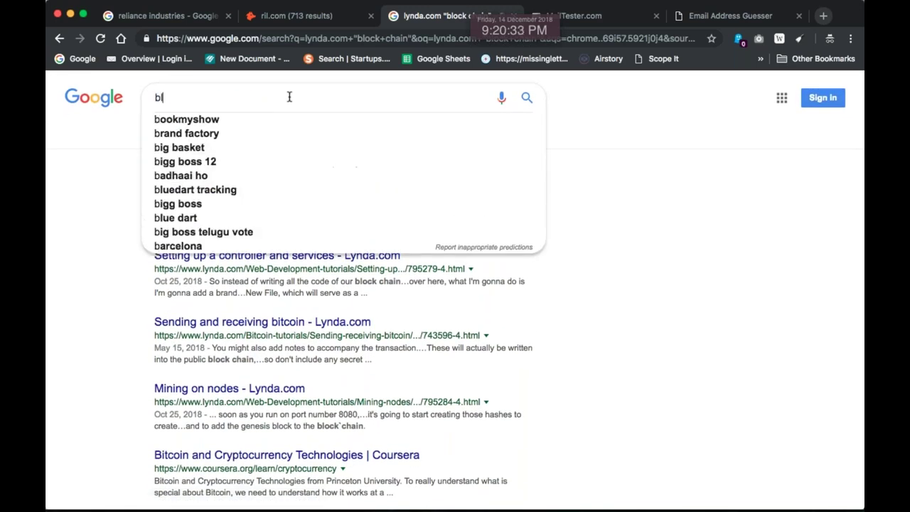
type("ockchain")
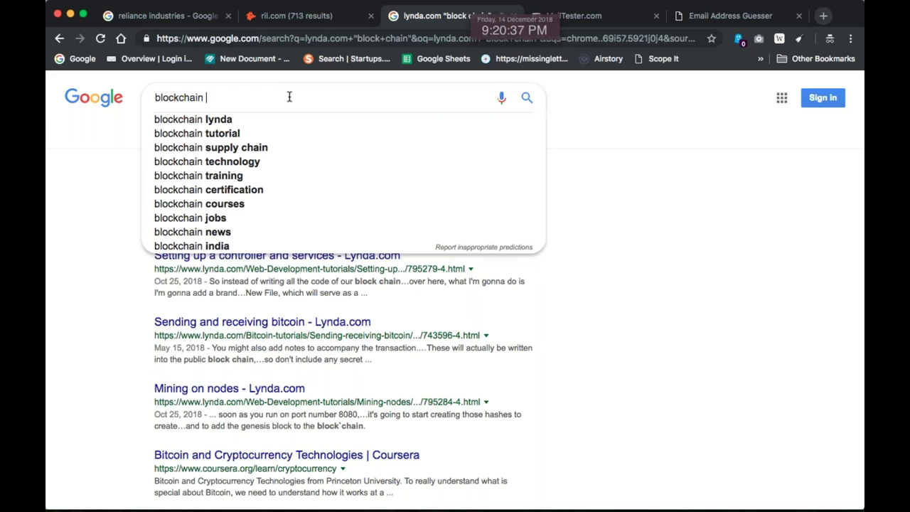
key("BackSpace")
key("BackSpace")
key("BackSpace")
key("BackSpace")
key("BackSpace")
key("BackSpace")
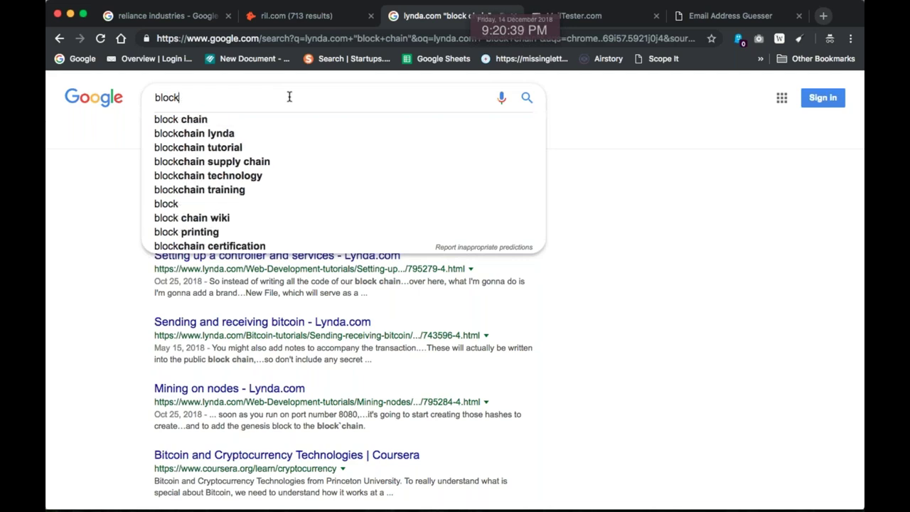
type("spring")
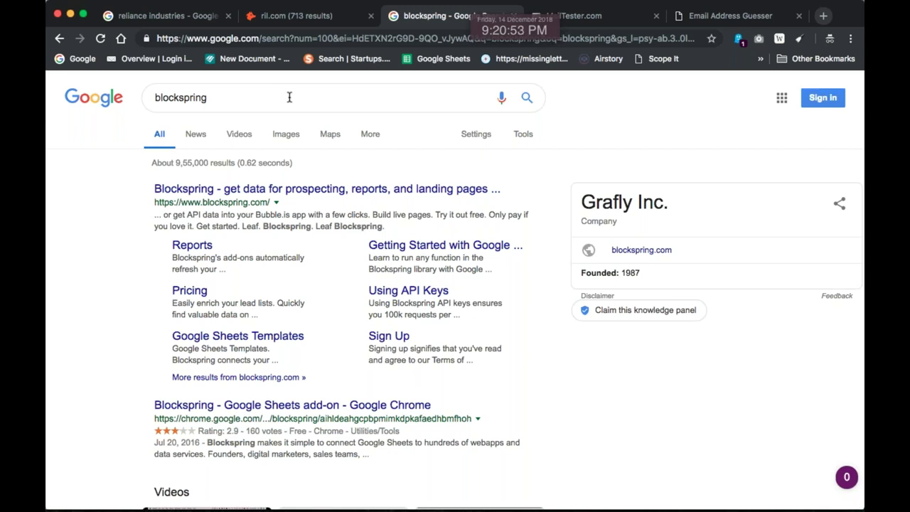
left_click(356, 195)
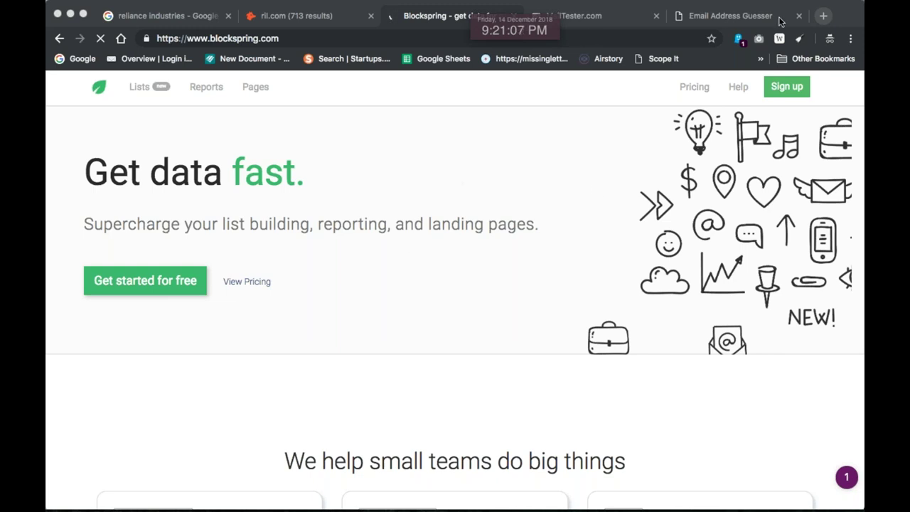
In the Email Address Guesser tab, go to the Mailinator website
left_click(743, 19)
left_click(387, 40)
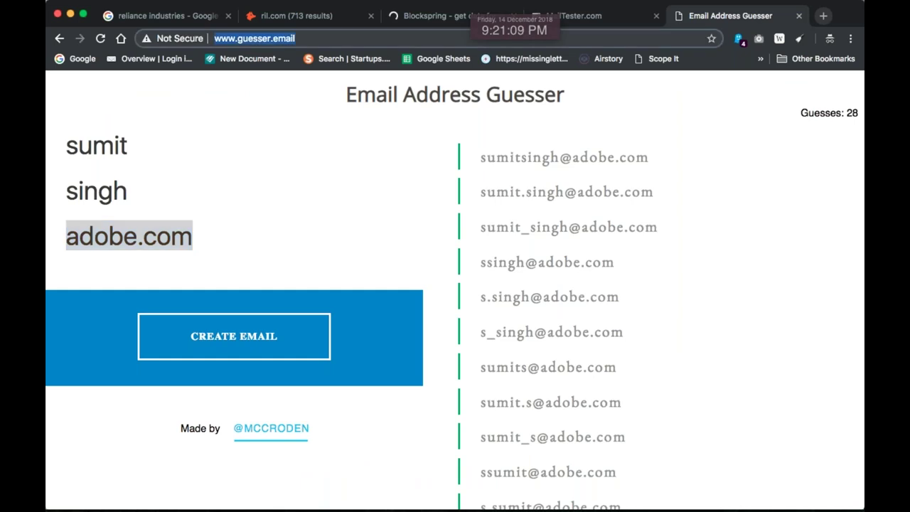
type("mail")
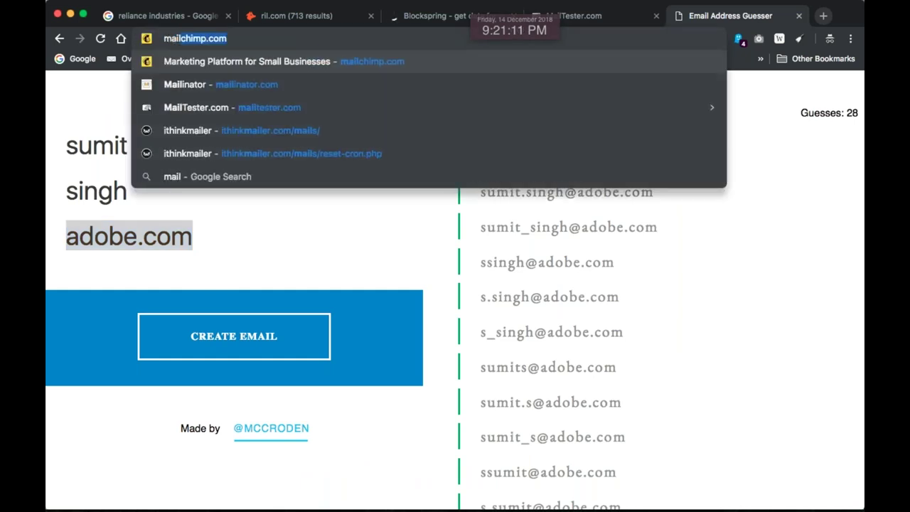
type("inat")
key("Return")
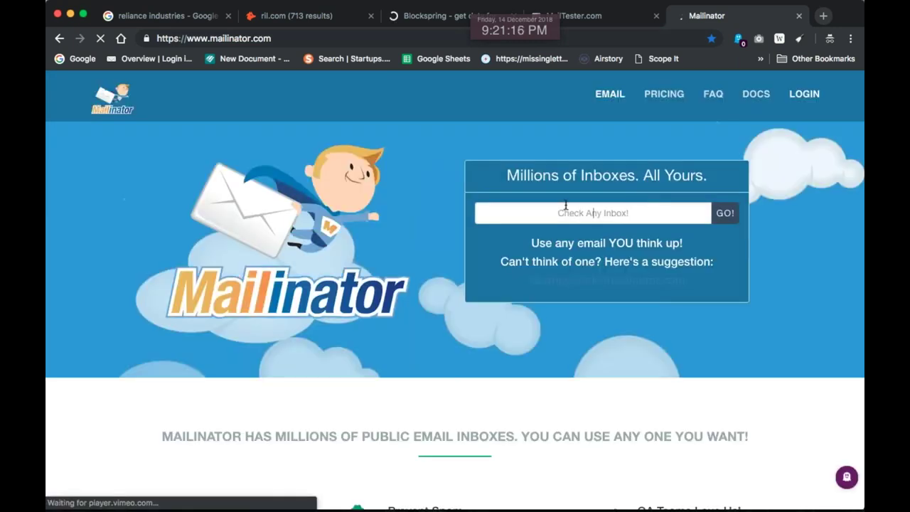
Open a public Mailinator inbox under a made-up name, currently empty, and select that name for reuse
left_click(565, 205)
type("siu")
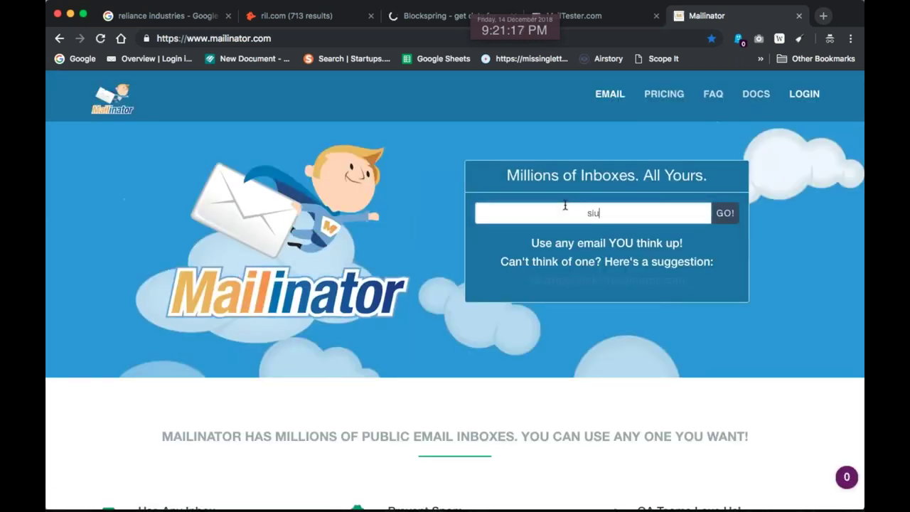
key("BackSpace")
key("BackSpace")
key("Return")
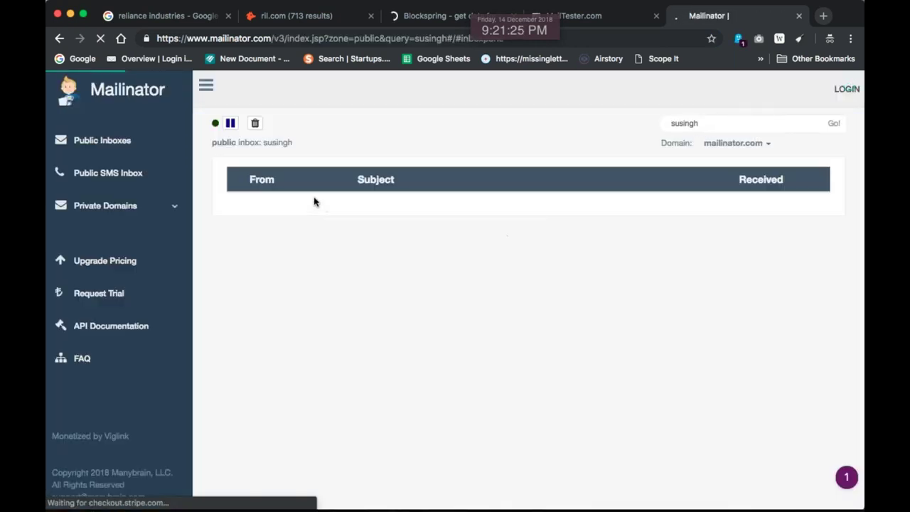
double_click(699, 126)
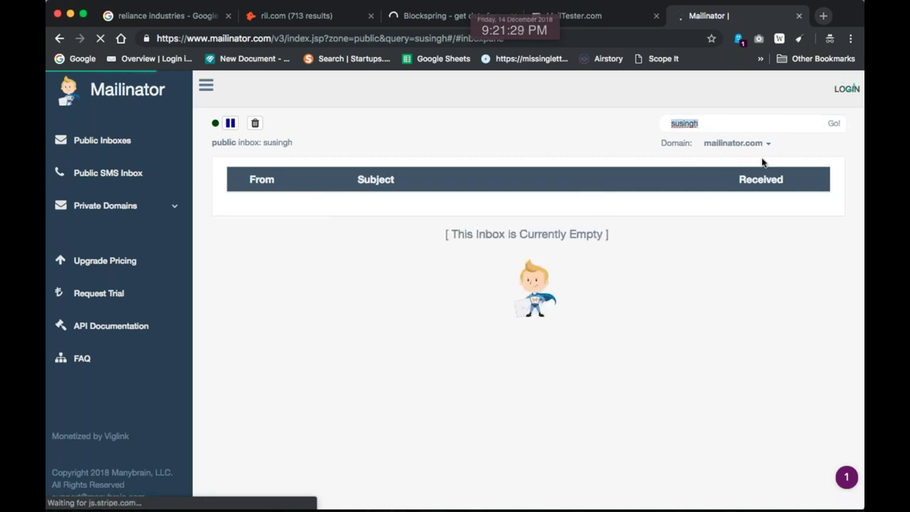
Open the Blockspring sign-up form and enter the disposable mailinator.com address as the e-mail
left_click(430, 15)
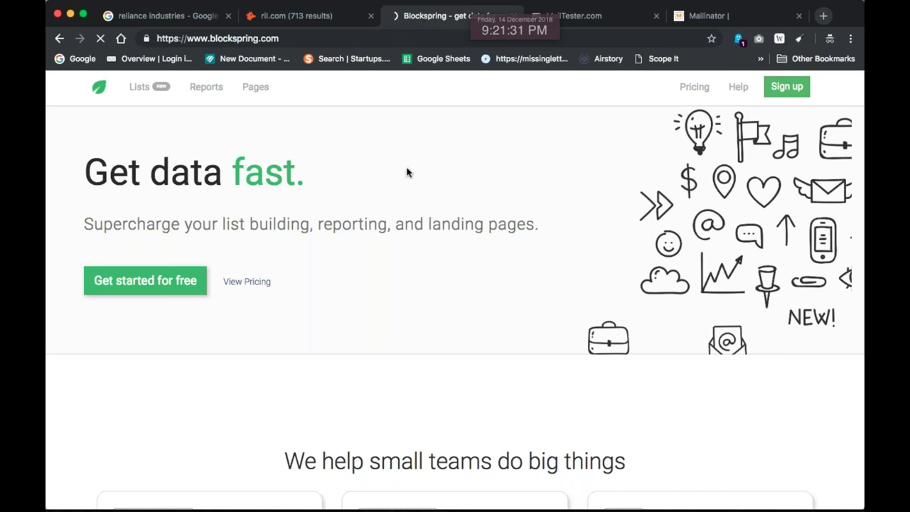
left_click(786, 86)
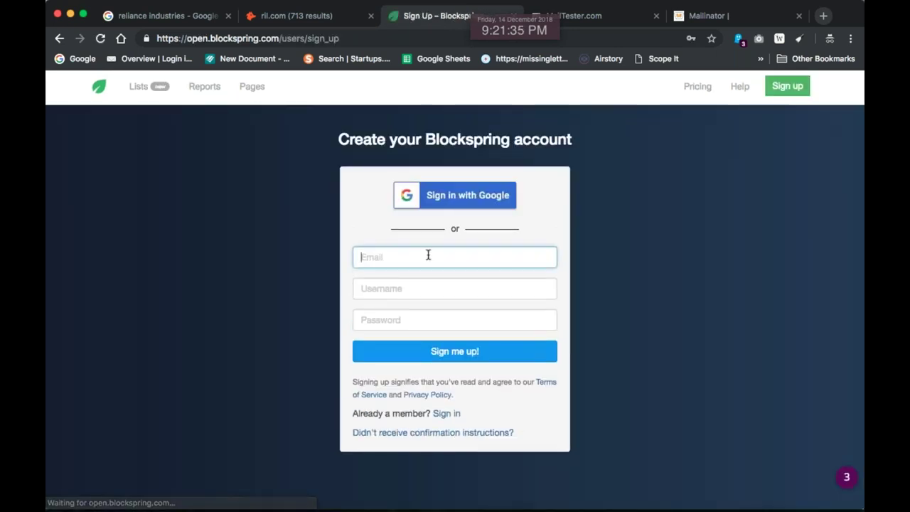
left_click(400, 256)
key("Tab")
key("shift+Tab")
left_click(401, 255)
type("@")
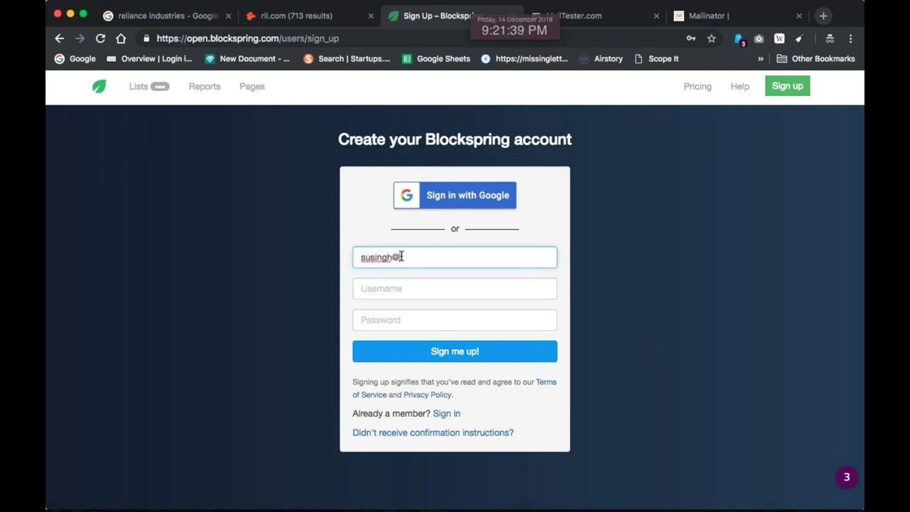
type("mailinator.com")
Fill in a username and password and submit the Blockspring sign-up
key("Tab")
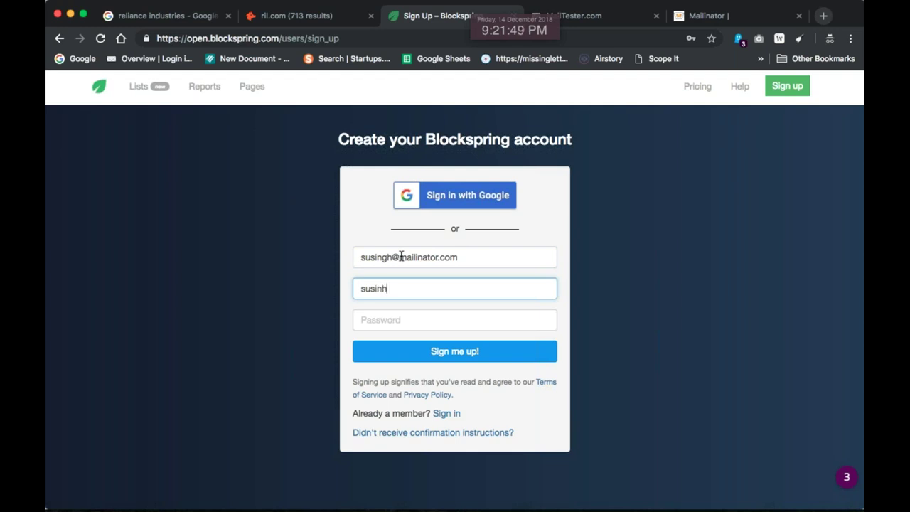
key("Tab")
type("•••••••••••••")
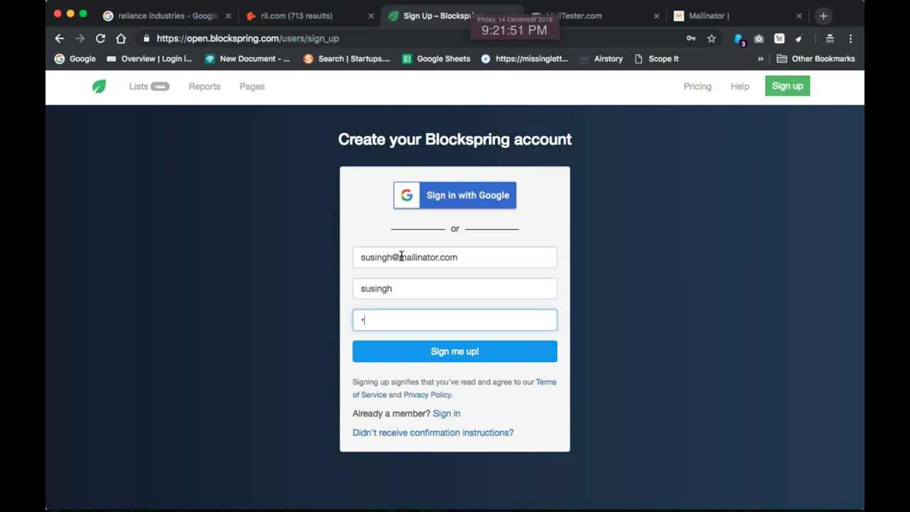
type("•")
key("Return")
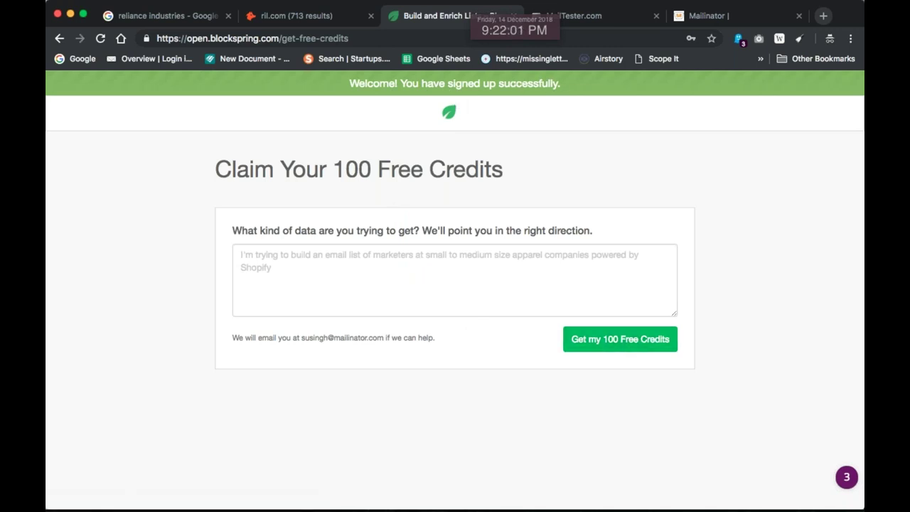
Describe the wanted data as 'Data harvesting' and claim the 100 free Blockspring credits
left_click(341, 264)
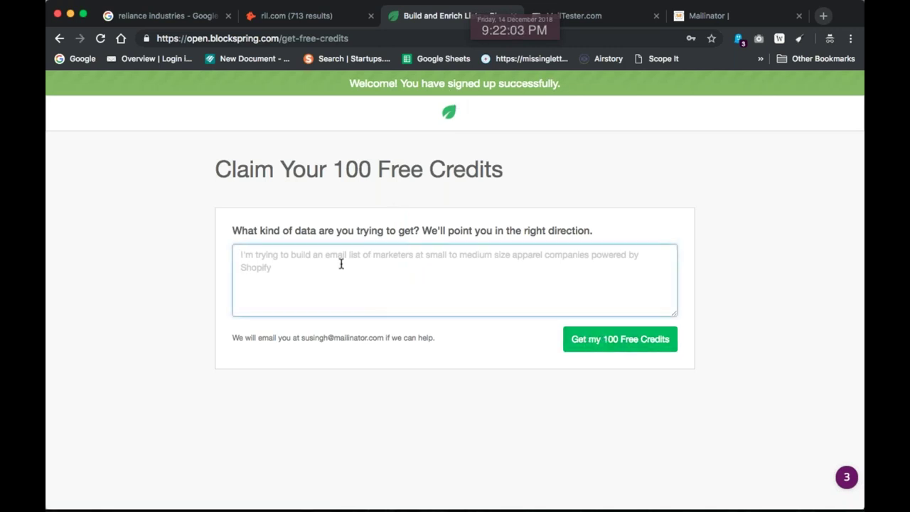
type("Dat")
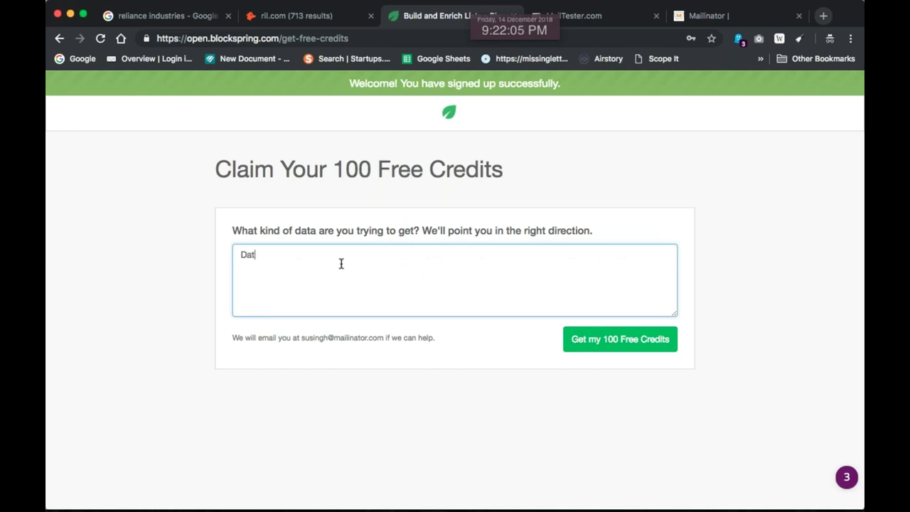
type("a harvesting")
key("Return")
left_click(591, 339)
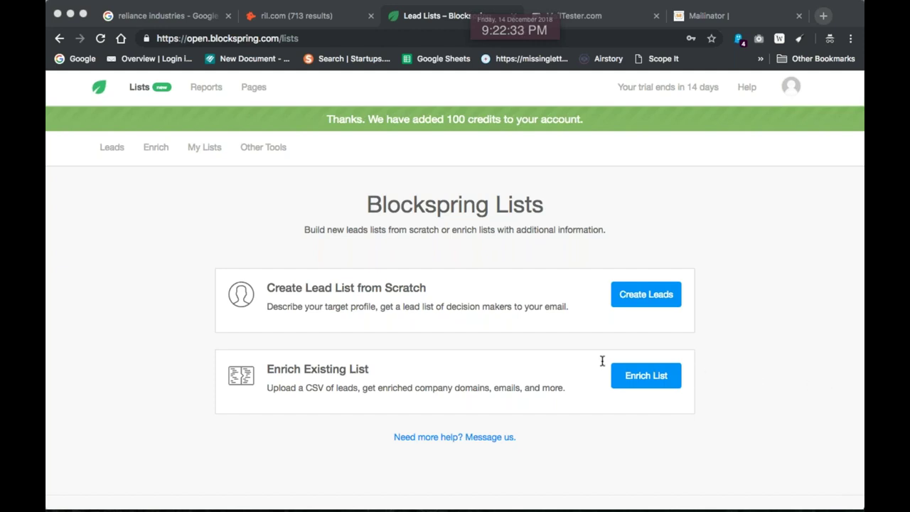
key("super+Tab")
Paste the participant's chat message about mining profits below the email lists in Curio
left_click(199, 262)
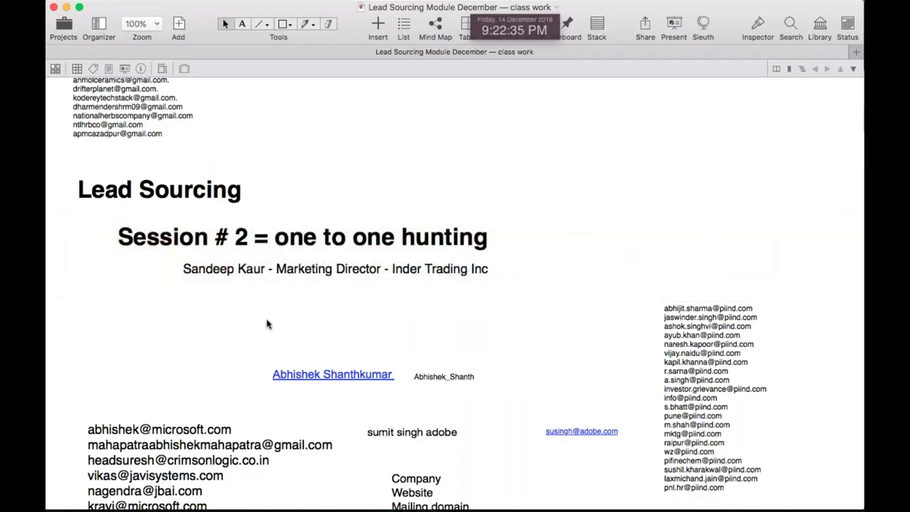
scroll(267, 324, "down", 10)
scroll(267, 324, "down", 3)
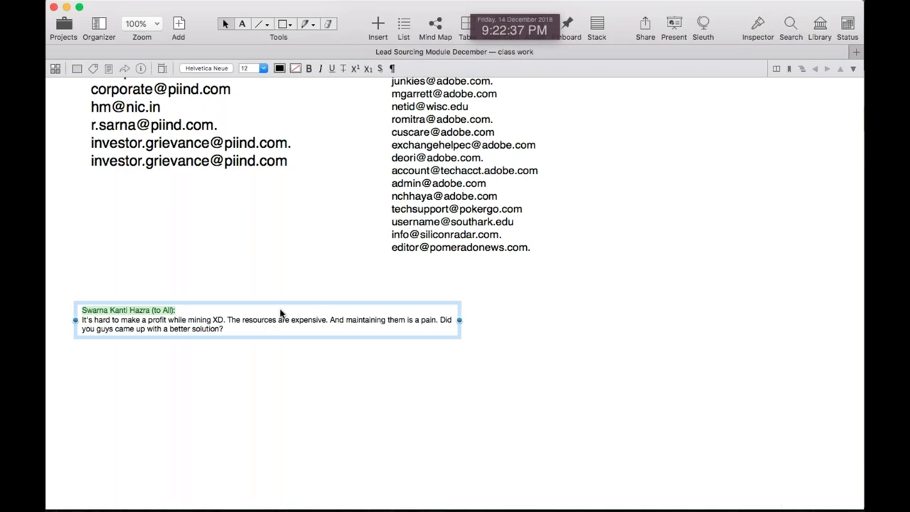
Bring the Blockspring Lists page in the browser back to the front
key("super+Tab")
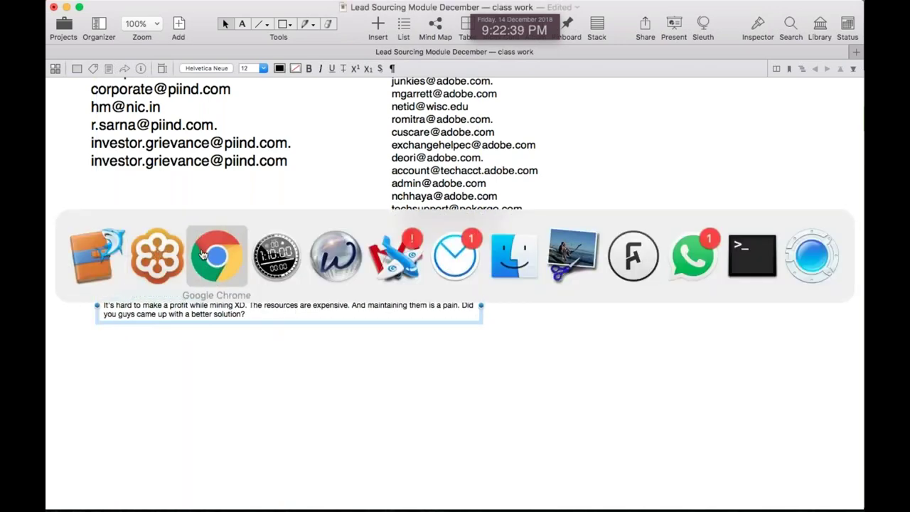
left_click(217, 255)
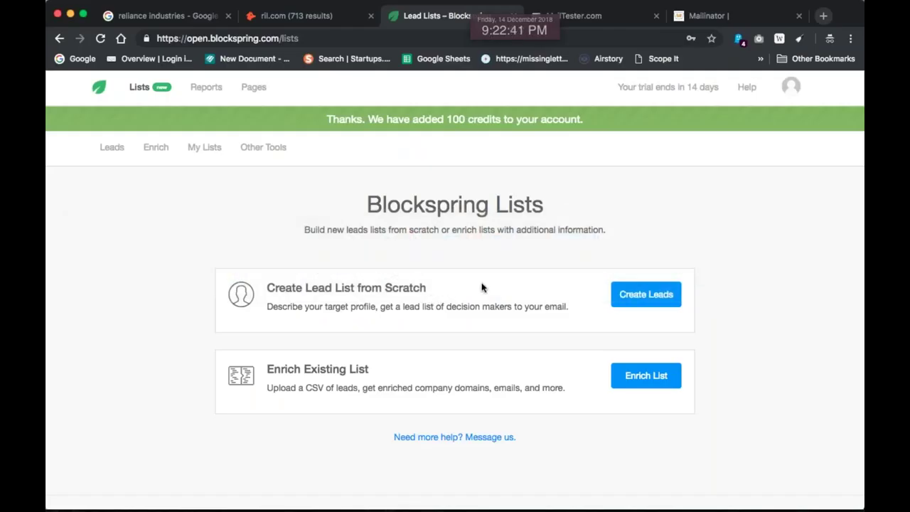
key("super+Tab")
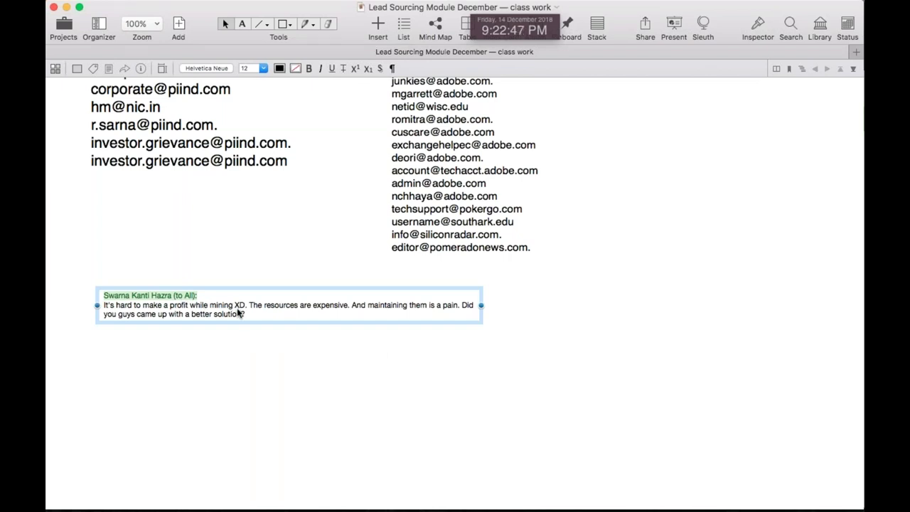
key("super+Tab")
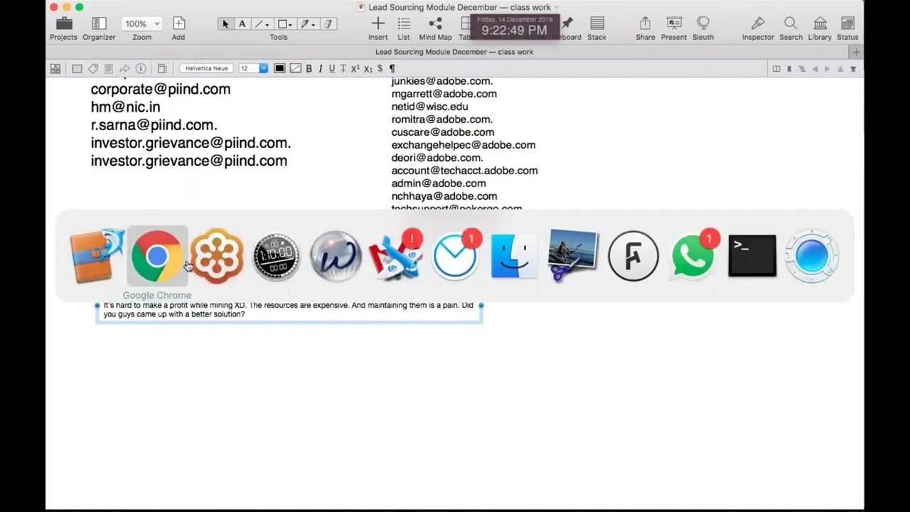
key("super+Tab")
left_click(223, 265)
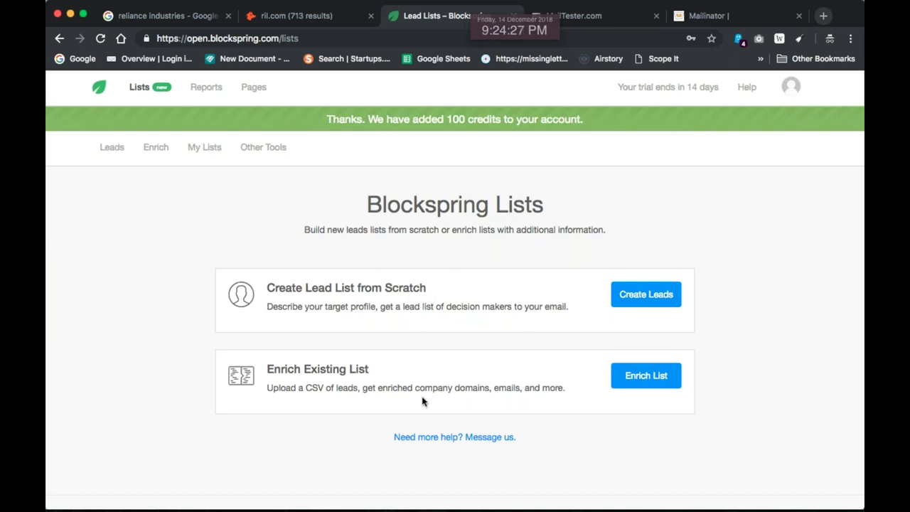
Highlight the enrichment description on the Lists page, then cancel a search for Excel
left_click_drag(379, 388, 557, 389)
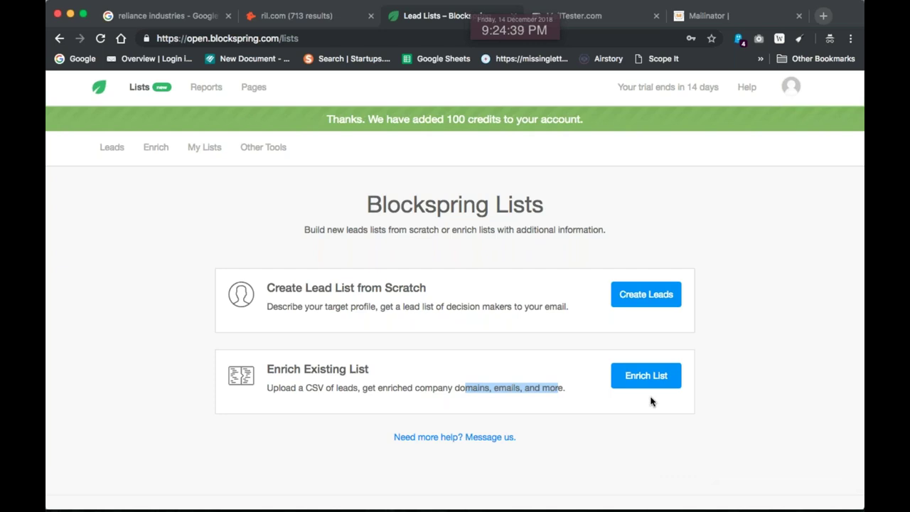
key("super+space")
type("exce")
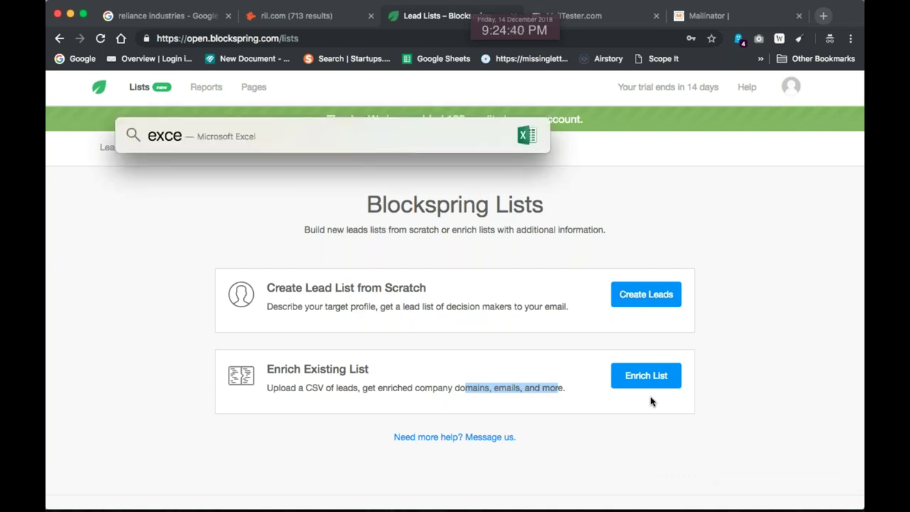
key("Escape")
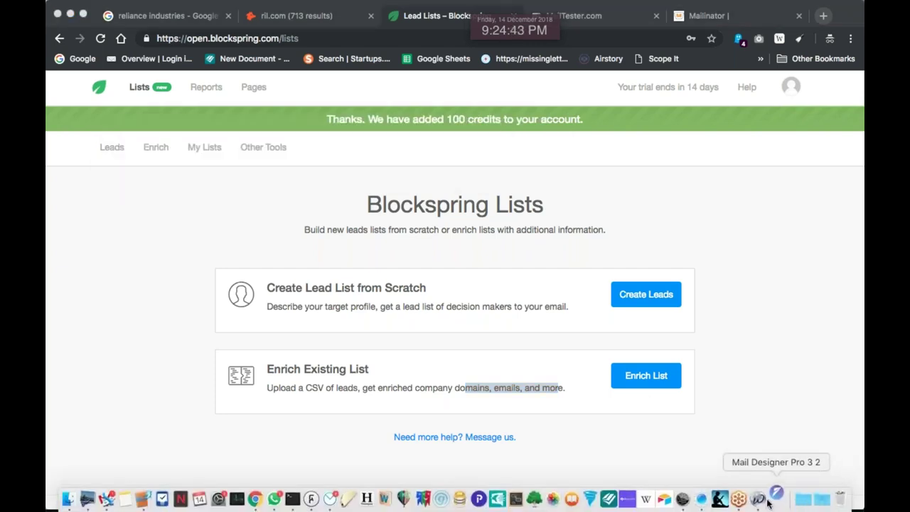
Quit OutWit Hub and Mail Designer Pro from the Dock
right_click(759, 487)
left_click(760, 463)
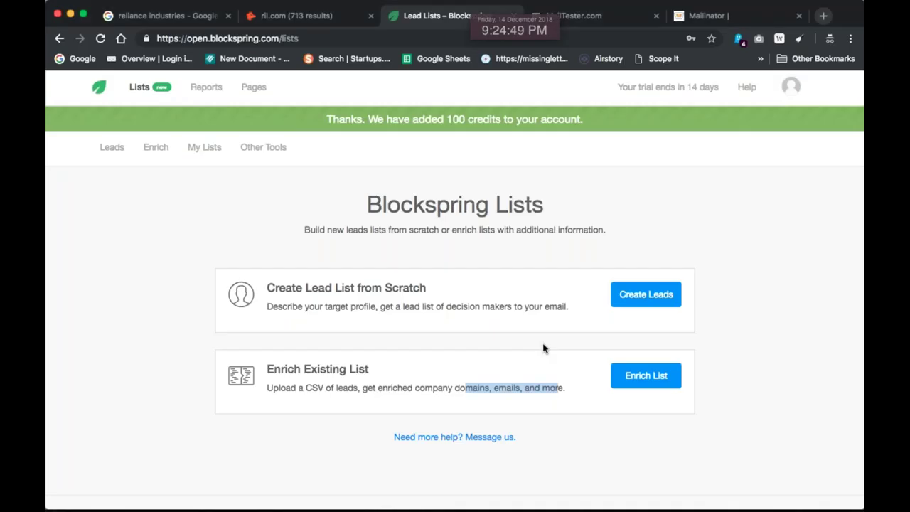
mouse_move(746, 506)
right_click(775, 498)
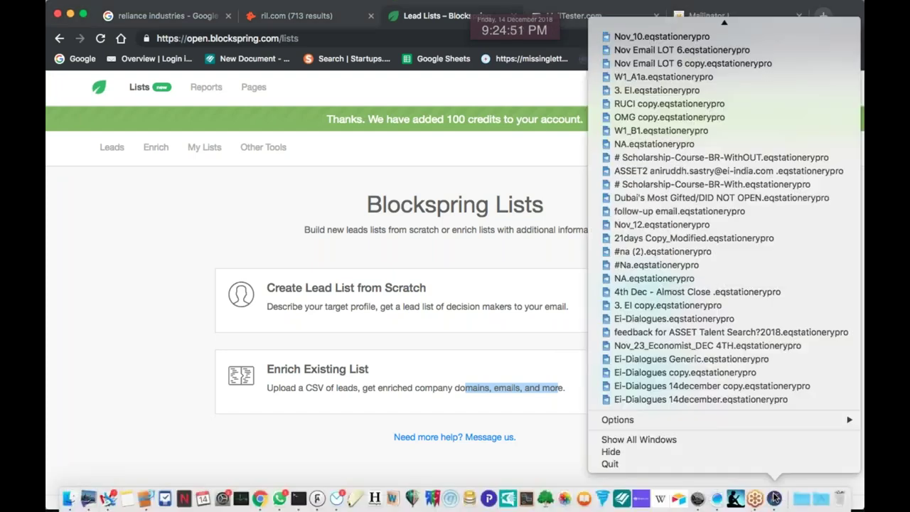
left_click(773, 464)
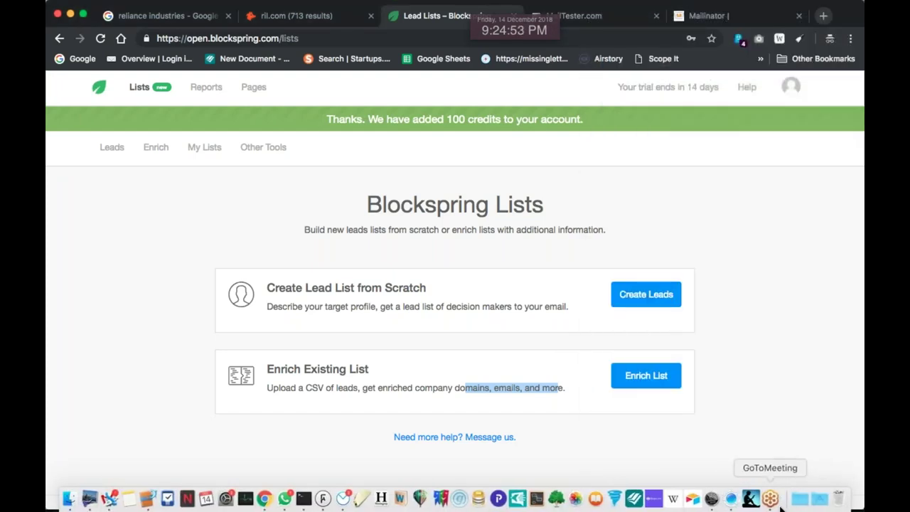
Launch Microsoft Excel through Spotlight to reach the template gallery
key("super+space")
type("ex")
key("Return")
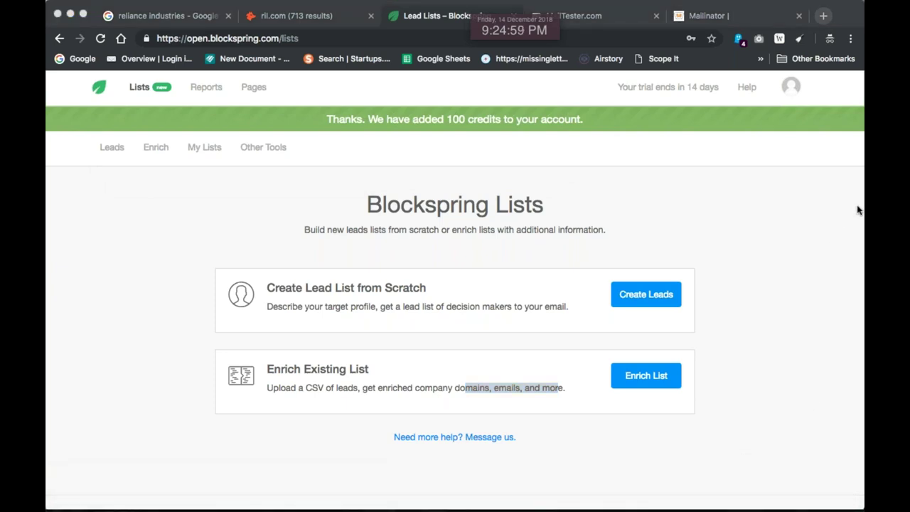
mouse_move(778, 506)
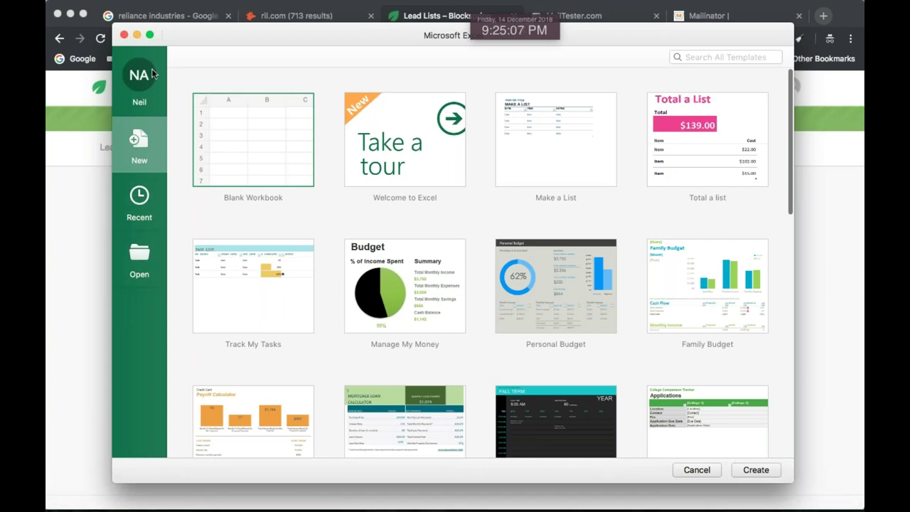
Create a blank workbook and enter the header 'Company' in cell A1
double_click(299, 144)
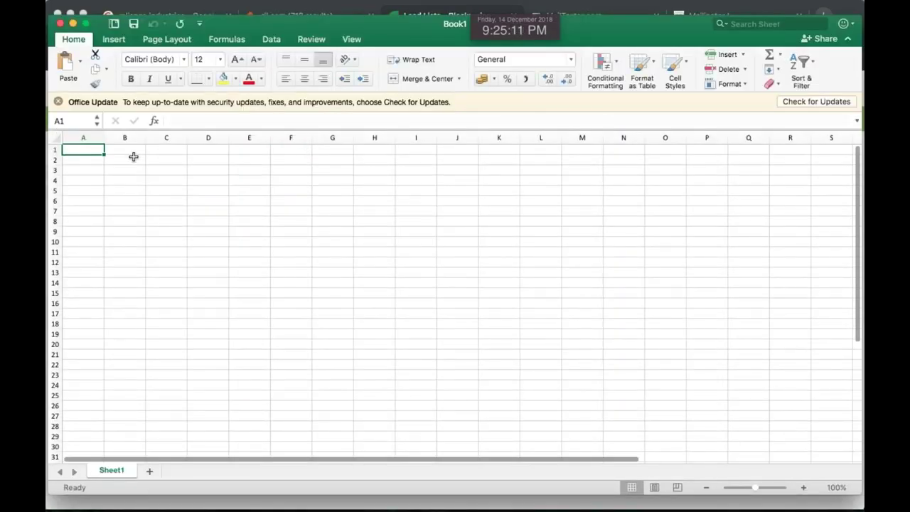
type("Company")
key("Return")
left_click(114, 165)
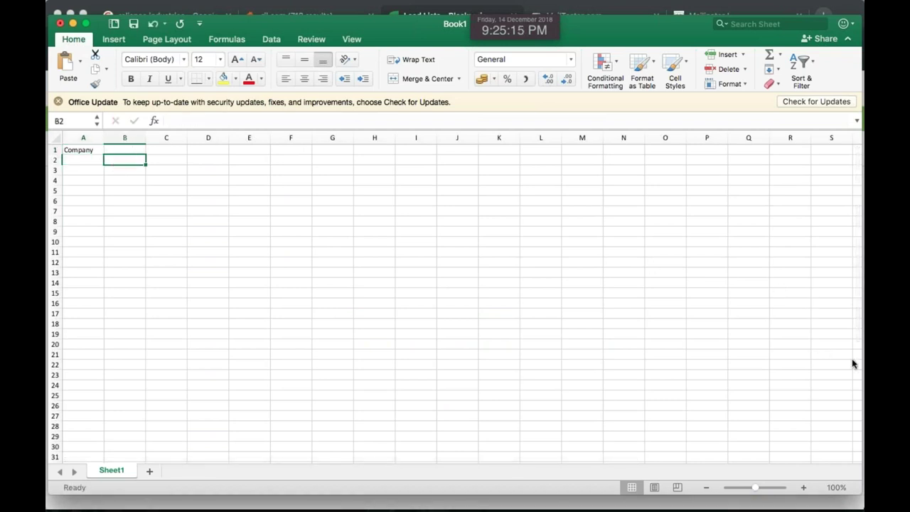
left_click(86, 162)
left_click(86, 162)
Enter oracle, spacex, infosys, ibm and hp down cells A2 to A6
type("oracle")
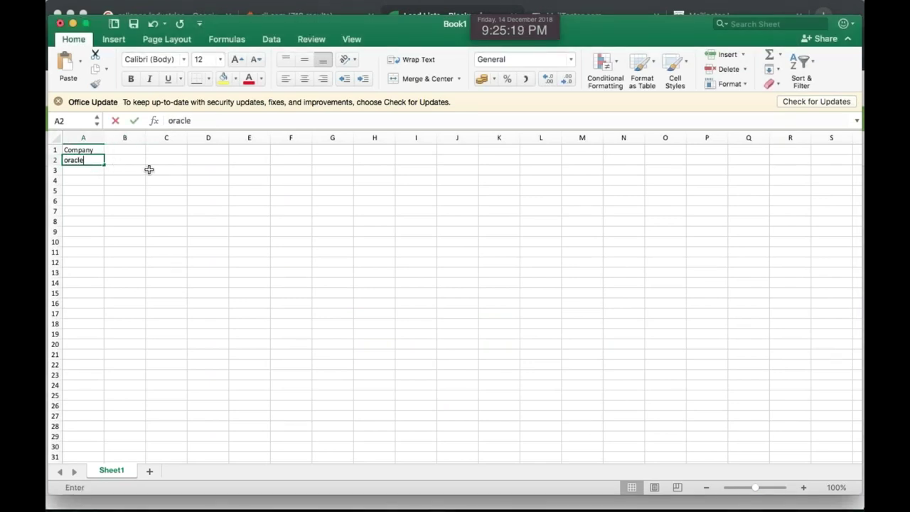
key("Return")
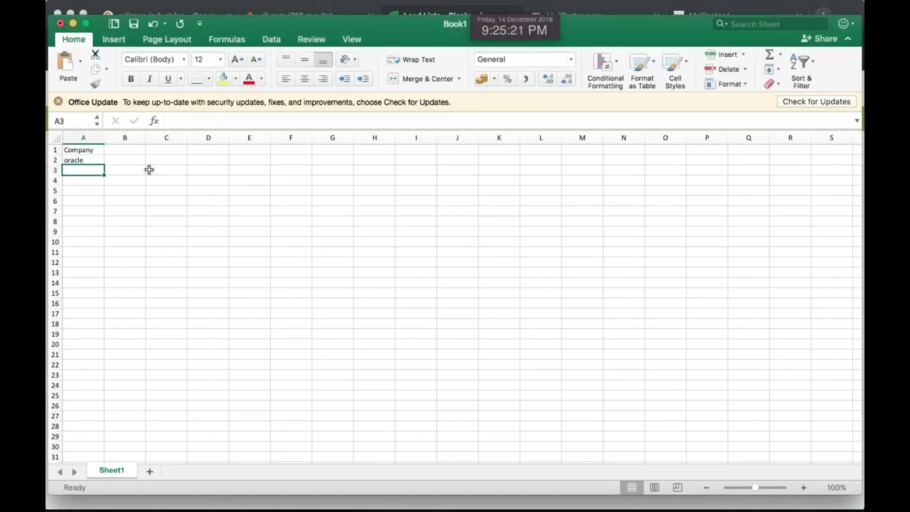
type("spacex")
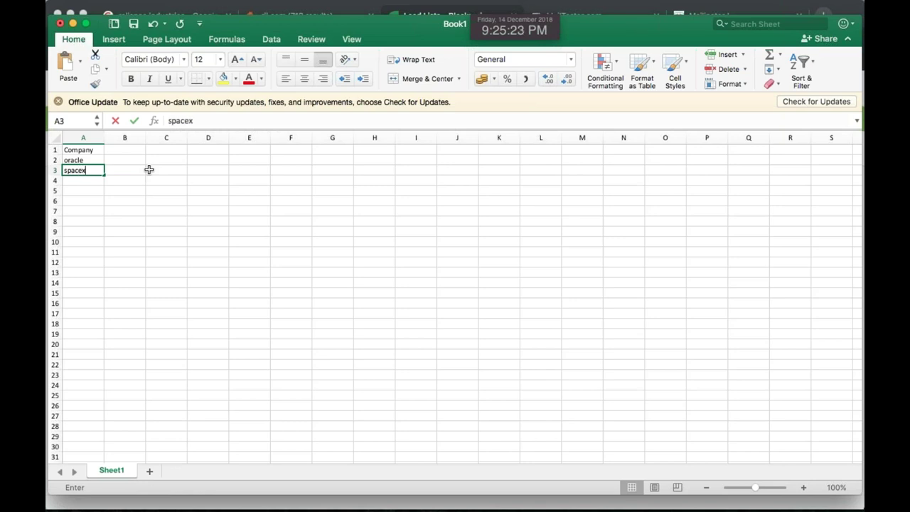
key("Return")
type("oinfosys")
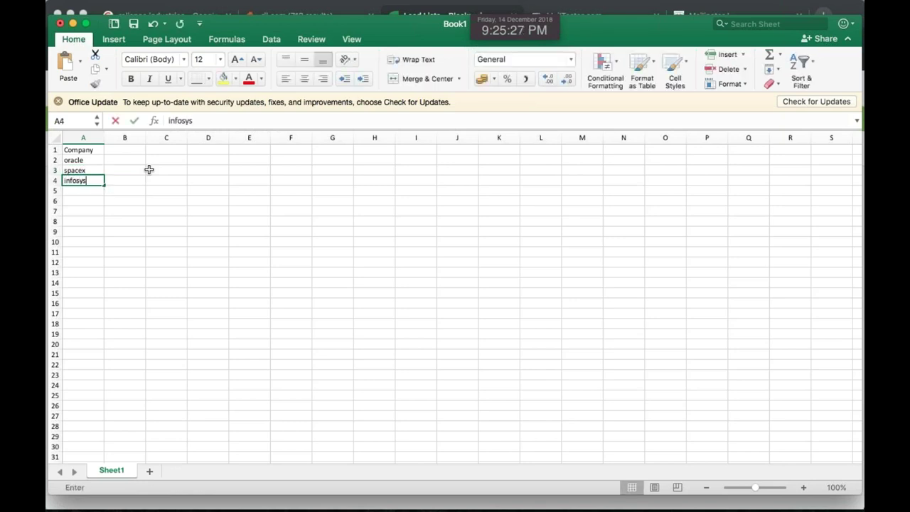
key("Return")
type("ibm")
key("Return")
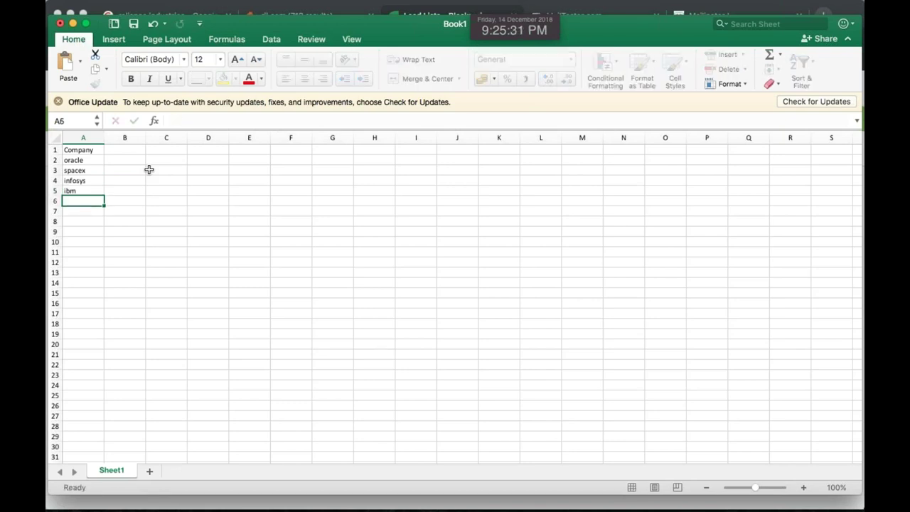
type("hp")
key("Return")
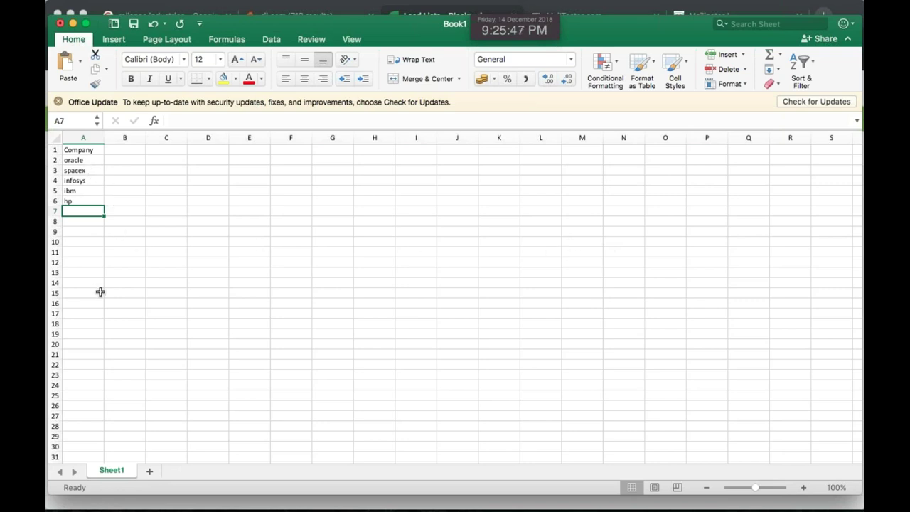
Save As companies_dummy.csv on the Desktop, choosing and confirming the CSV UTF-8 comma-delimited format
left_click(121, 6)
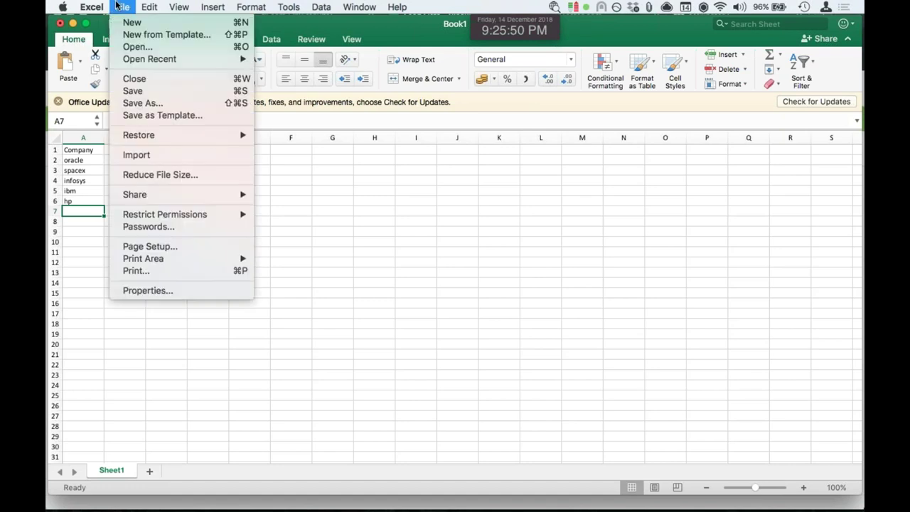
left_click(166, 104)
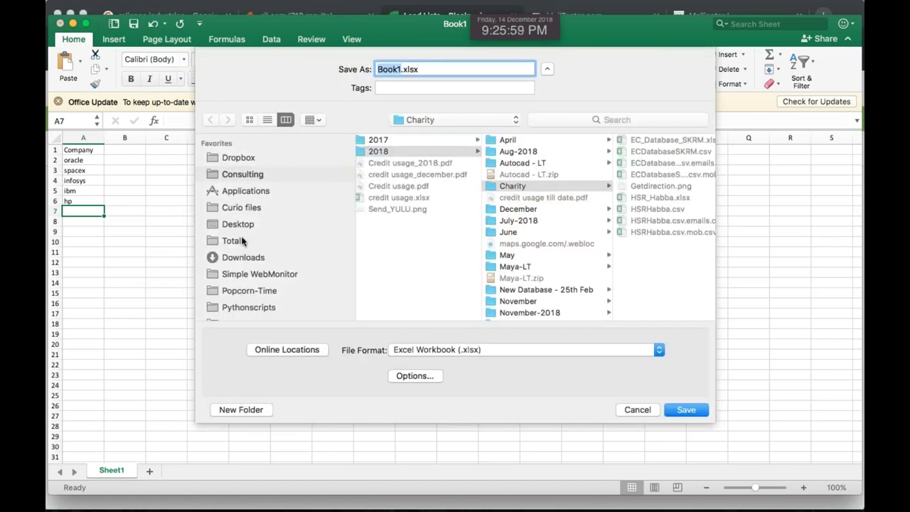
left_click(247, 224)
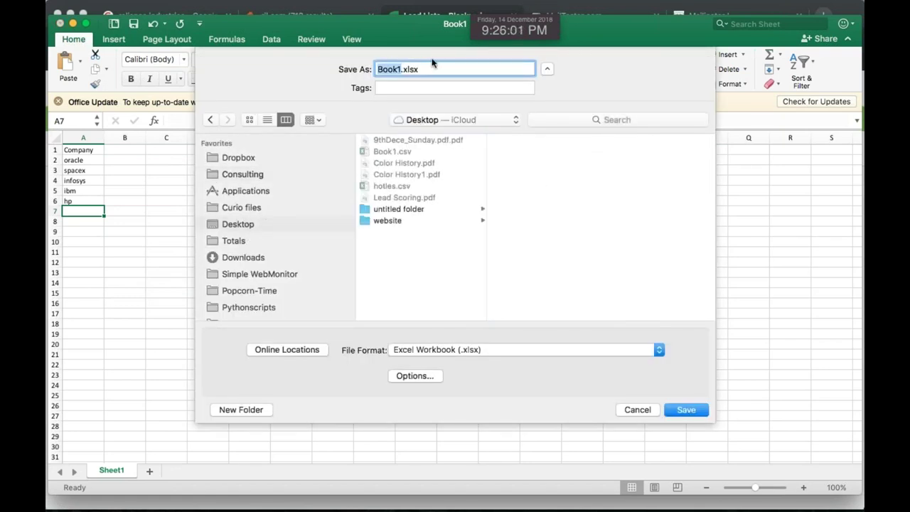
left_click(465, 348)
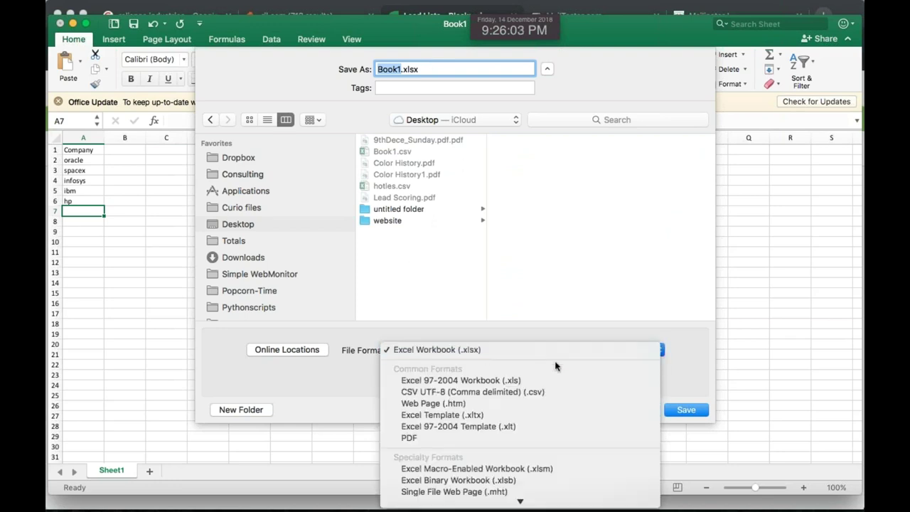
left_click(551, 388)
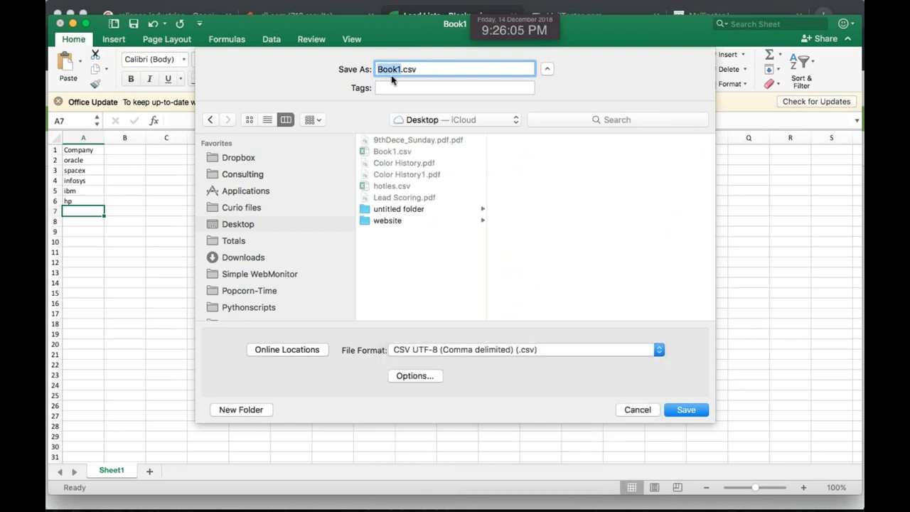
type("company")
key("BackSpace")
type("ies_")
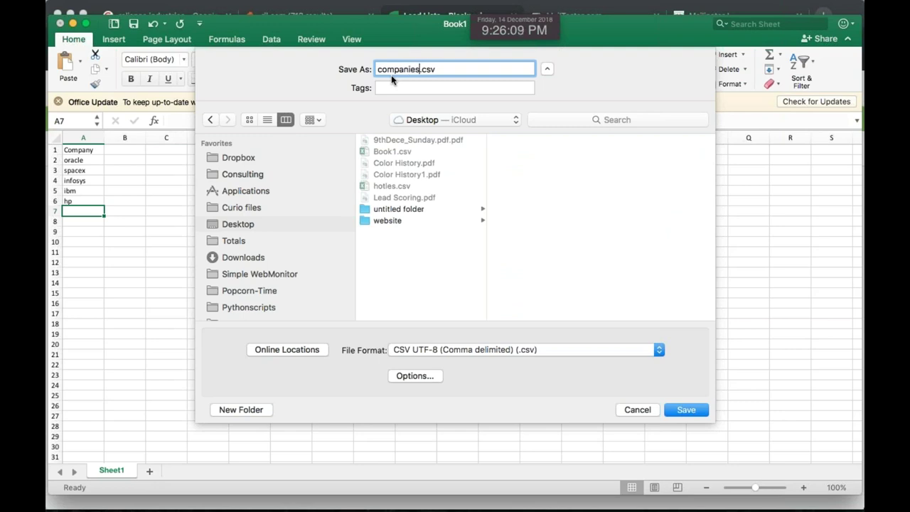
type("dummy")
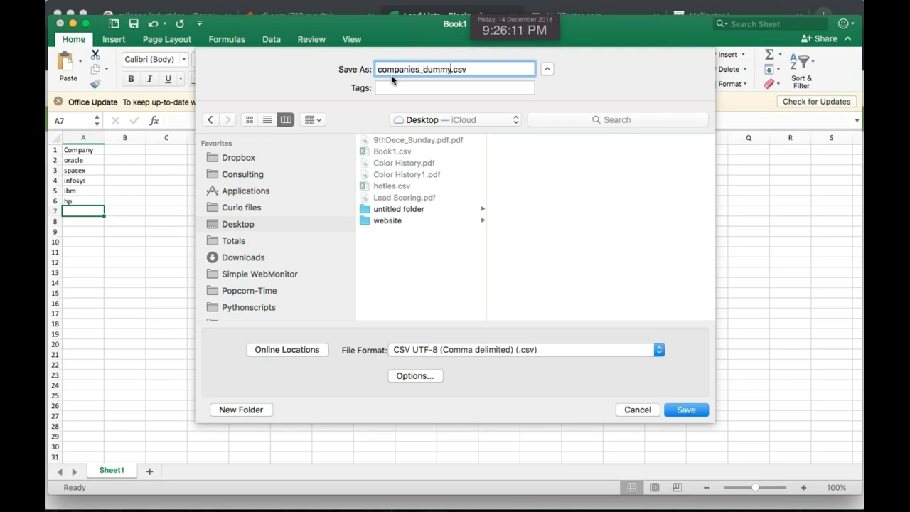
key("Return")
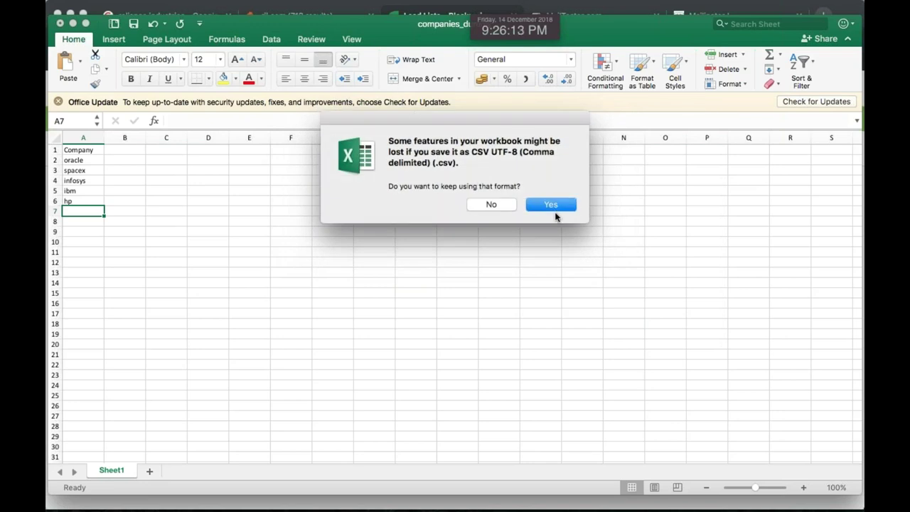
left_click(550, 204)
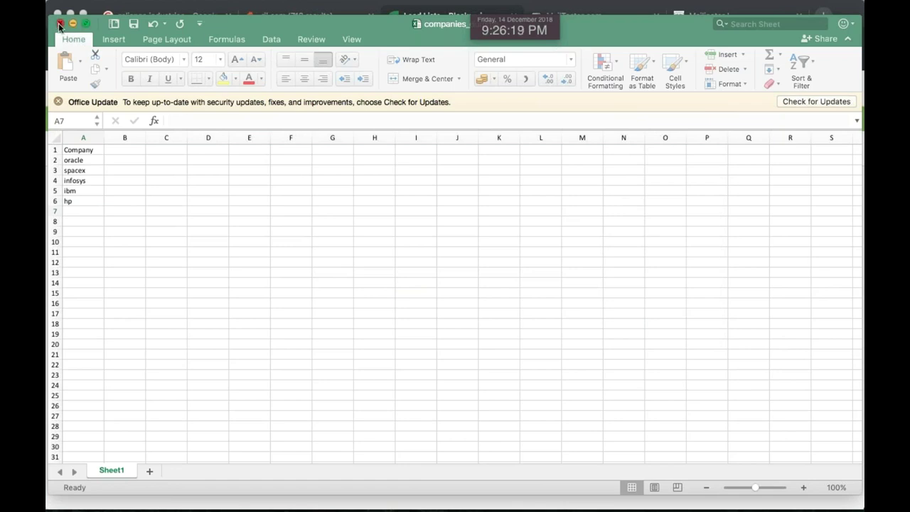
Back in Chrome, choose Enrich List and scroll to the Company Enrichment using Linkedin card
key("super+Tab")
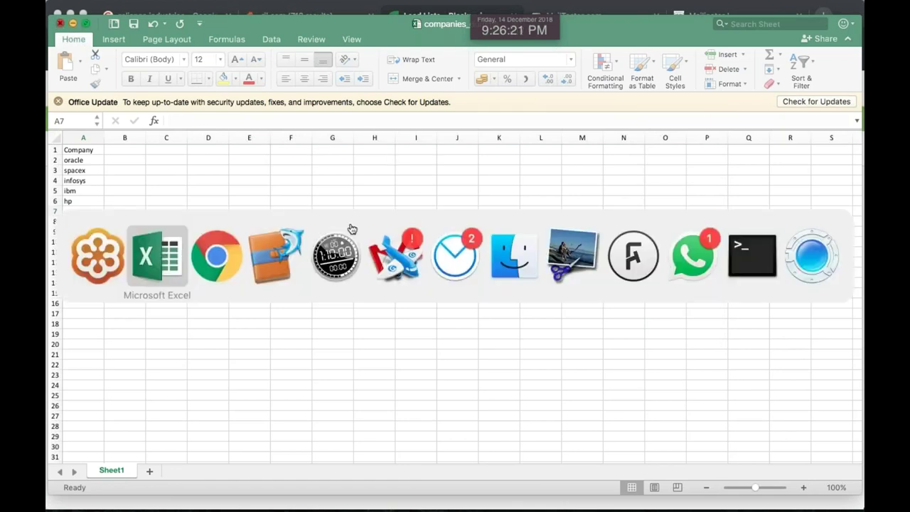
left_click(600, 399)
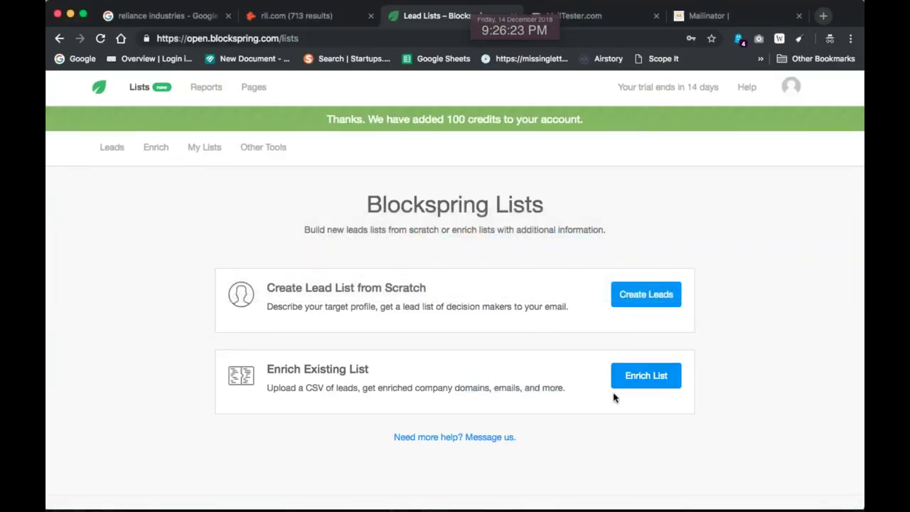
left_click(646, 377)
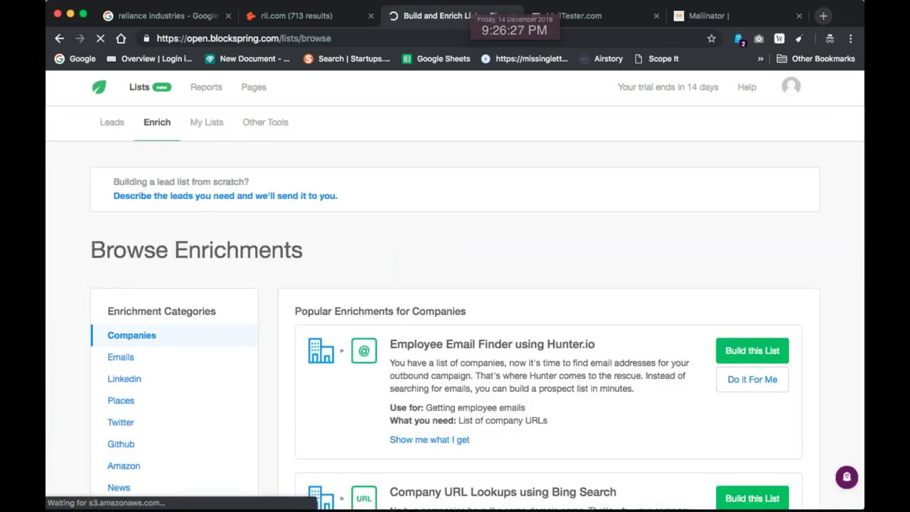
scroll(455, 291, "down", 5)
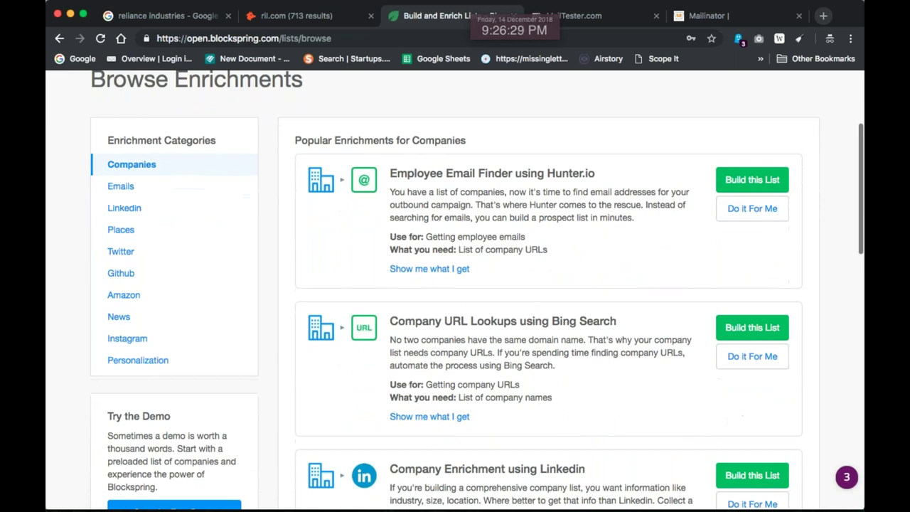
scroll(575, 341, "down", 1)
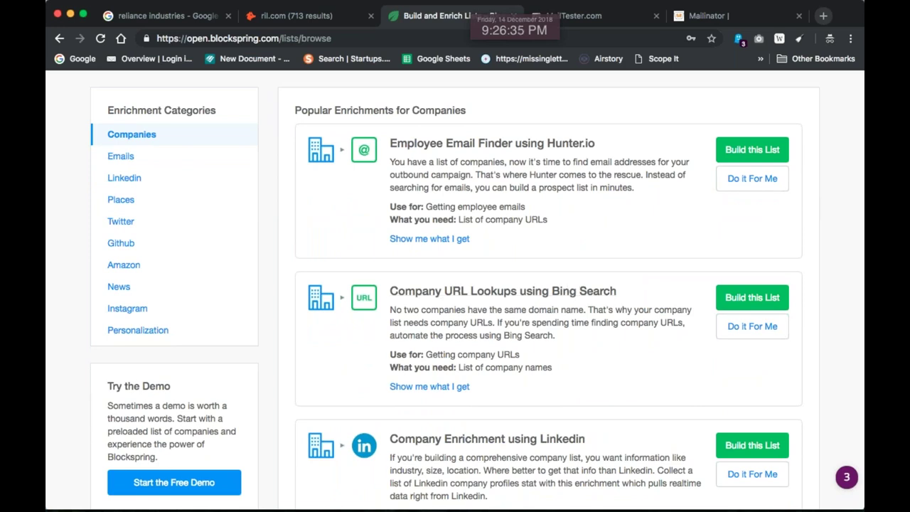
scroll(545, 302, "down", 4)
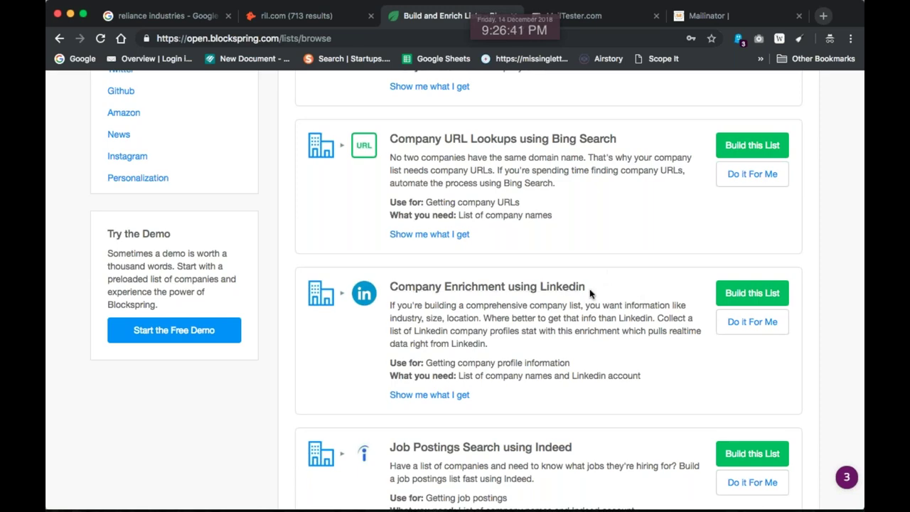
Build the Linkedin company list from the Desktop file companies_dummy.csv, submit it, and view the list
left_click(752, 294)
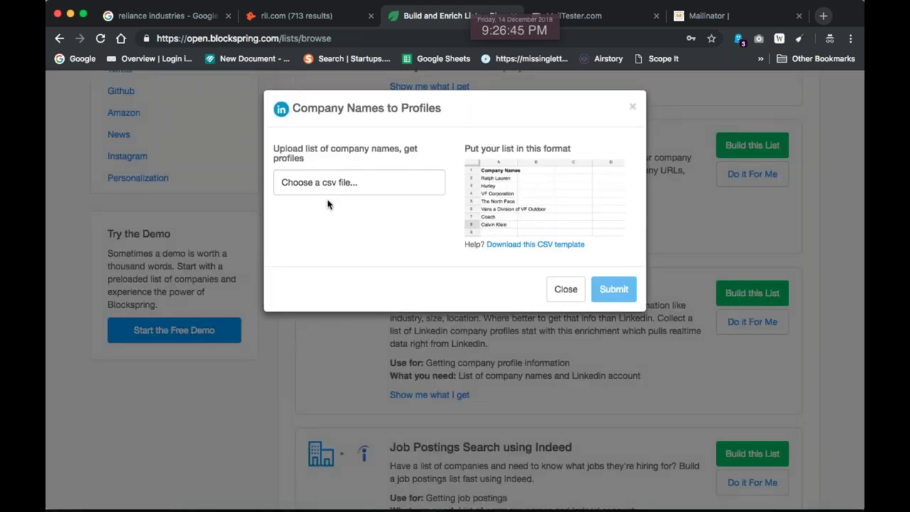
left_click(352, 190)
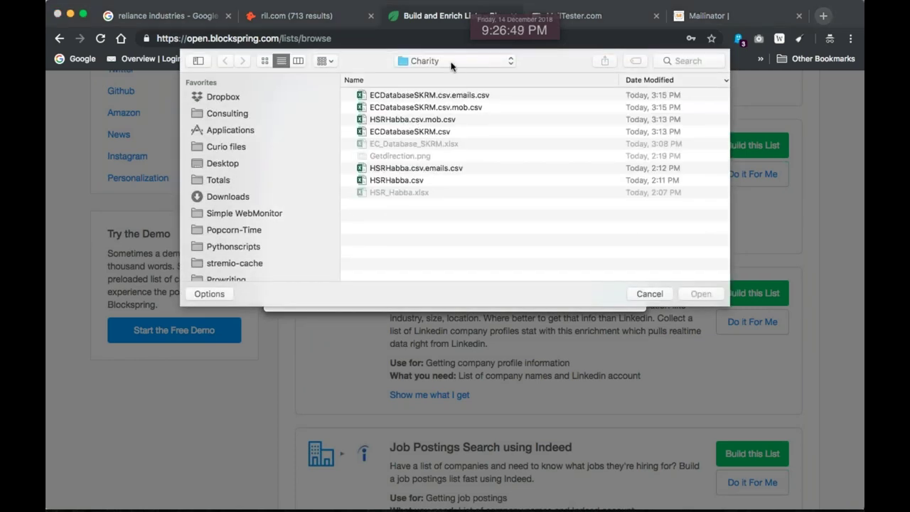
left_click(450, 63)
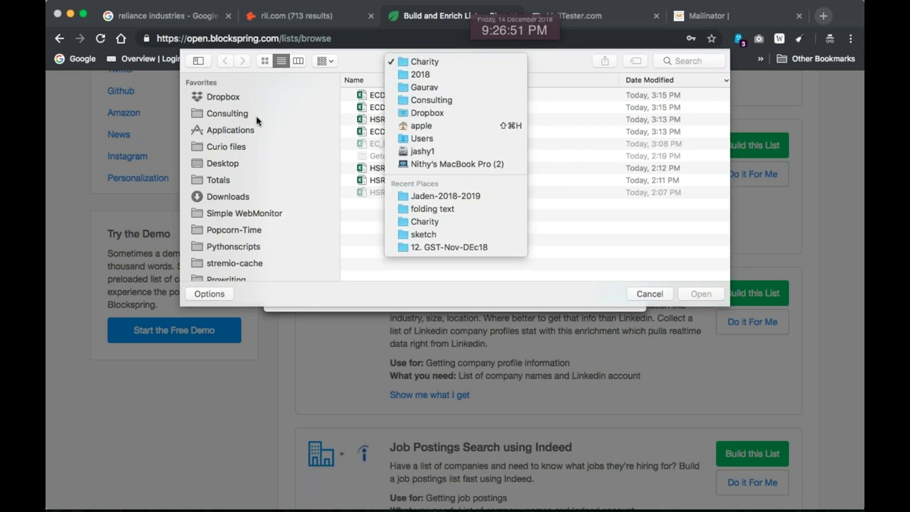
left_click(237, 130)
left_click(223, 164)
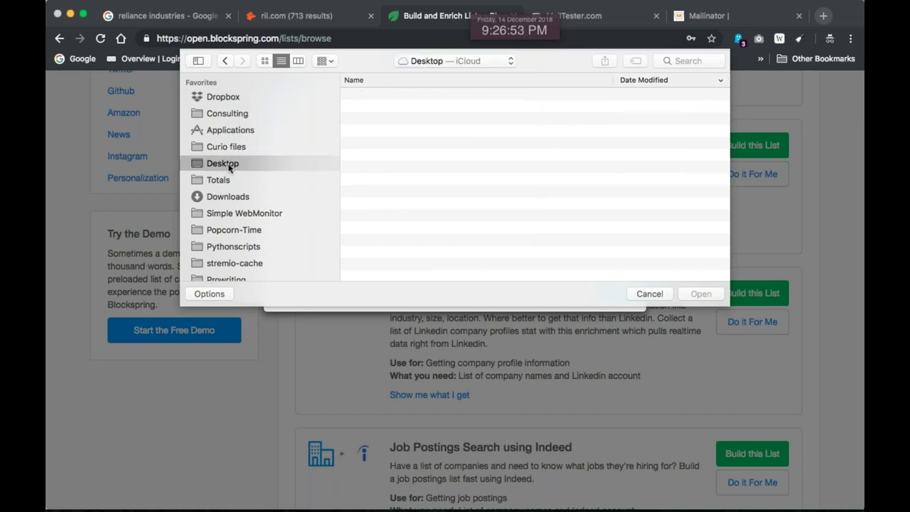
double_click(428, 97)
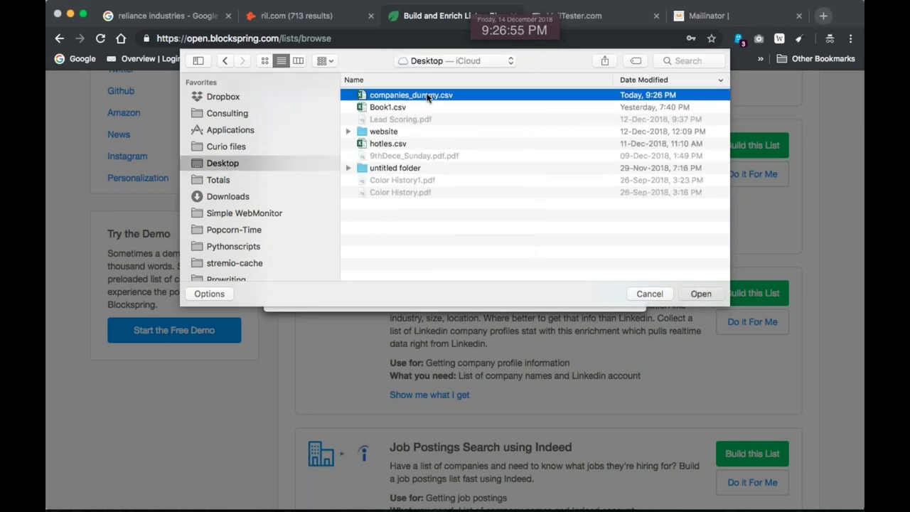
left_click(619, 295)
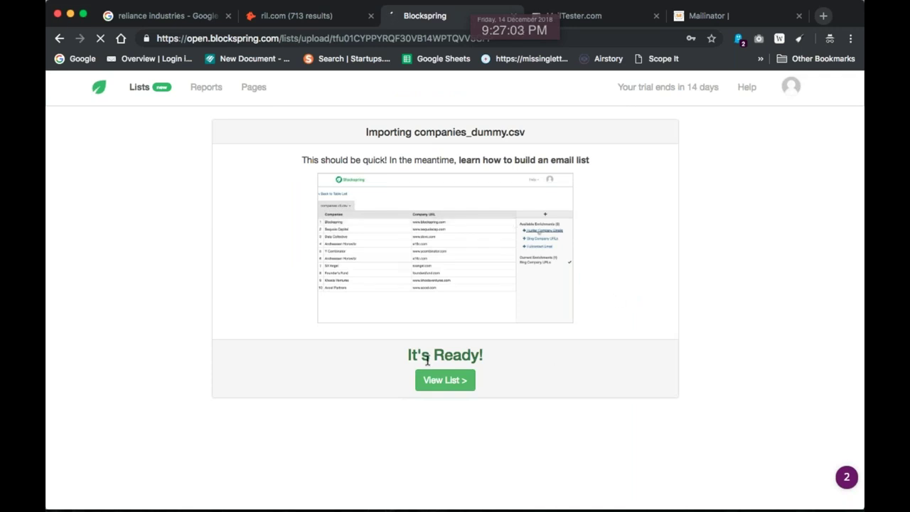
left_click(452, 381)
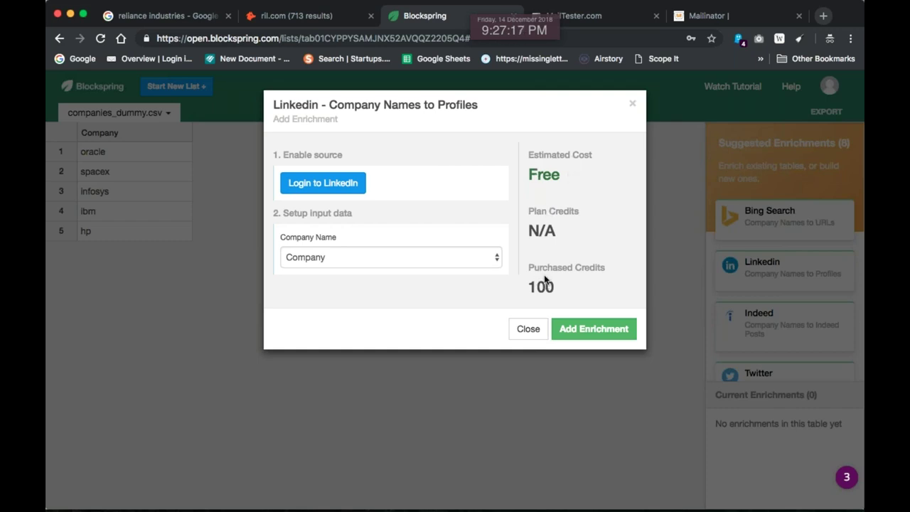
Log in to LinkedIn with a saved account and add the enrichment using the Company column
left_click(305, 187)
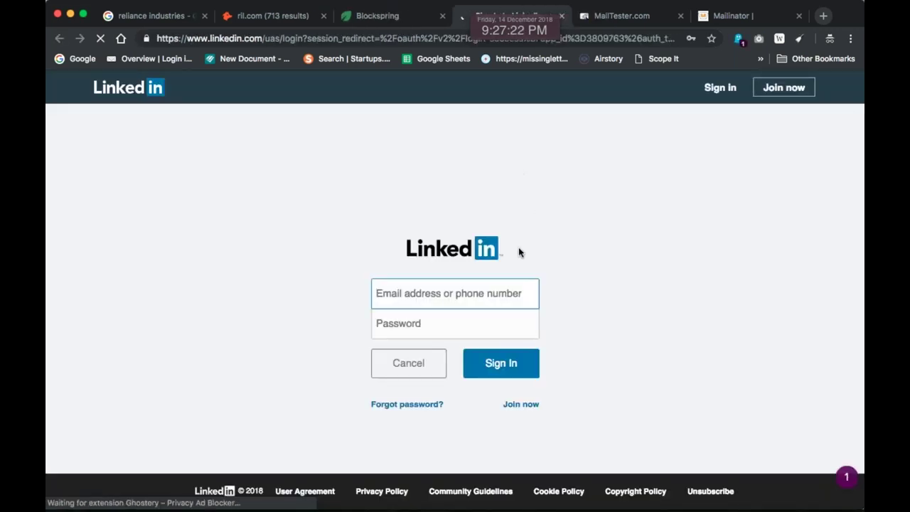
left_click(432, 288)
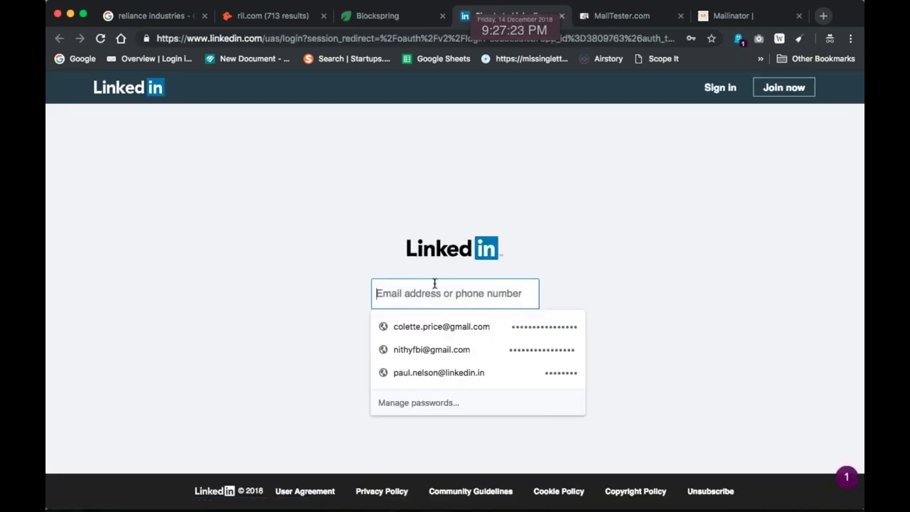
left_click(429, 325)
left_click(509, 366)
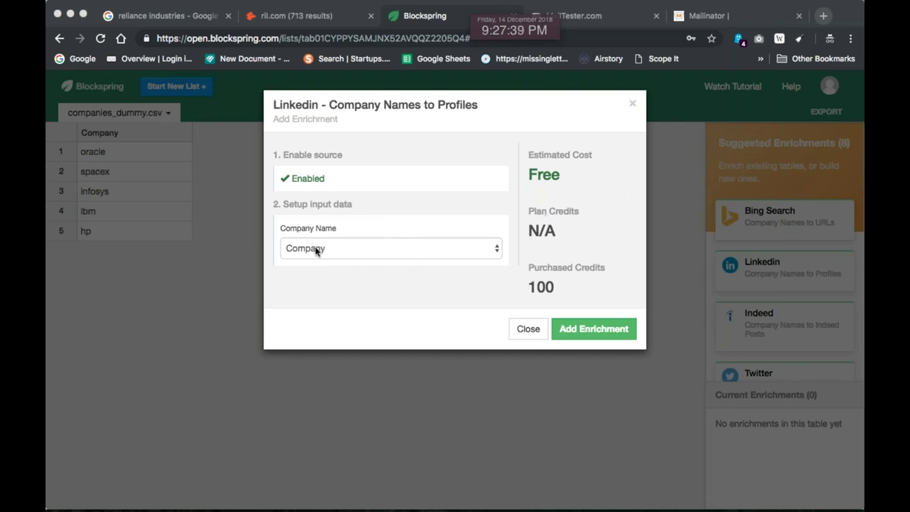
left_click(584, 334)
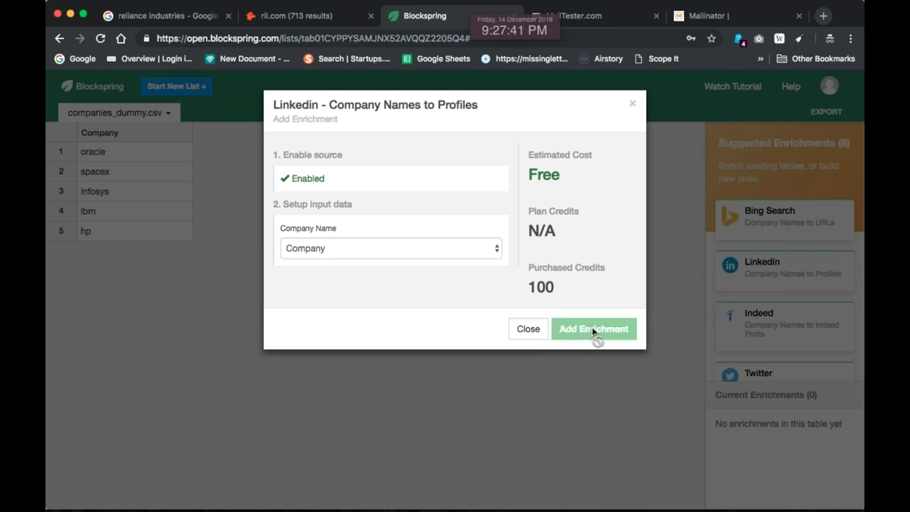